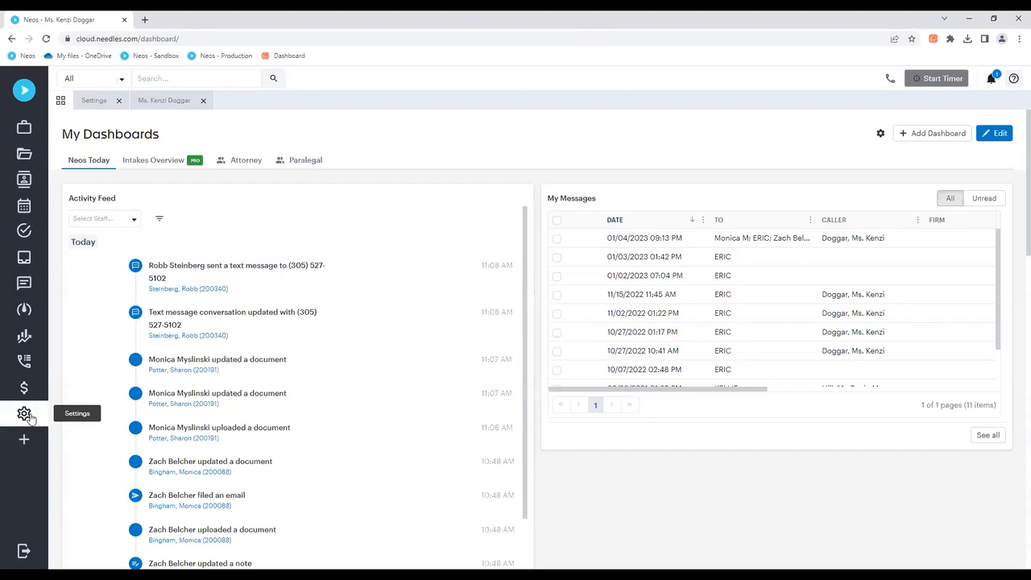
Step: Open the Value Codes directory in the Mini Directories settings
click(25, 414)
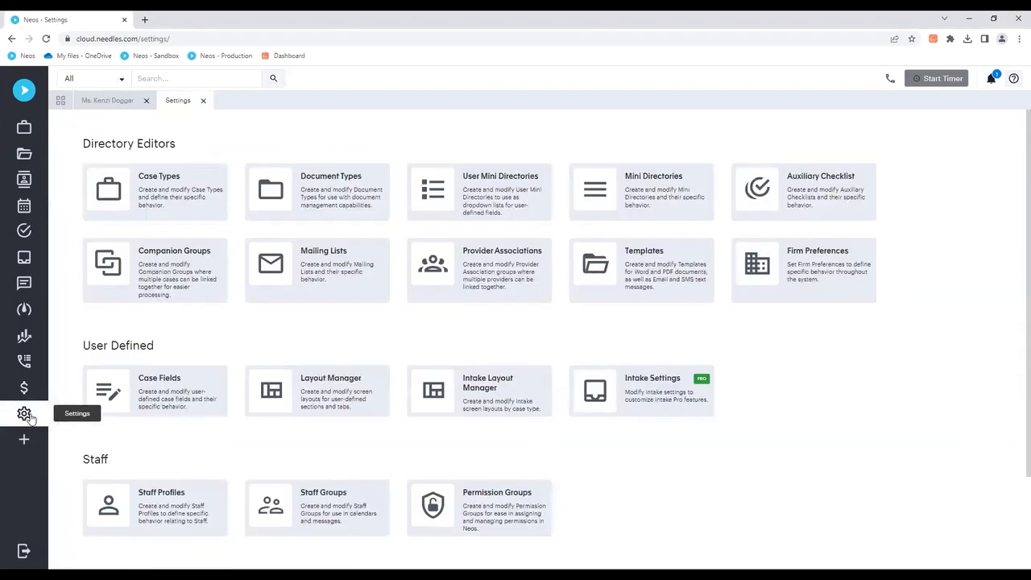
click(637, 202)
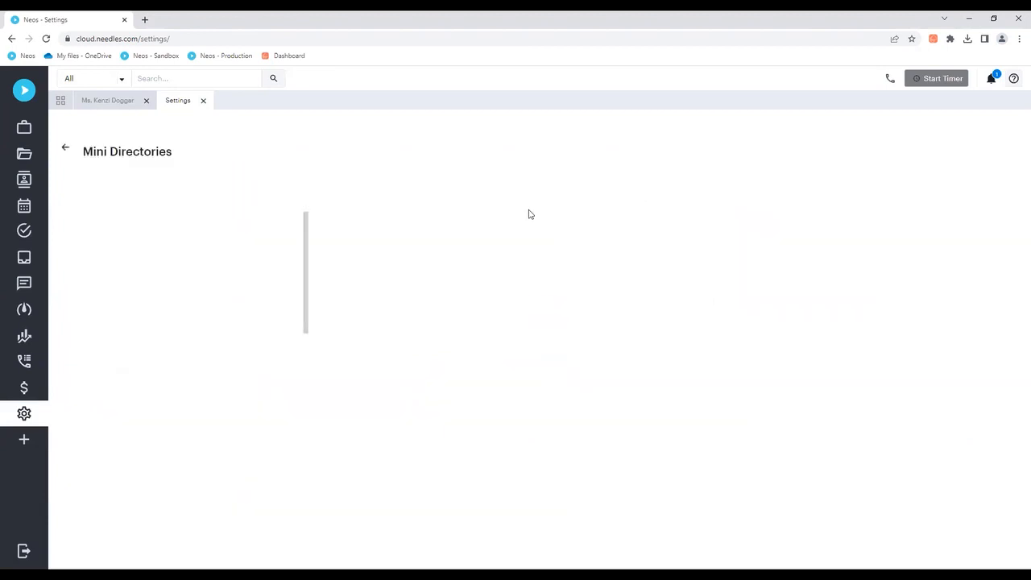
scroll(211, 261, down, 5)
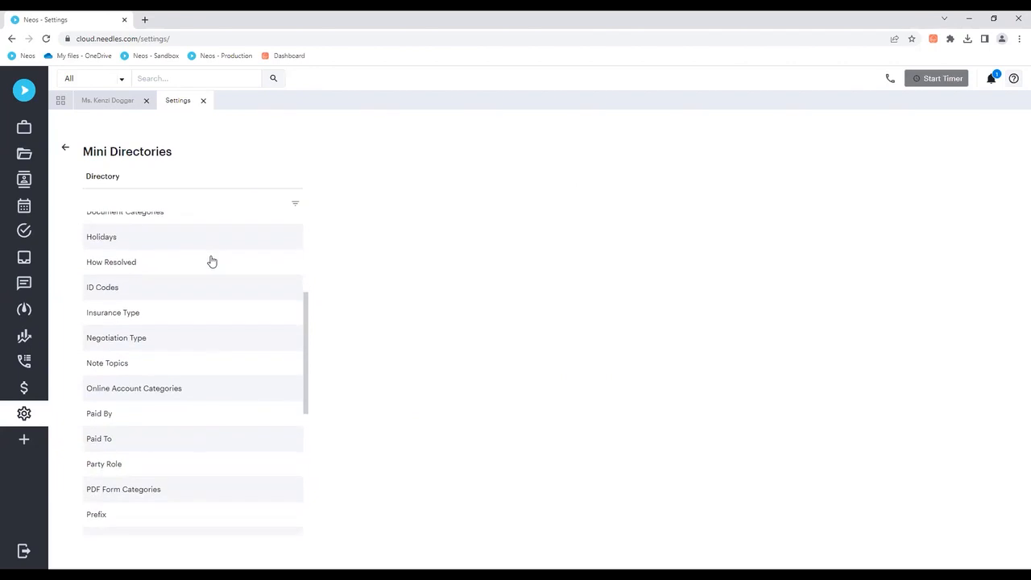
scroll(211, 261, down, 3)
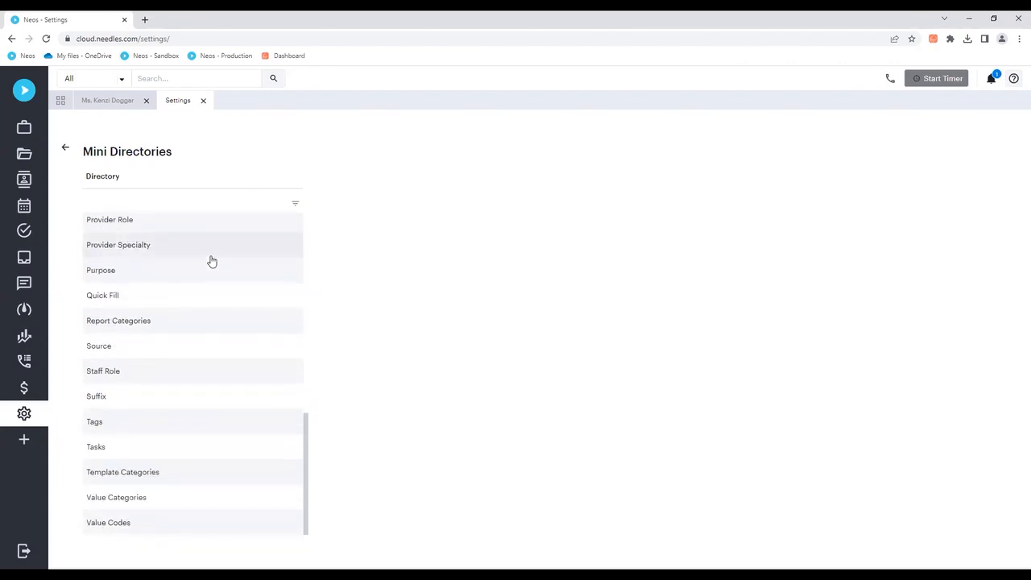
click(162, 519)
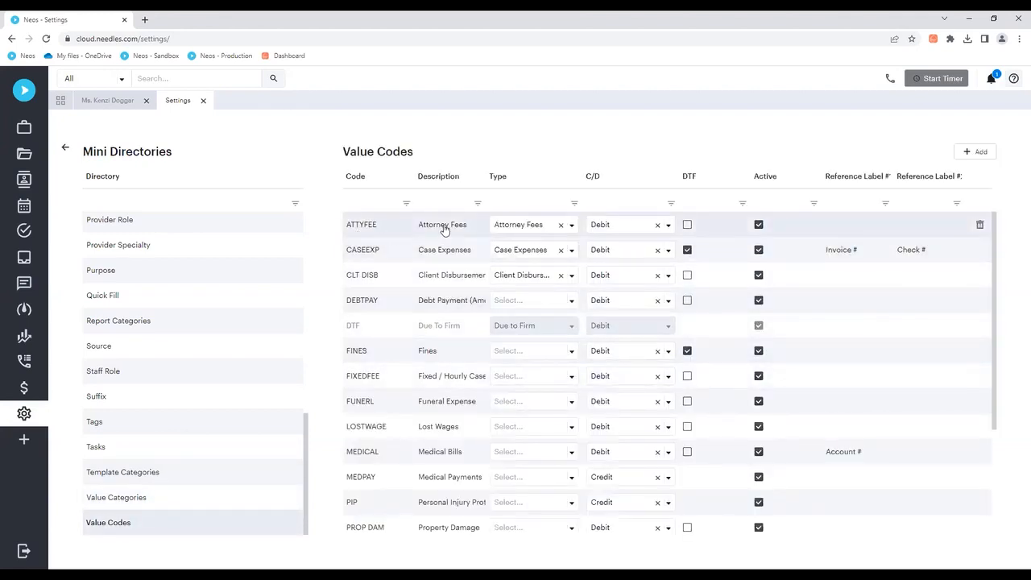
Step: Review the Type and C/D choices of the Attorney Fees code, and start a new value code but discard it
click(574, 230)
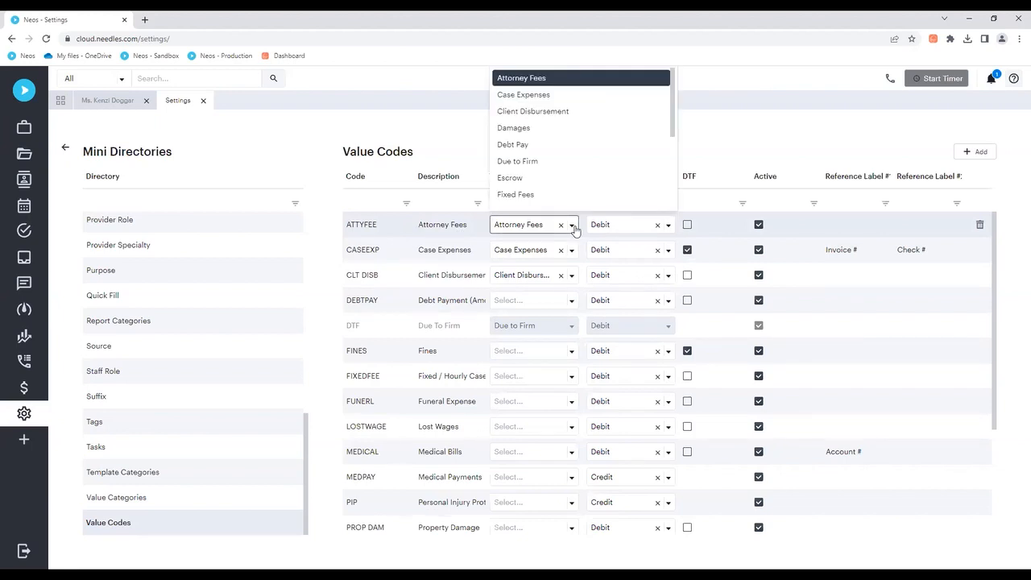
click(668, 227)
click(671, 228)
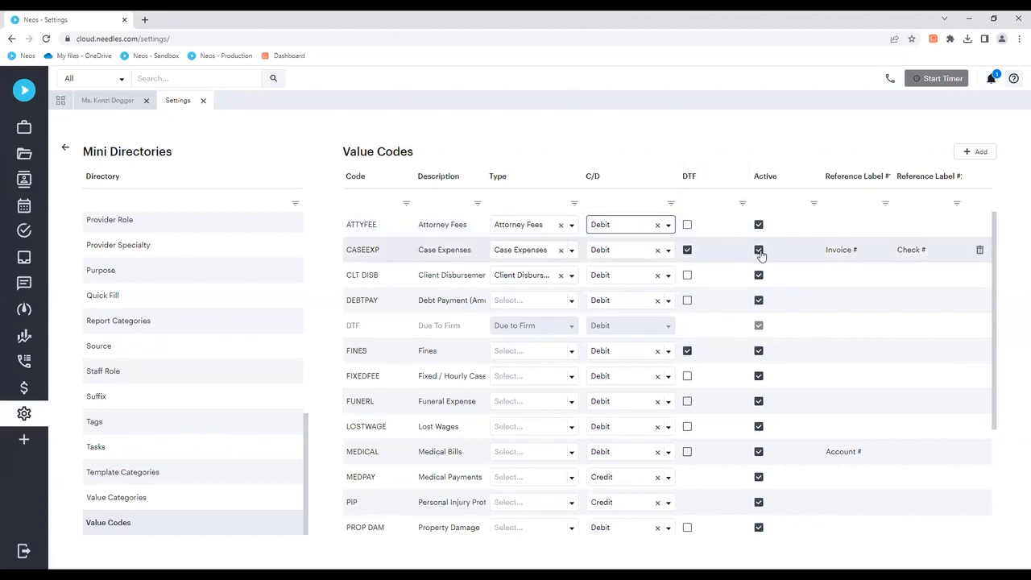
click(975, 153)
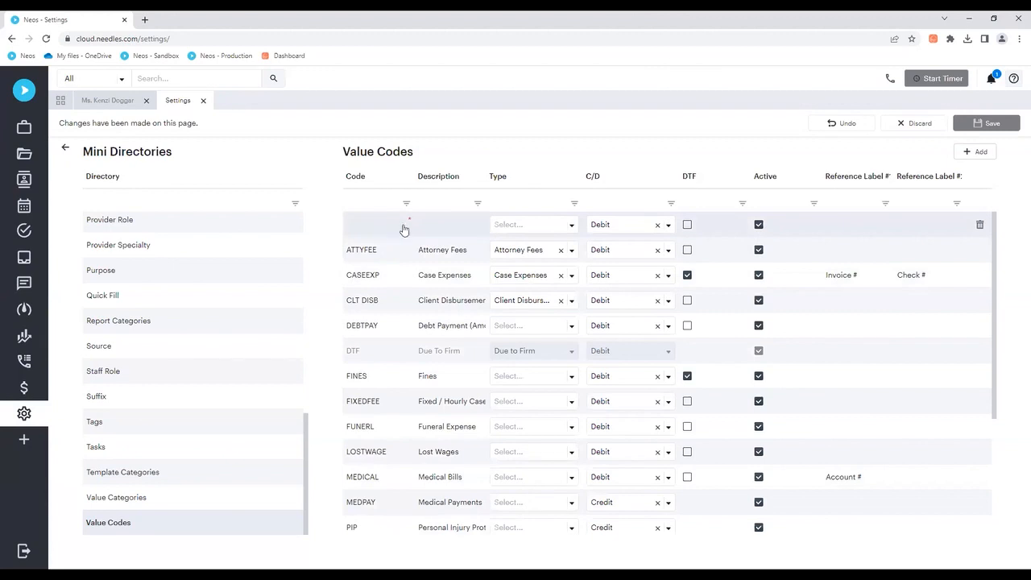
click(914, 125)
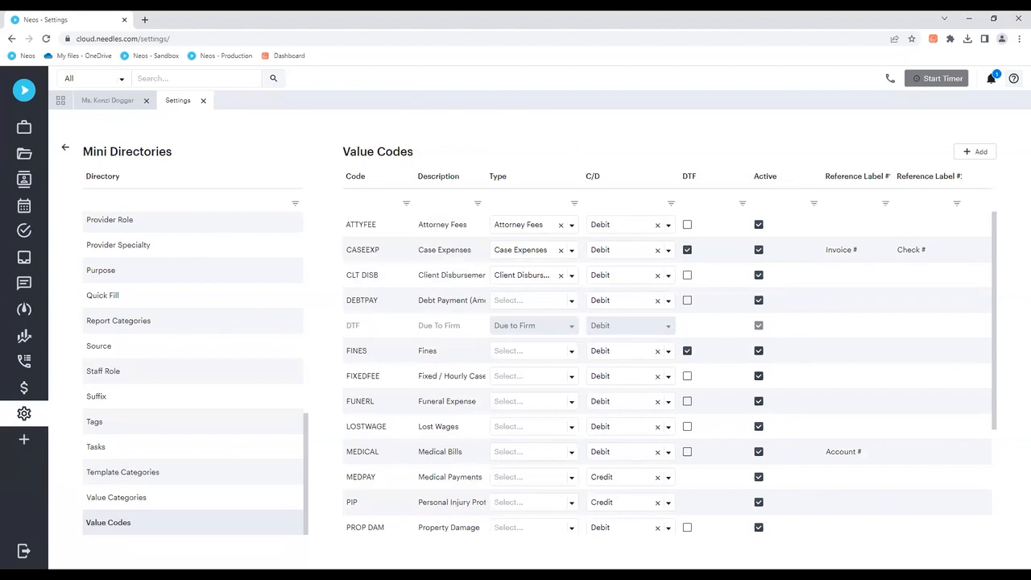
Step: Open the Value Categories directory and review its list of categories
click(160, 505)
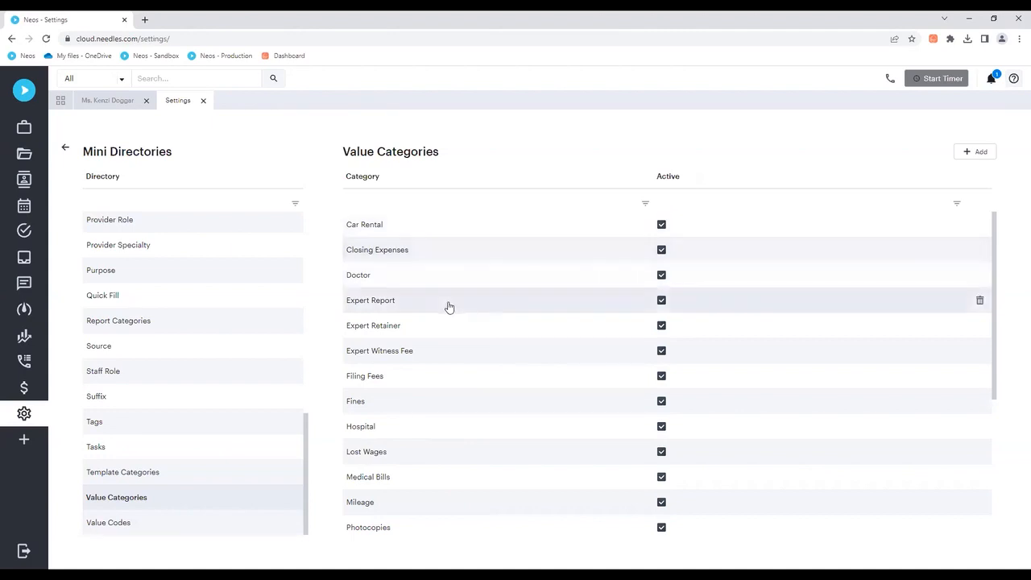
scroll(442, 353, down, 1)
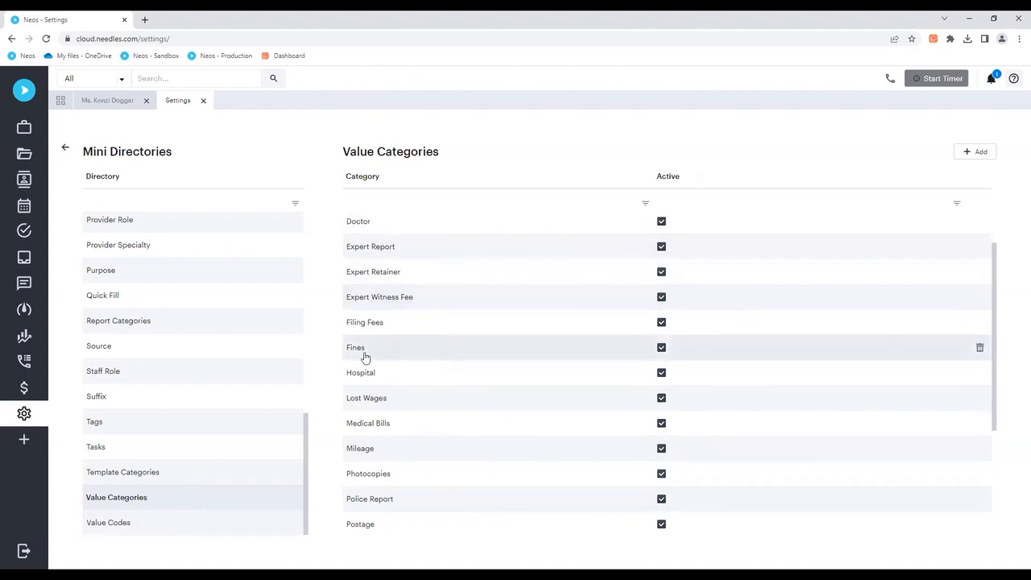
scroll(407, 348, down, 1)
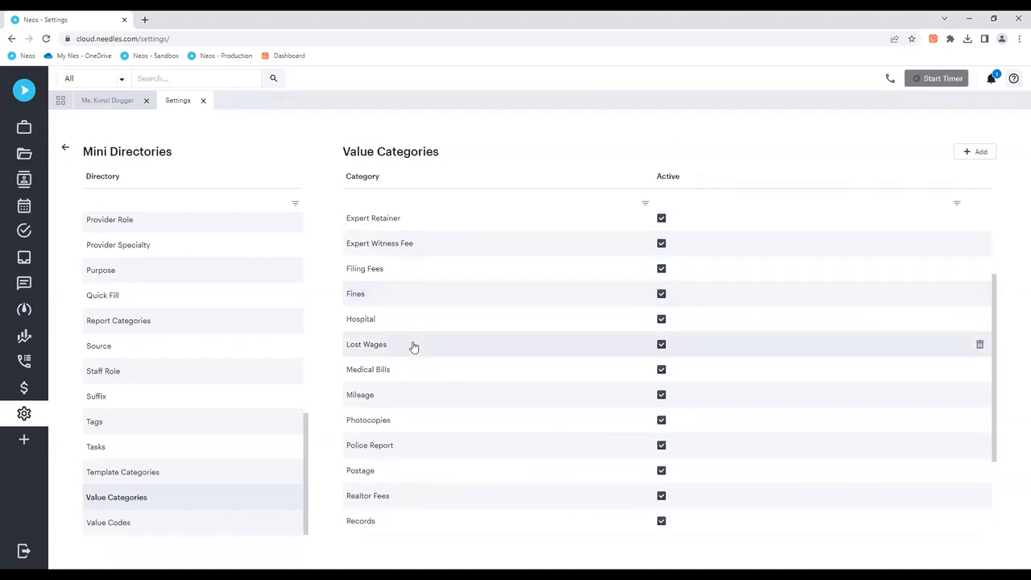
scroll(412, 347, down, 3)
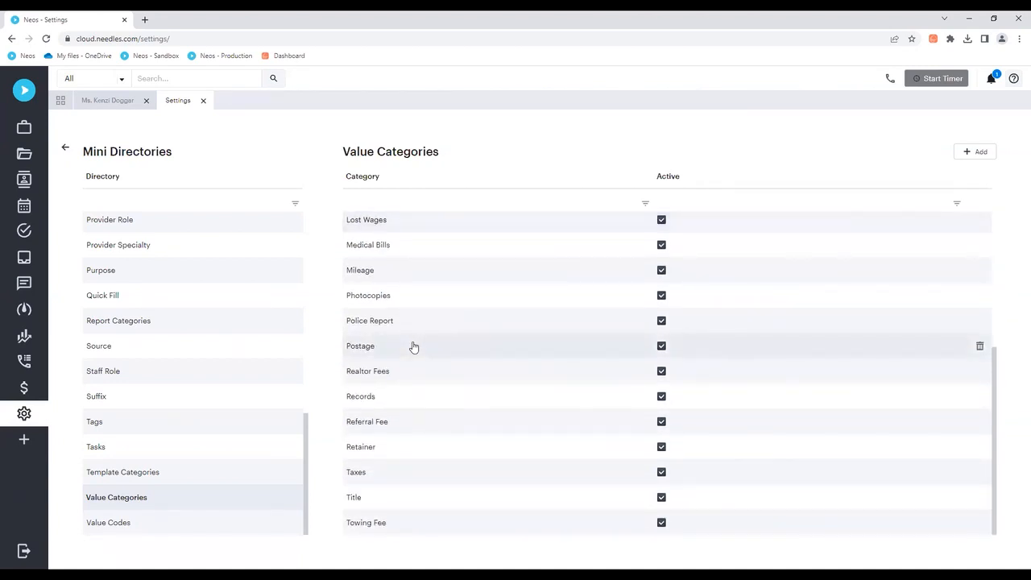
scroll(412, 347, up, 4)
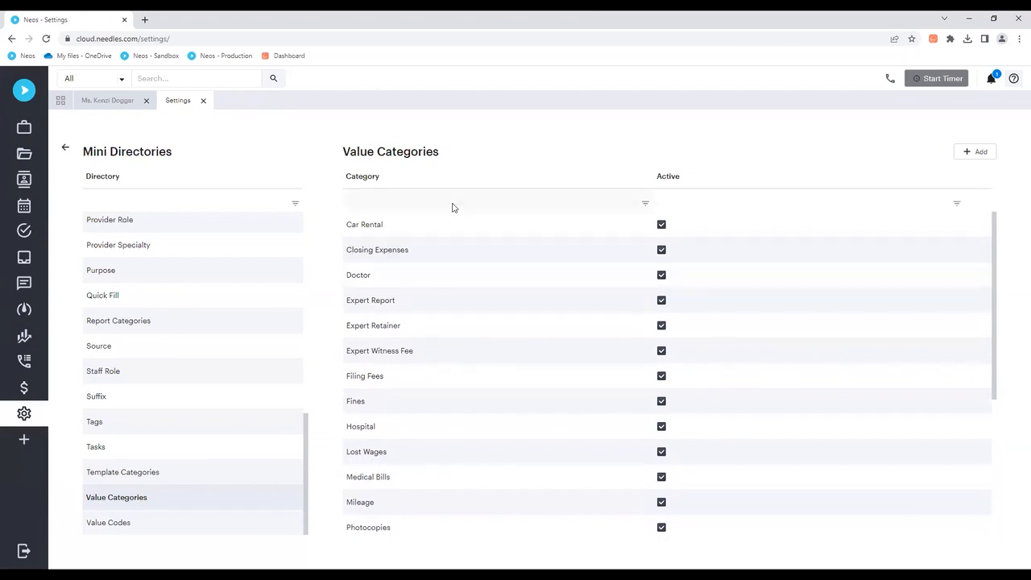
click(980, 153)
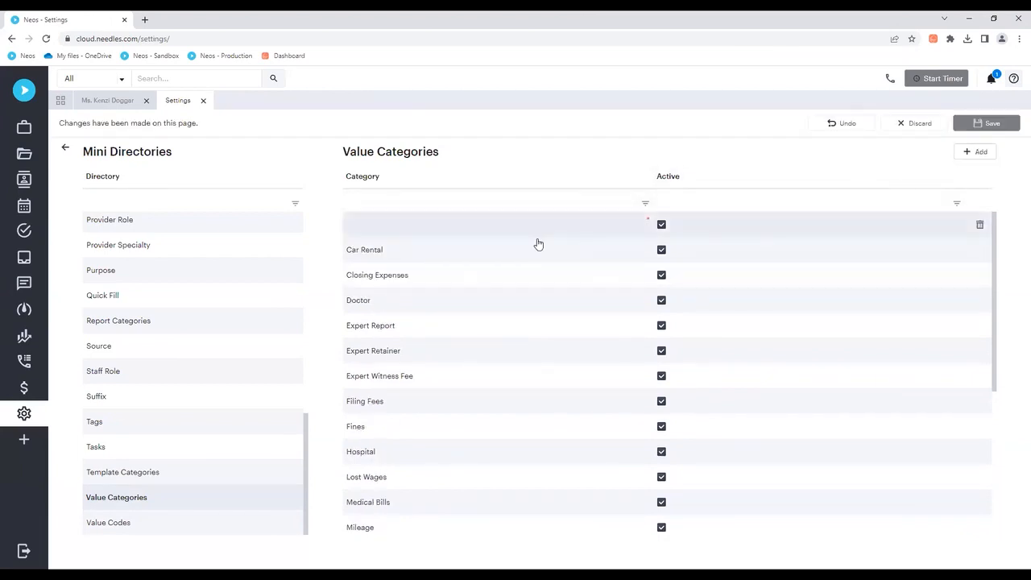
click(446, 232)
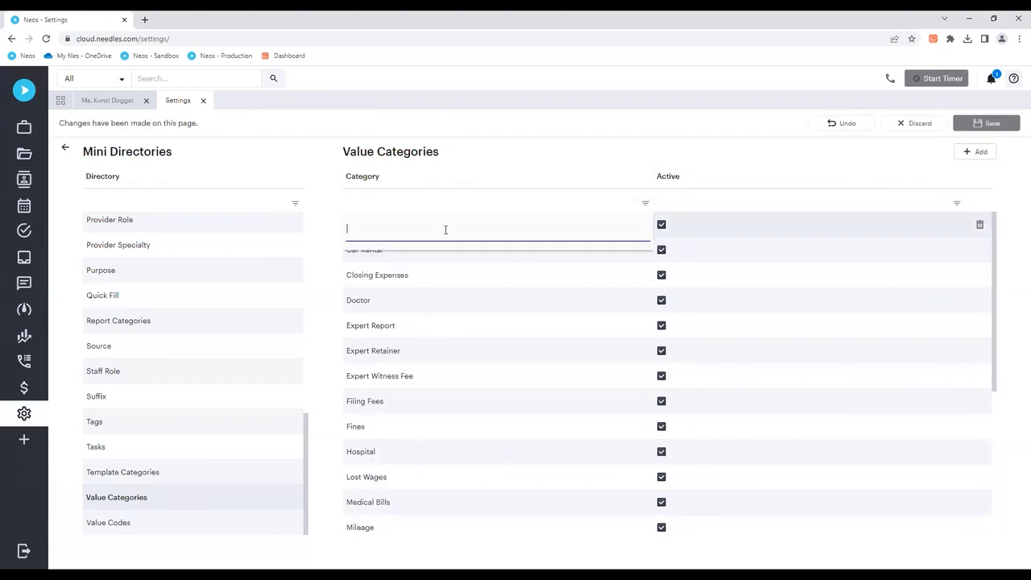
click(693, 223)
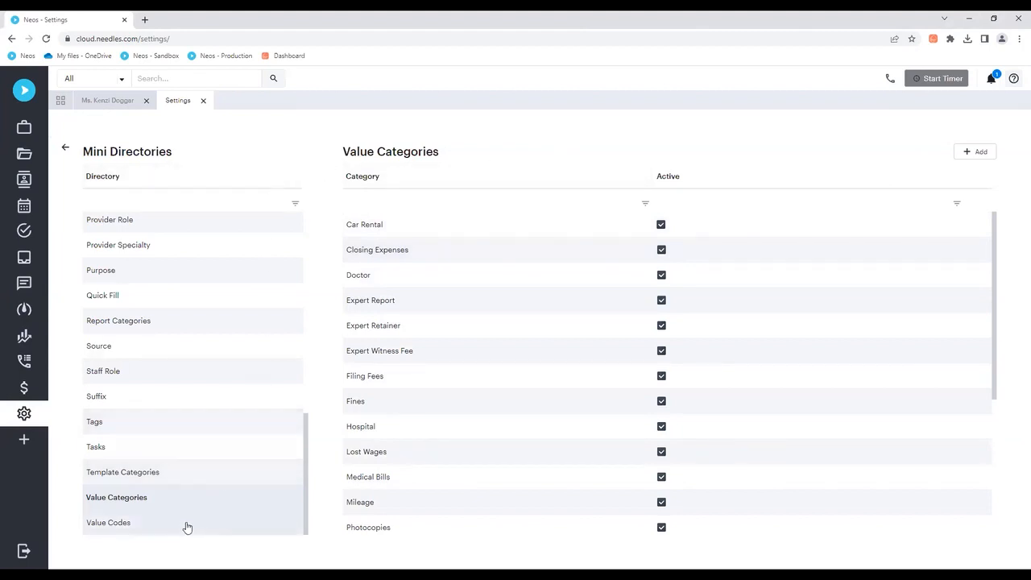
Step: Open the Permission Groups settings and examine the Accounting section of the Accounting Role's general permissions
click(65, 150)
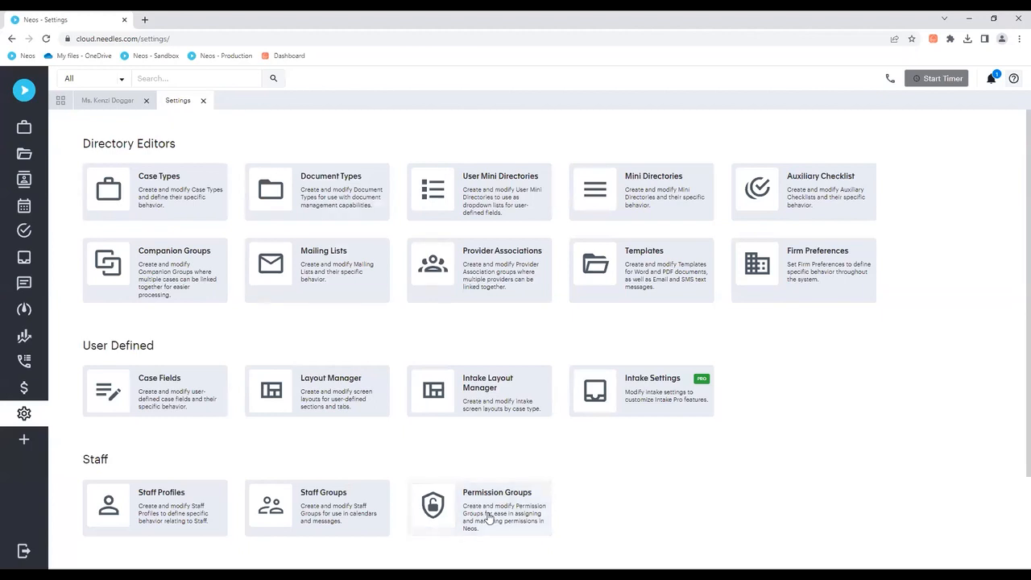
scroll(530, 438, down, 2)
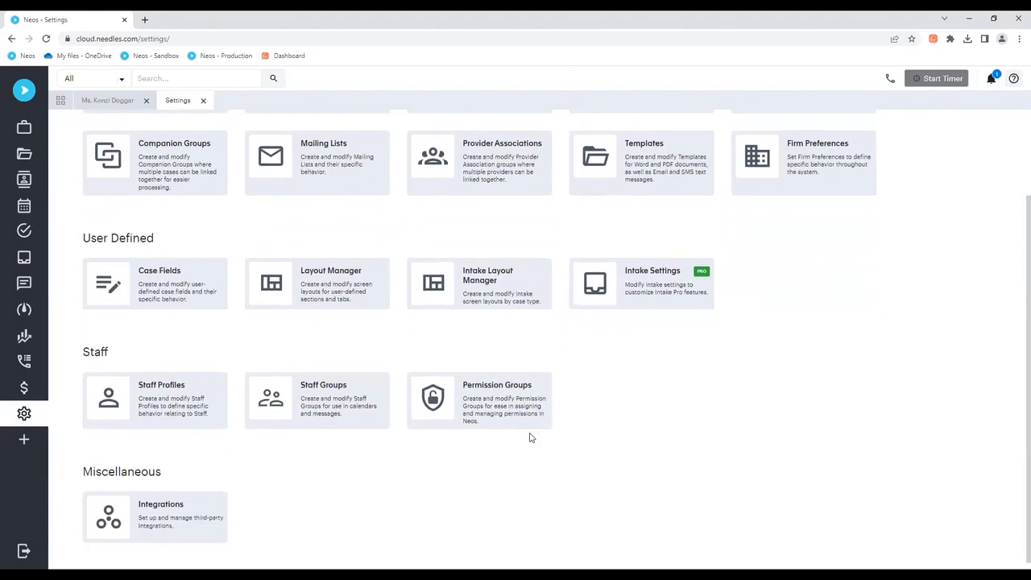
click(501, 404)
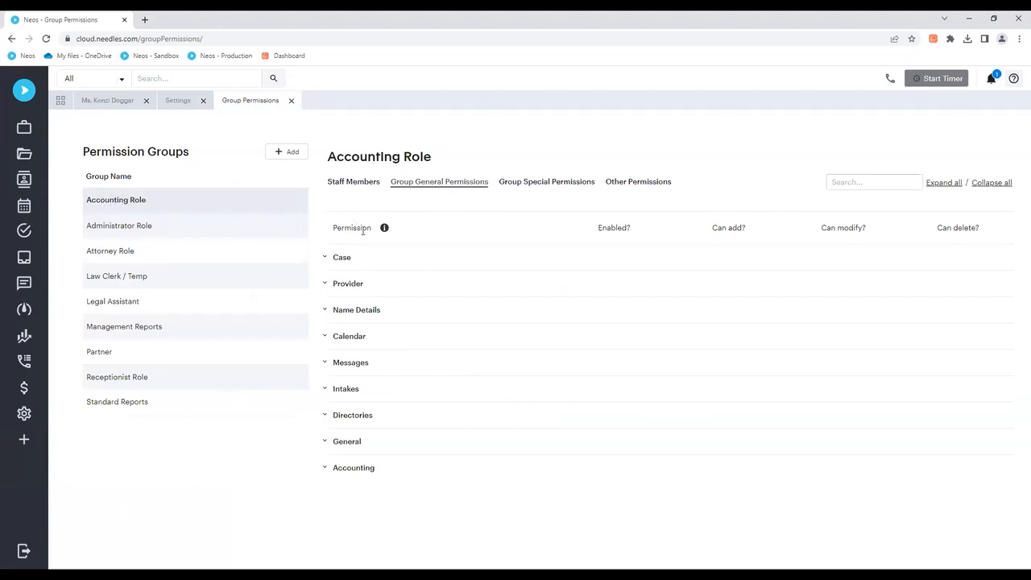
click(326, 468)
scroll(588, 394, down, 2)
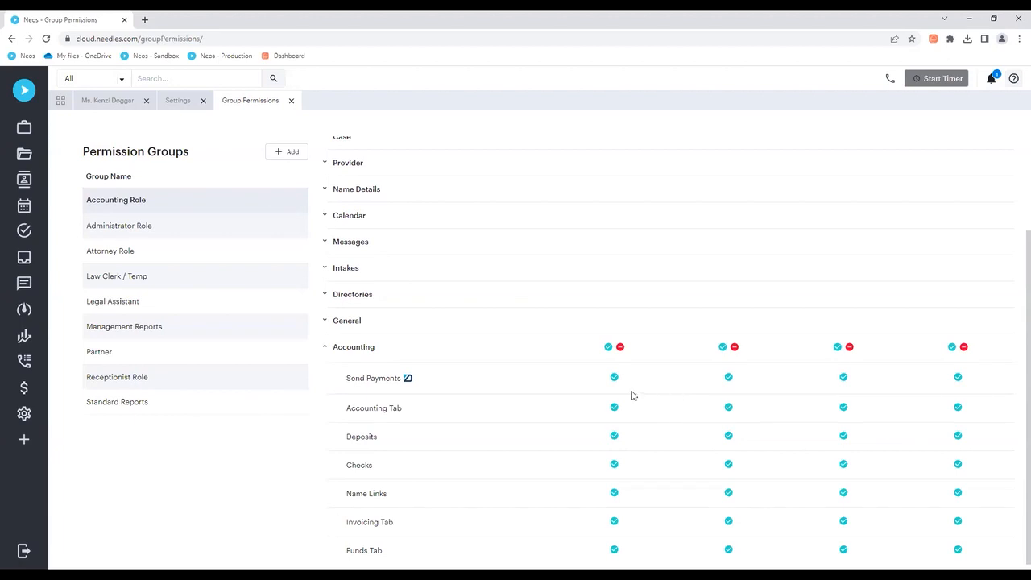
scroll(629, 394, up, 2)
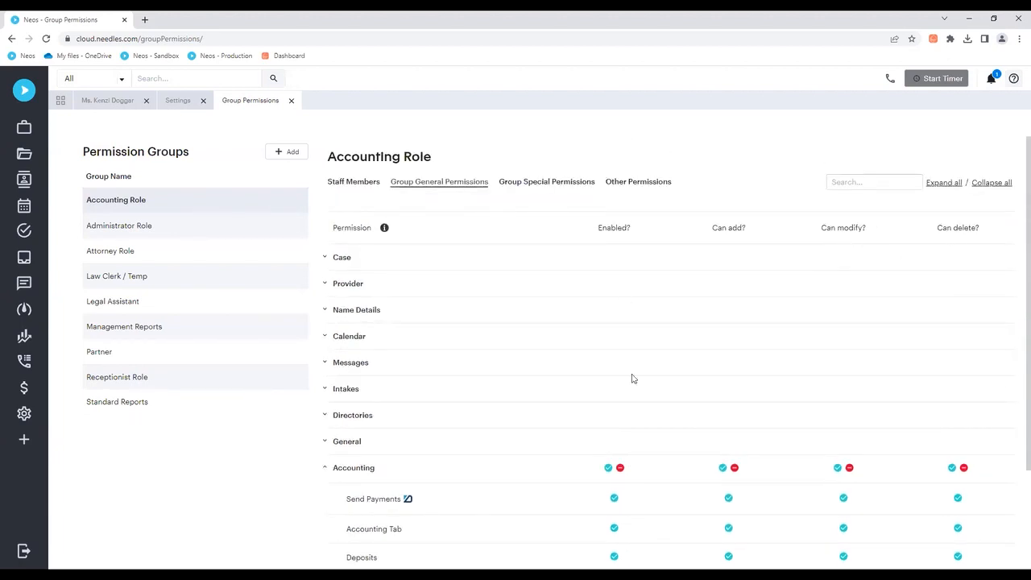
Step: Disable all Accounting permissions in the Accounting Role's Enabled column, re-enable them all, save, and collapse the section
scroll(612, 399, down, 2)
click(615, 378)
click(614, 408)
click(614, 436)
click(614, 408)
click(614, 377)
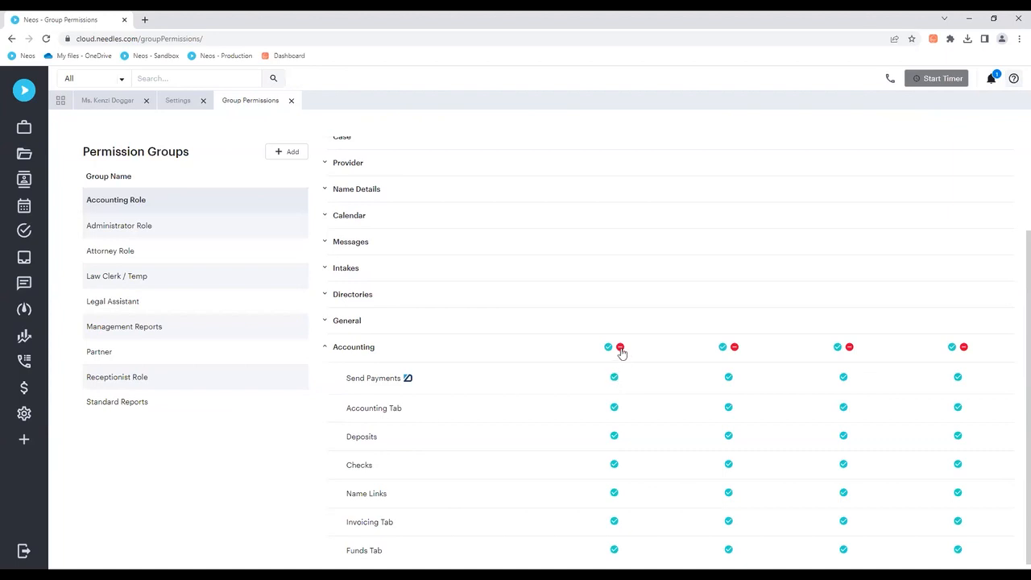
click(620, 348)
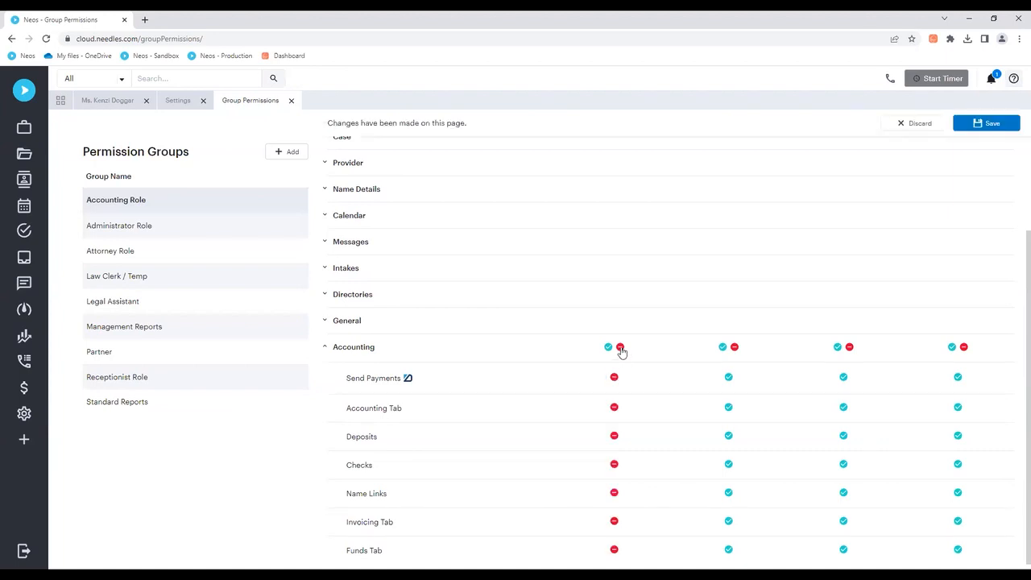
click(608, 347)
click(988, 125)
click(326, 347)
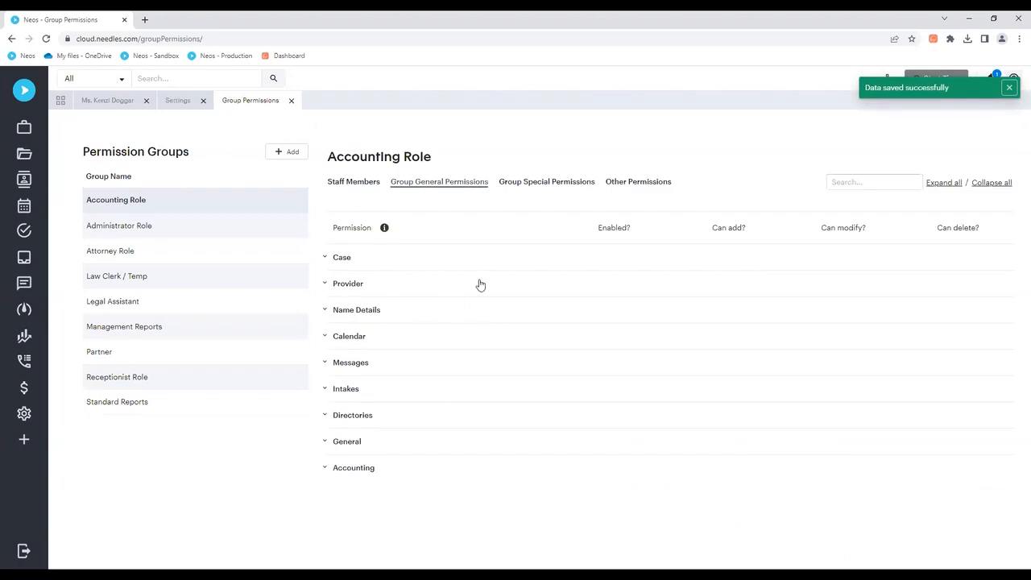
Step: Review the Accounting Role's staff members and the available staff list, return to its general permissions, and close Group Permissions
click(348, 184)
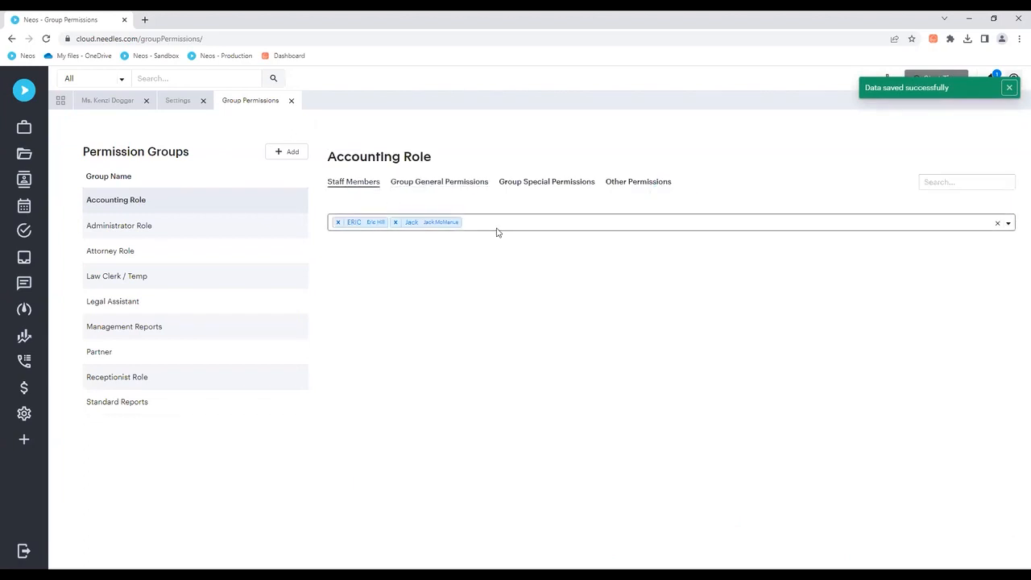
click(495, 228)
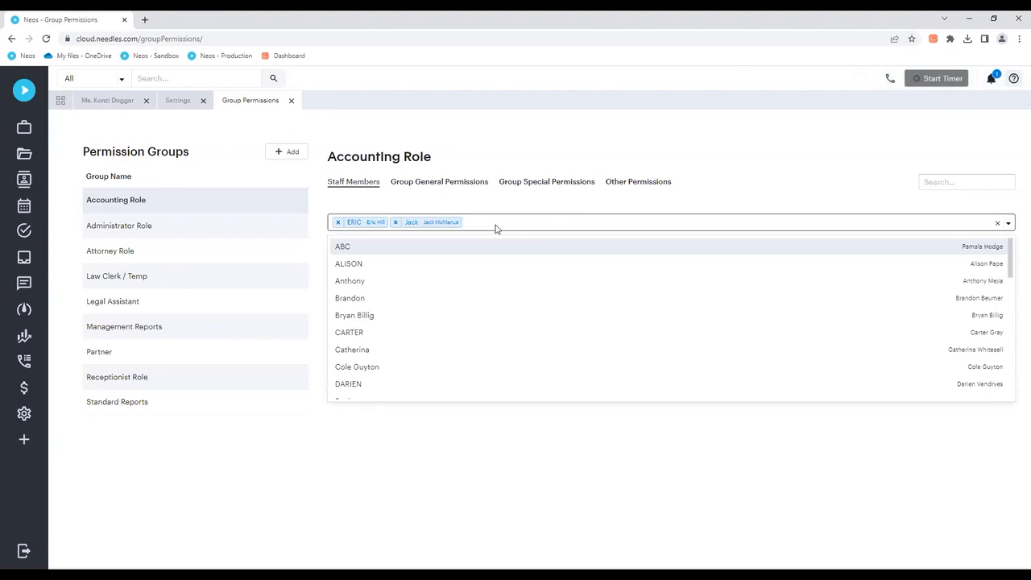
click(496, 229)
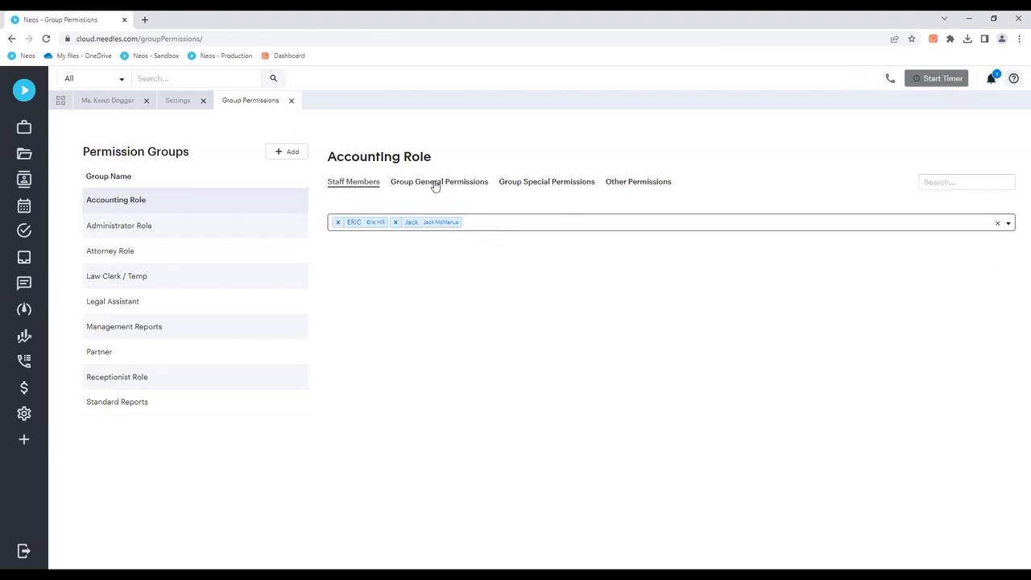
click(435, 184)
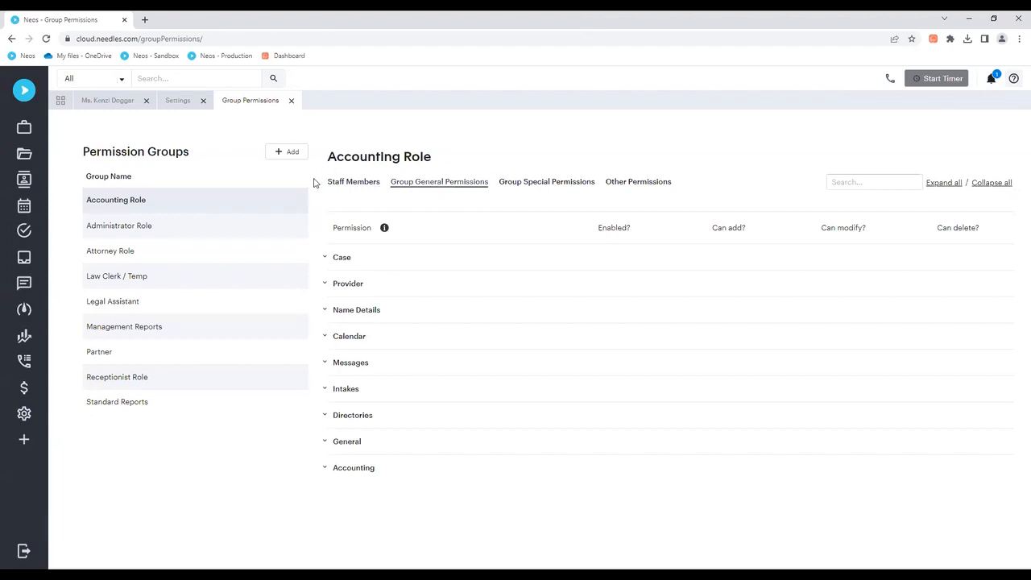
click(292, 100)
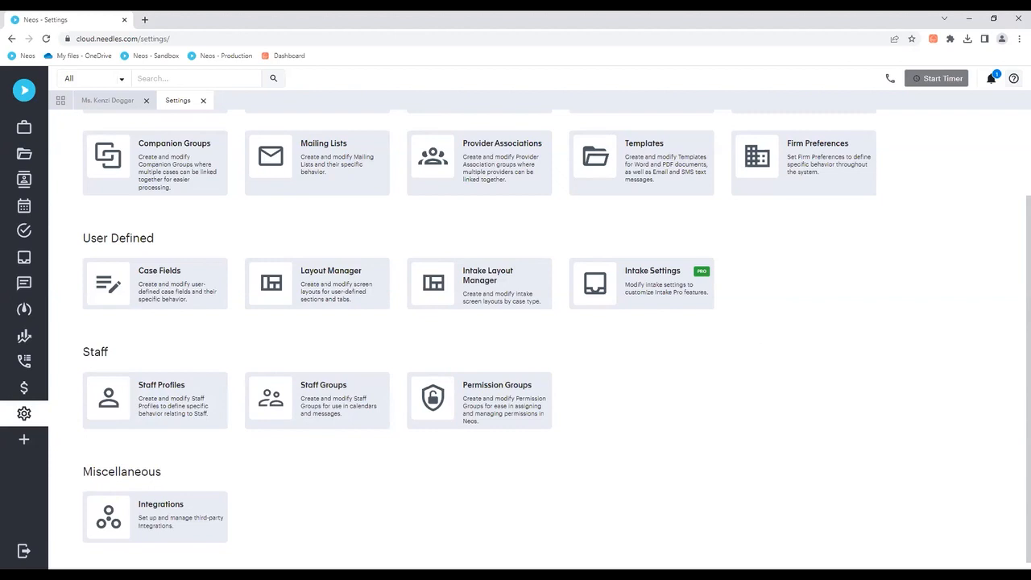
Step: Open the Time & Billing section of Firm Preferences and review the case types selected for time tracking
click(803, 170)
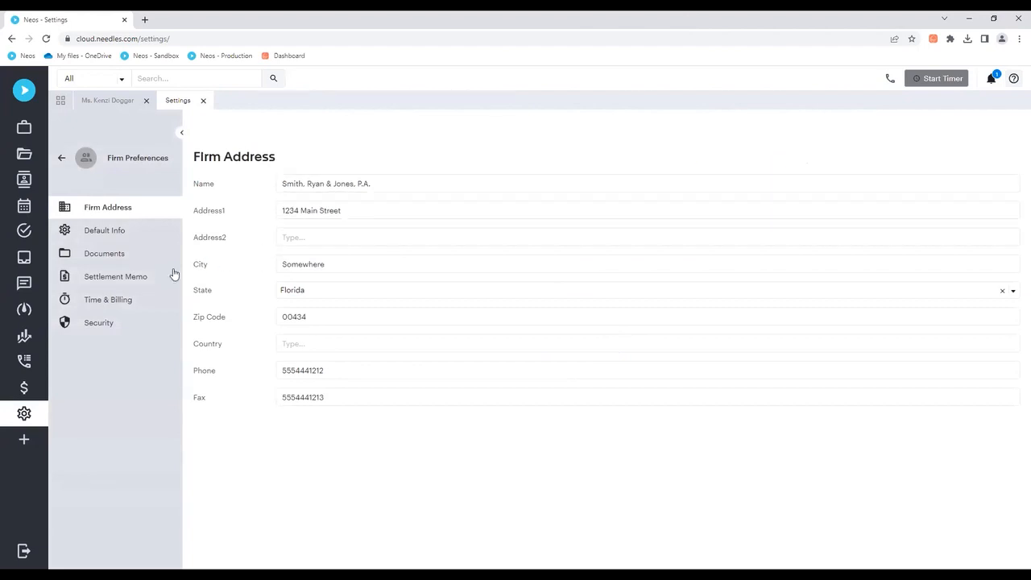
click(118, 303)
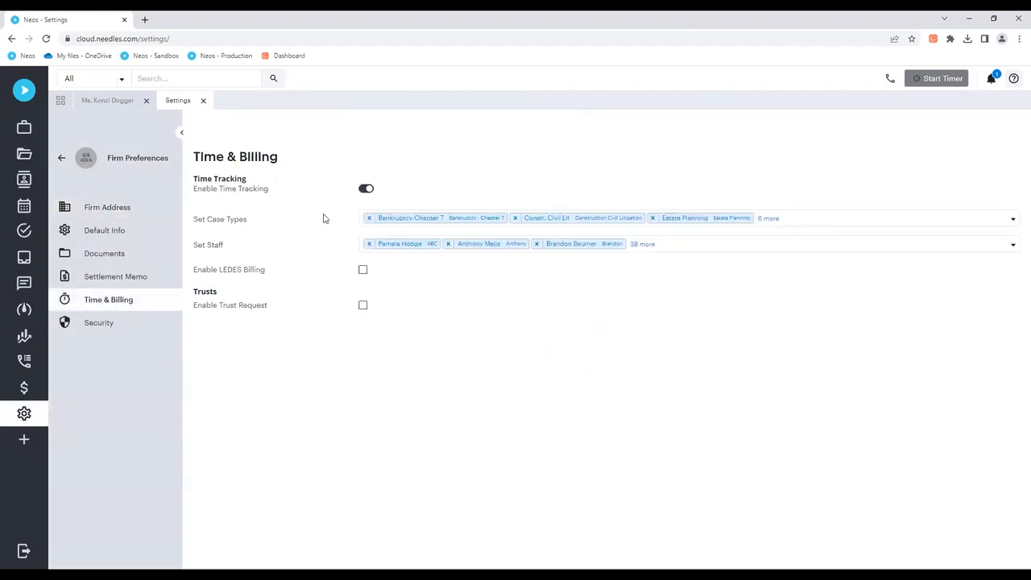
click(833, 221)
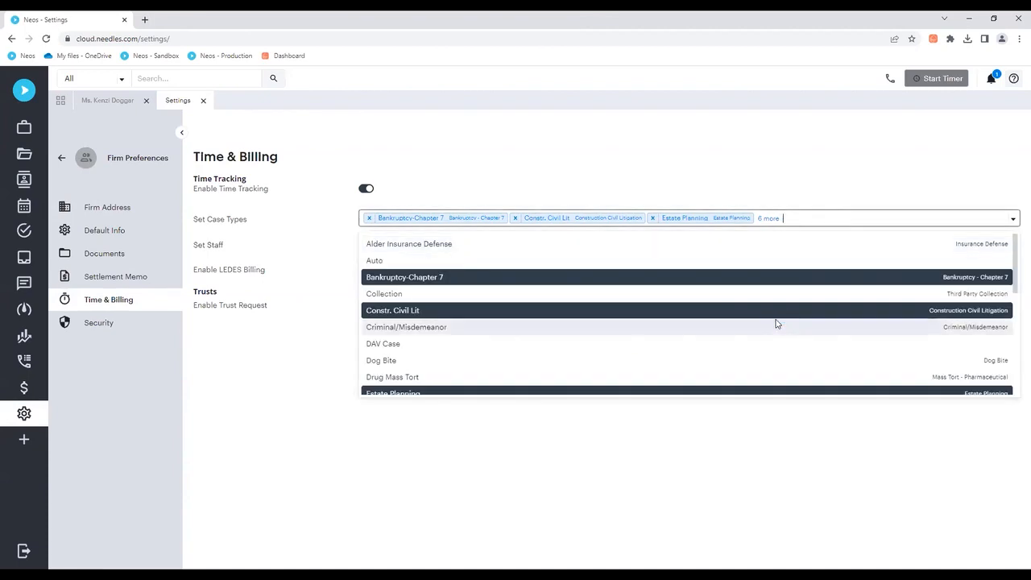
scroll(773, 324, down, 4)
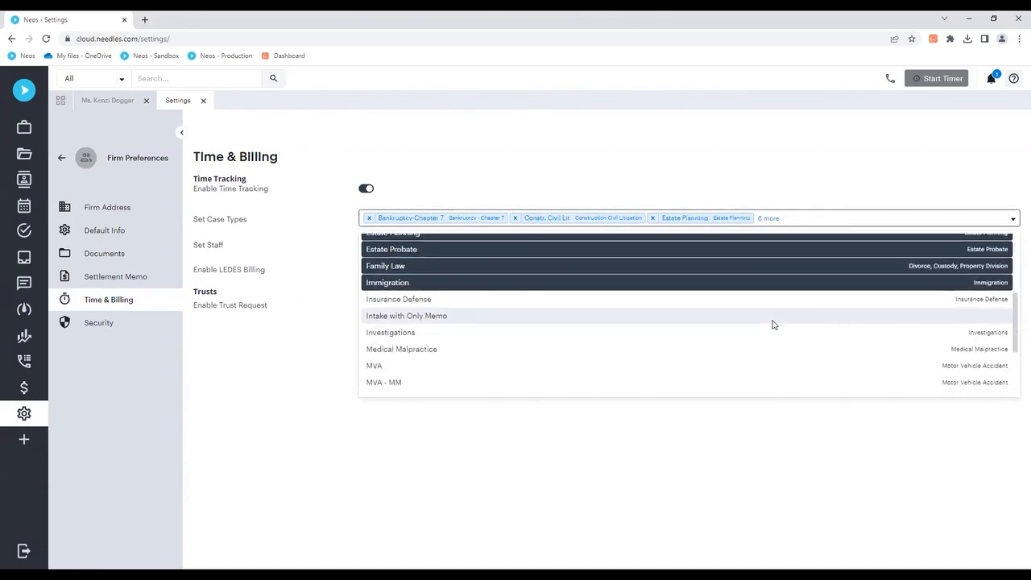
scroll(772, 324, down, 2)
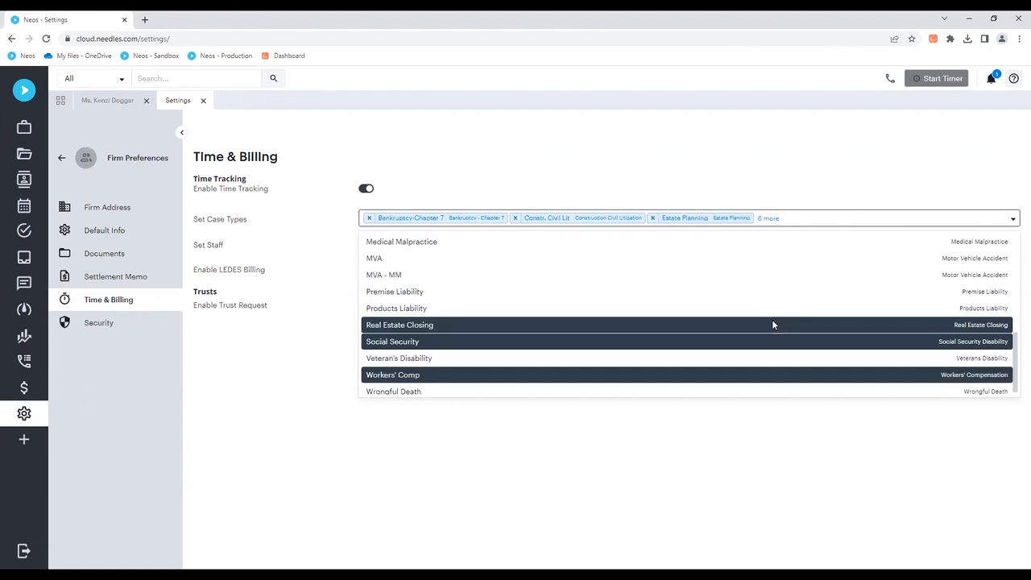
Step: Review the case types and staff selected for time tracking, leave both selections as they are, and close Firm Preferences
scroll(772, 324, up, 5)
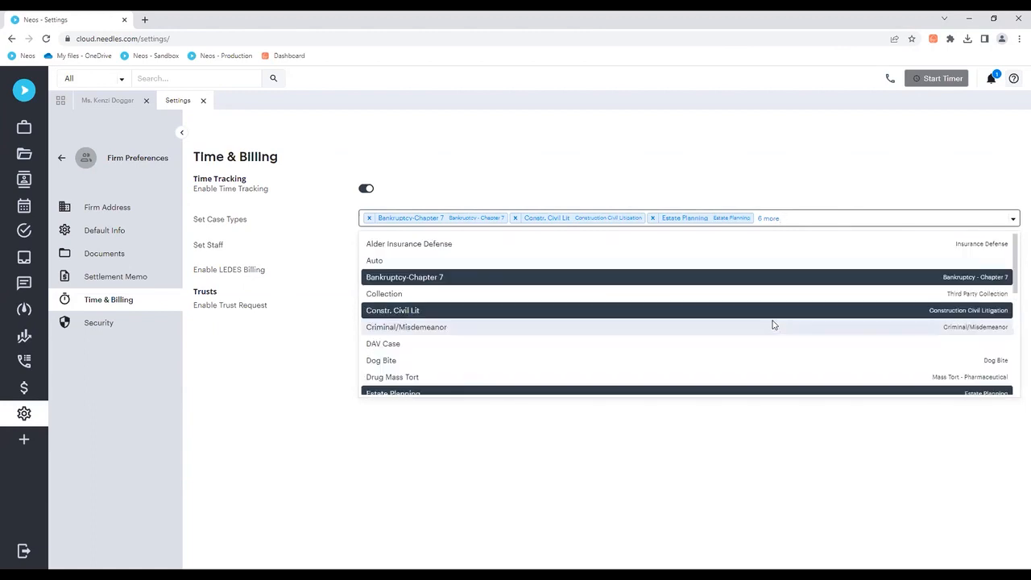
click(769, 172)
click(746, 249)
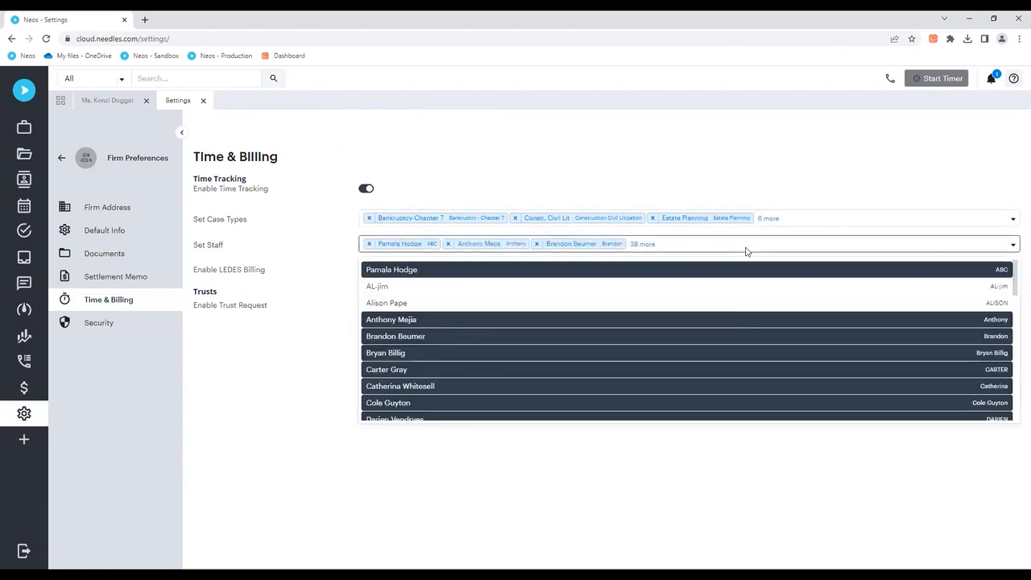
scroll(728, 326, down, 3)
scroll(727, 325, down, 1)
scroll(726, 324, up, 5)
click(760, 171)
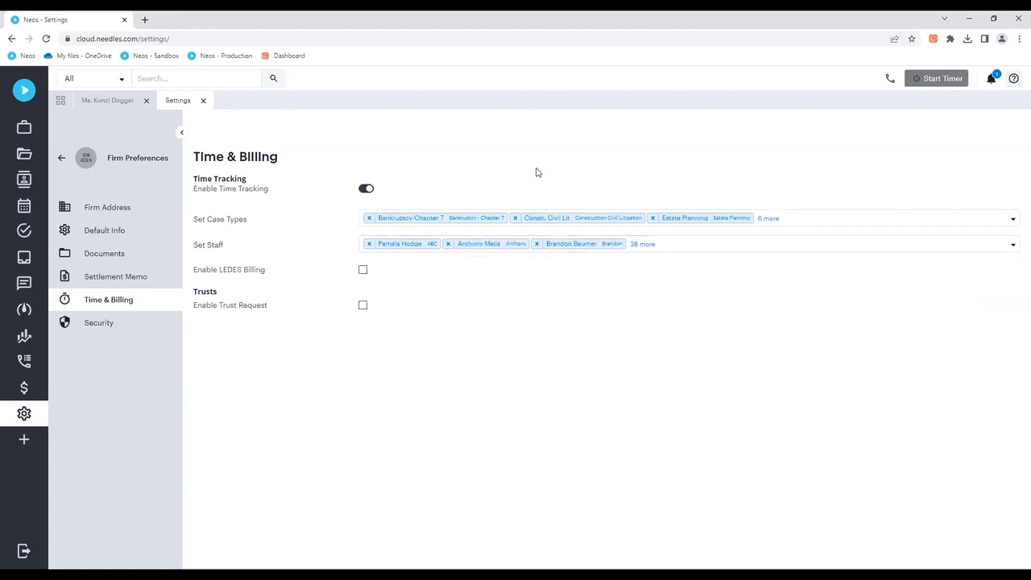
click(62, 158)
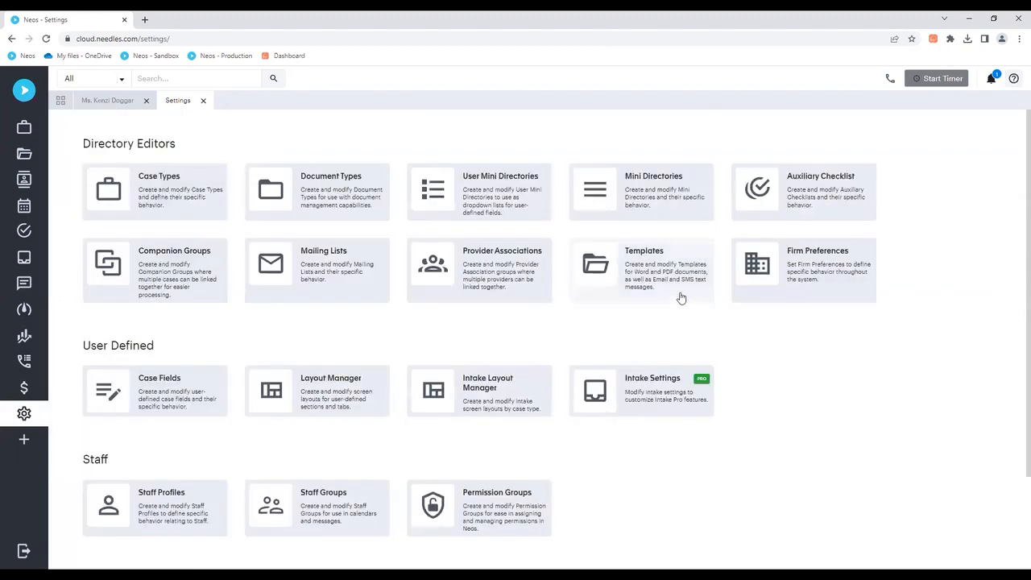
Step: Open the Collection case type, try toggling its Track Time option, discard the changes, and return to the main Settings page
click(159, 186)
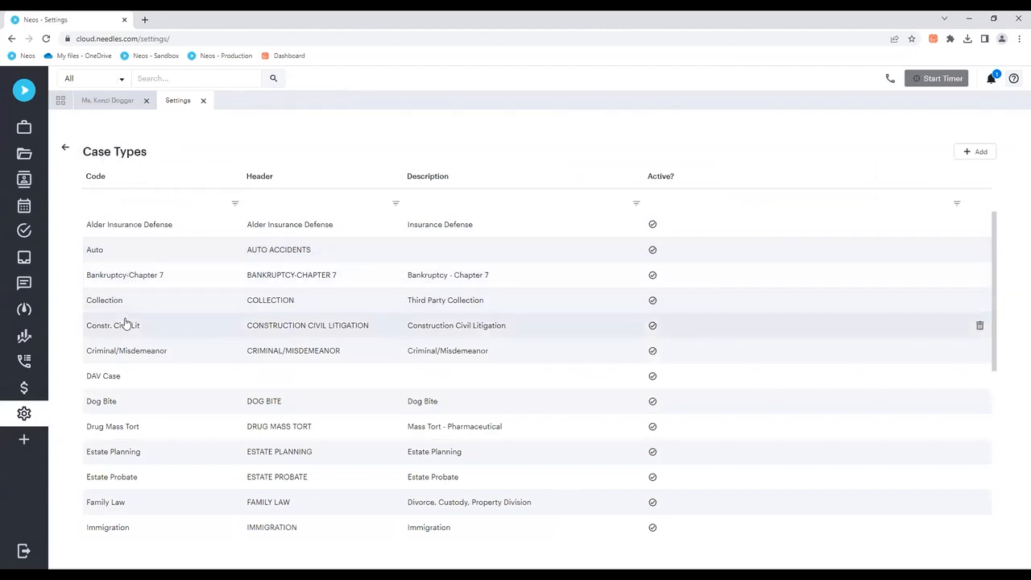
click(112, 305)
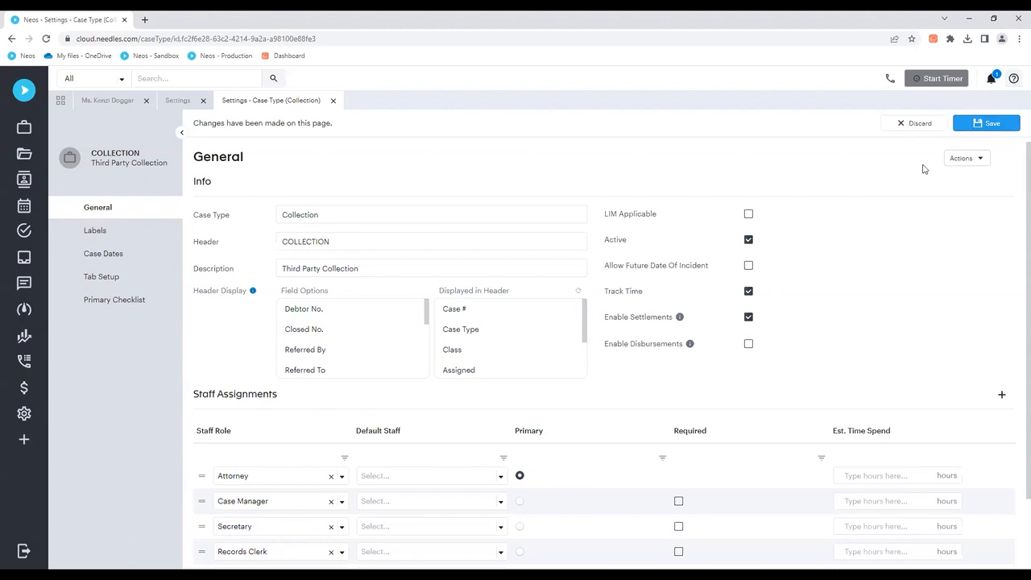
click(750, 293)
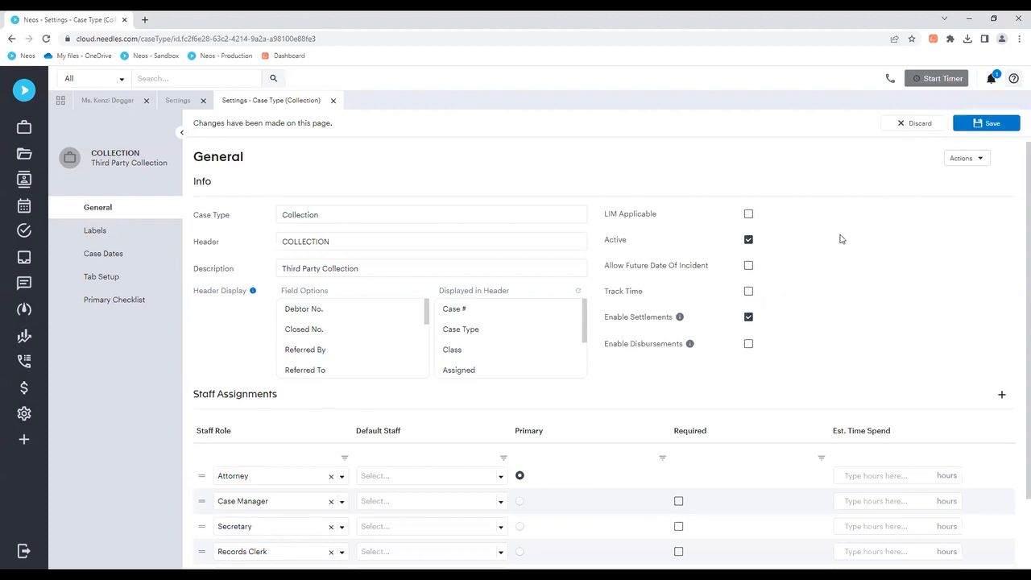
click(905, 127)
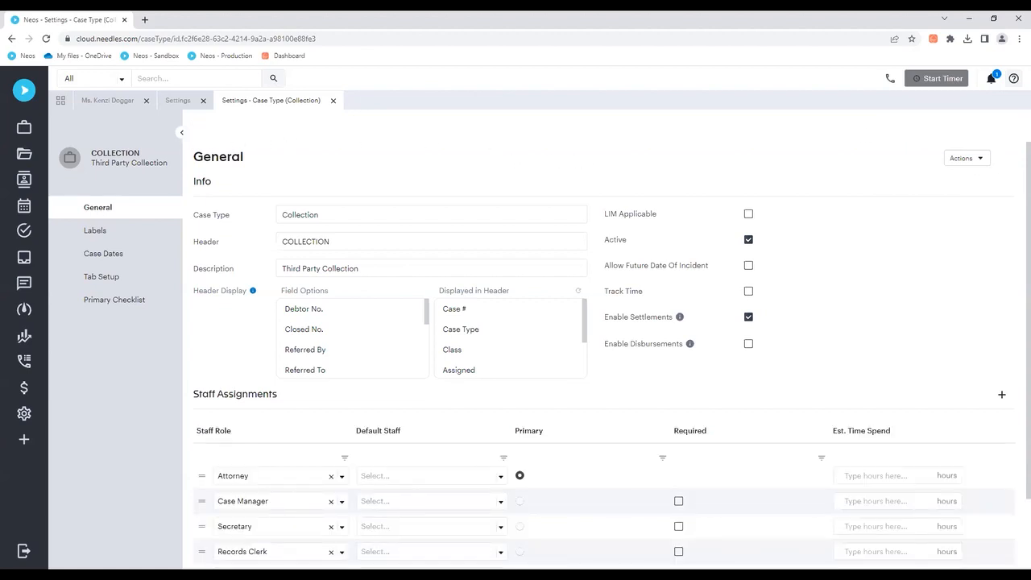
click(333, 100)
click(66, 148)
Step: Open a staff member's profile, review their Time & Billing settings, and return to the main Settings page
scroll(191, 318, down, 3)
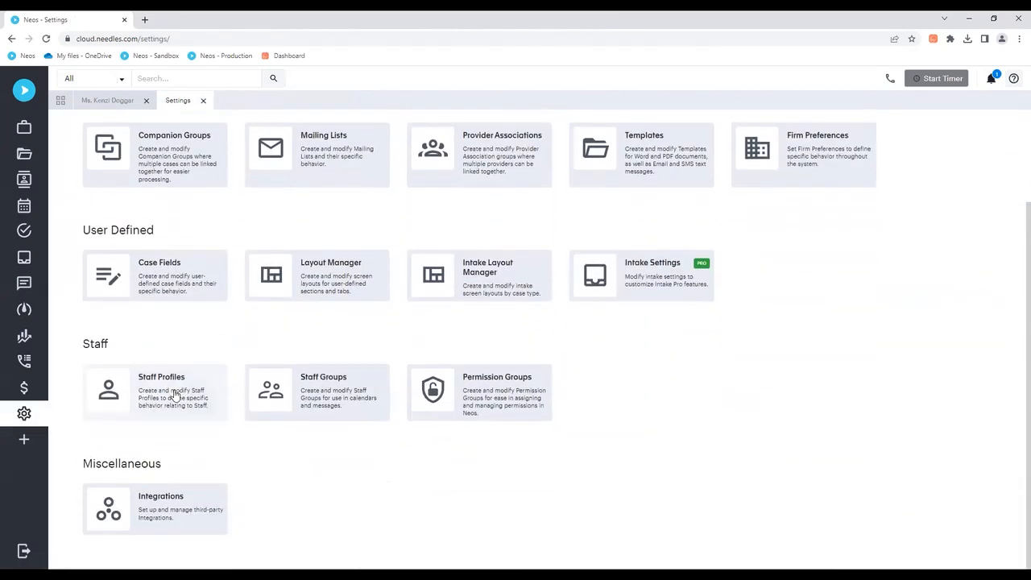
click(174, 394)
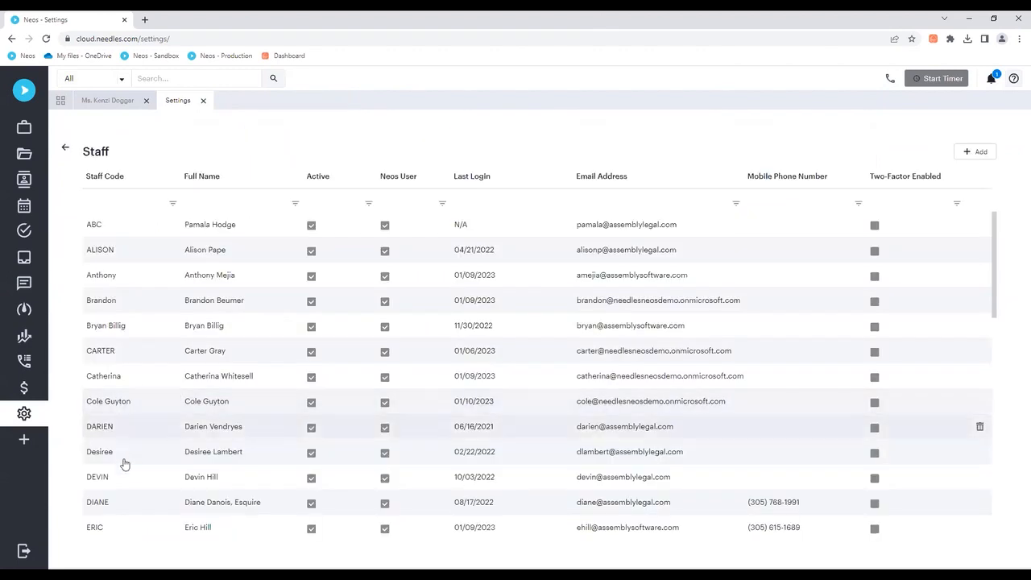
scroll(204, 470, down, 1)
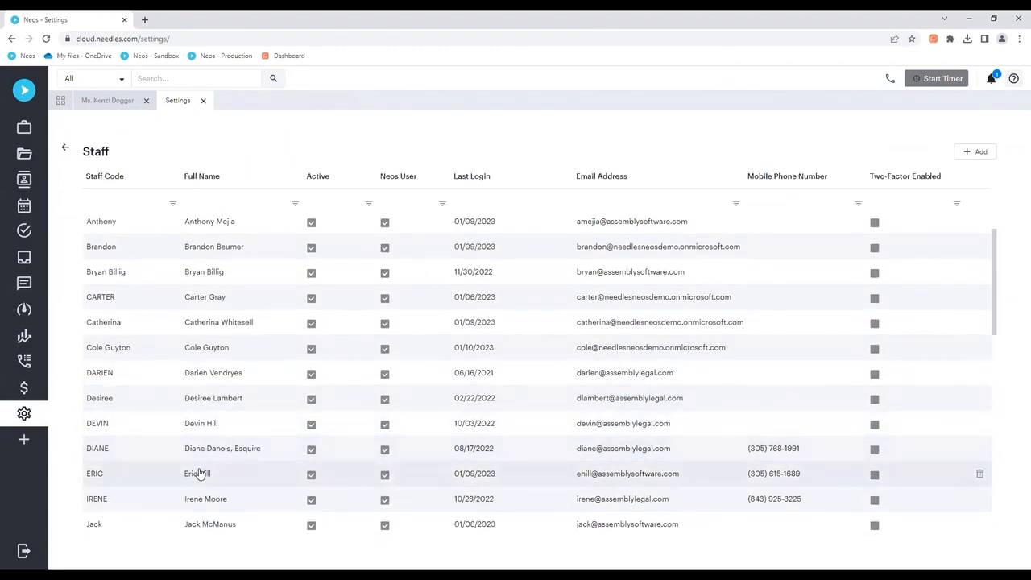
click(201, 474)
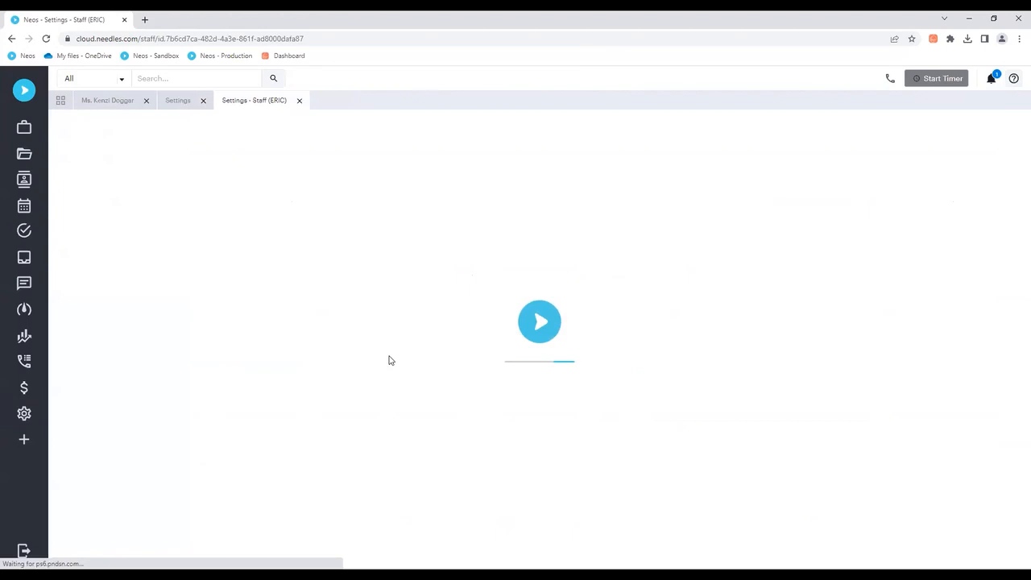
click(115, 206)
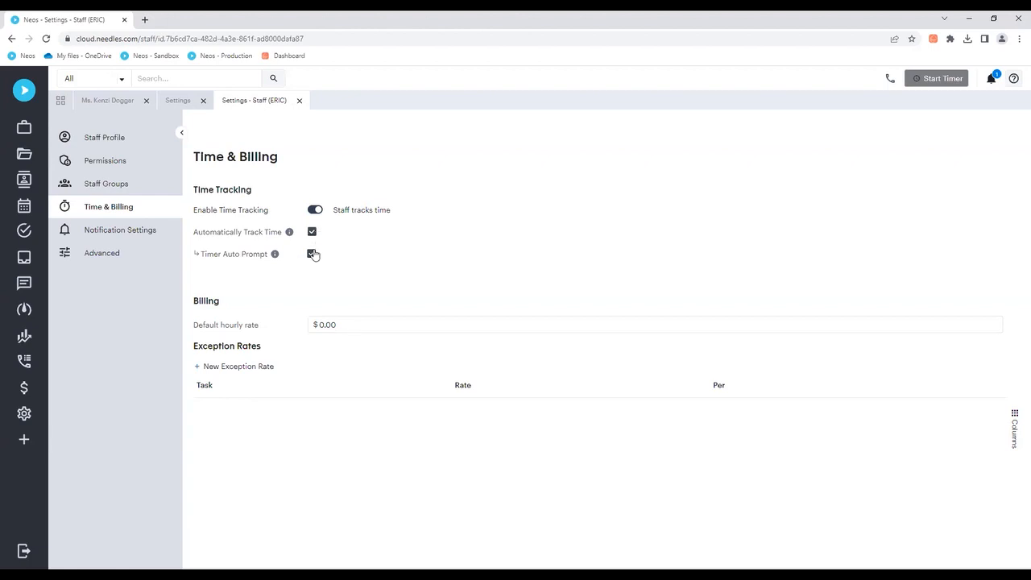
click(299, 101)
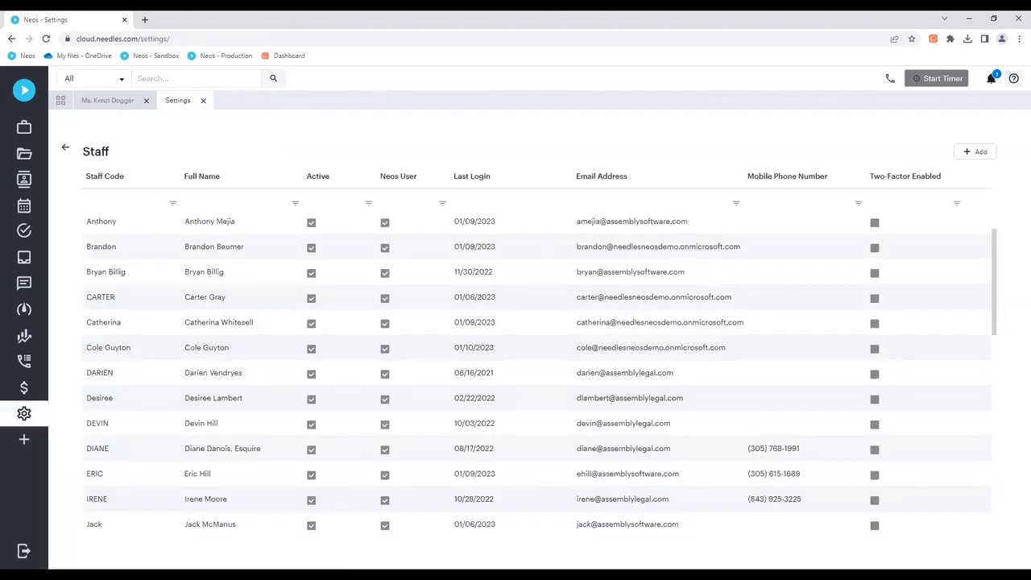
click(67, 152)
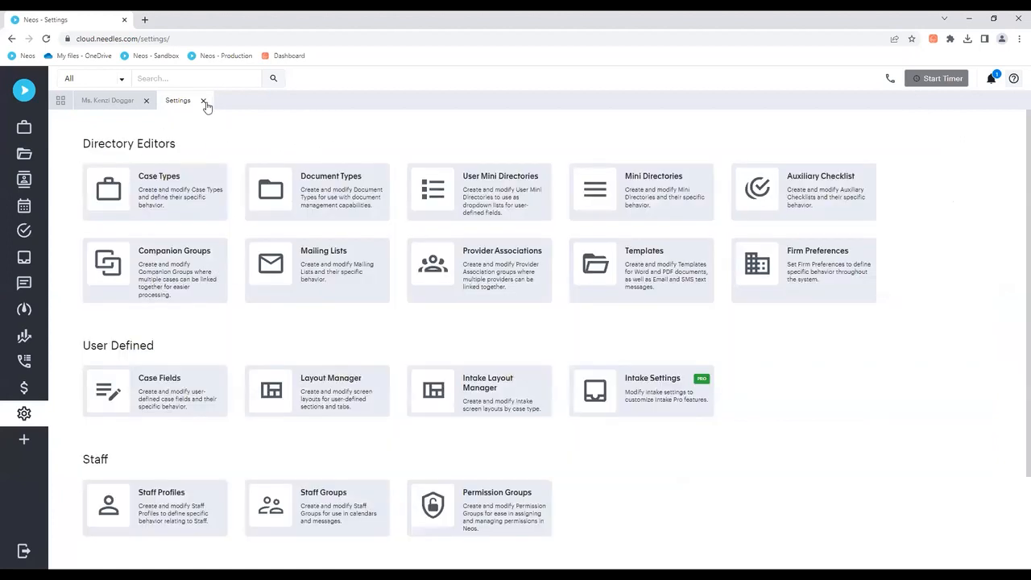
Step: Close Settings and start a new value entry in the open case with value code CASEEXP and amount $1,500.00
click(203, 101)
click(113, 101)
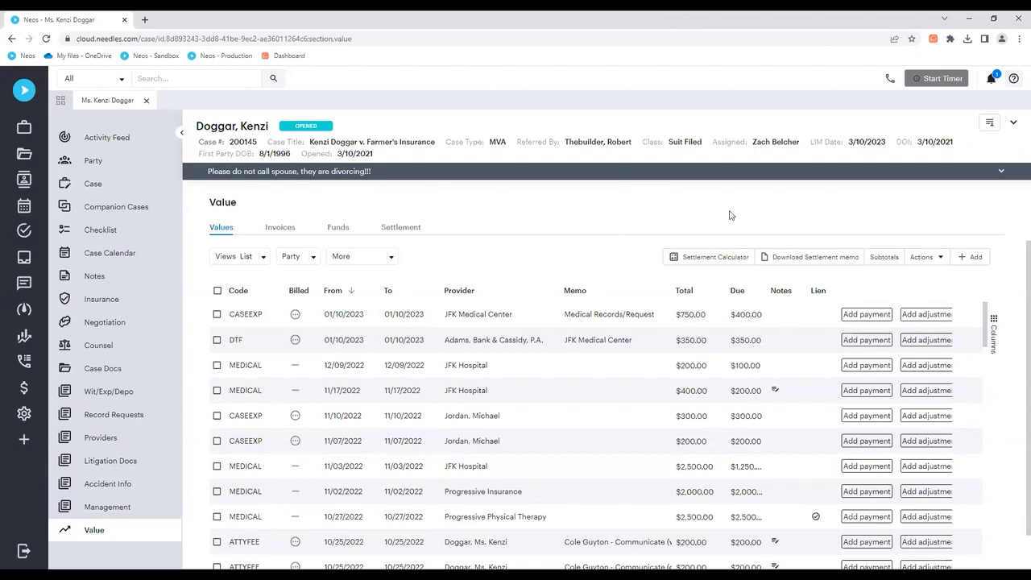
click(971, 258)
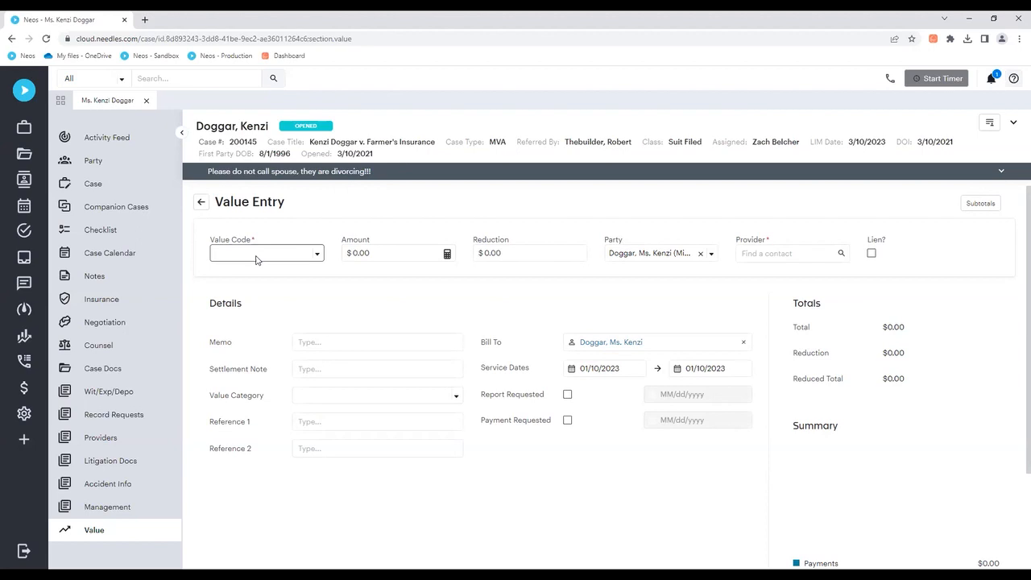
click(316, 256)
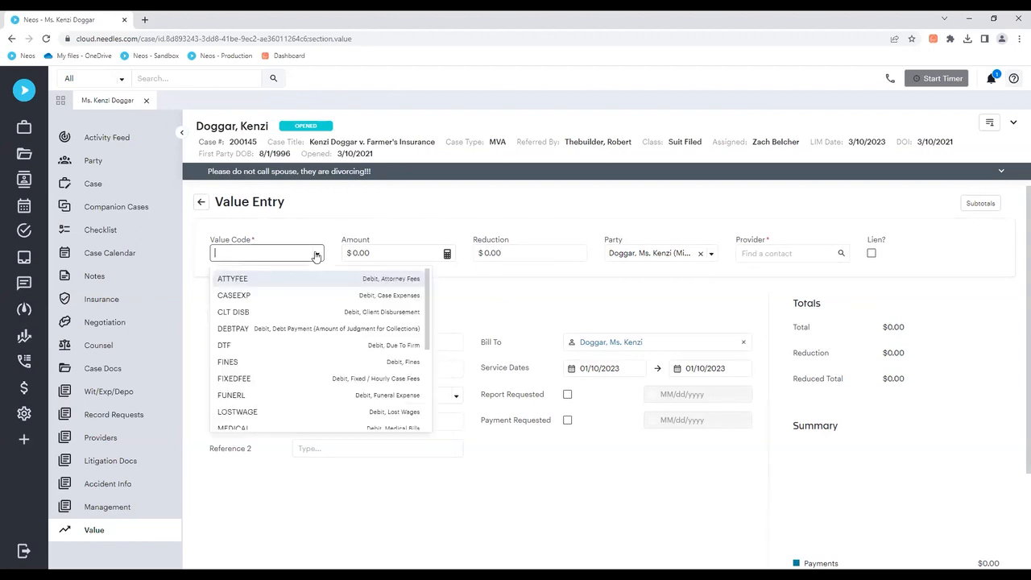
click(292, 302)
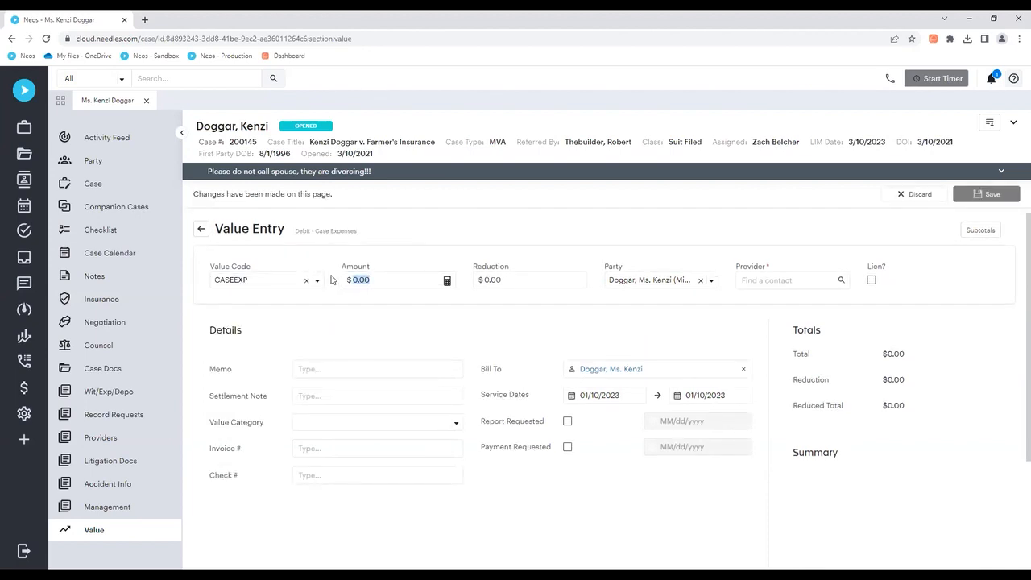
text(1500)
click(545, 281)
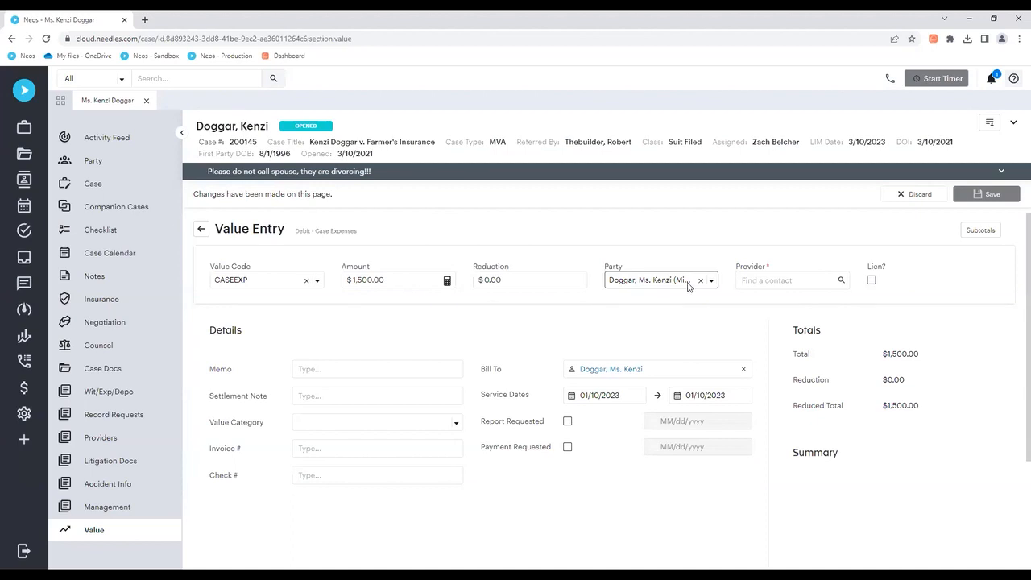
Step: Check the party options for the value entry, keep the plaintiff selected, and assign JFK Medical Center as the provider
click(712, 282)
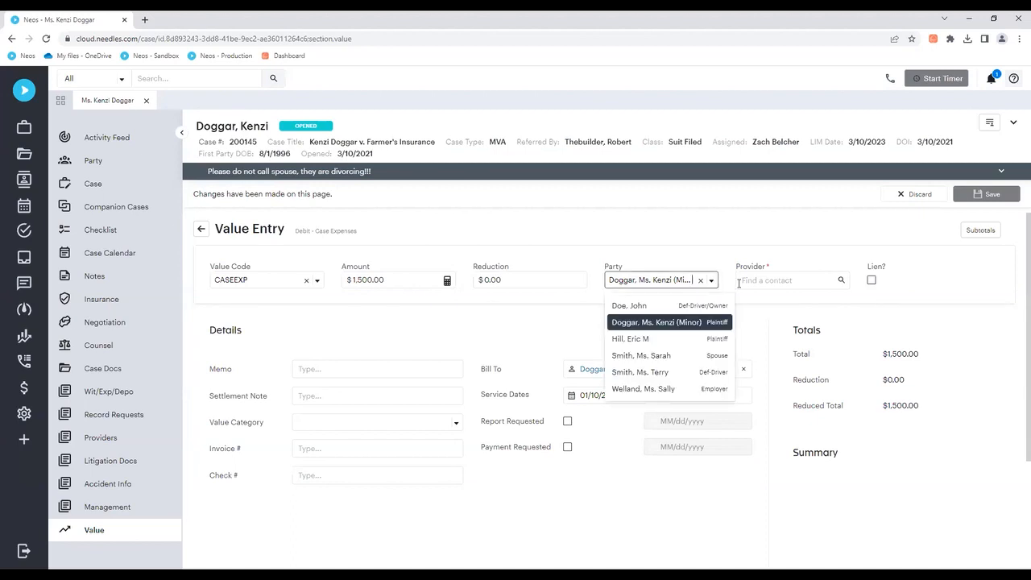
click(769, 280)
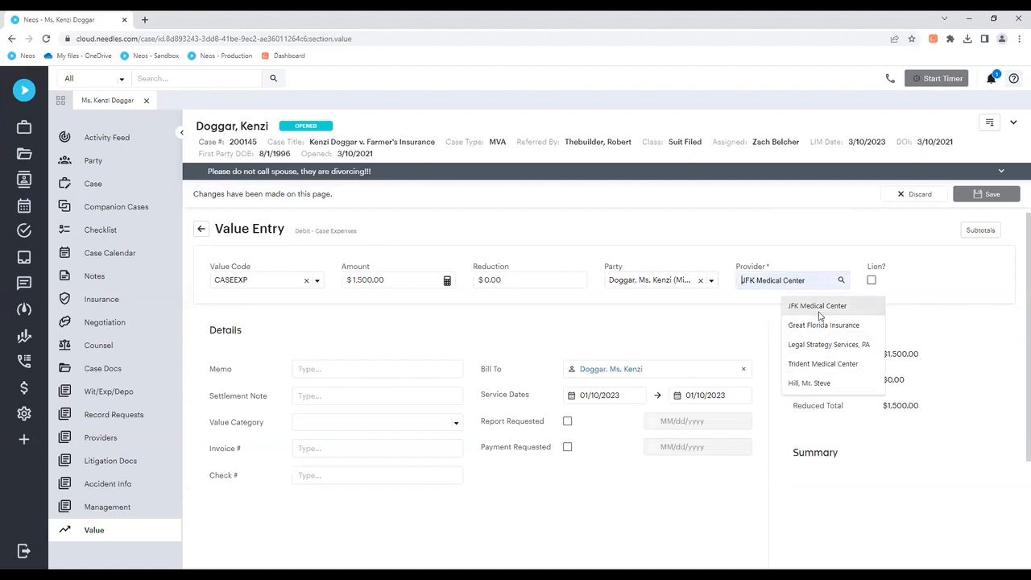
click(819, 312)
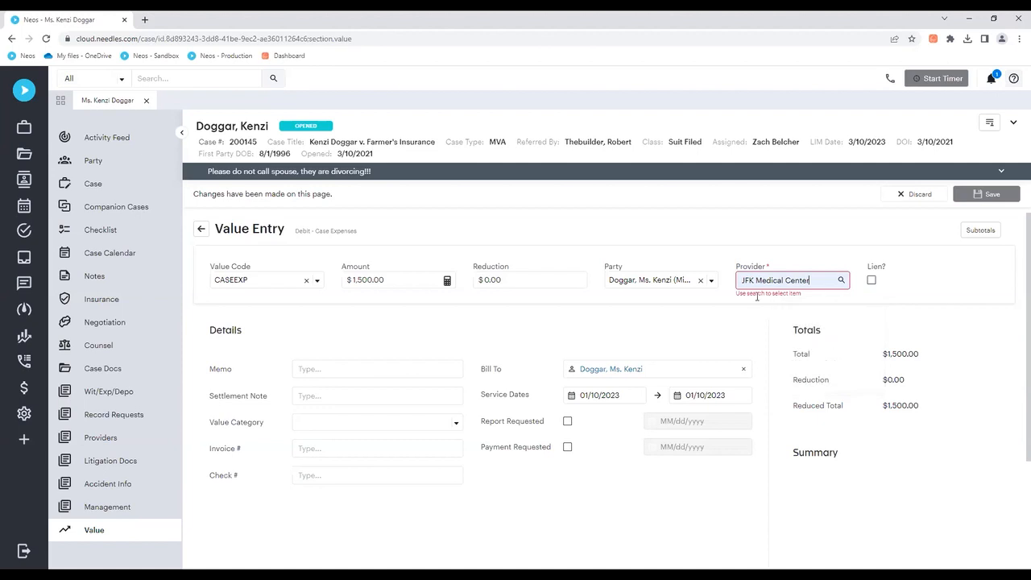
click(841, 282)
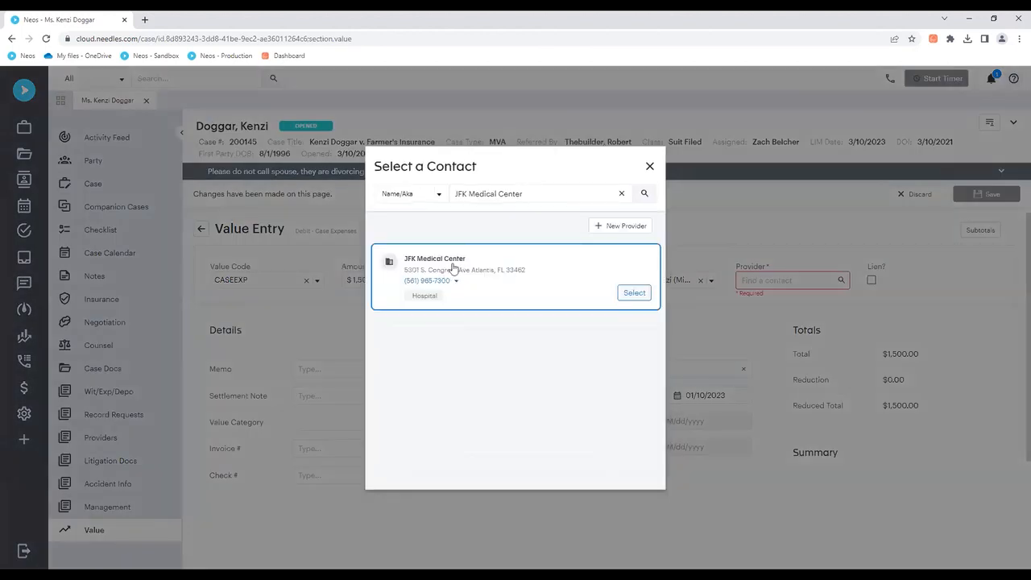
click(635, 293)
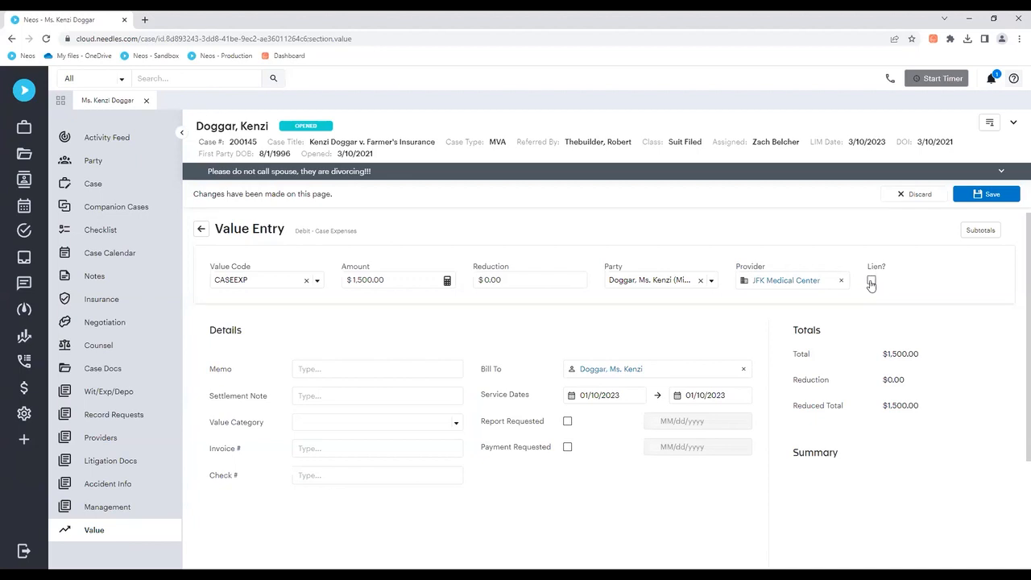
Step: Set the value entry's memo to Medical Records/Request and its value category to Medical Bills
scroll(354, 304, down, 1)
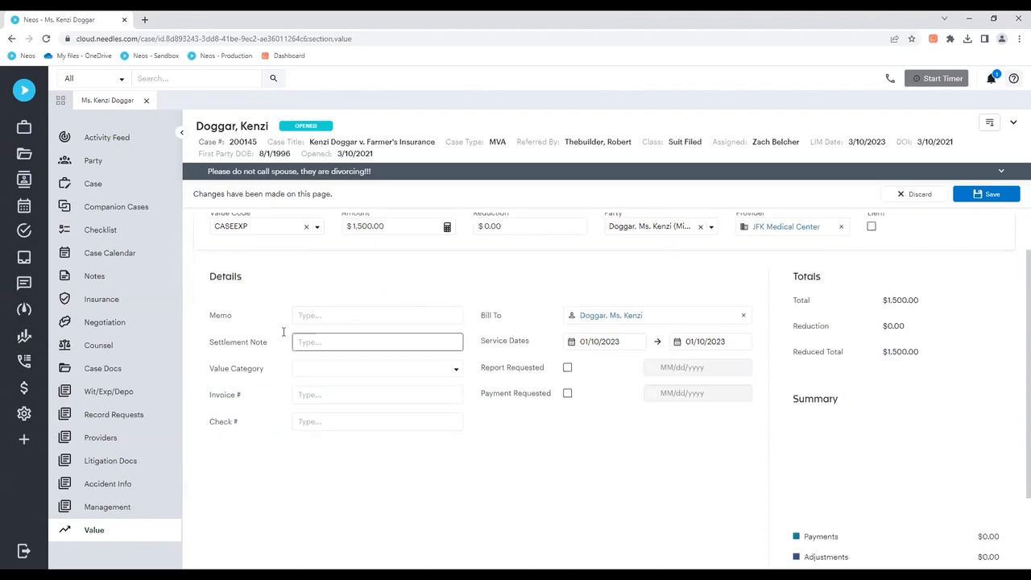
scroll(204, 321, up, 1)
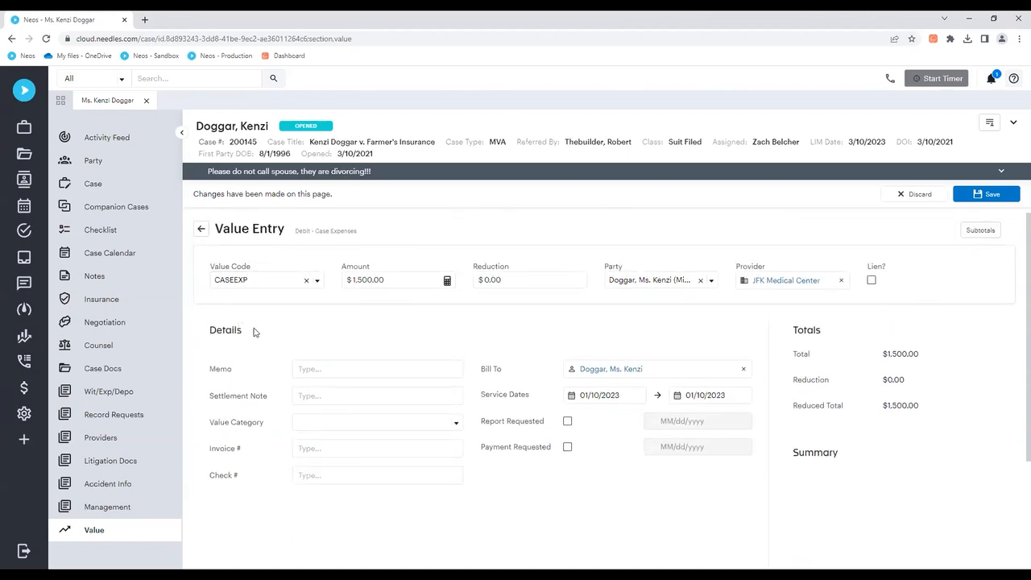
scroll(254, 356, down, 1)
click(330, 319)
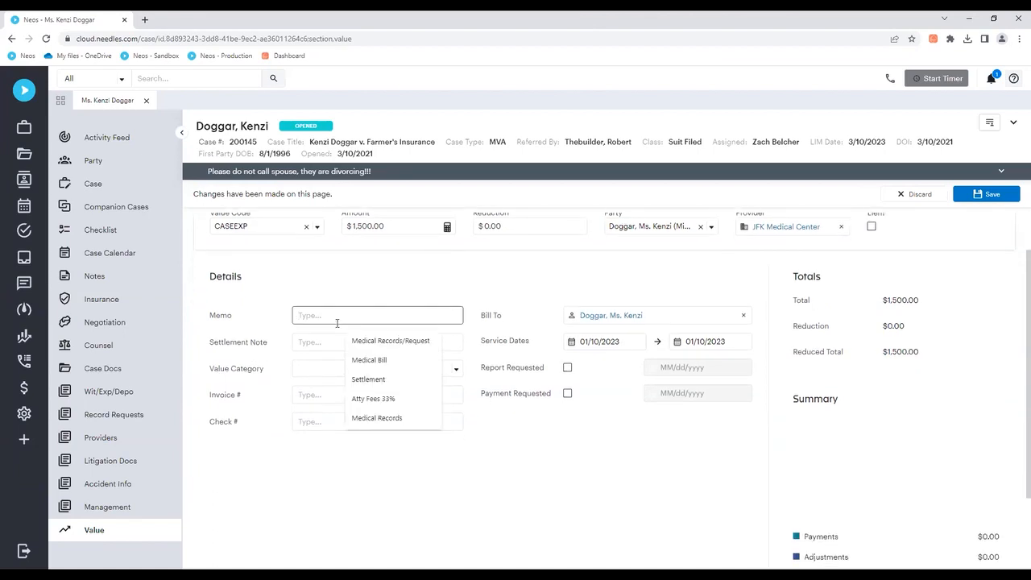
click(358, 341)
click(311, 372)
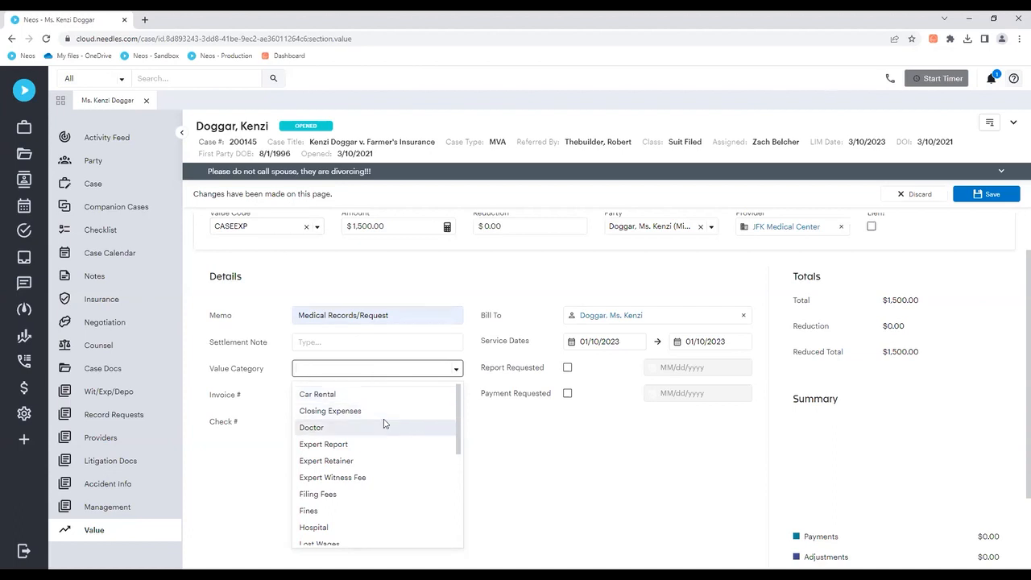
scroll(385, 427, down, 1)
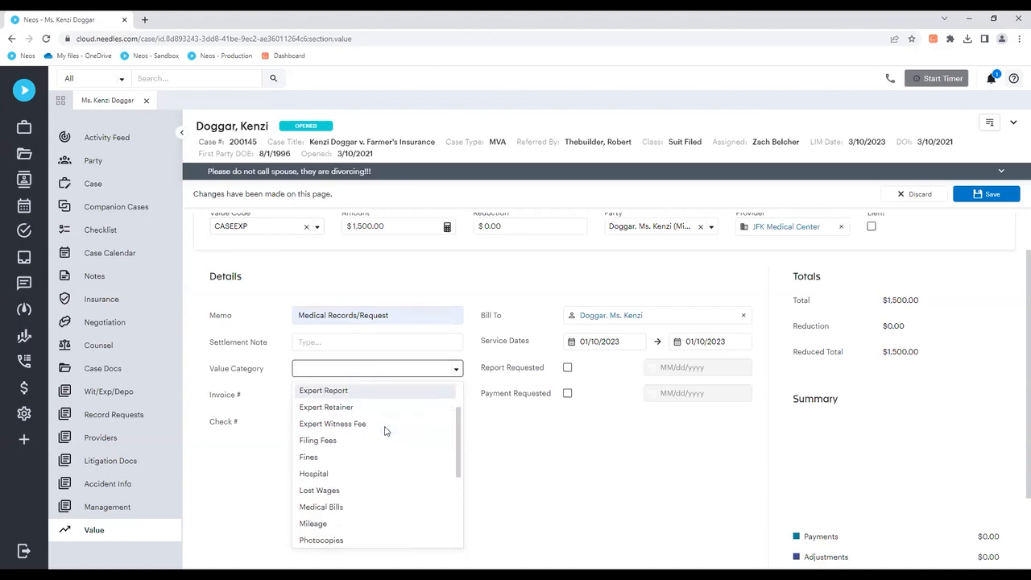
click(353, 508)
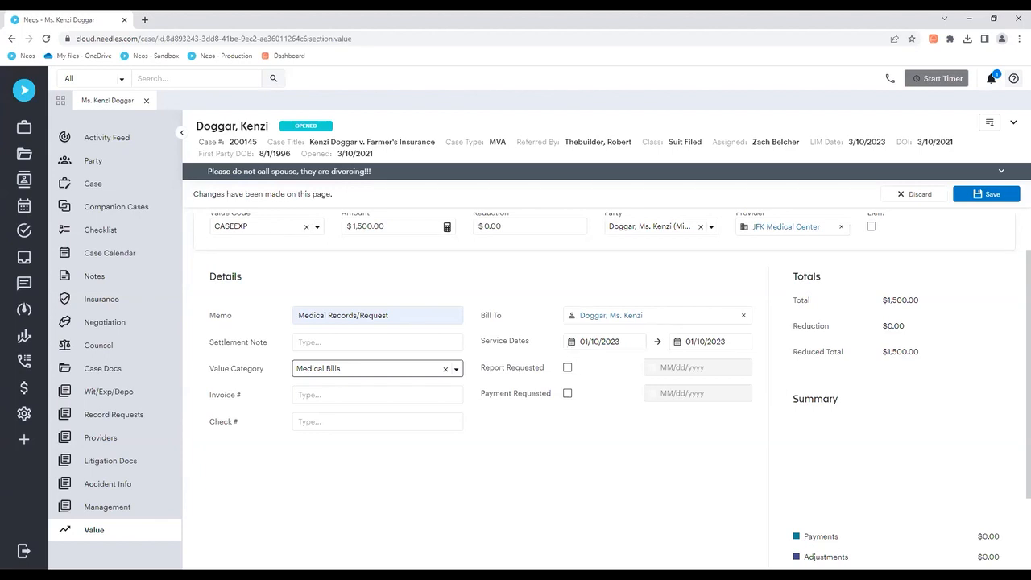
Step: Check the completed value entry, save it, and return to the case's Values list
scroll(606, 395, down, 2)
scroll(605, 395, up, 2)
scroll(634, 305, up, 1)
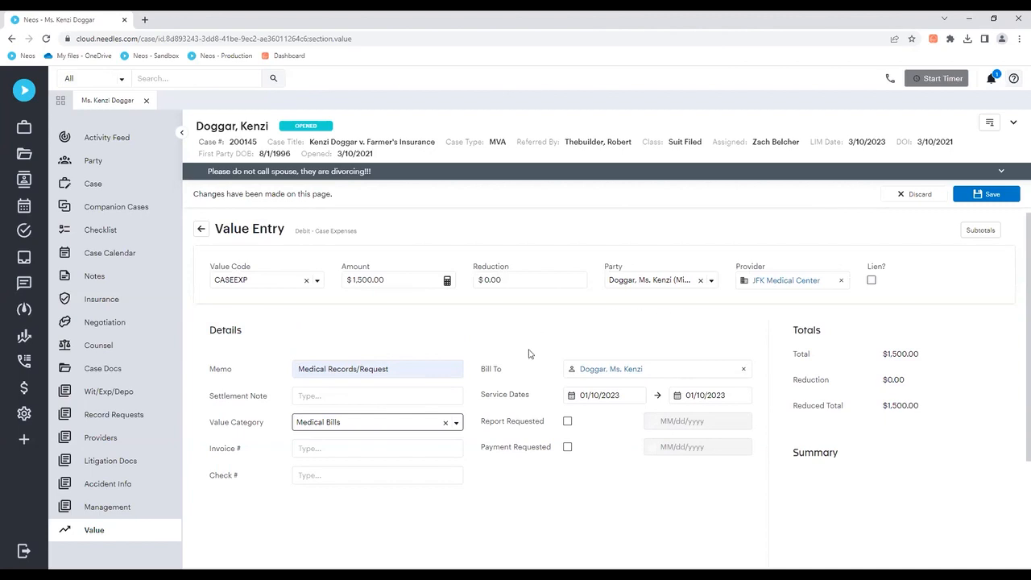
click(978, 198)
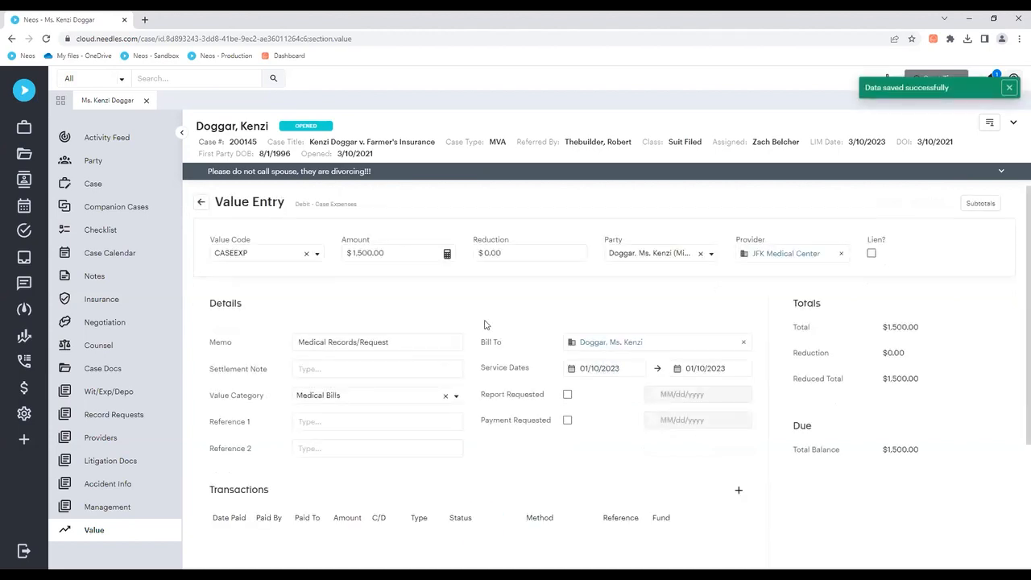
click(201, 202)
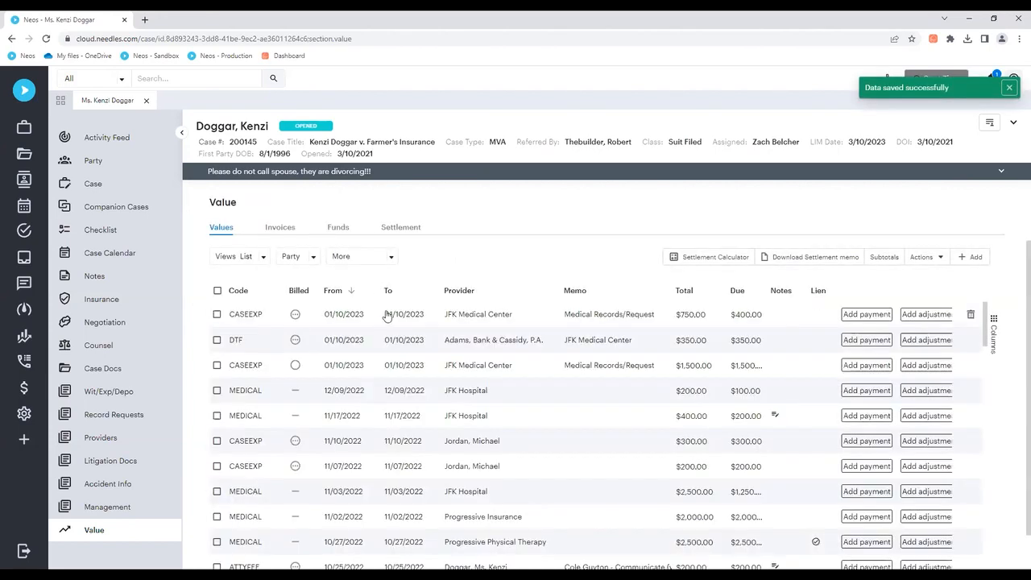
Step: Open the details of the $750.00 JFK Medical Center case expense dated 01/10/2023
click(465, 317)
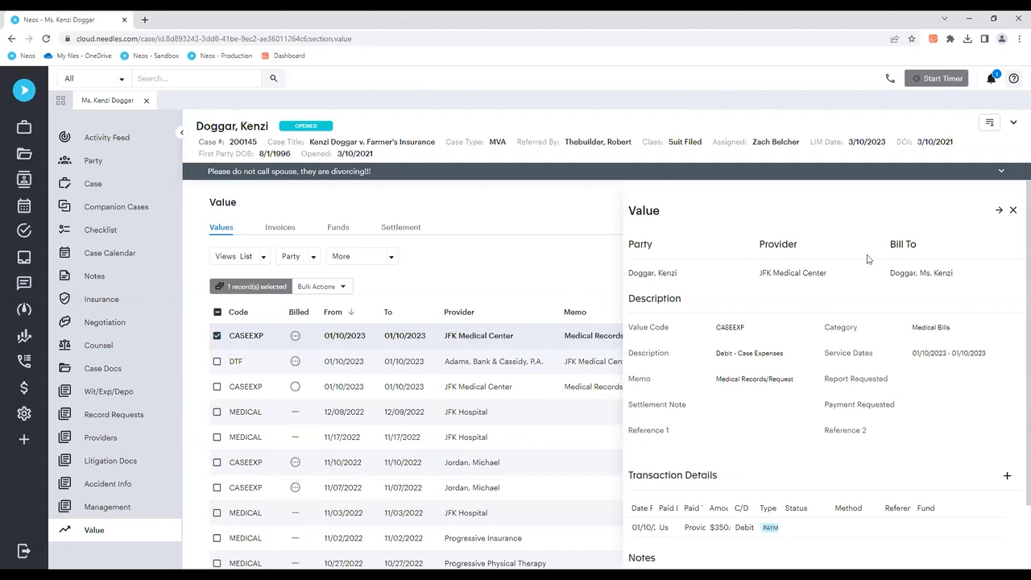
Step: Open the full value entry for the $750.00 JFK Medical Center expense, review its details and transactions, and return to the Values list
click(1011, 212)
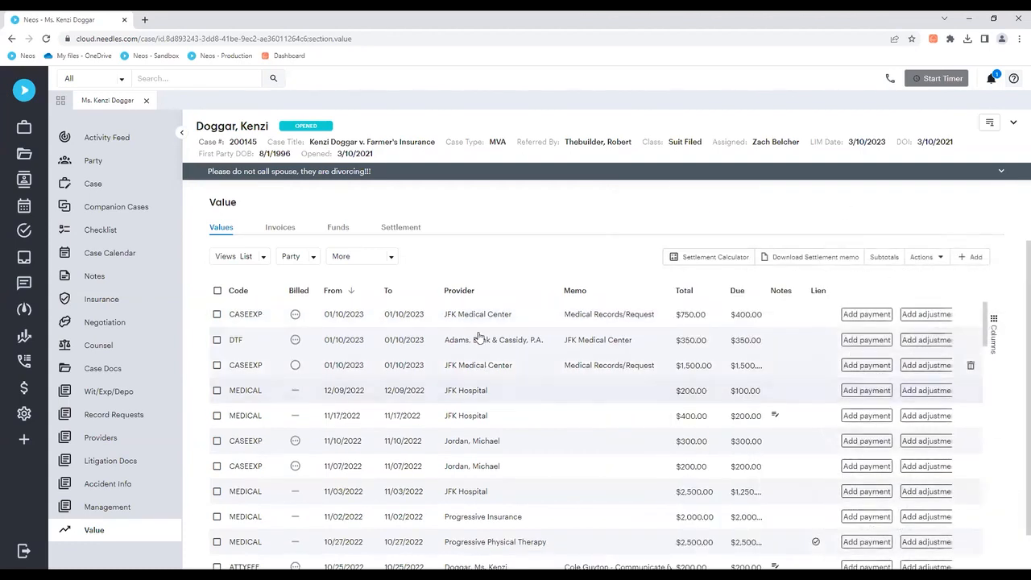
double_click(475, 316)
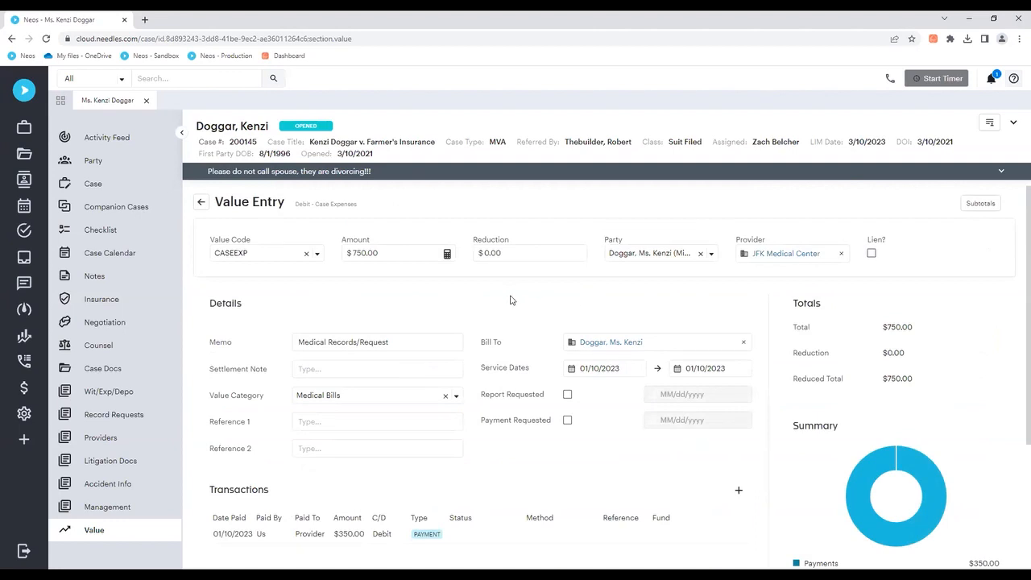
scroll(511, 301, down, 2)
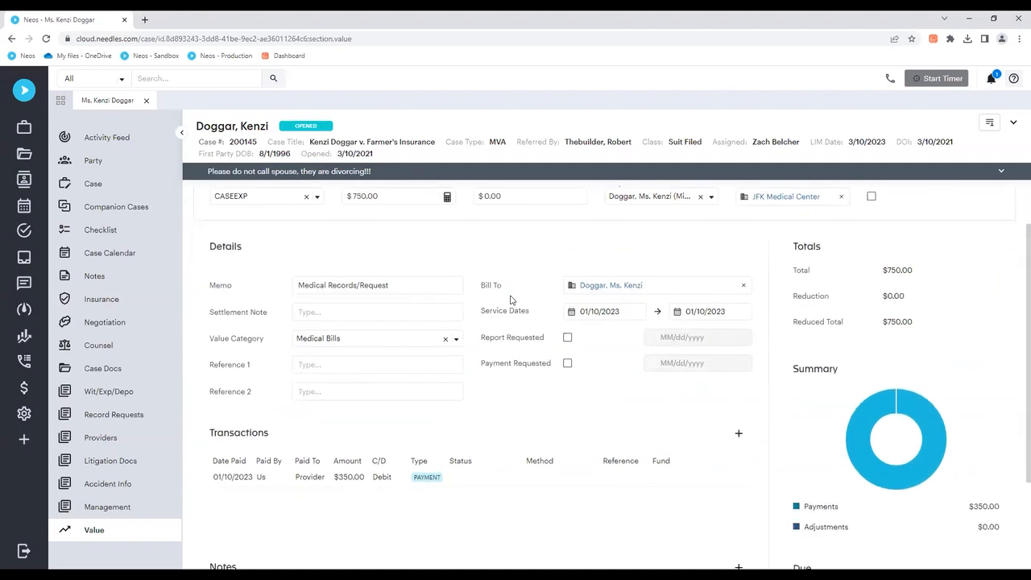
scroll(511, 301, up, 2)
scroll(514, 317, down, 1)
scroll(514, 318, down, 1)
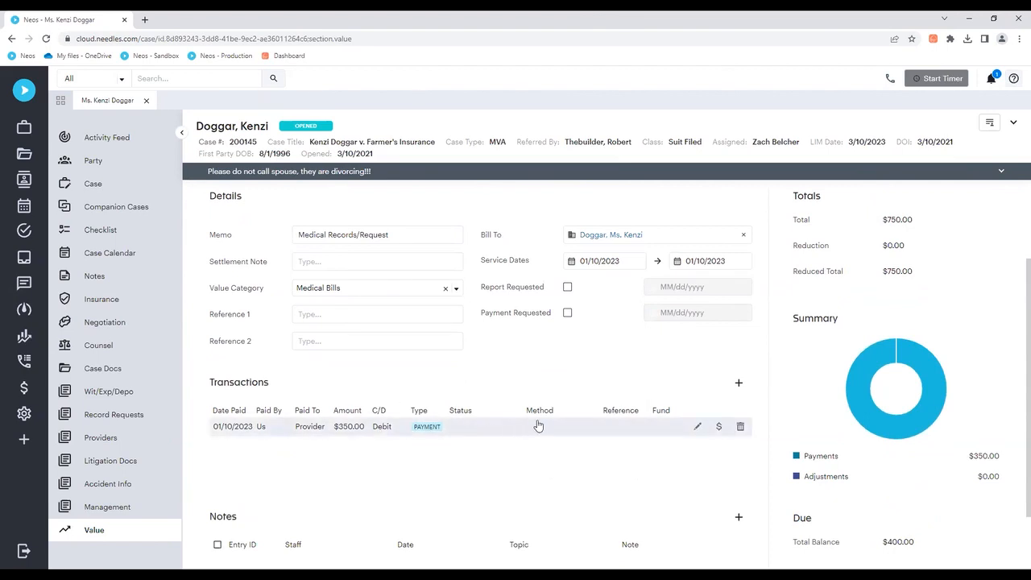
scroll(617, 392, up, 2)
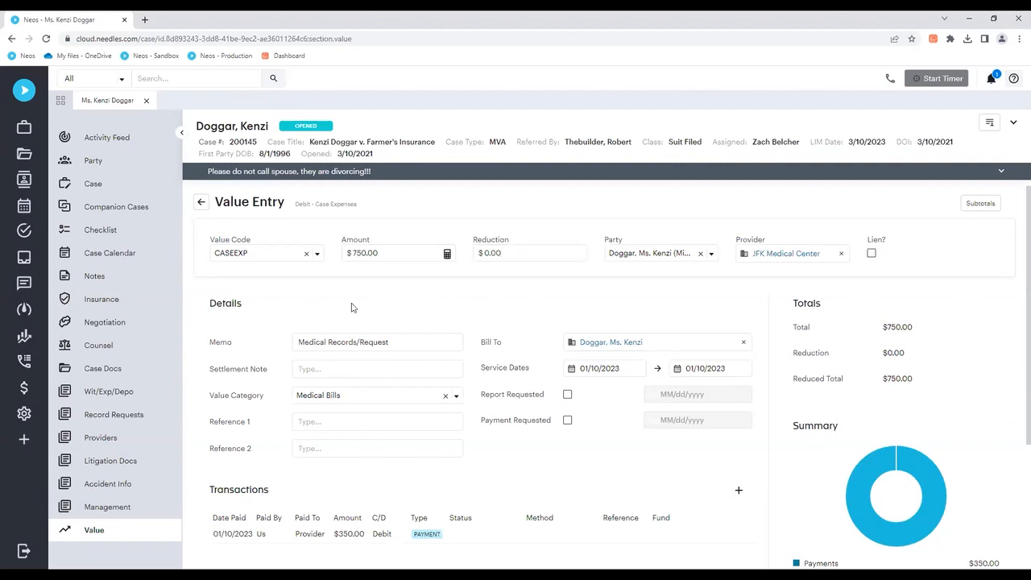
click(201, 203)
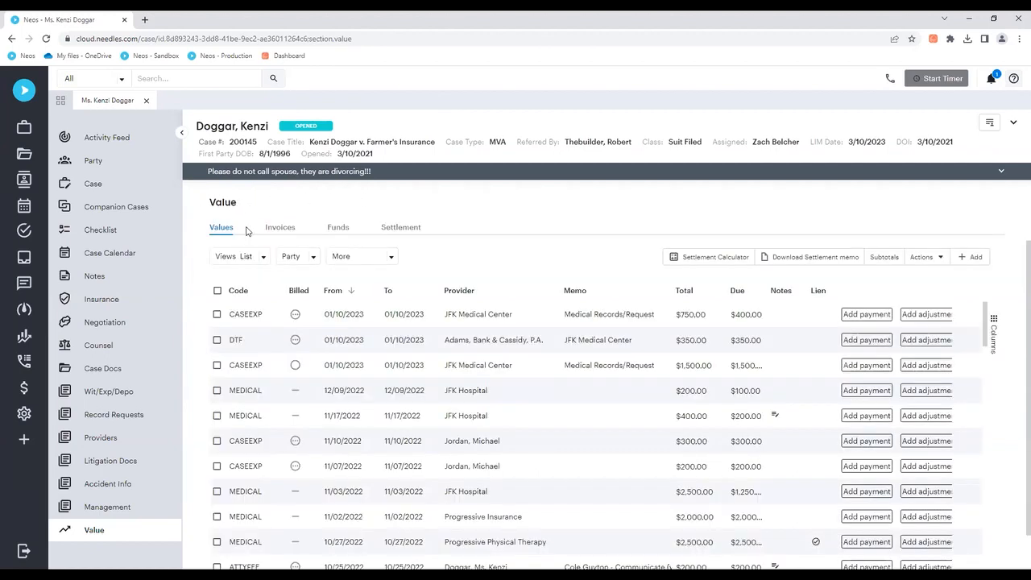
Step: Switch the case values to the Grouped view and widen the sum(Total) column
click(264, 258)
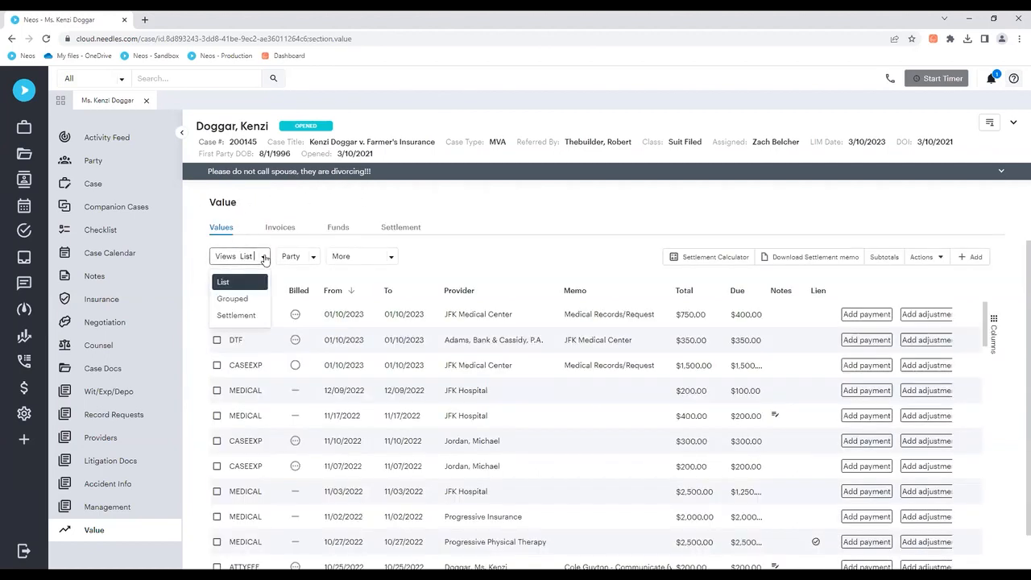
click(248, 303)
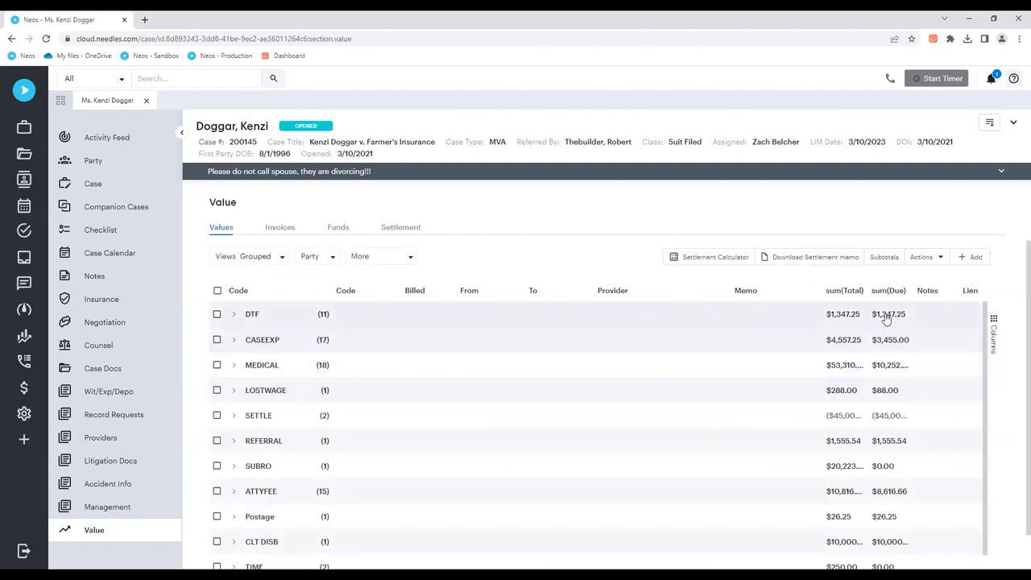
drag(863, 290, 939, 287)
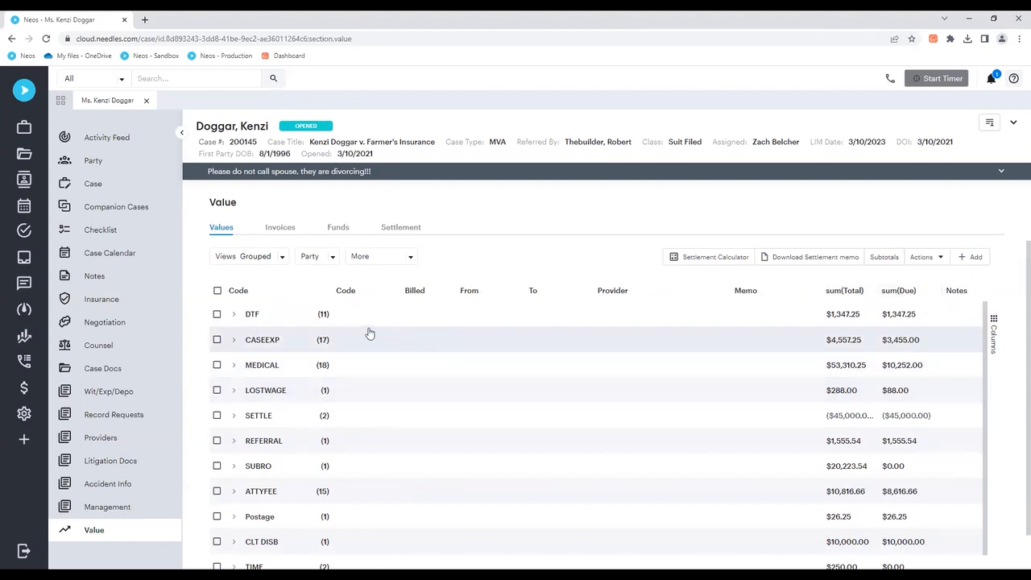
Step: Expand the DTF group, look through its individual value entries, and collapse it again
click(235, 316)
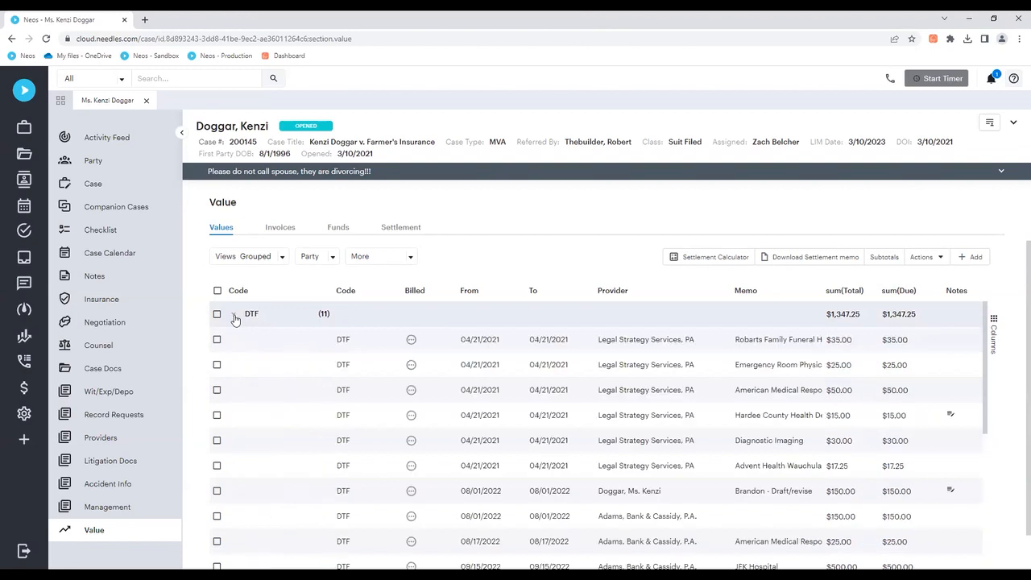
scroll(267, 360, down, 3)
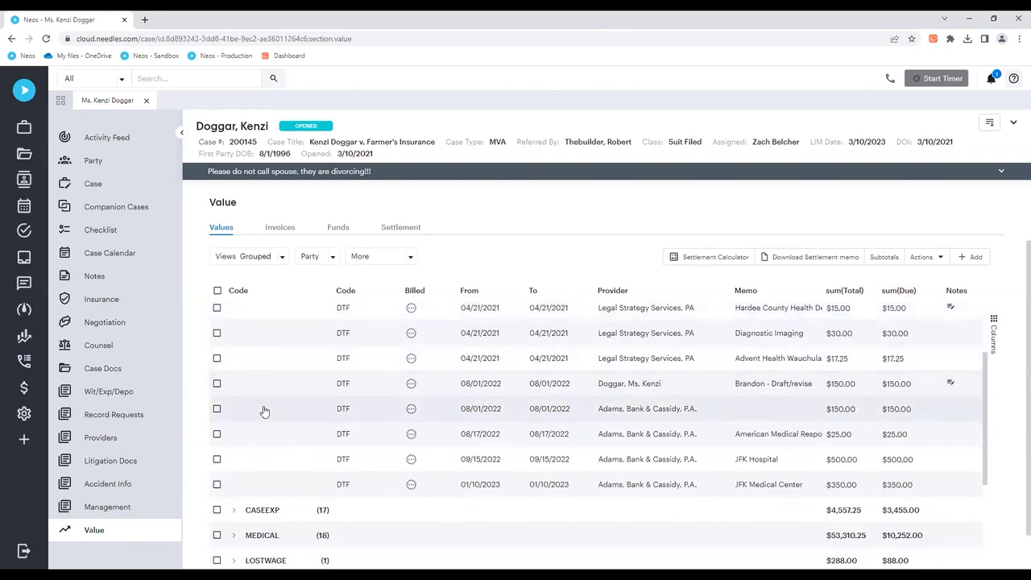
scroll(266, 403, down, 2)
scroll(262, 395, up, 3)
scroll(263, 392, up, 2)
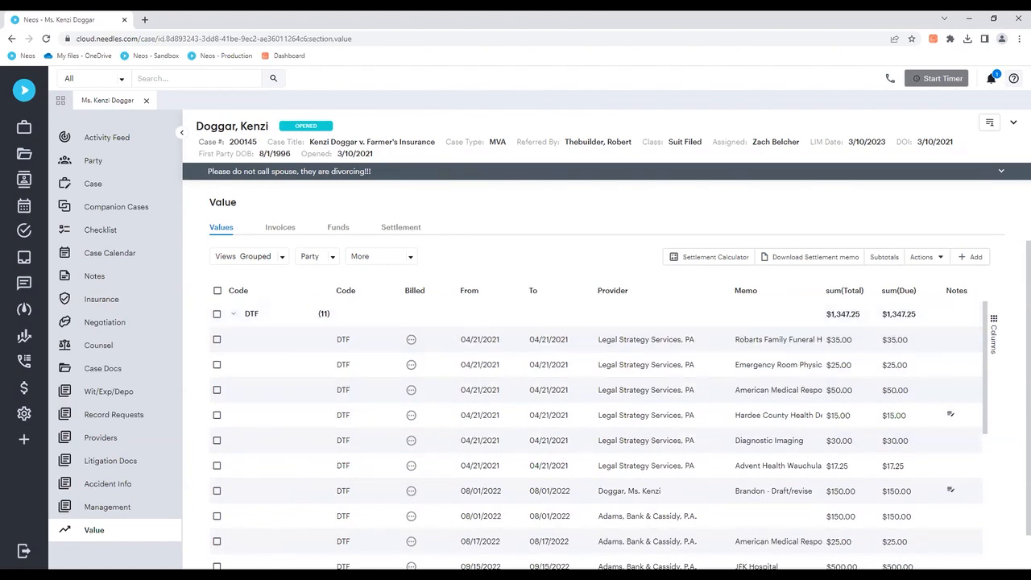
click(232, 315)
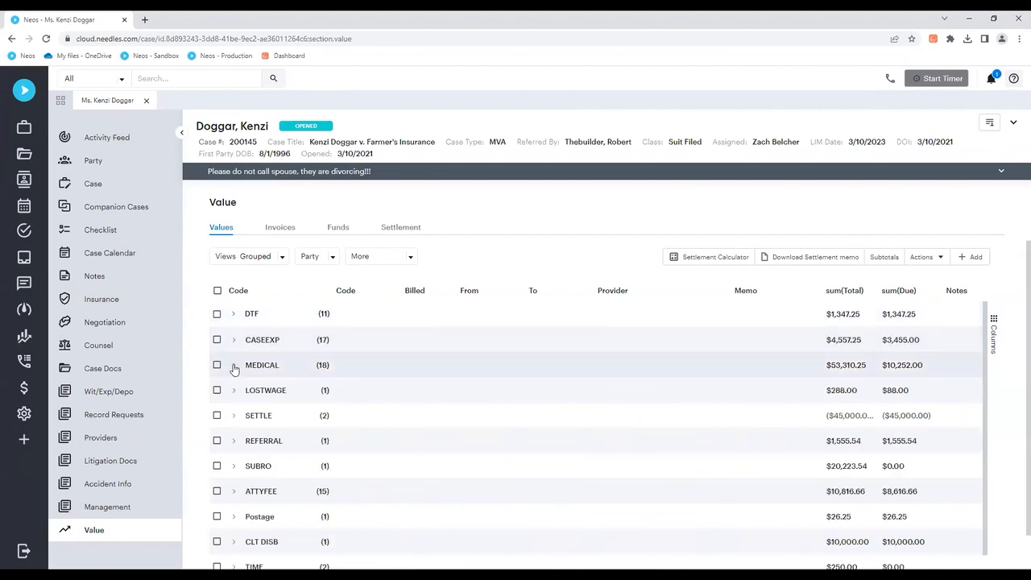
Step: Expand the MEDICAL group and look through its individual value entries
click(233, 365)
scroll(319, 387, down, 3)
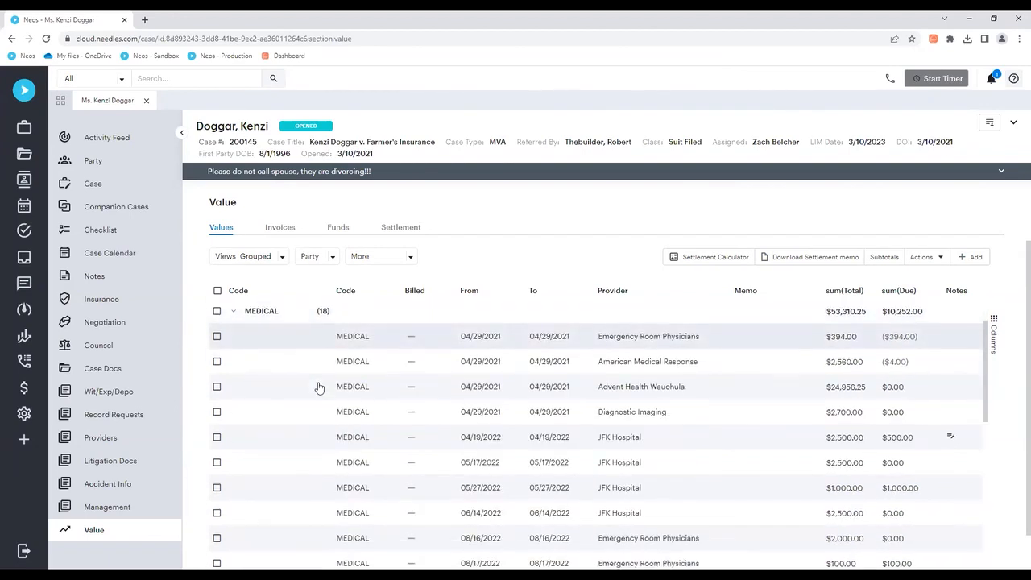
scroll(319, 388, down, 1)
scroll(319, 387, up, 3)
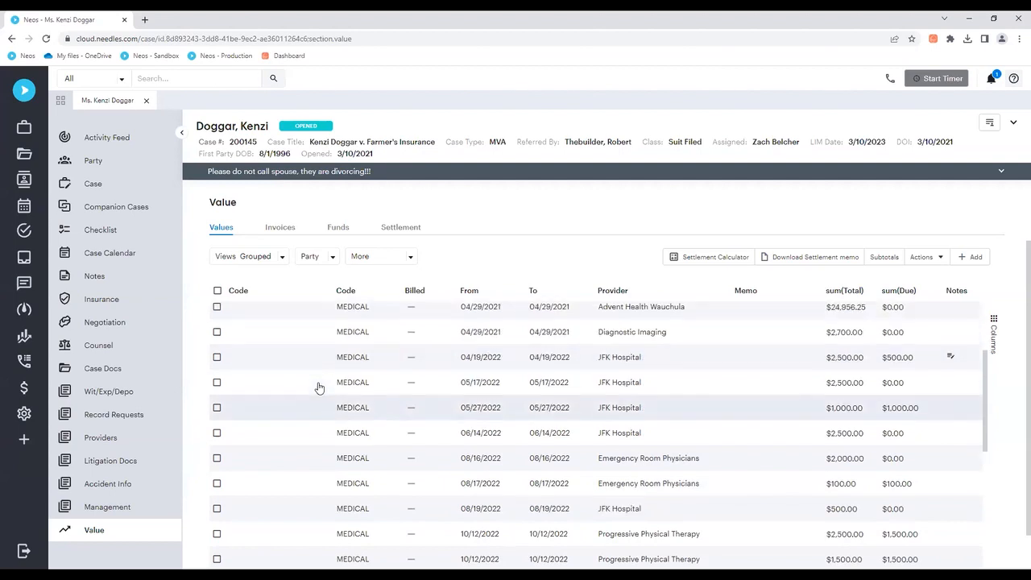
scroll(306, 385, up, 1)
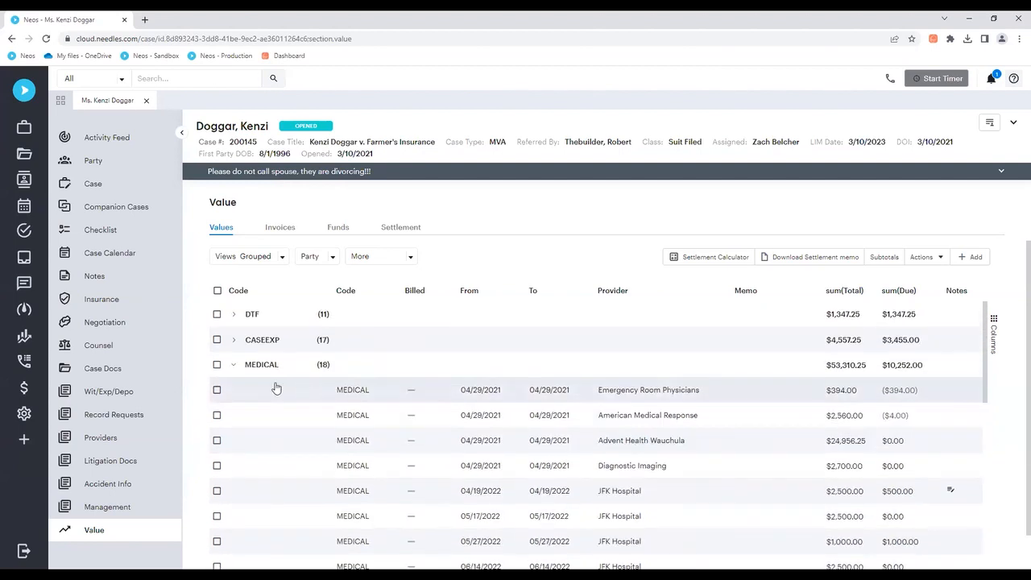
Step: Review the 04/29/2021 Emergency Room Physicians medical value in preview and as a full entry, and return to the grouped values
click(354, 395)
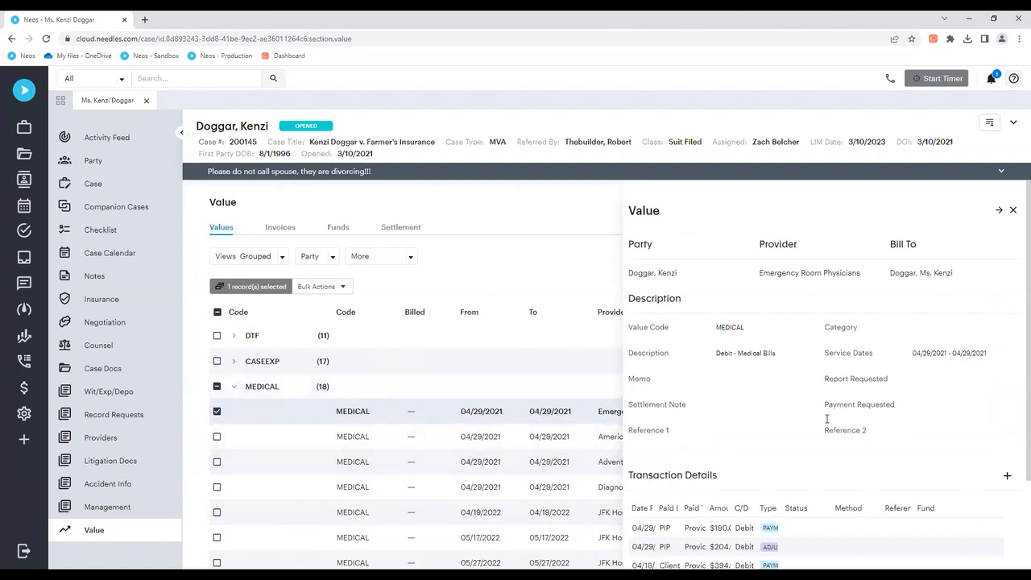
scroll(806, 407, down, 2)
scroll(840, 435, up, 2)
double_click(362, 416)
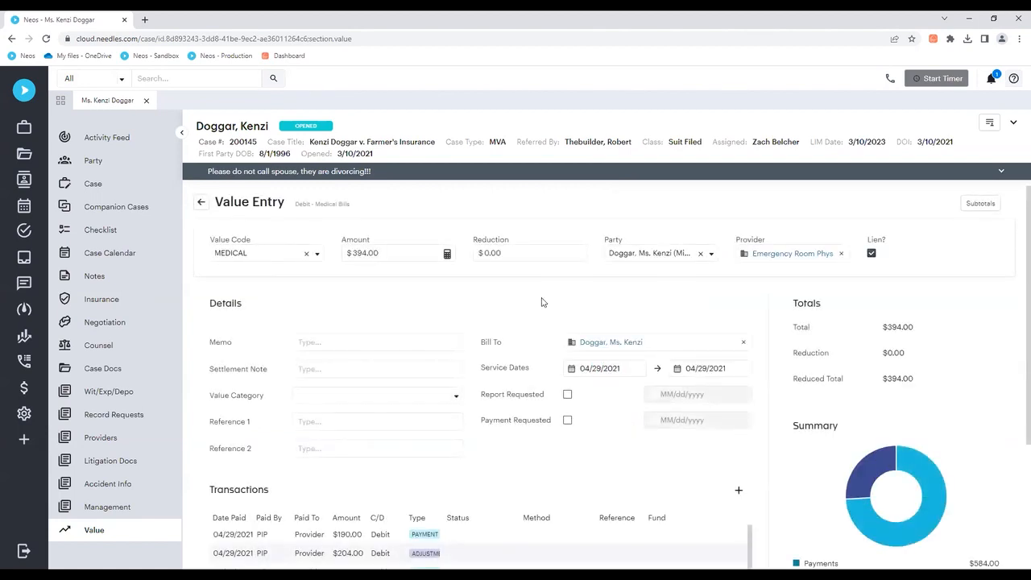
scroll(505, 307, down, 2)
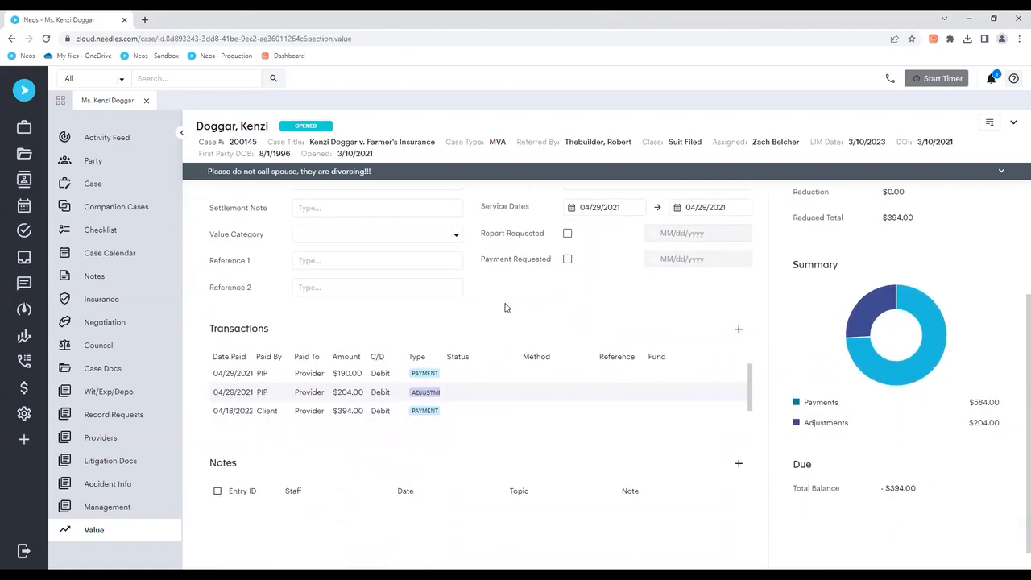
scroll(505, 308, up, 2)
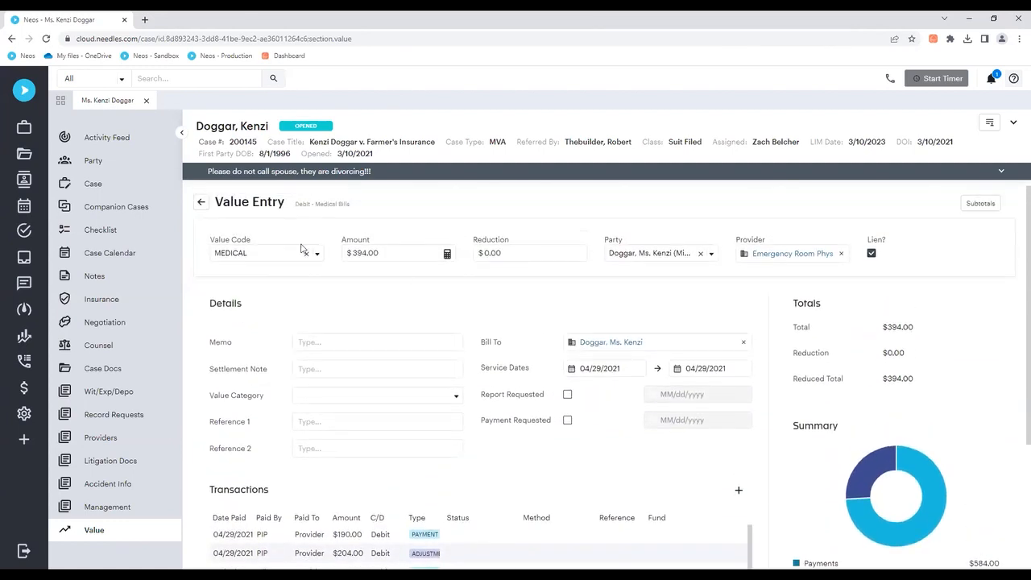
click(201, 204)
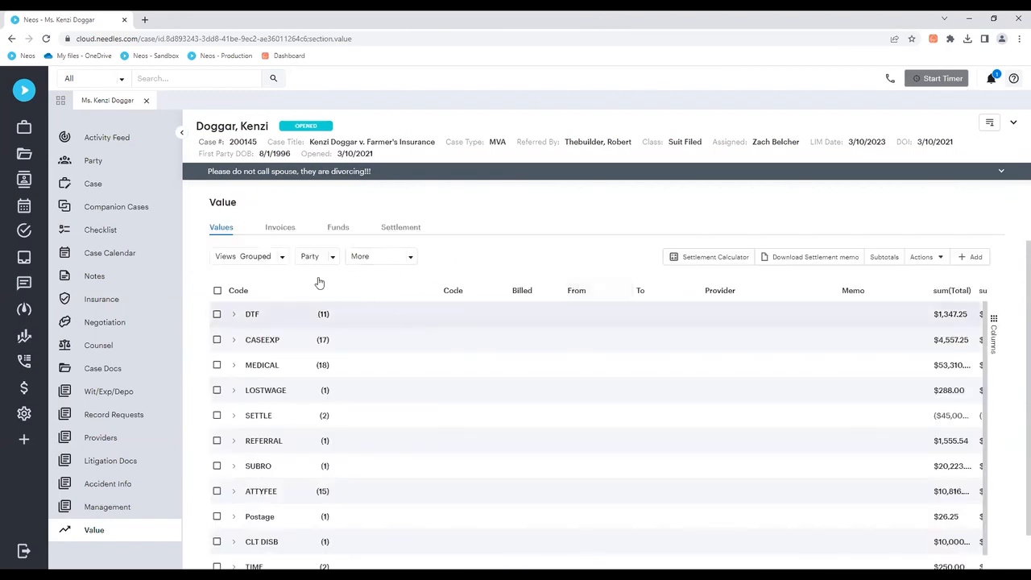
Step: Compare the case values in the List and Settlement views, examining the recovery and deduction groups, and return to the List view
click(280, 258)
click(265, 283)
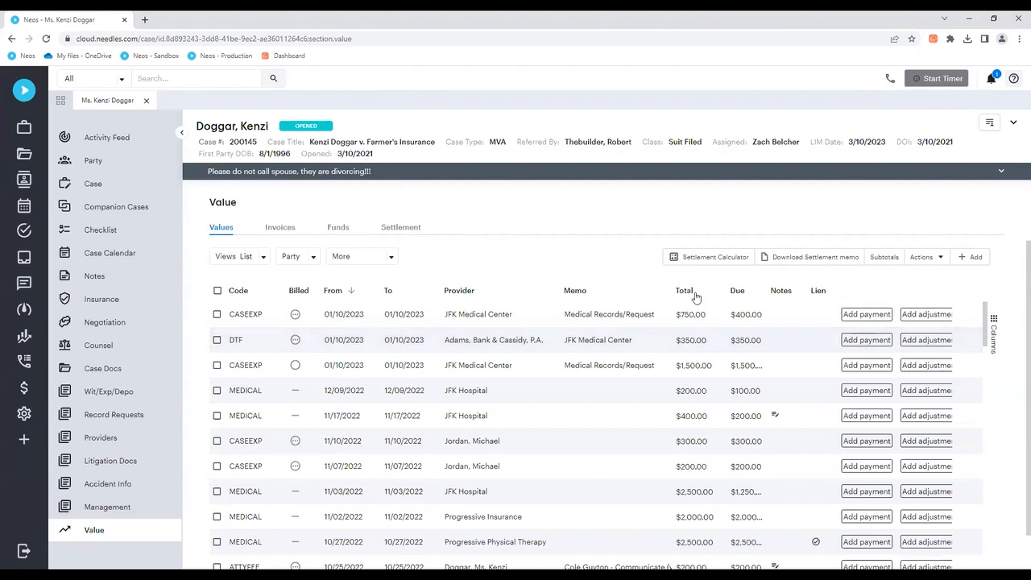
click(259, 257)
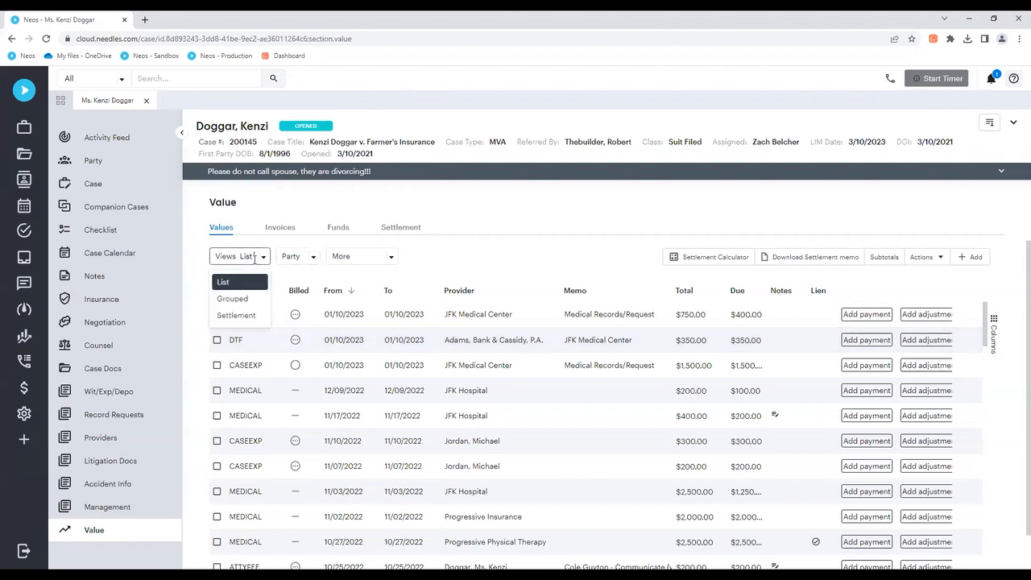
click(236, 315)
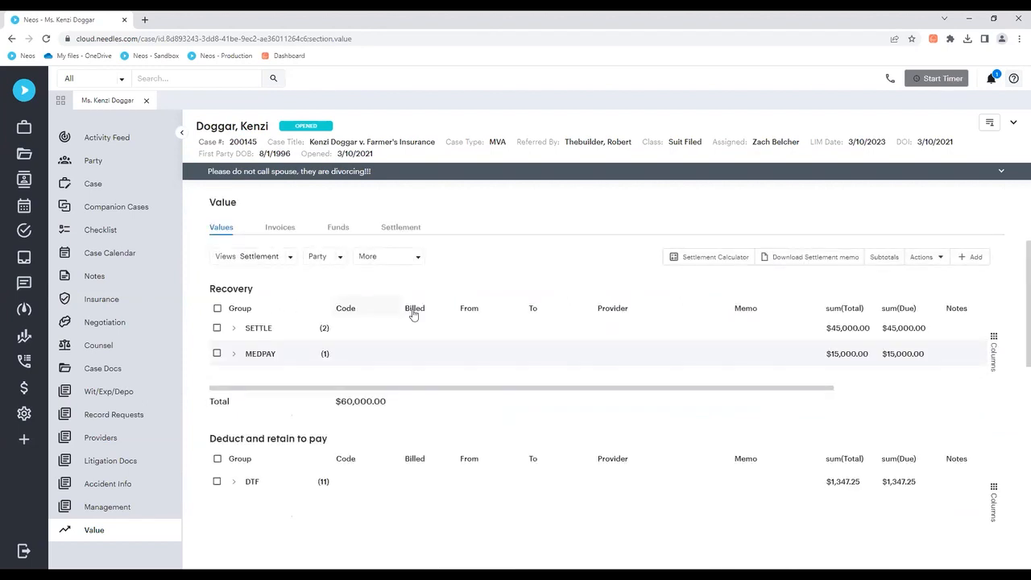
scroll(596, 284, down, 1)
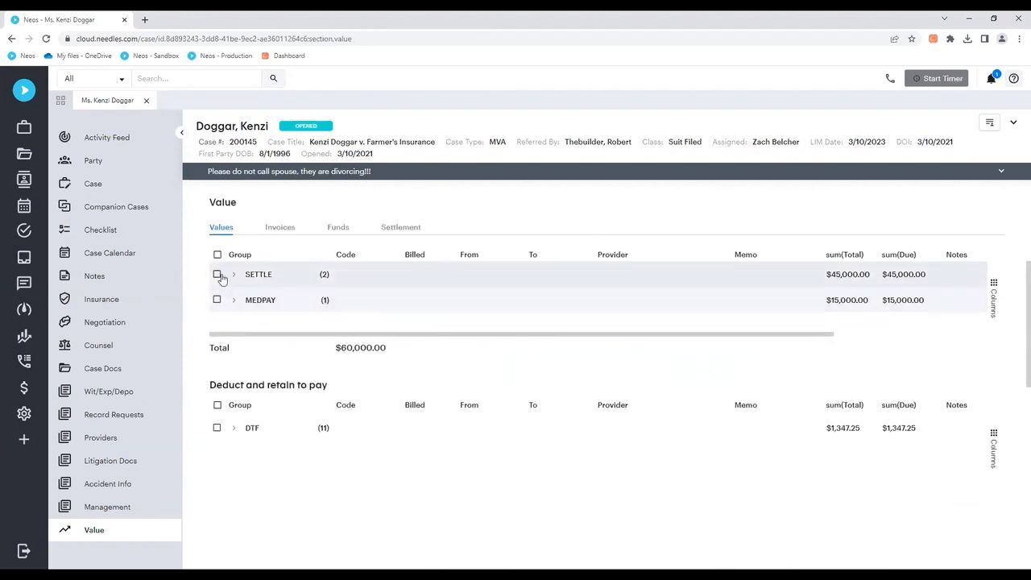
scroll(218, 278, up, 1)
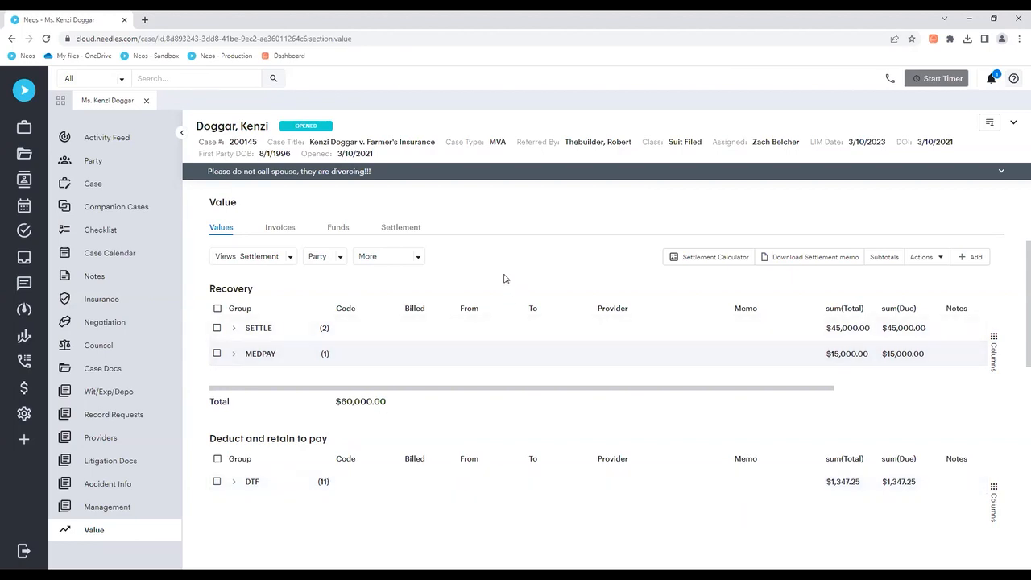
click(289, 259)
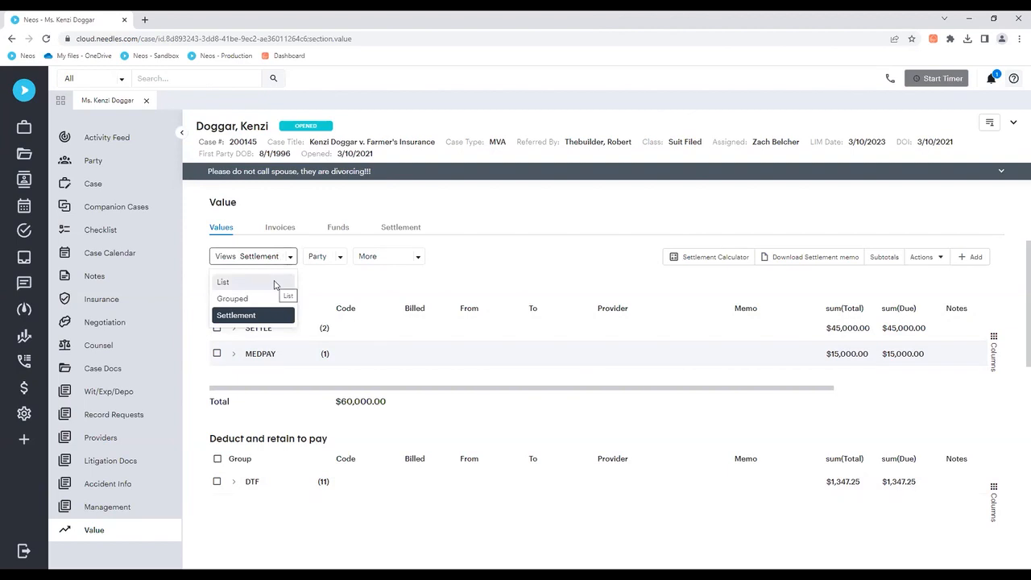
click(274, 283)
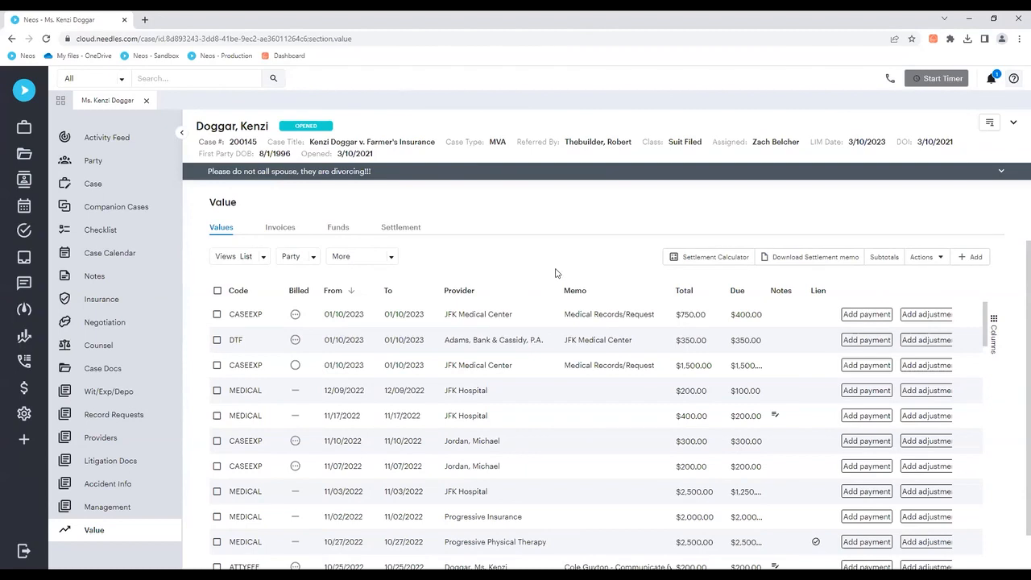
Step: Download the Settlement Memo - Standard report for the case as a PDF
click(816, 257)
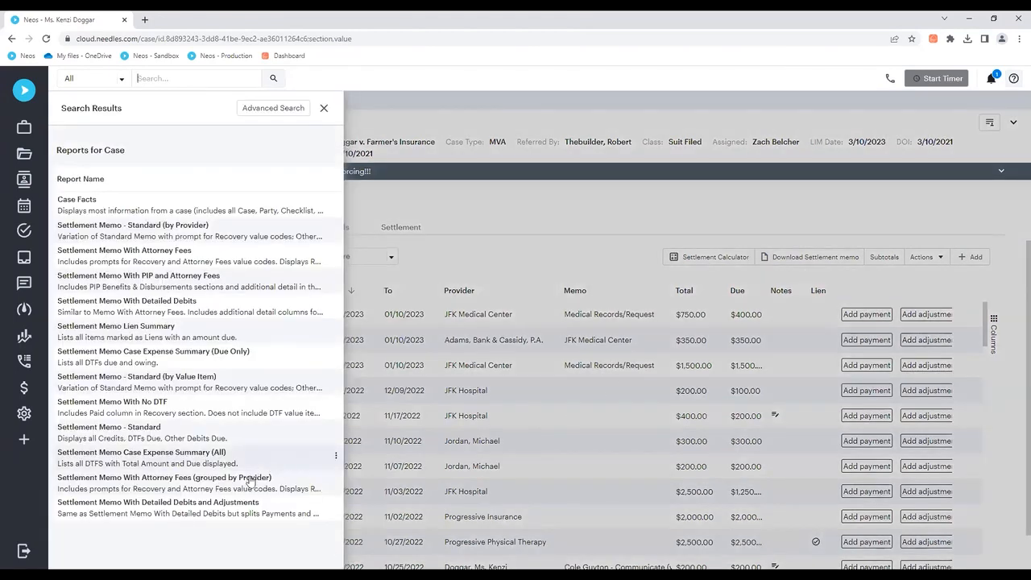
click(335, 431)
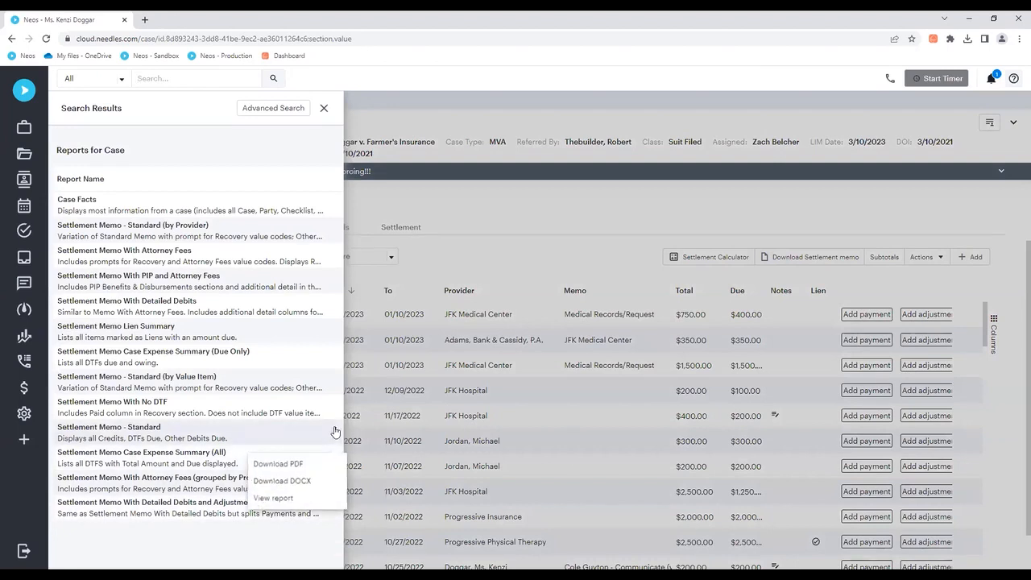
click(303, 466)
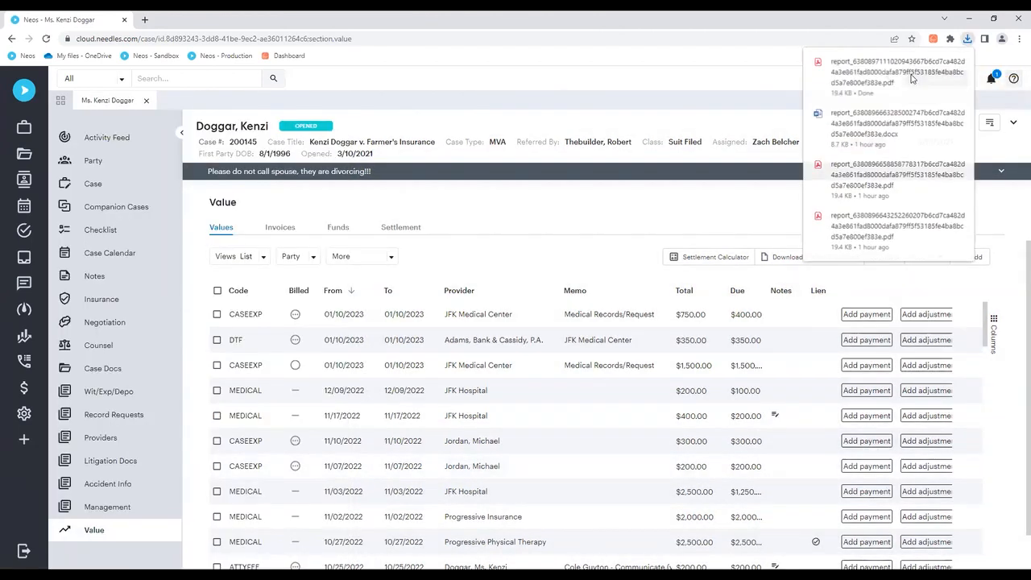
click(859, 116)
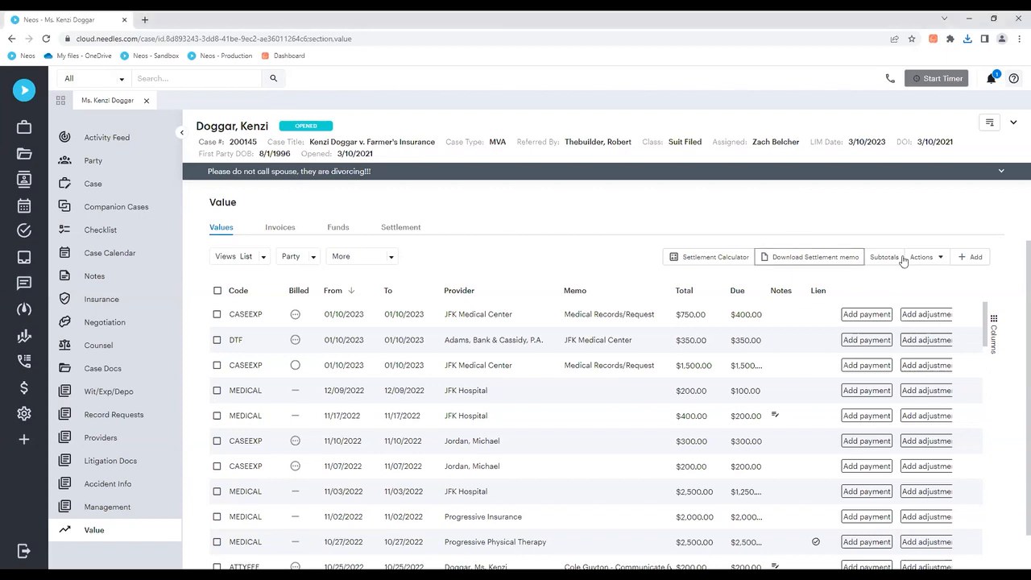
Step: Start a new value entry for the case and set its value code to CLT DISB
click(976, 258)
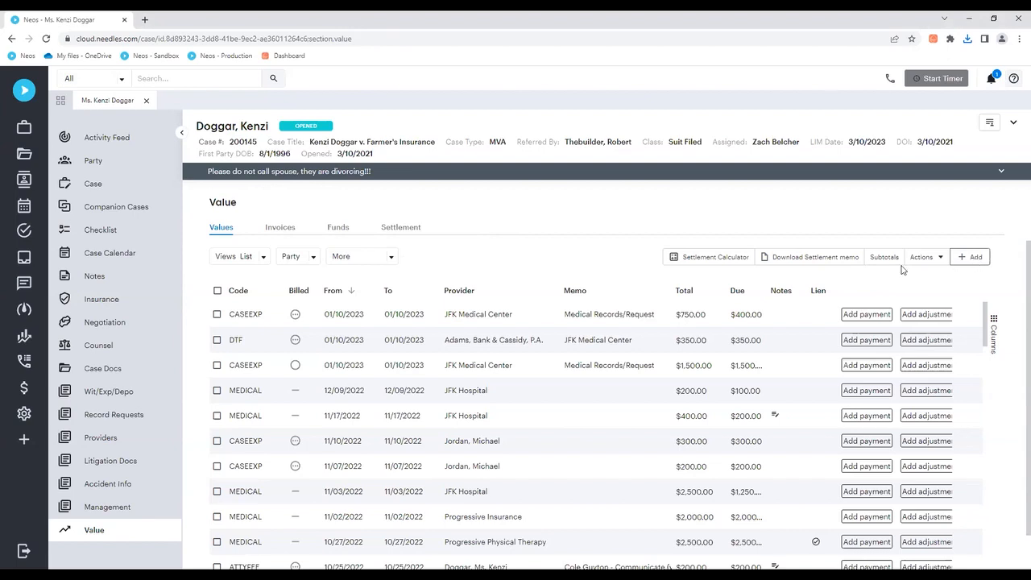
click(316, 256)
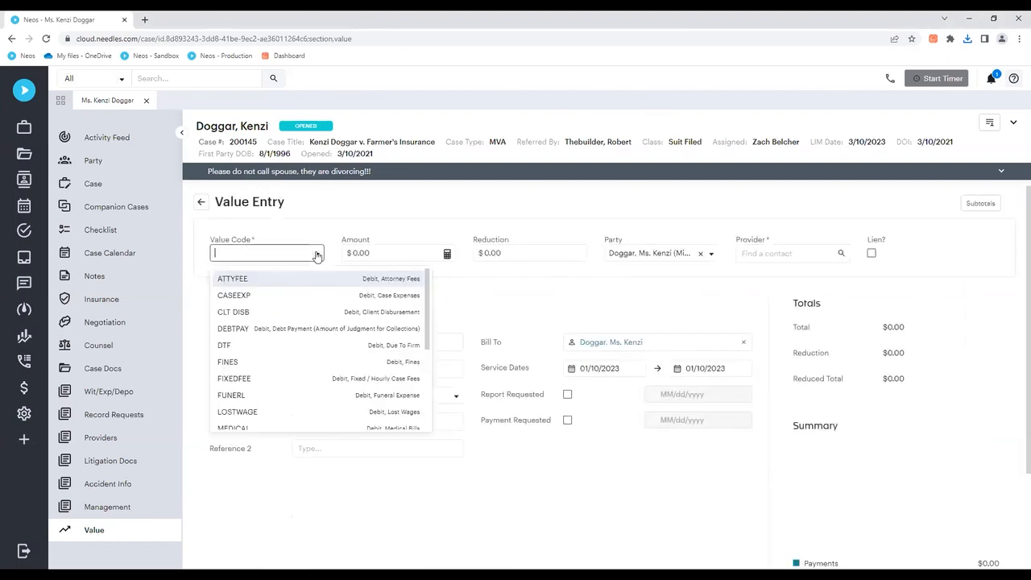
click(305, 316)
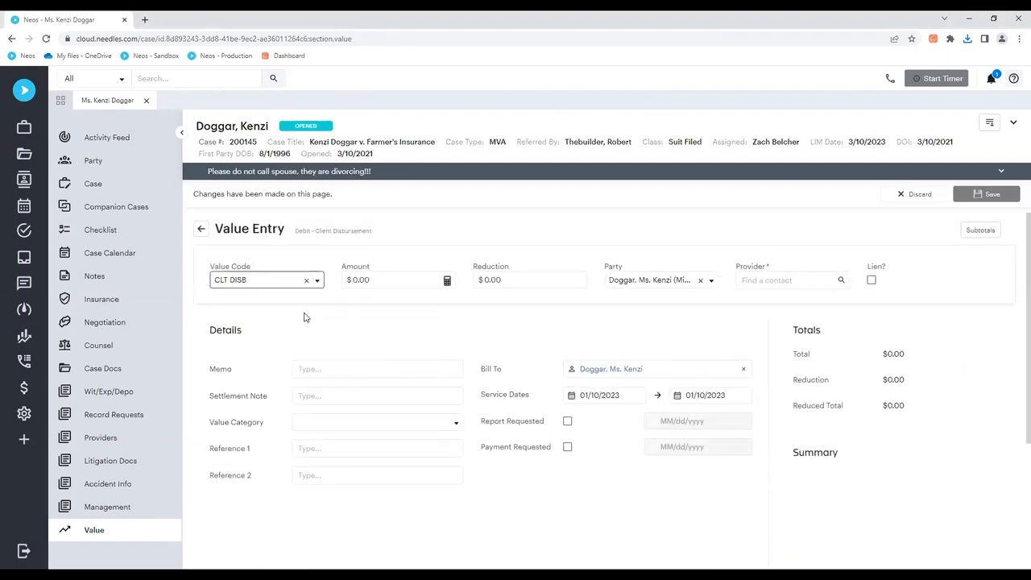
Step: Complete the client disbursement with an amount of $24,659.30 and the client as provider, save it, and return to the values list
text(24,659.30)
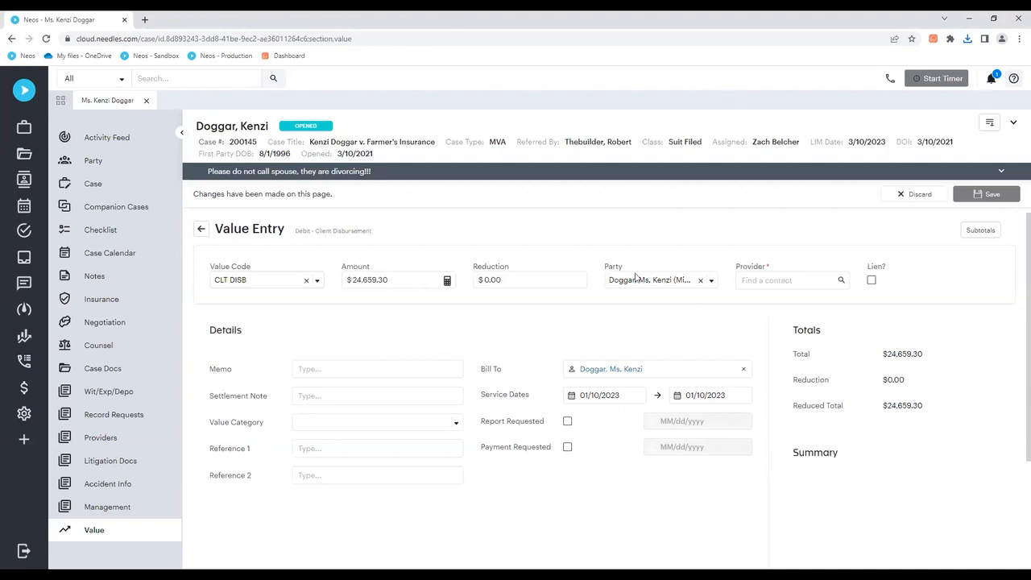
click(779, 282)
click(843, 280)
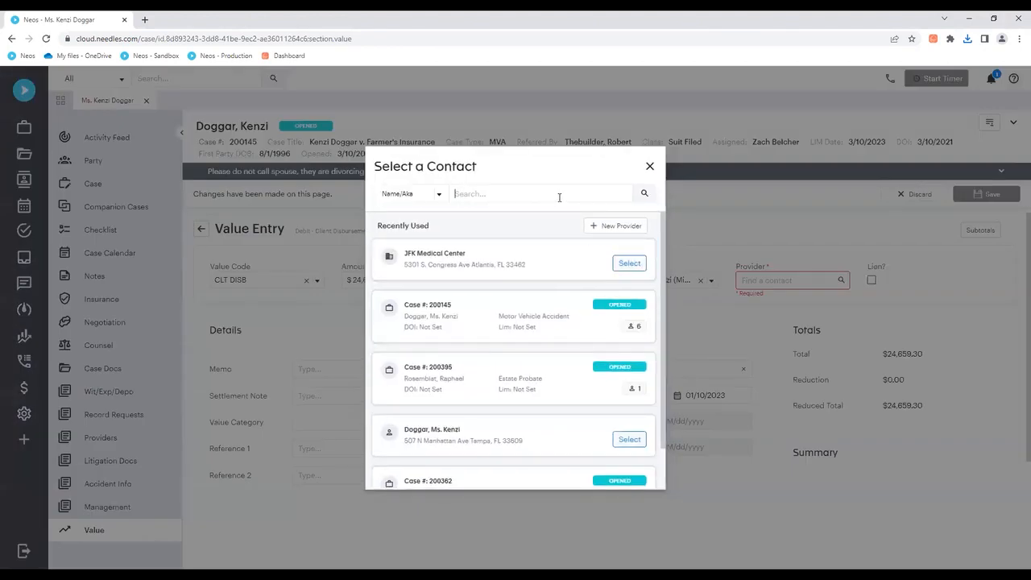
text(Doggar)
key(Return)
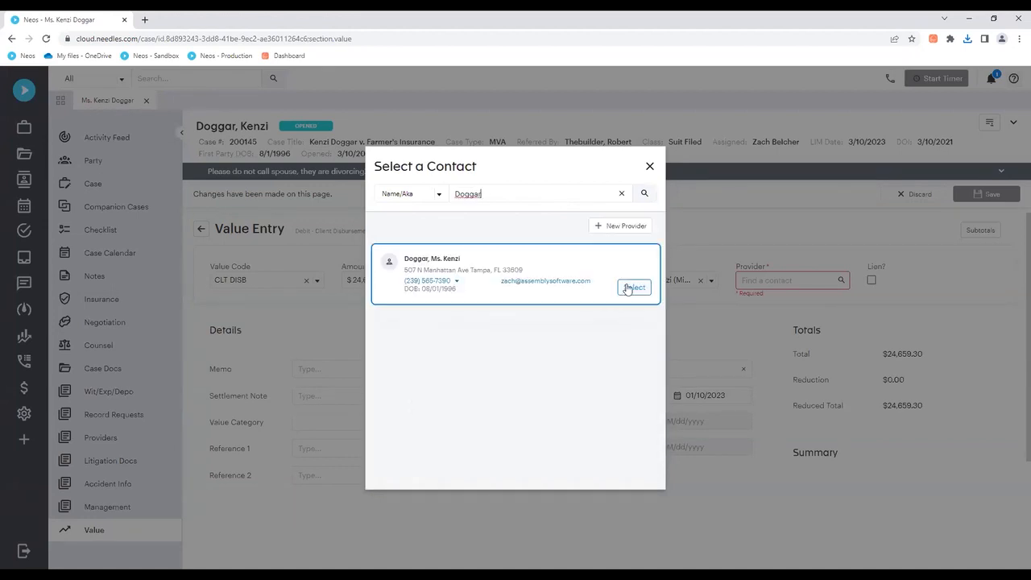
click(628, 290)
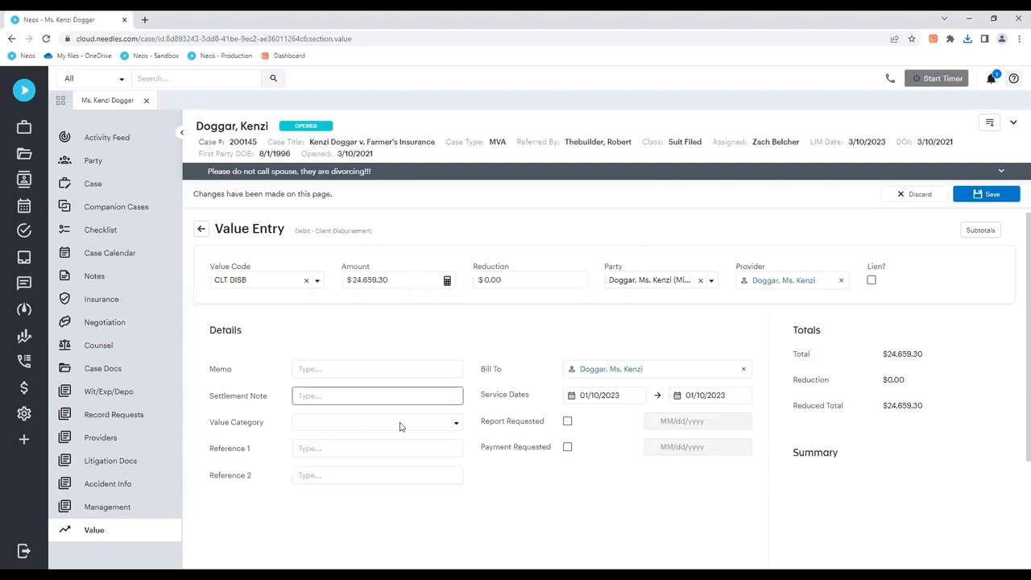
click(991, 194)
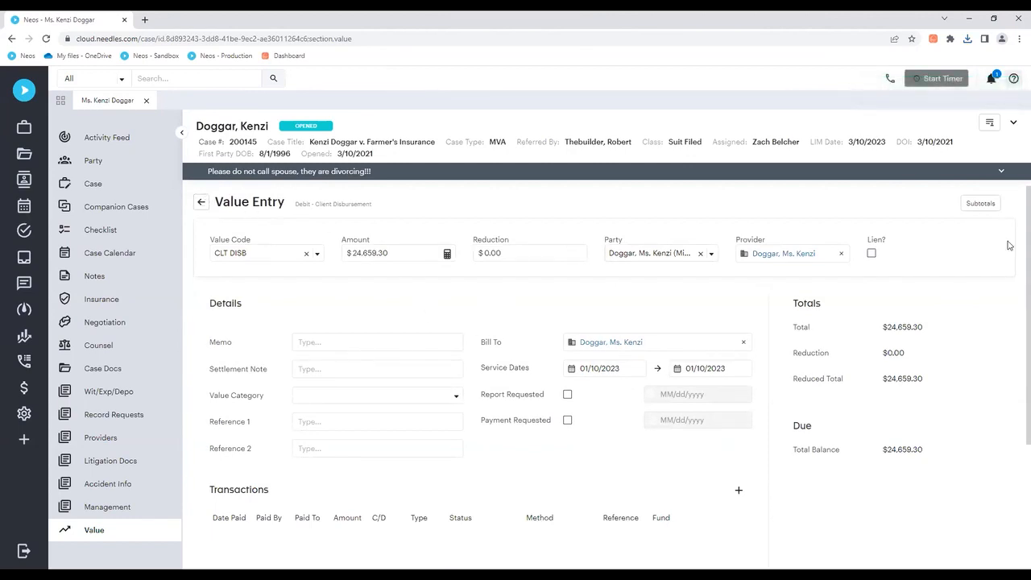
click(201, 203)
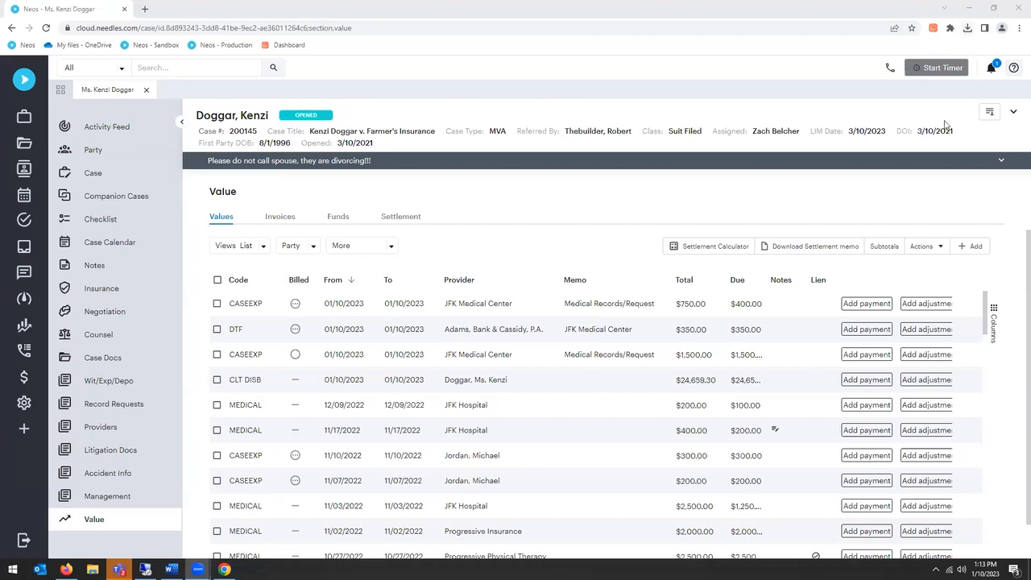
Step: Open the previously downloaded settlement memo PDF, review its recovery, deductions and net amount due to the client, and close it
click(967, 28)
click(876, 86)
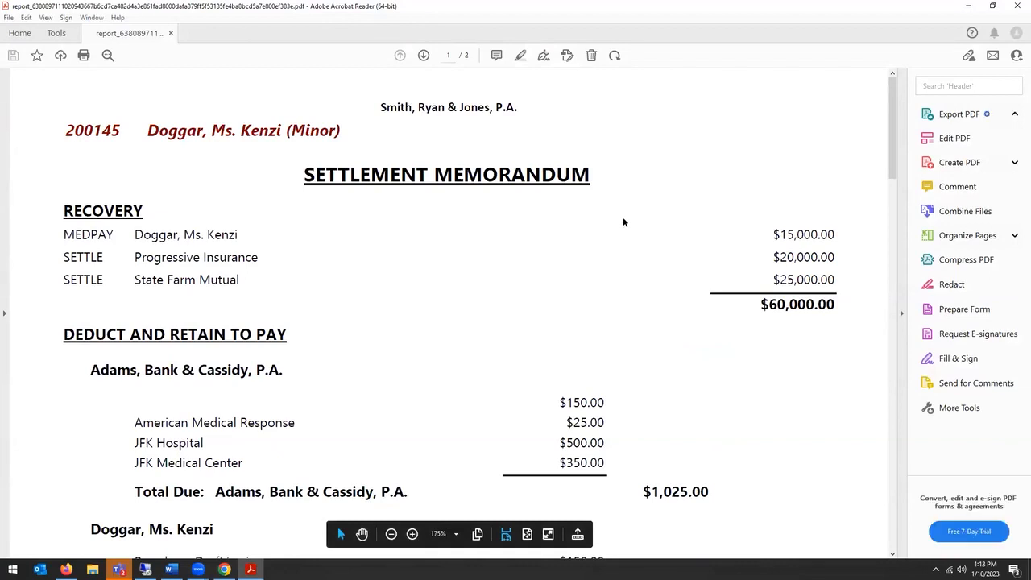
scroll(622, 244, down, 5)
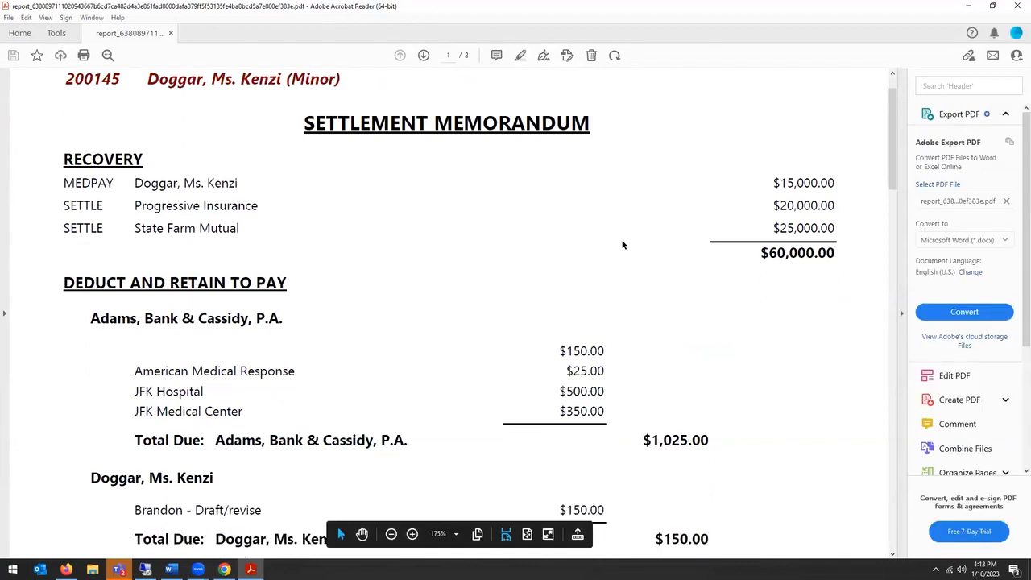
scroll(622, 245, down, 15)
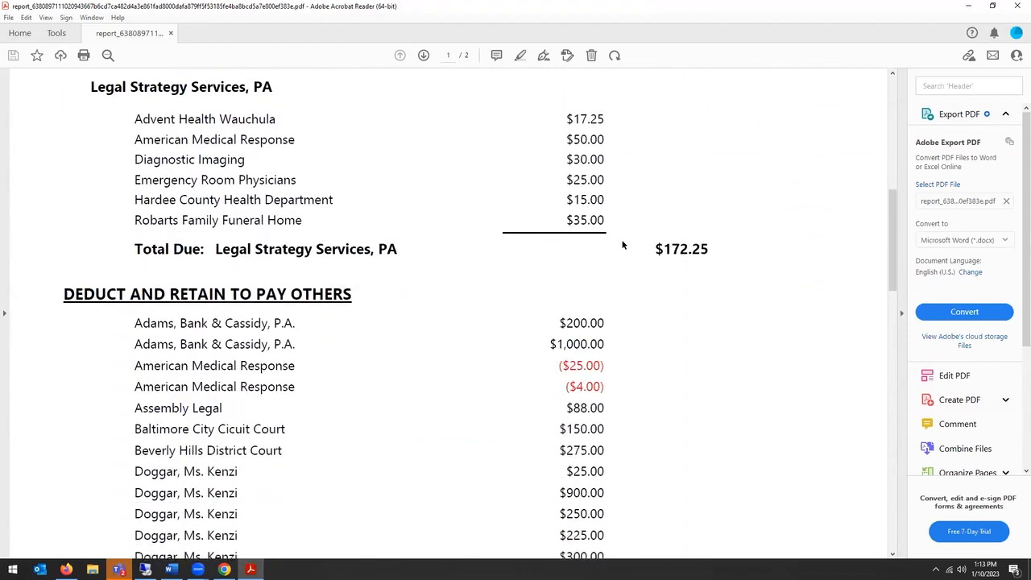
scroll(622, 245, down, 14)
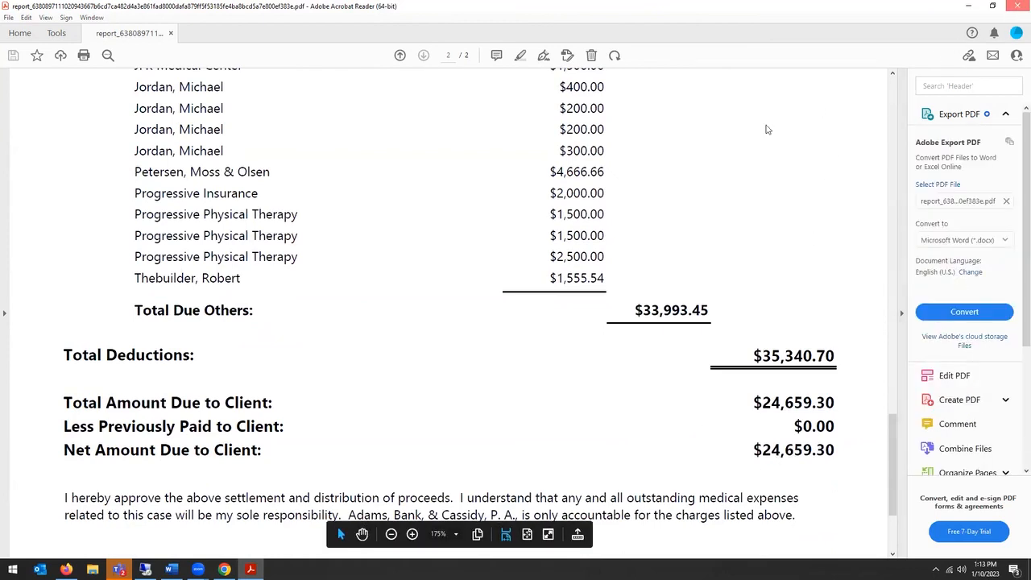
key(alt+F4)
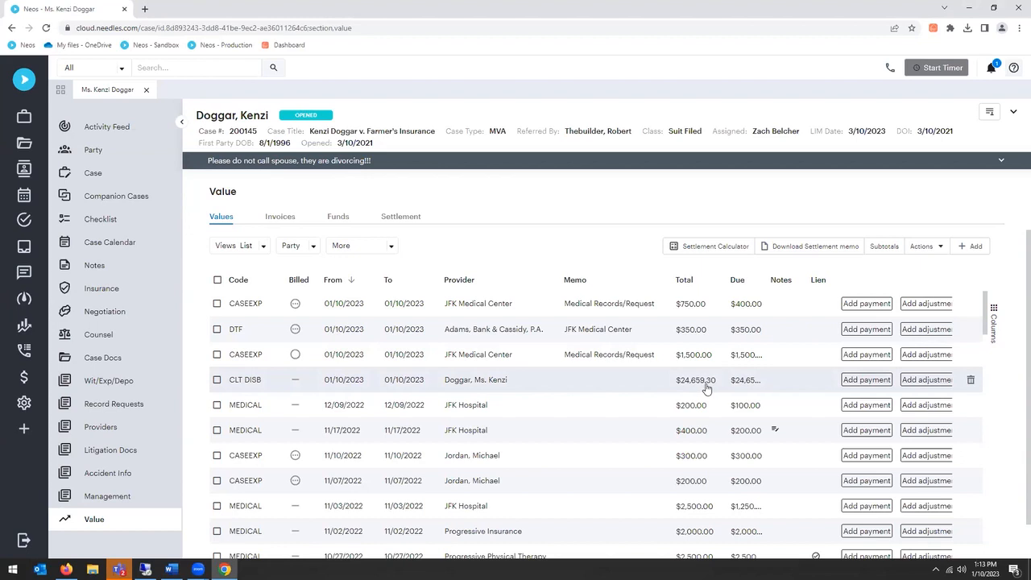
Step: Download the Settlement Memo - Standard report again as a PDF and dismiss the generation notice
click(831, 253)
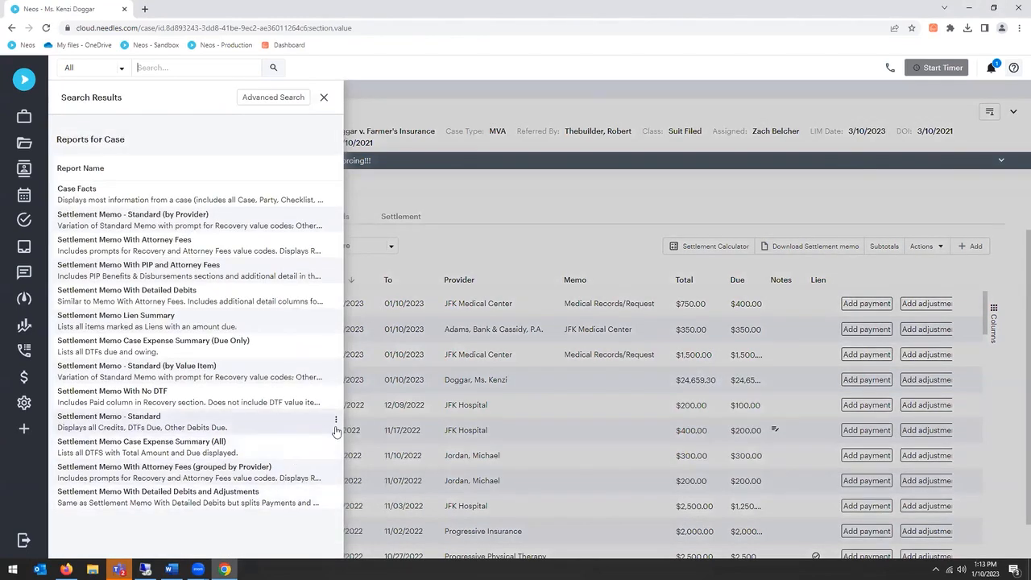
click(335, 420)
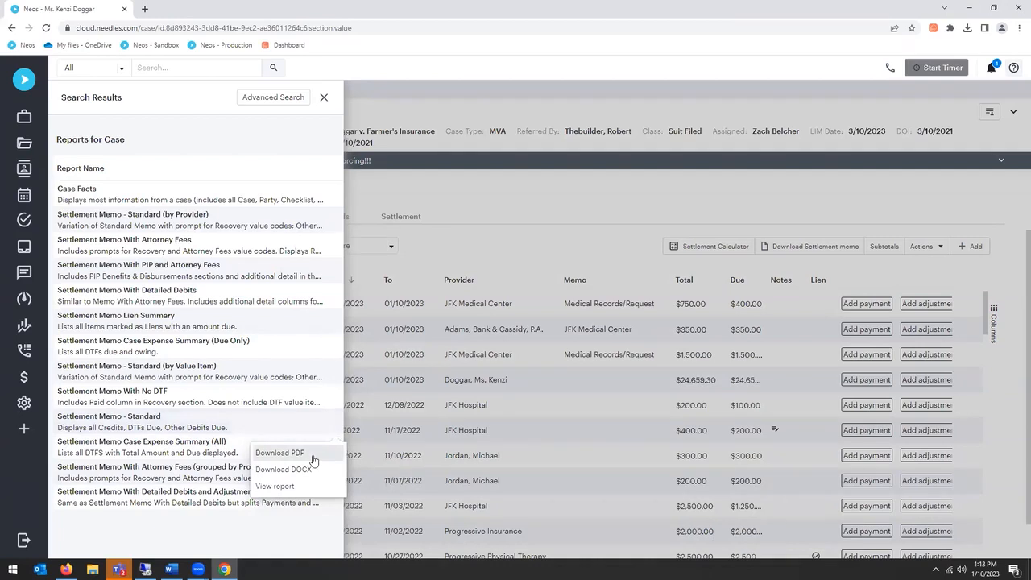
click(279, 452)
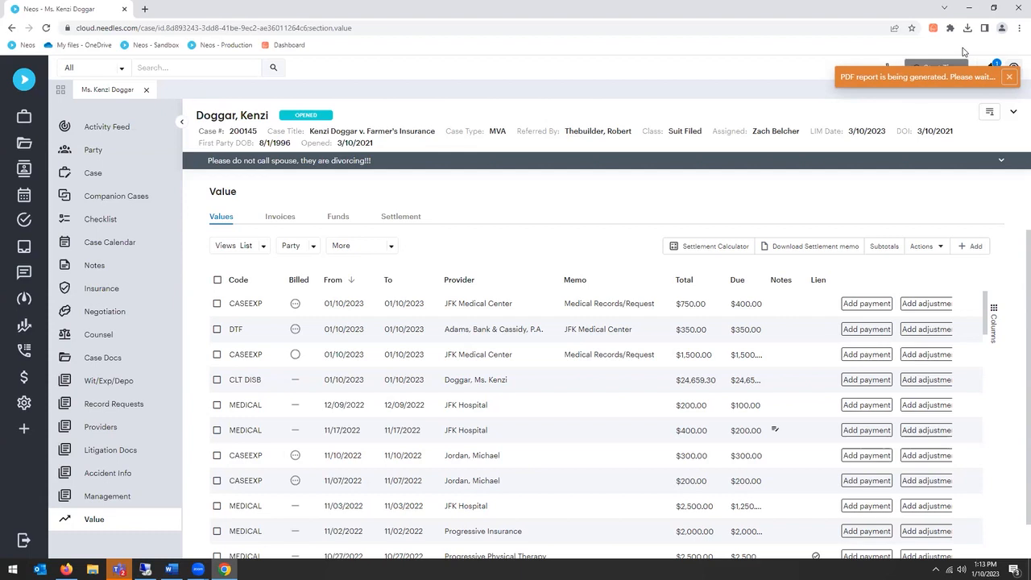
click(1009, 78)
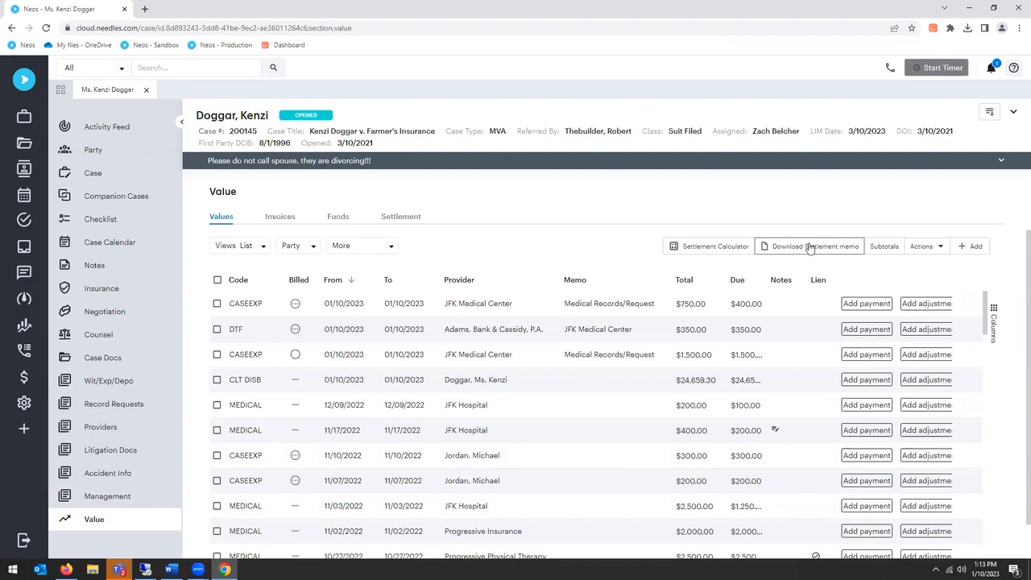
Step: Review the regenerated settlement memo, checking the client disbursement, total deductions and amount due to the client, and close it and the report list
click(761, 245)
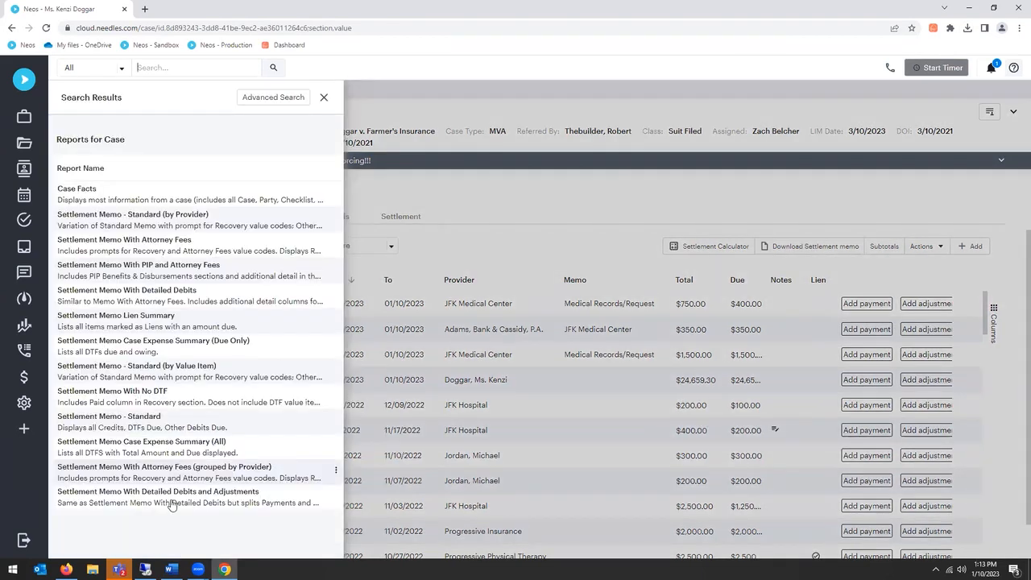
click(267, 426)
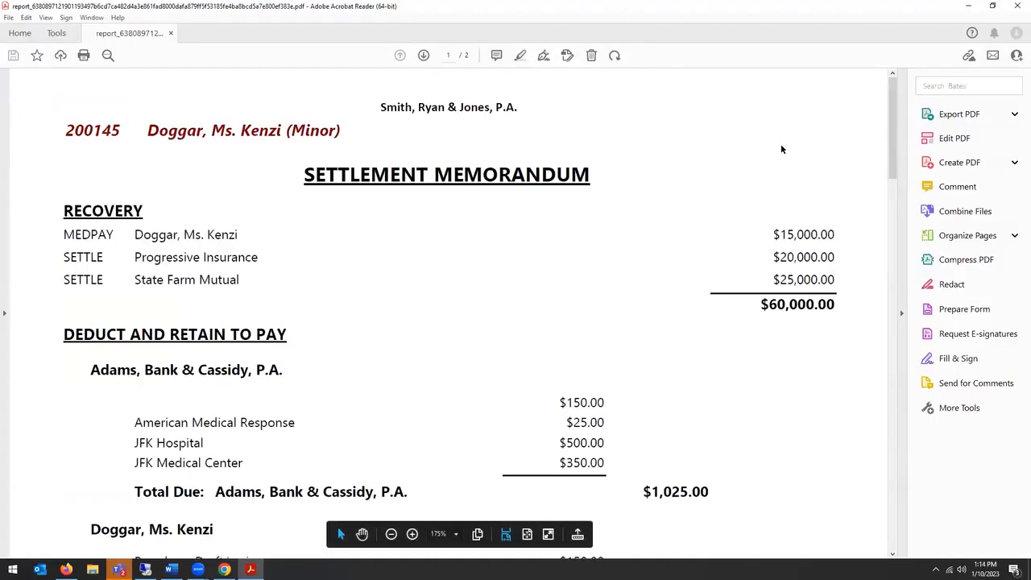
scroll(705, 202, down, 3)
scroll(705, 201, down, 12)
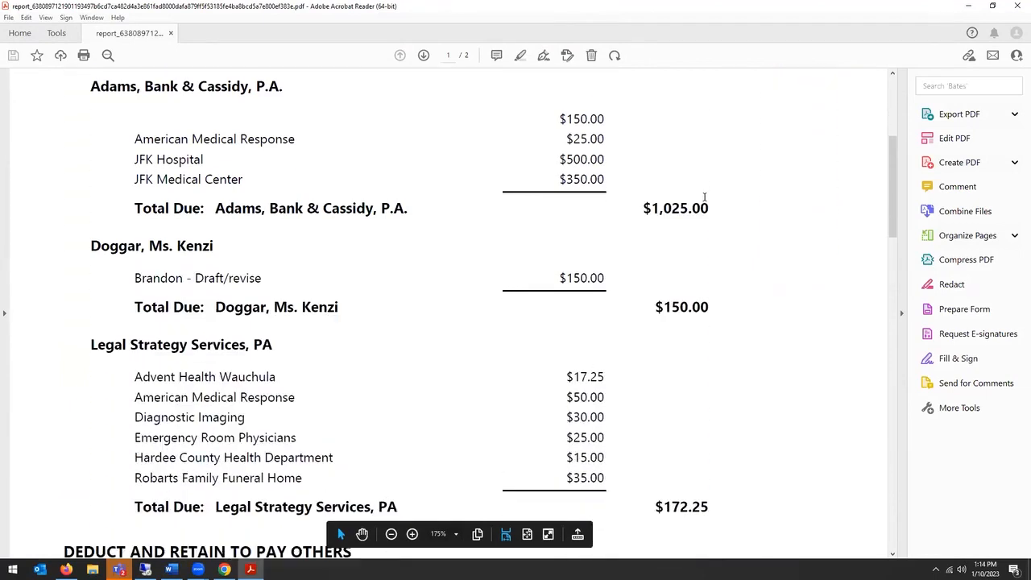
scroll(705, 202, down, 14)
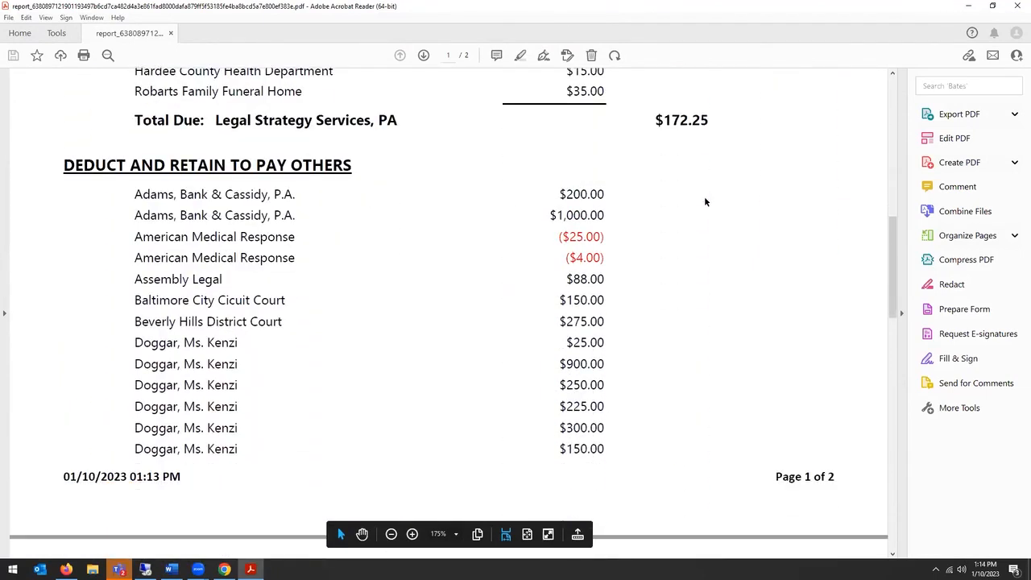
scroll(700, 210, down, 2)
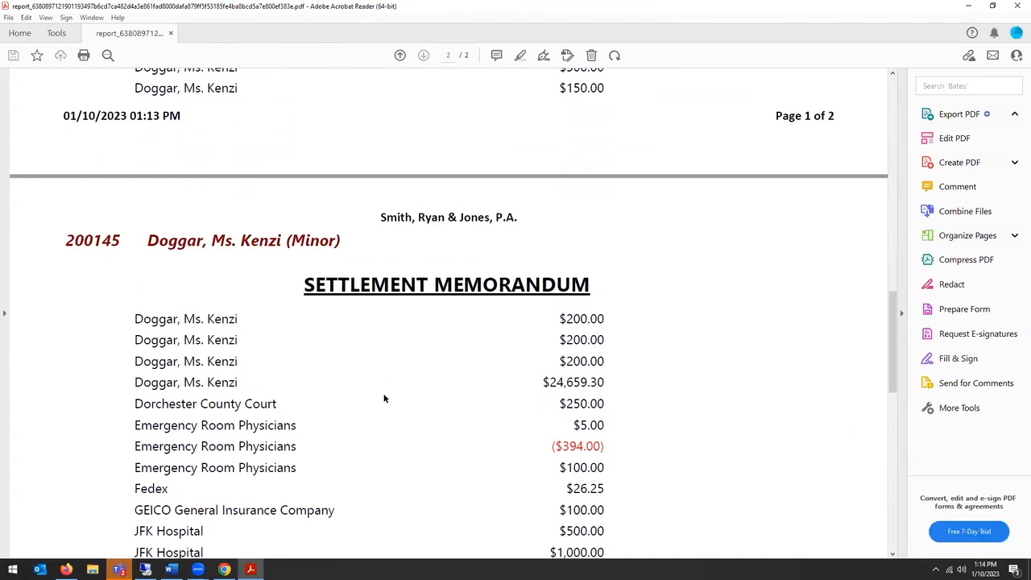
scroll(620, 370, down, 15)
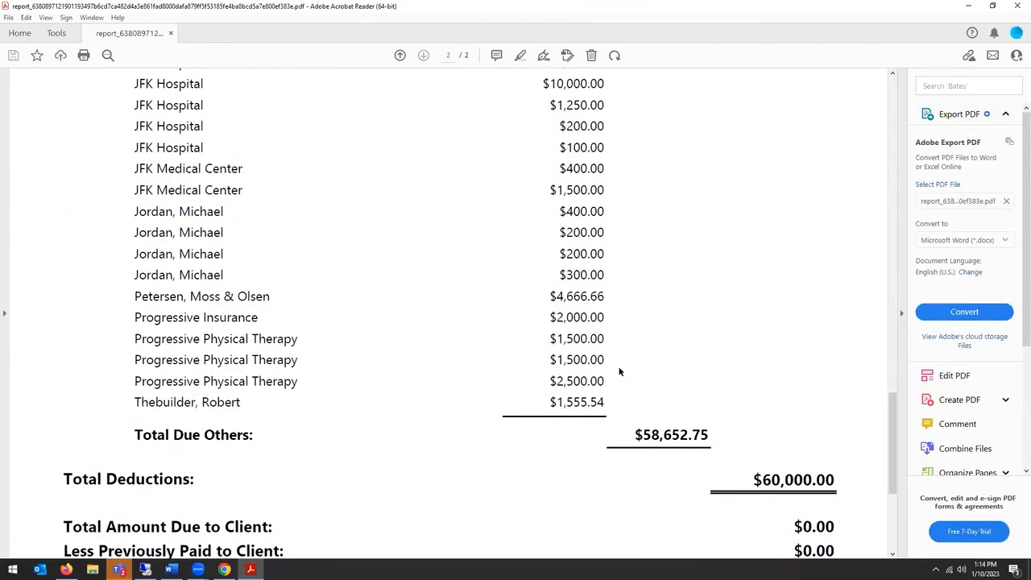
scroll(619, 372, down, 3)
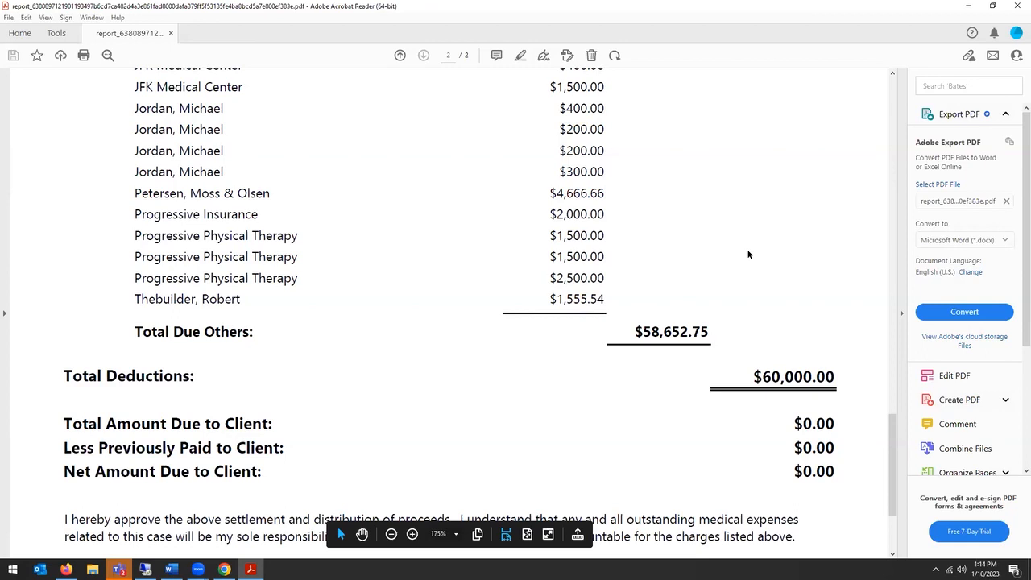
scroll(748, 254, up, 16)
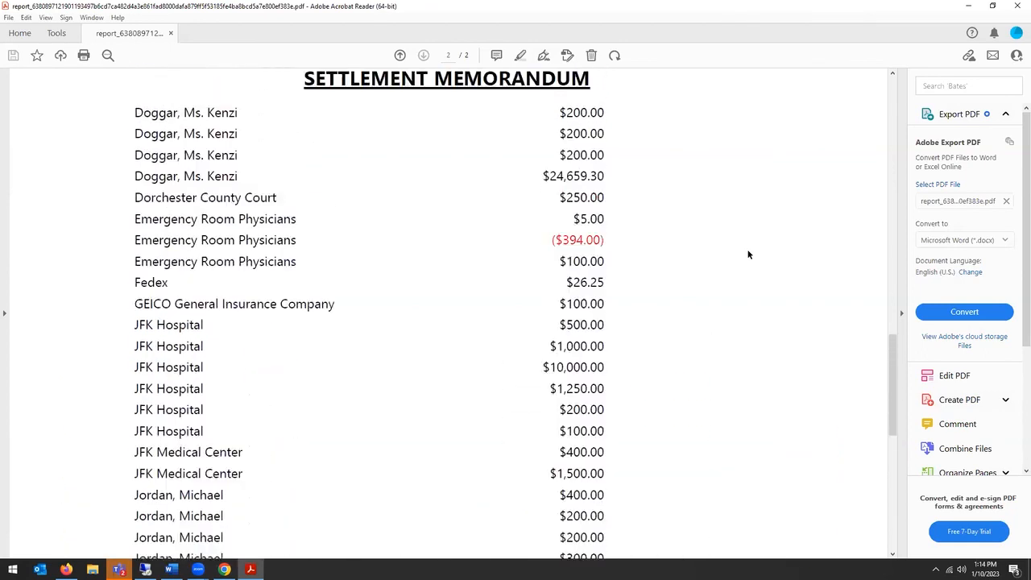
scroll(747, 254, up, 19)
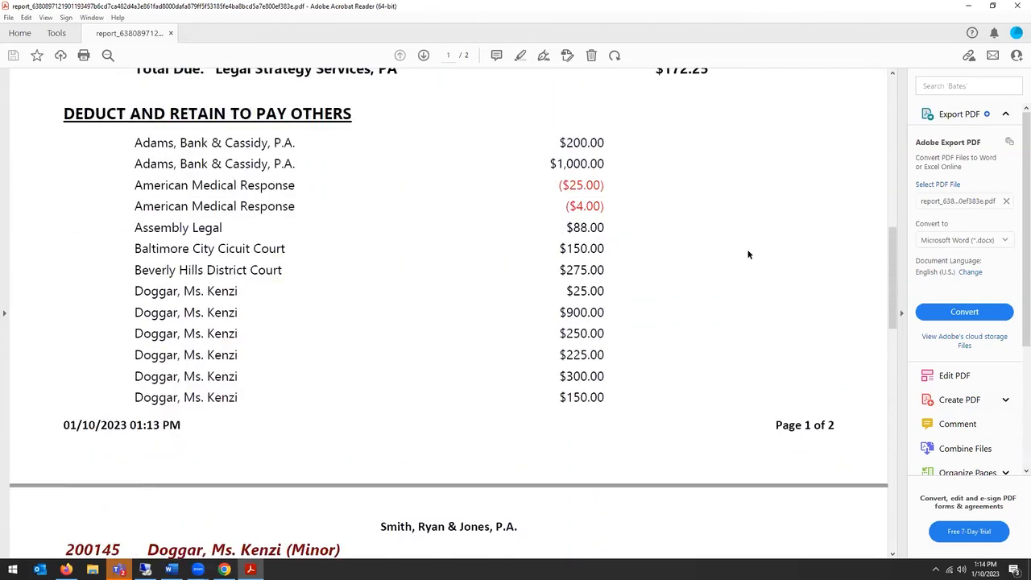
scroll(750, 235, up, 12)
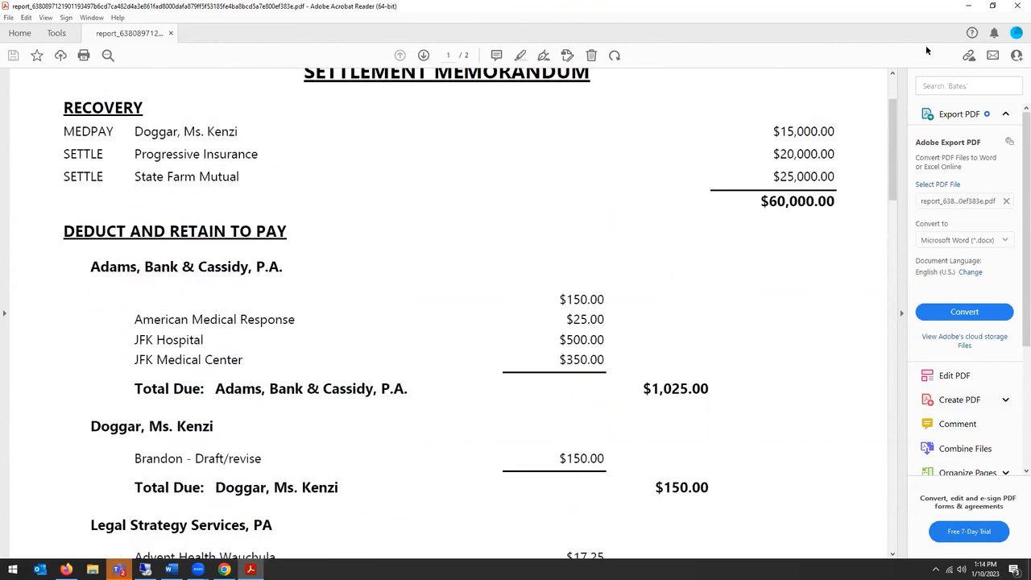
click(1017, 8)
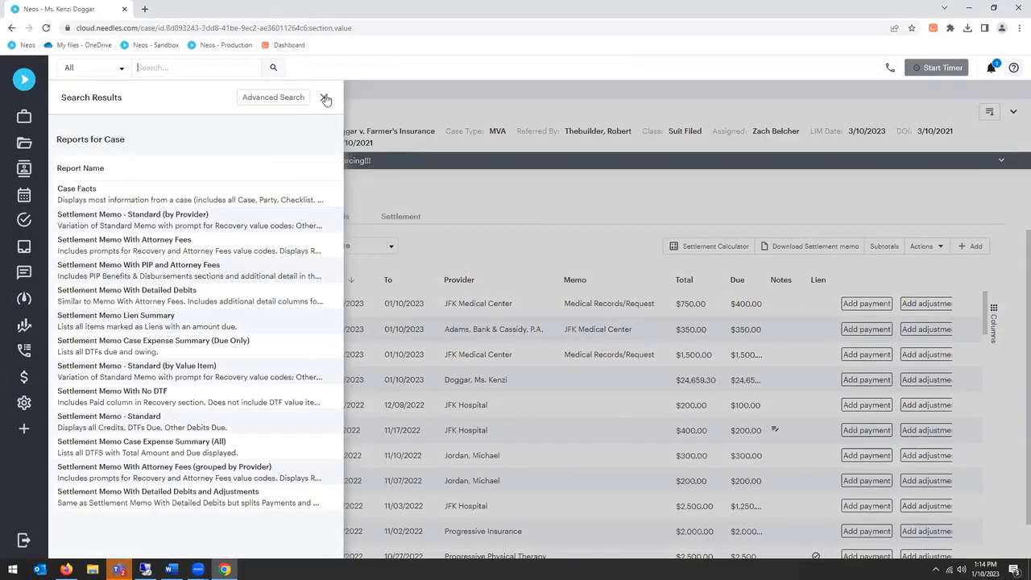
click(325, 98)
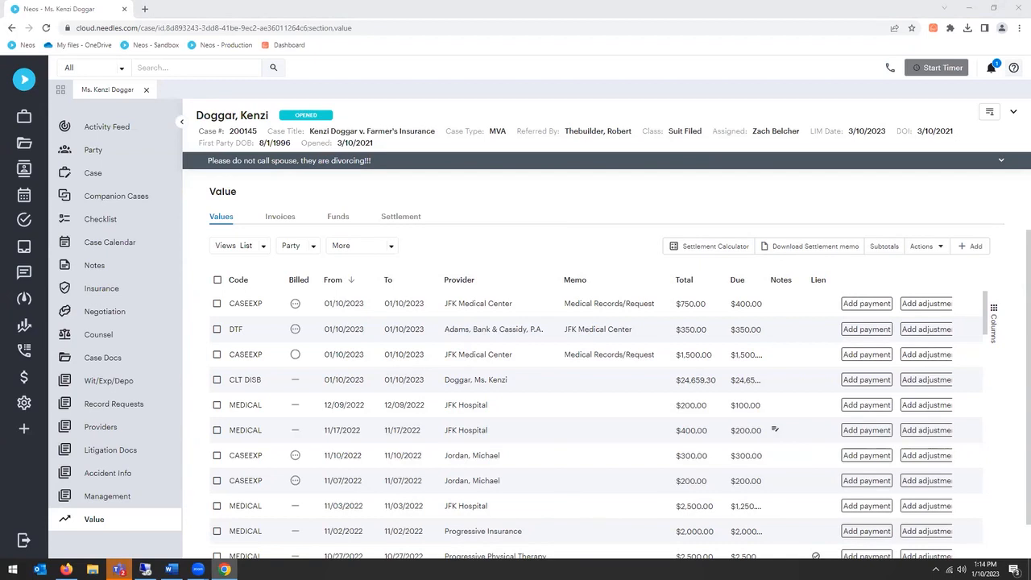
Step: Search the Address Book for "Rosem", examine the matching contact's general details and billing rates, and close the contact and Address Book
click(667, 203)
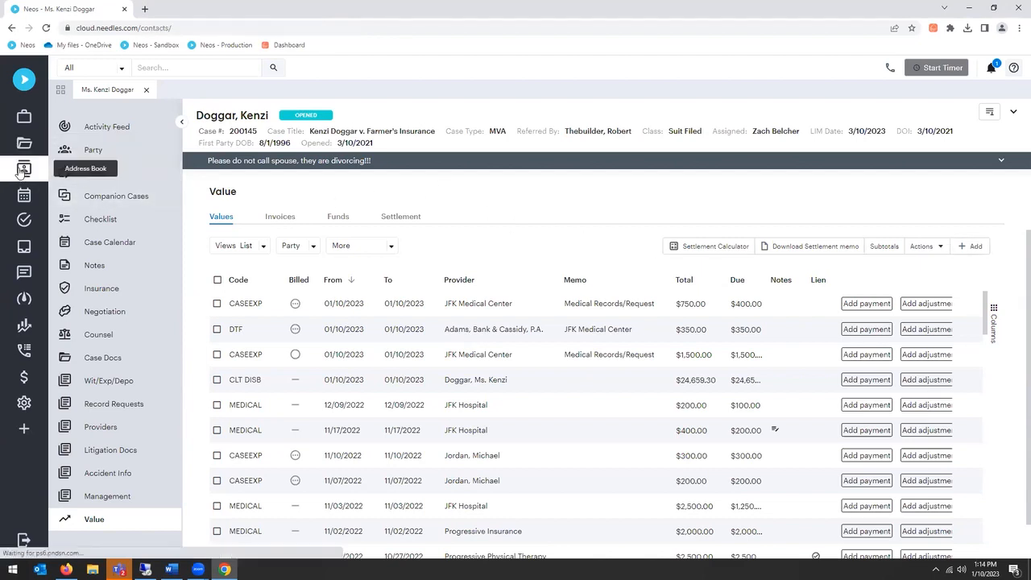
click(24, 170)
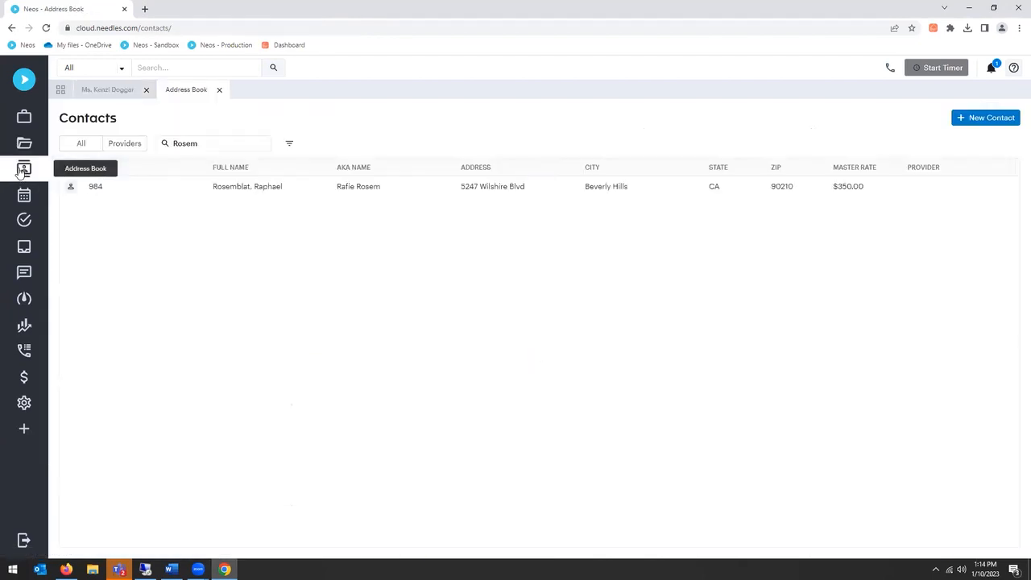
double_click(240, 187)
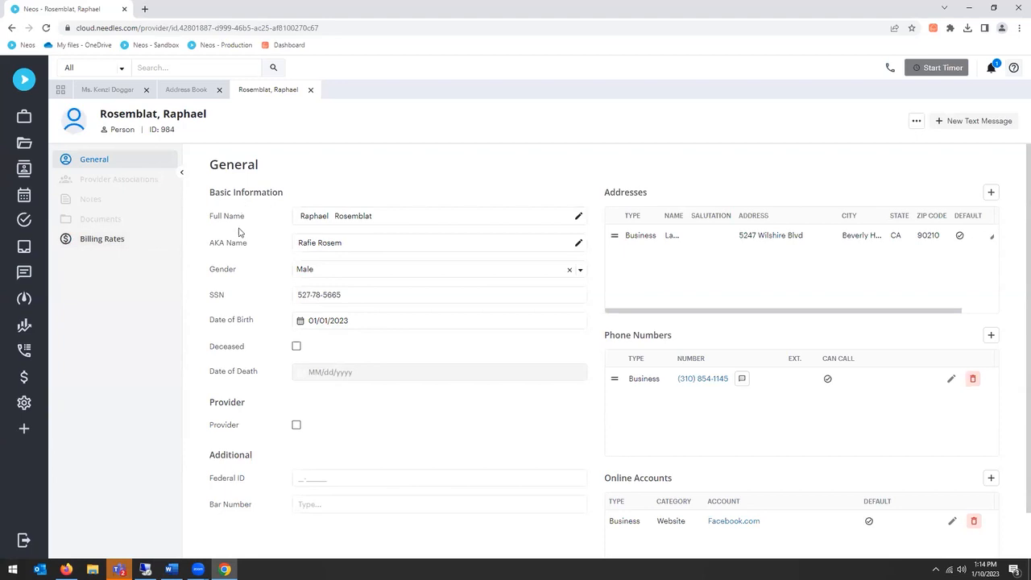
click(88, 242)
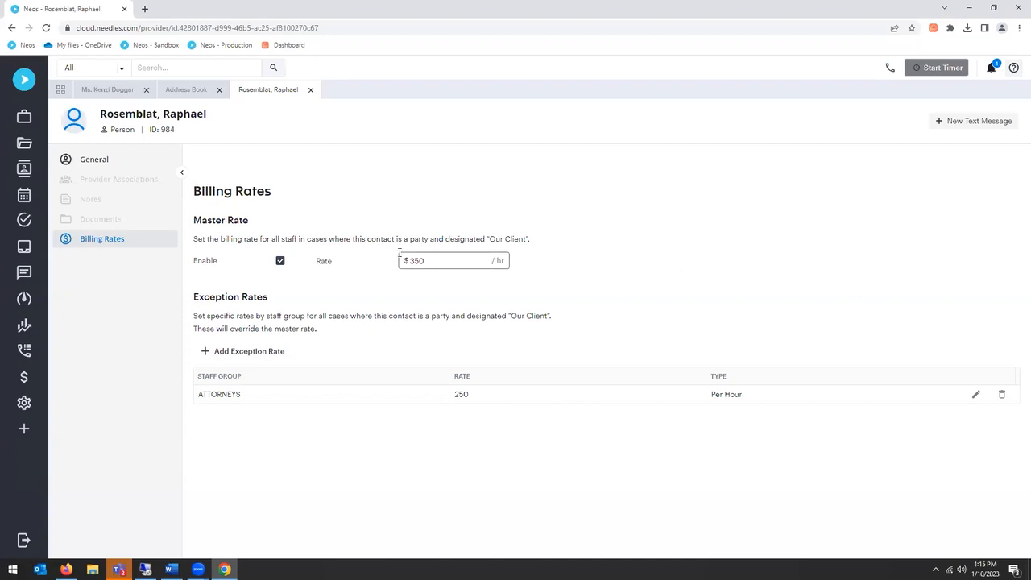
click(311, 90)
click(219, 91)
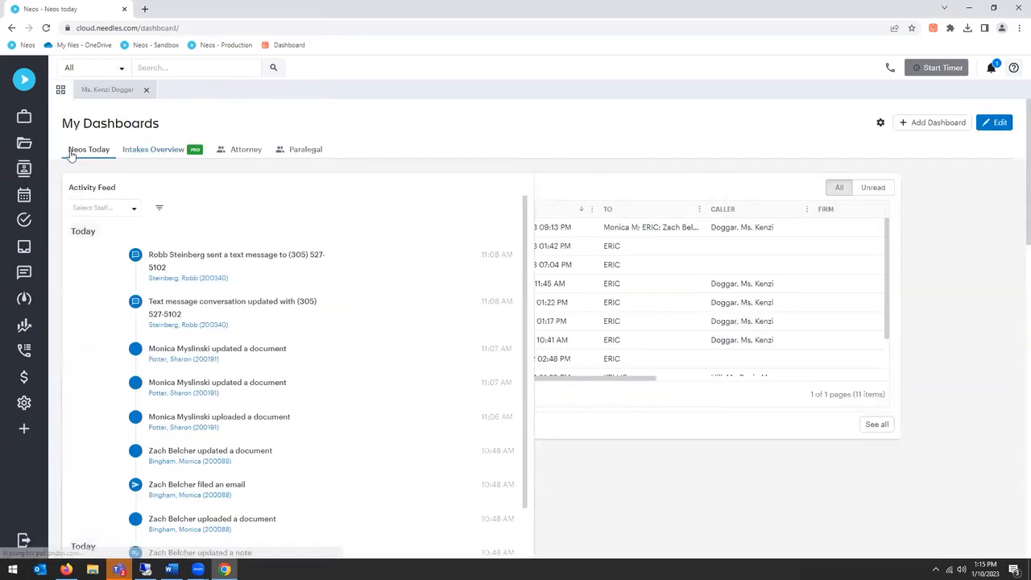
Step: Open the Estate Probate case from the case list, examine the timer's note and task code fields, and close the time-tracking prompt
click(24, 116)
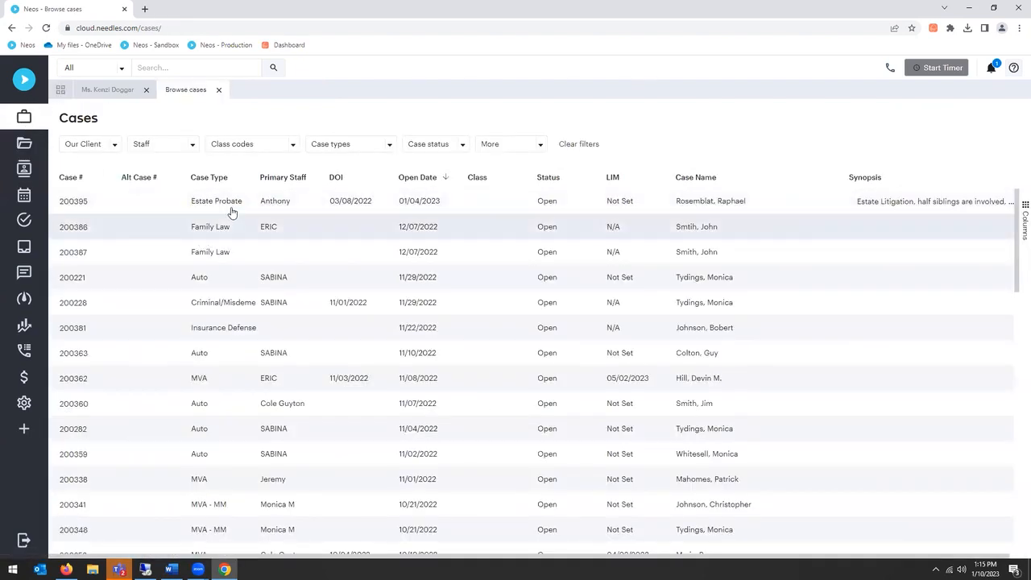
click(230, 204)
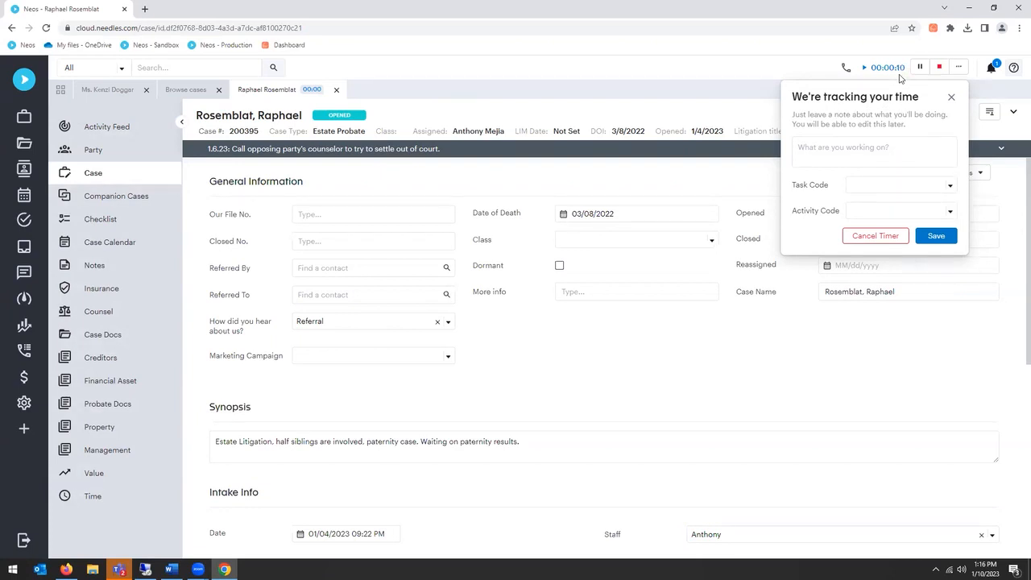
click(816, 156)
click(920, 189)
click(921, 189)
click(951, 100)
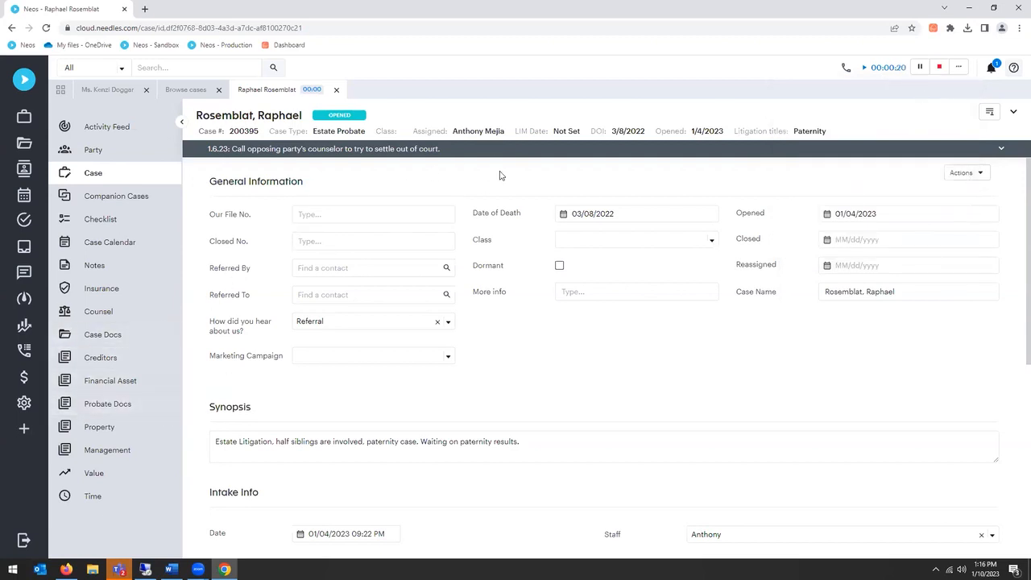
Step: Look through the Estate Probate case's documents, activity feed and party details while its timer runs
click(139, 334)
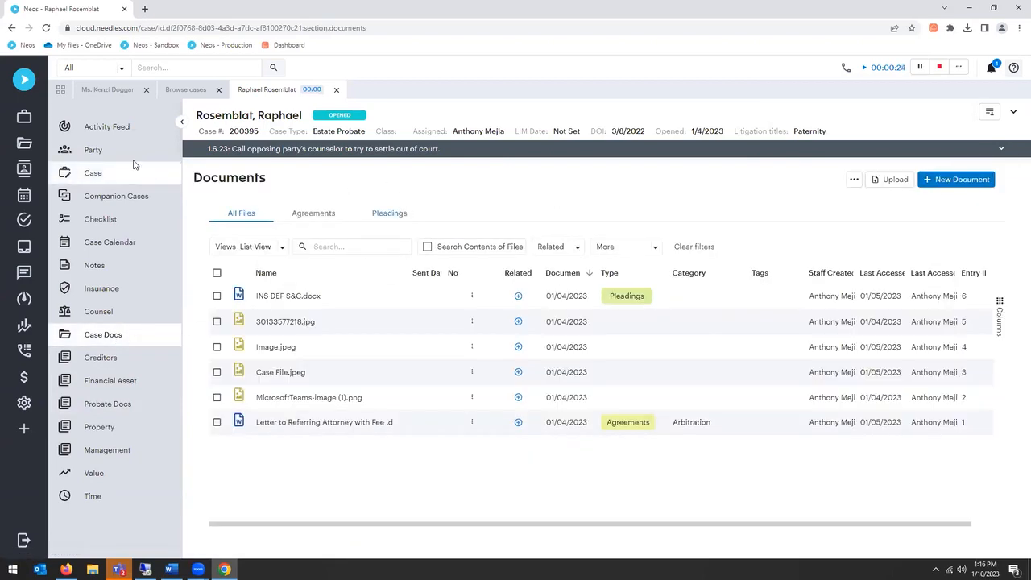
click(110, 129)
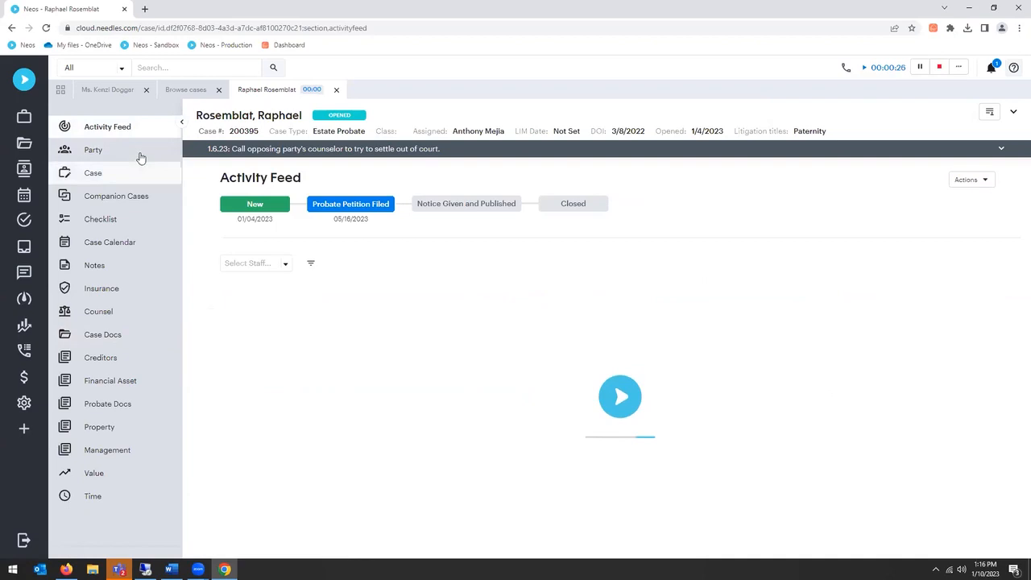
click(131, 154)
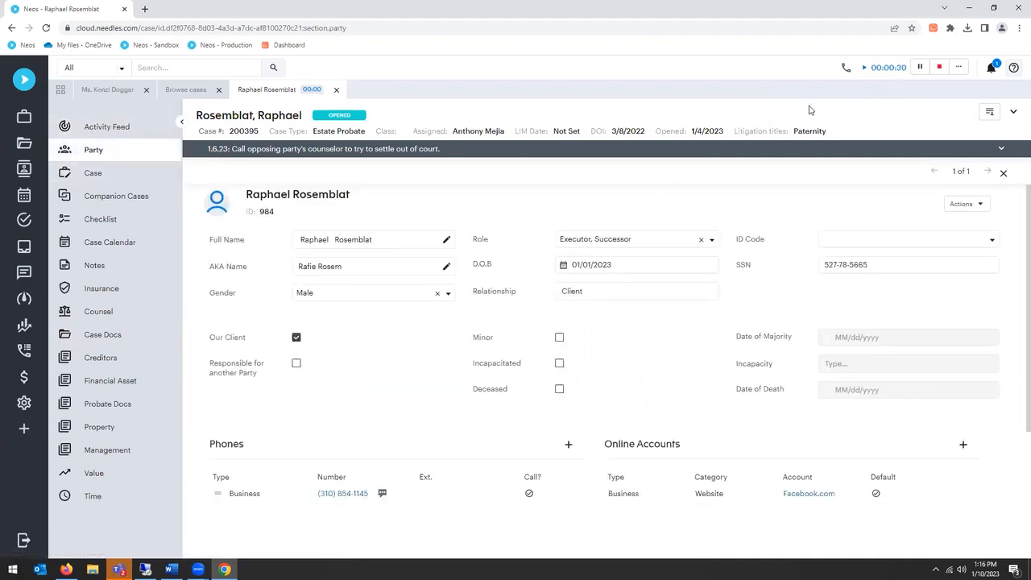
Step: Switch to the MVA case, view its general case information and accident info, and return to the Estate Probate case
click(115, 92)
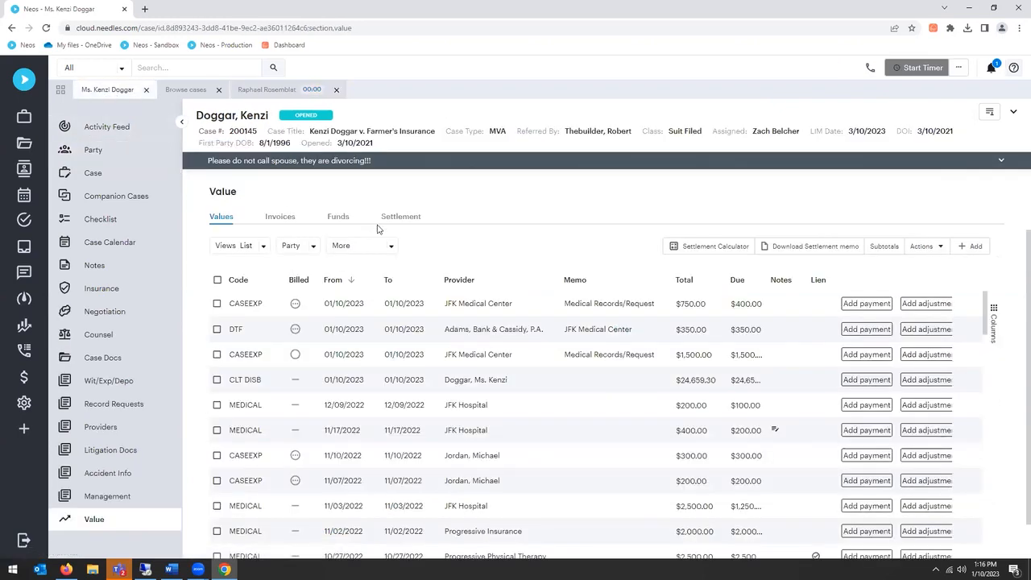
click(120, 182)
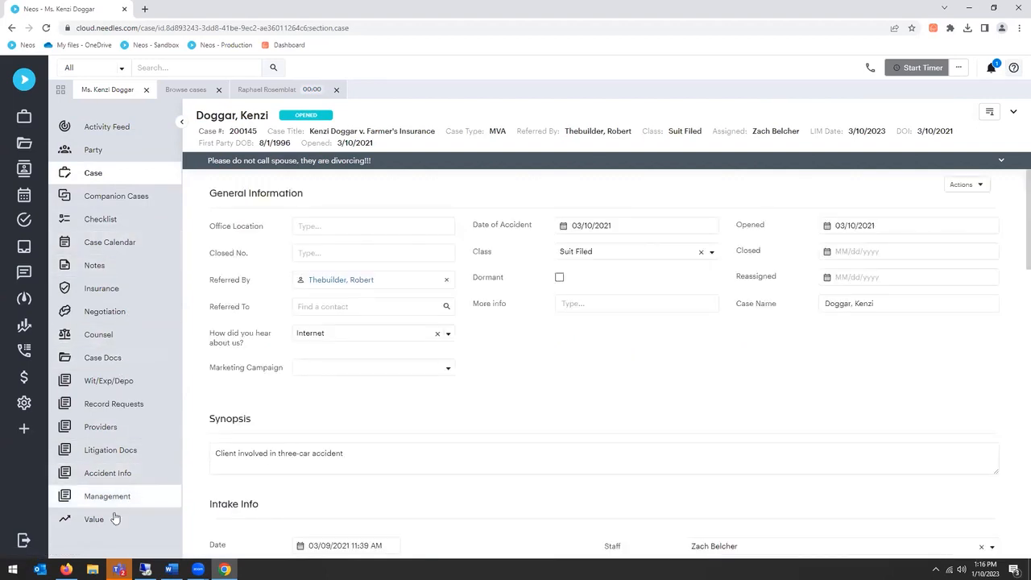
click(120, 472)
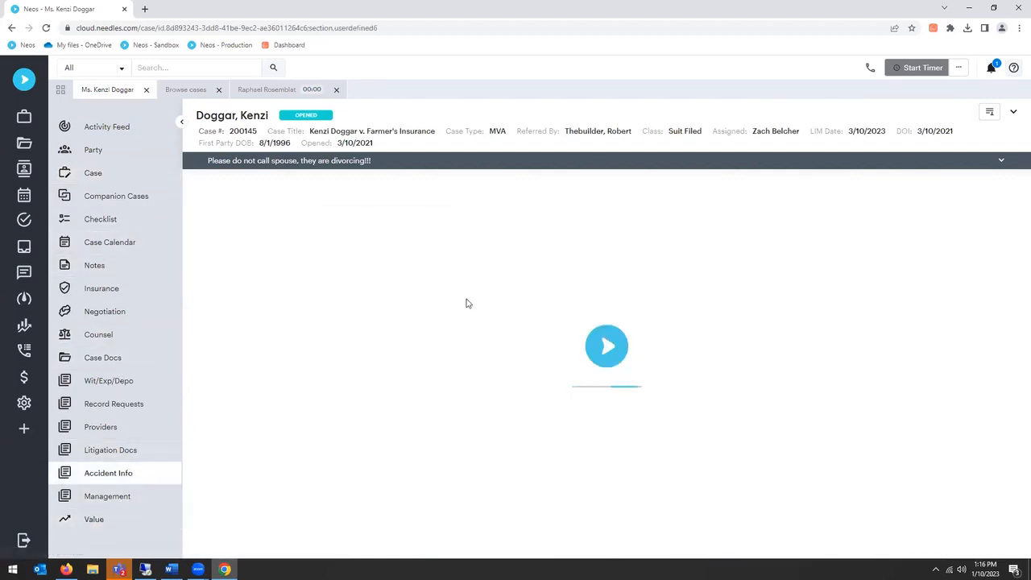
click(280, 95)
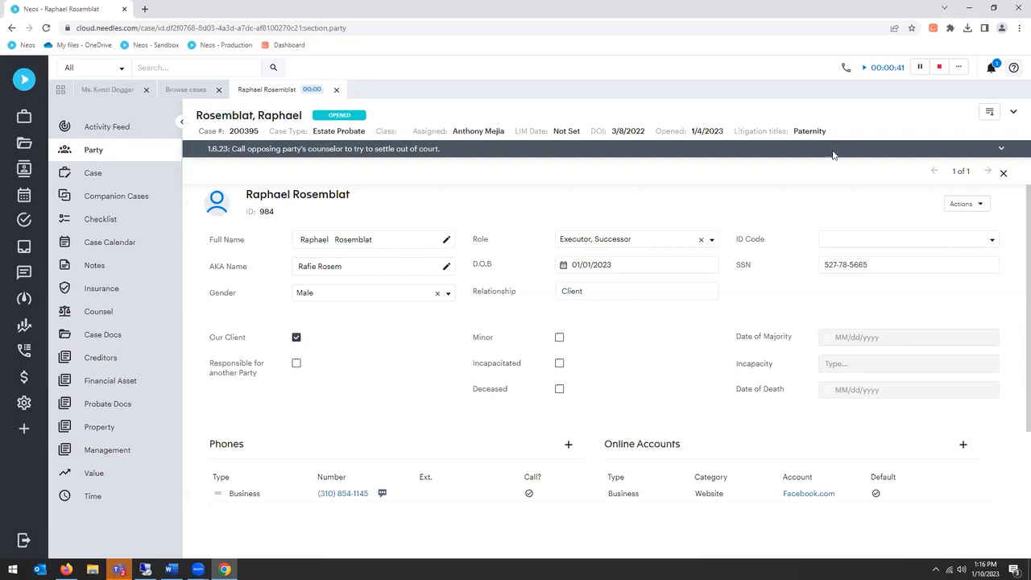
Step: Stop the case timer, describe the time entry as "Review of case and case documents" and add it as a note
click(939, 67)
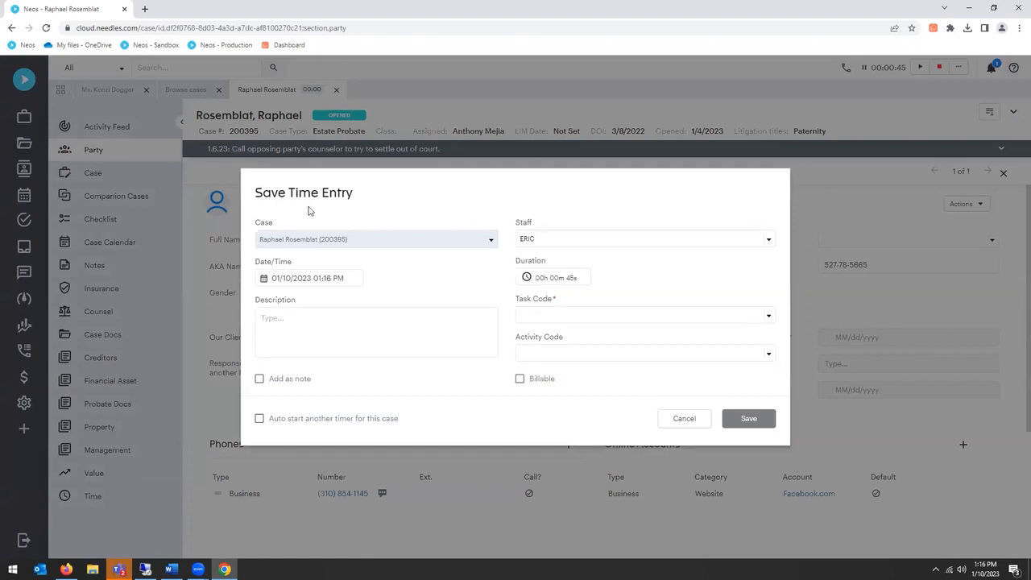
click(315, 343)
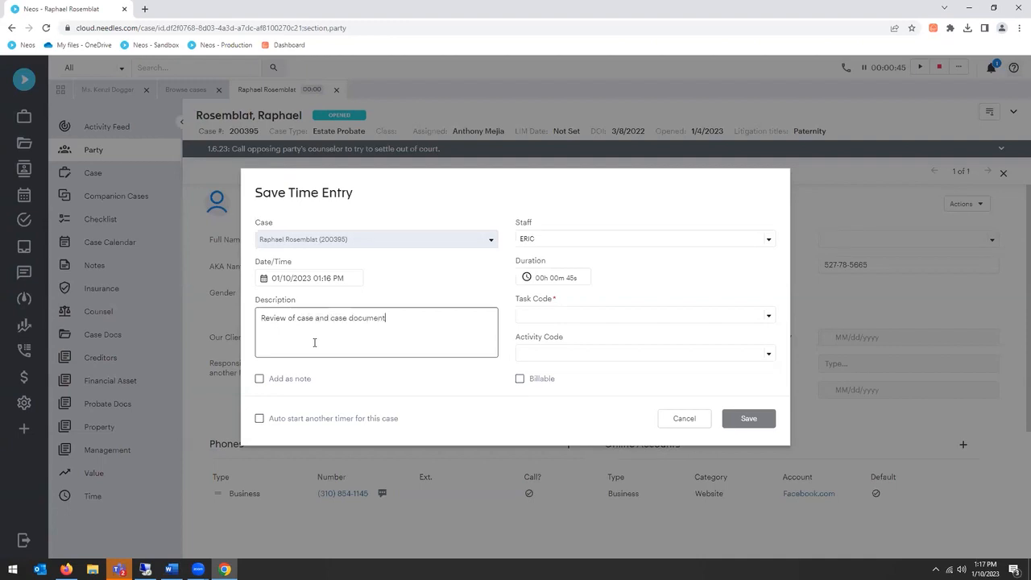
click(259, 380)
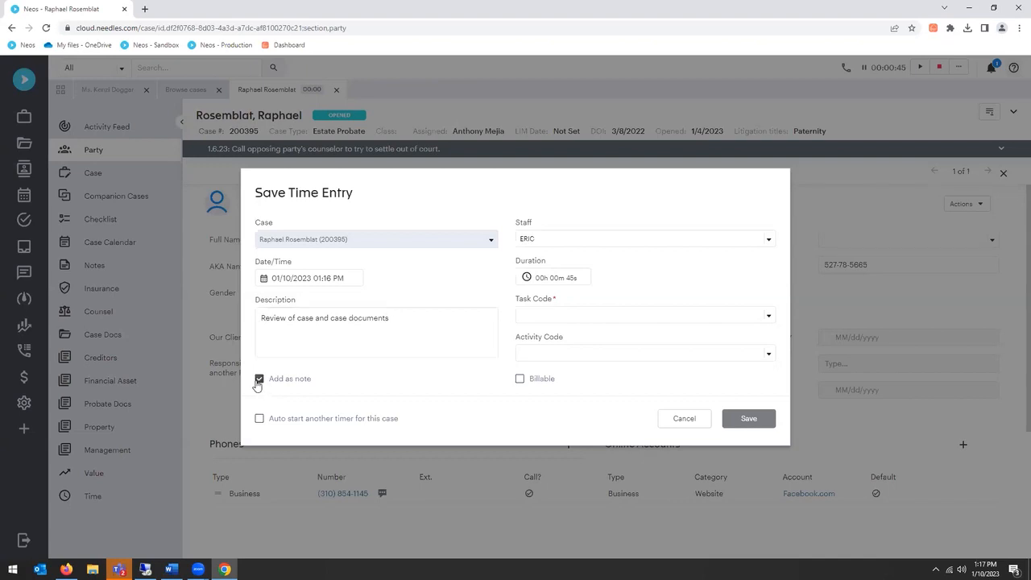
Step: Set the time entry's task code to A104 - Review/analyze and turn Billable off and back on
click(546, 278)
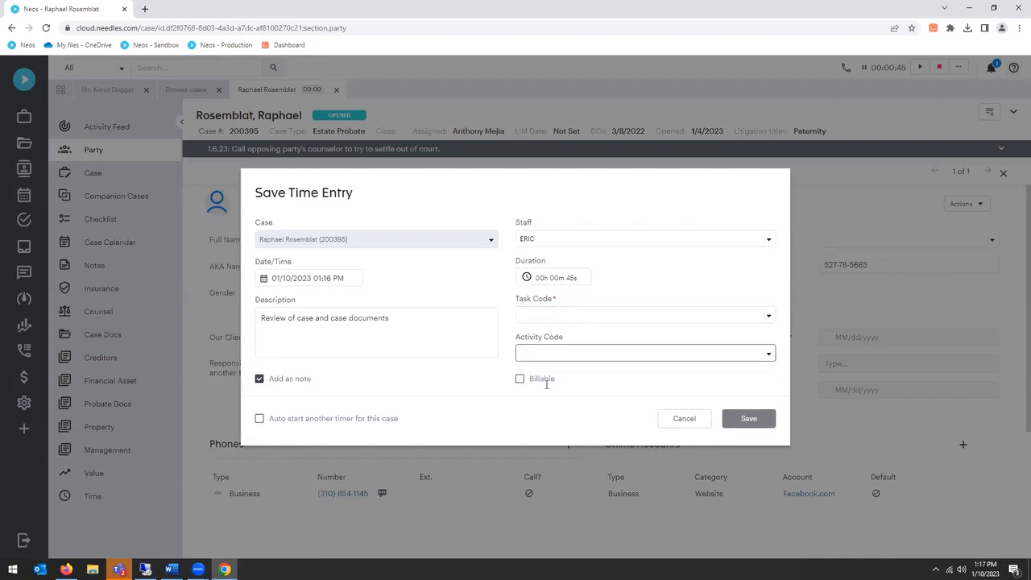
click(573, 314)
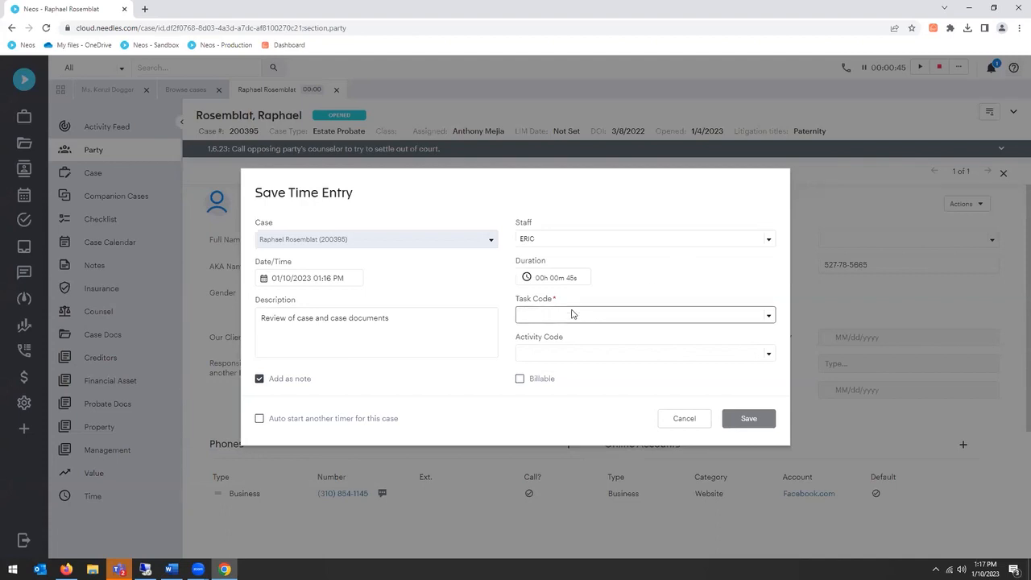
click(575, 393)
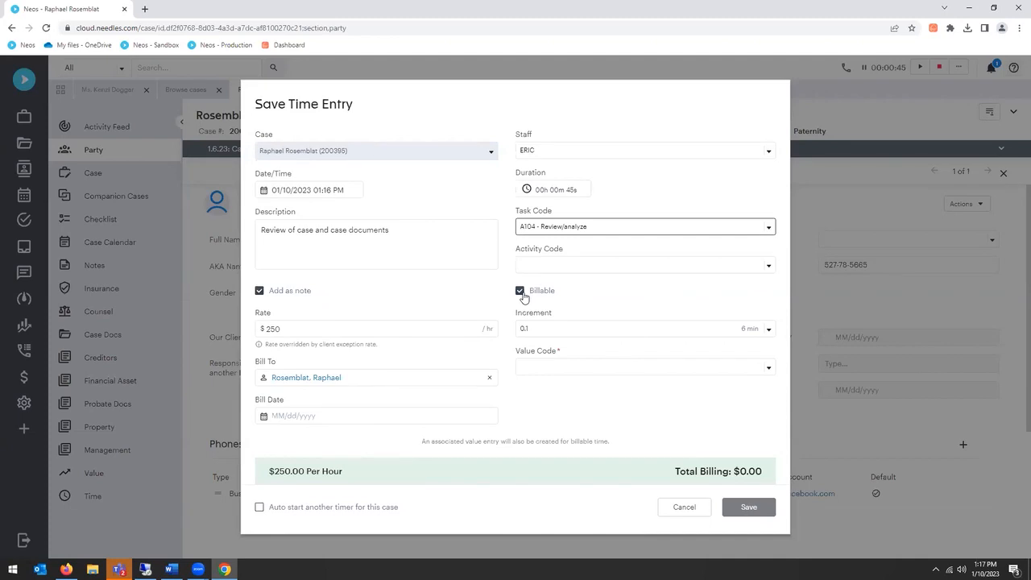
click(521, 291)
click(524, 382)
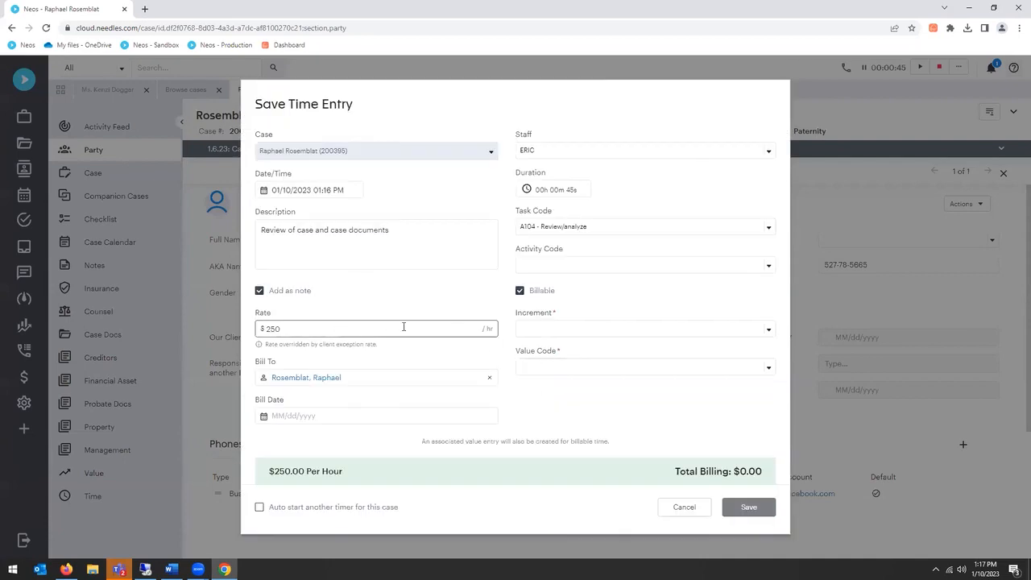
Step: Examine the time entry's bill date, increment choices, duration and value code choices without changing them
click(373, 416)
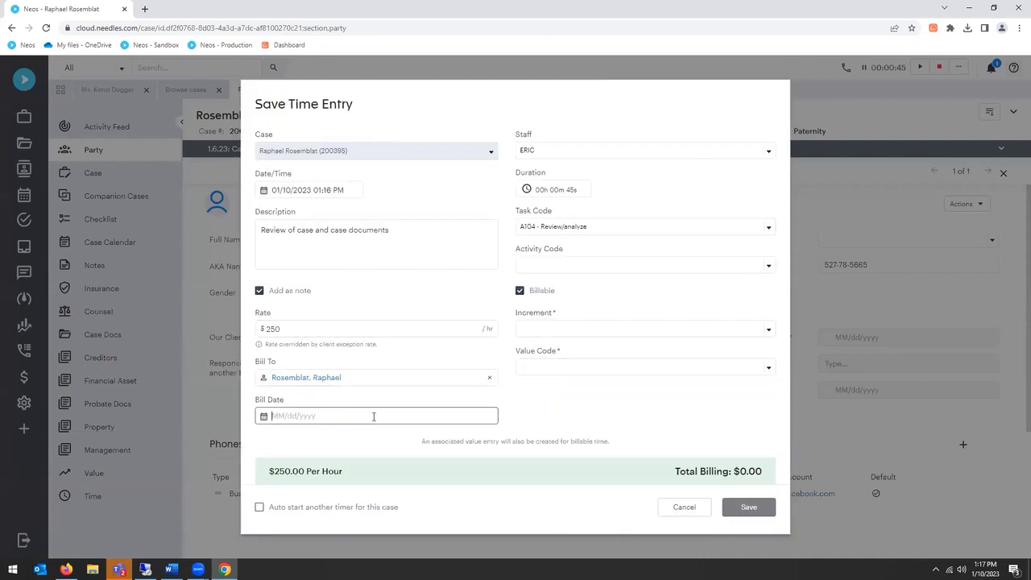
click(626, 330)
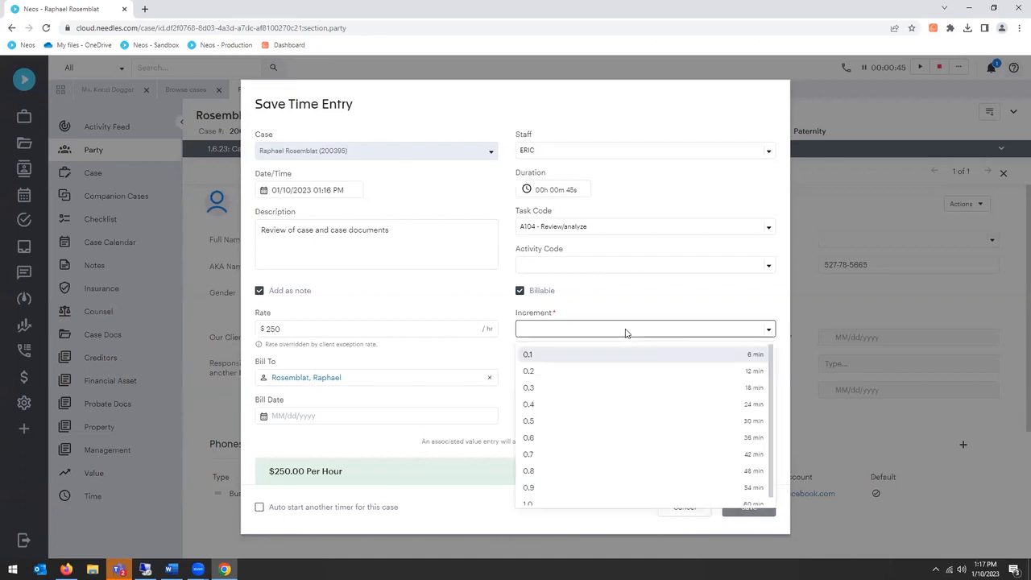
click(626, 330)
click(541, 191)
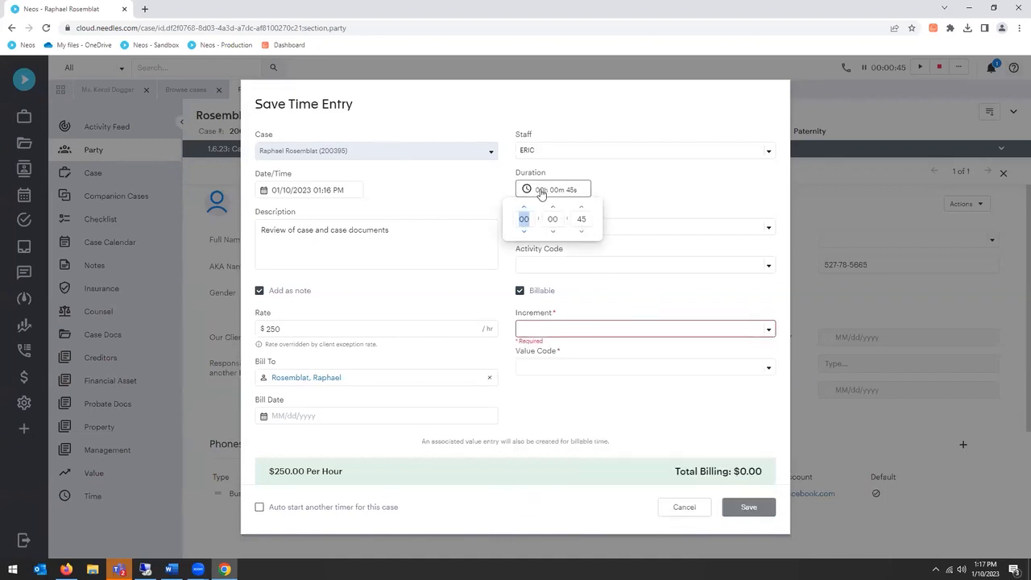
click(652, 216)
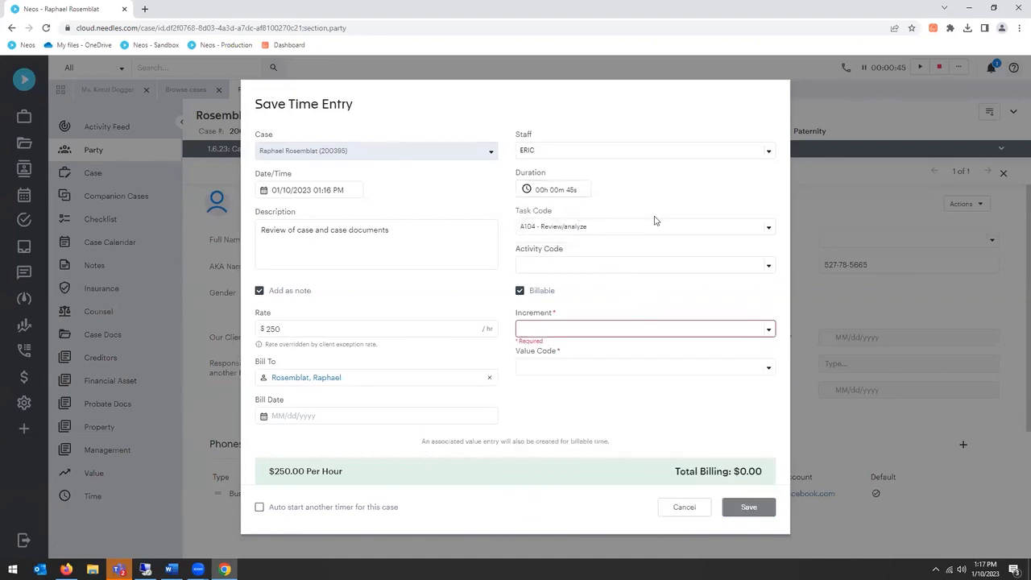
click(636, 368)
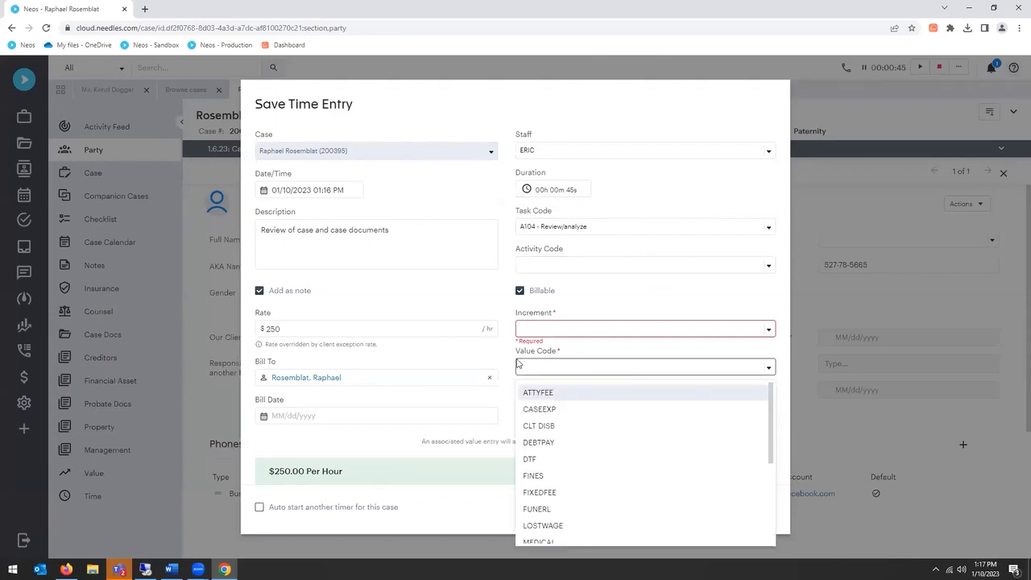
click(638, 280)
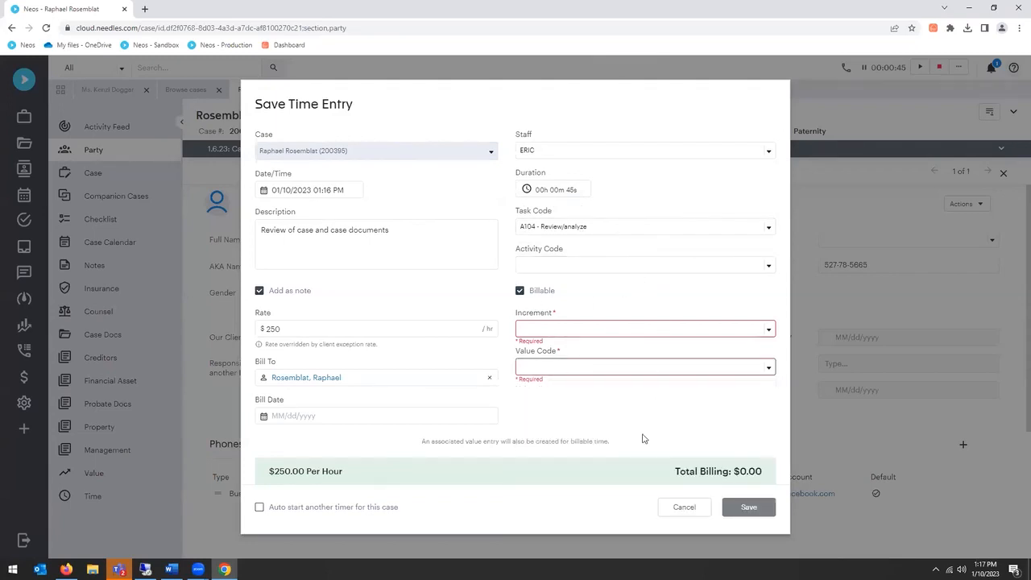
Step: Set the increment to 0.1 and the value code to ATTYFEE, save the time entry and close its record
click(604, 329)
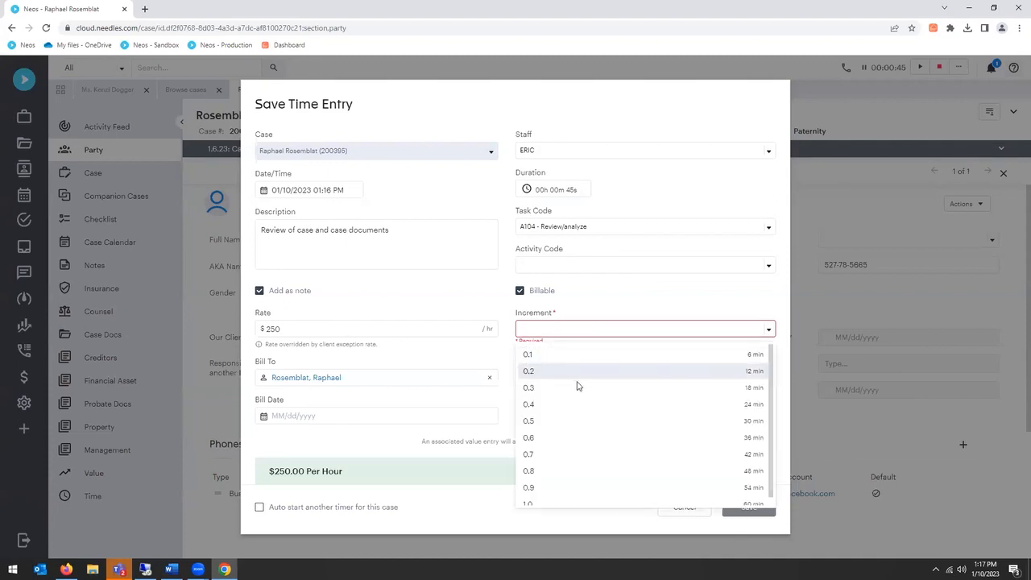
click(564, 355)
click(567, 367)
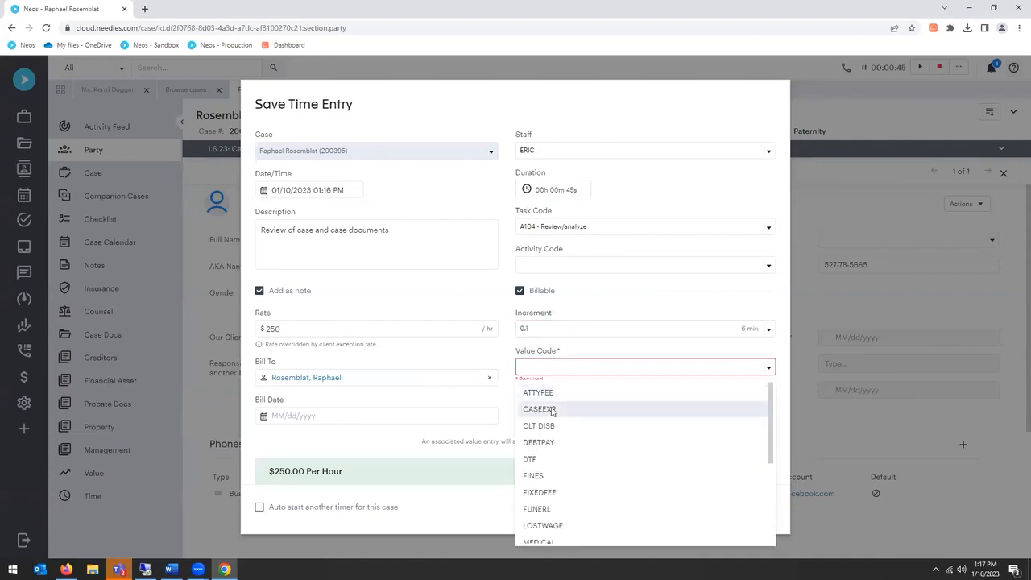
click(549, 396)
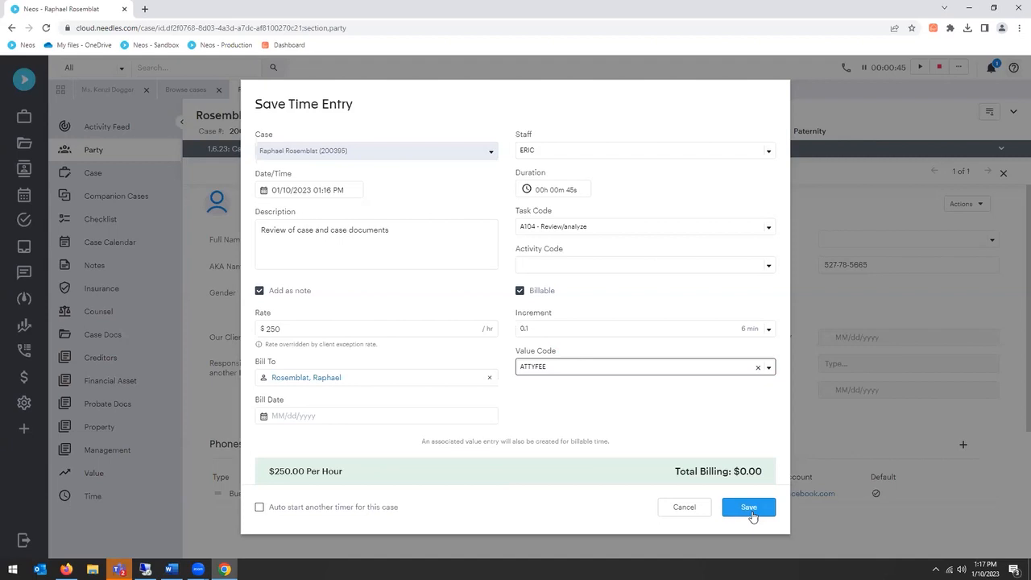
click(749, 509)
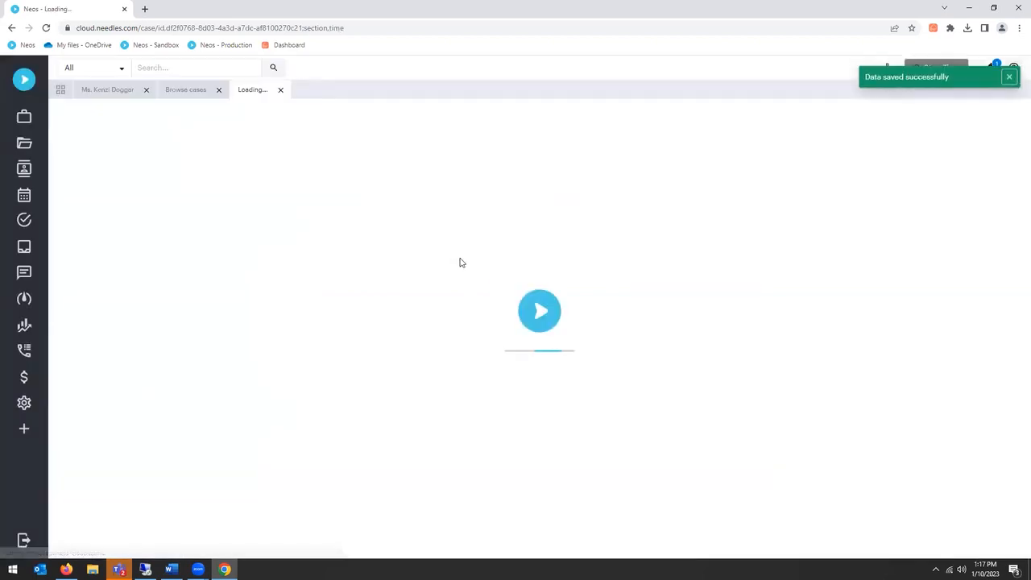
click(882, 238)
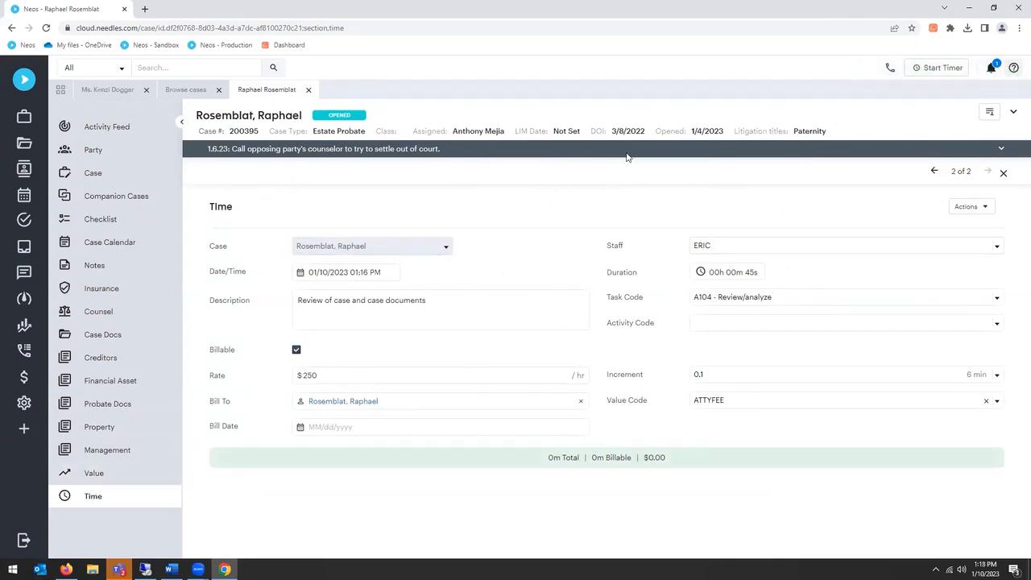
click(1005, 174)
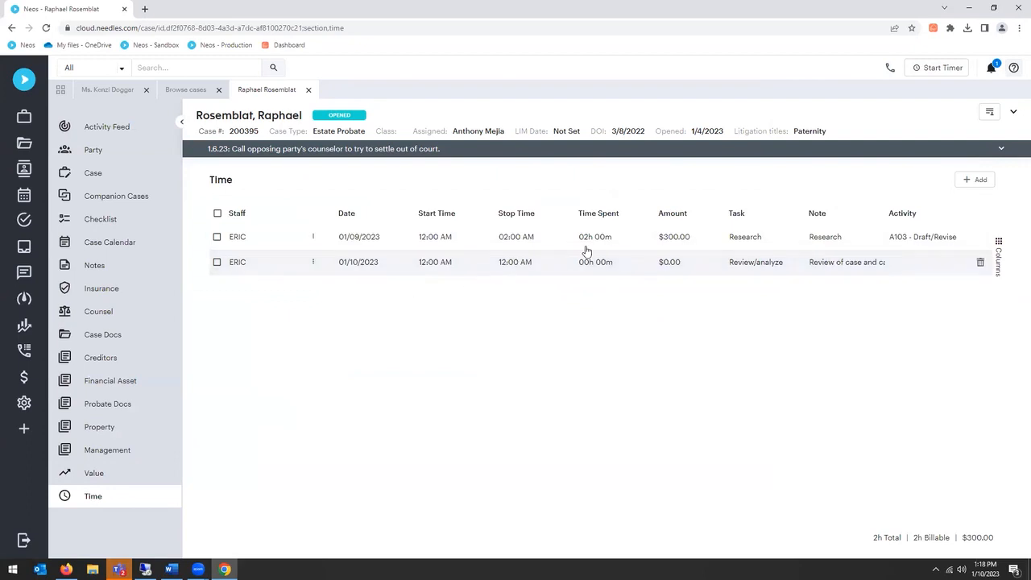
Step: Add a new time entry described as "Travel time to and from Depo." with a duration of 4 hours
click(977, 181)
click(387, 298)
text(Tr)
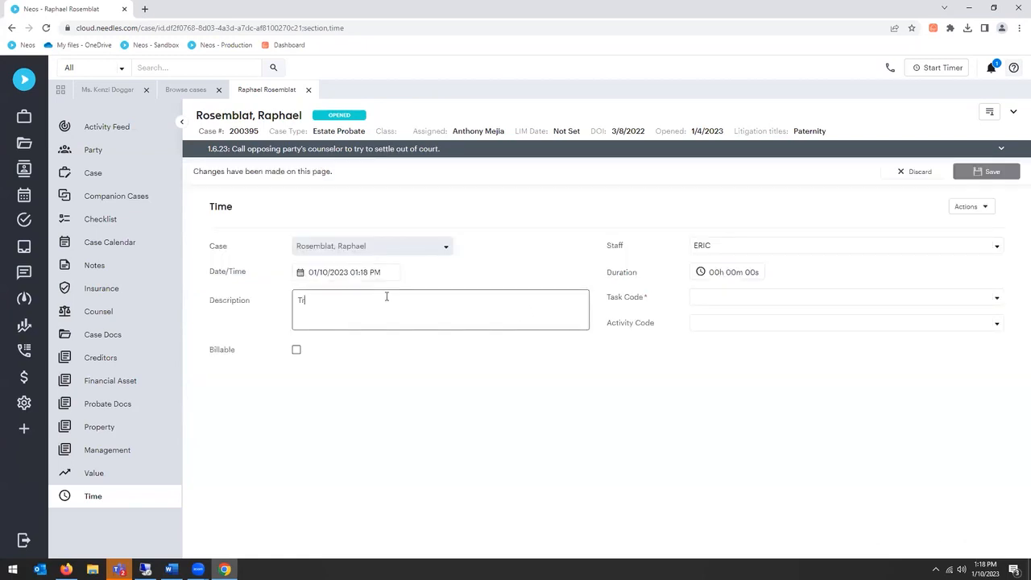
text(avel time to and from Depo.)
click(710, 272)
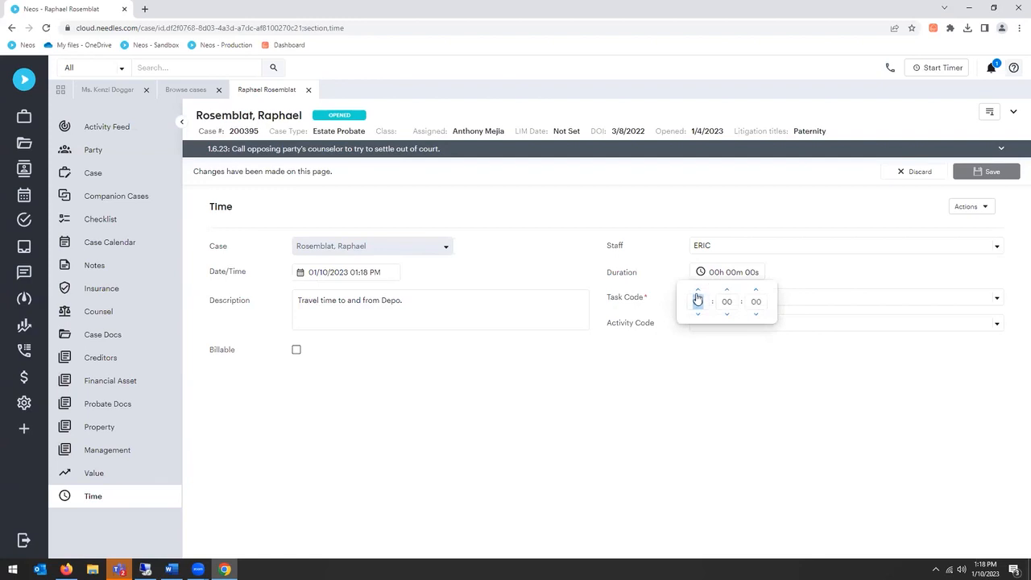
click(797, 324)
Step: Set the task code to A107 - Communicate (other outside counsel) and the activity code to A125 - Document Production Creation and Preparation
click(792, 302)
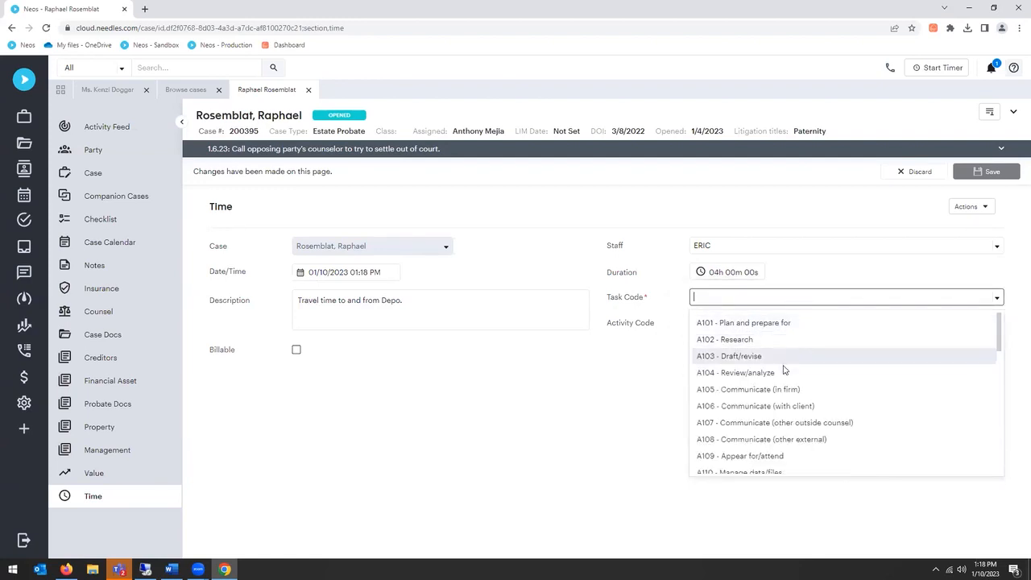
click(781, 423)
click(759, 323)
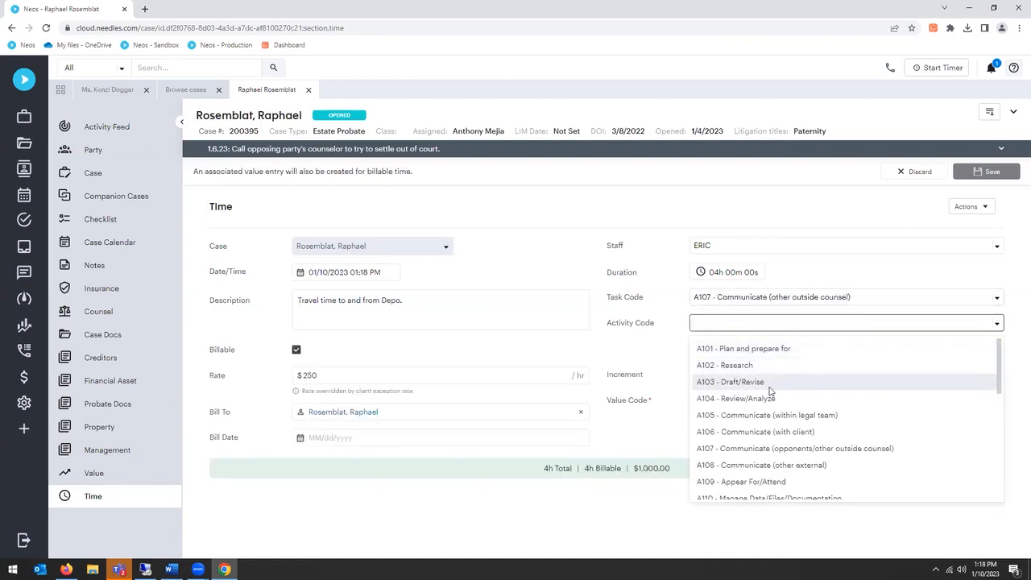
scroll(774, 402, down, 5)
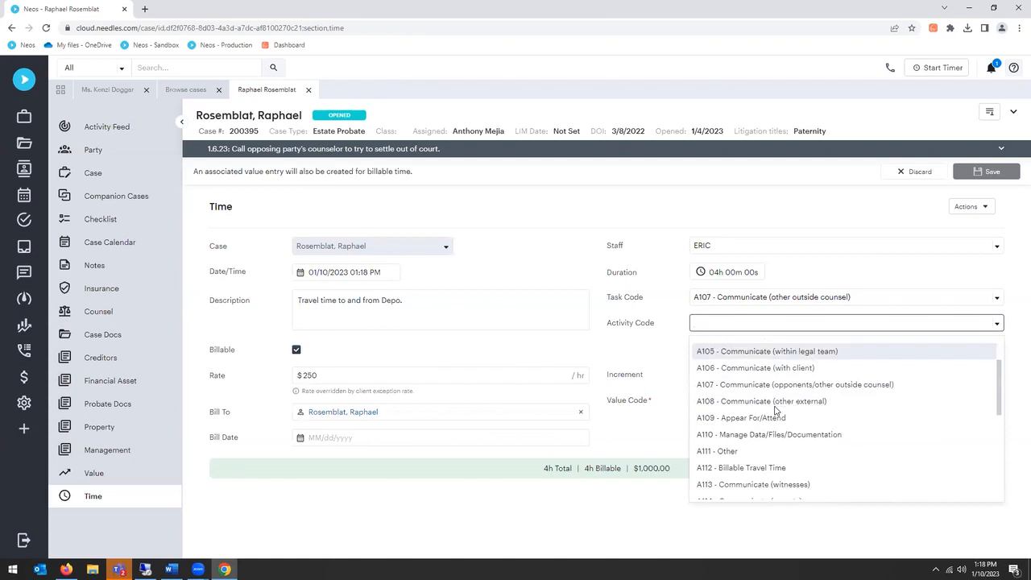
click(751, 439)
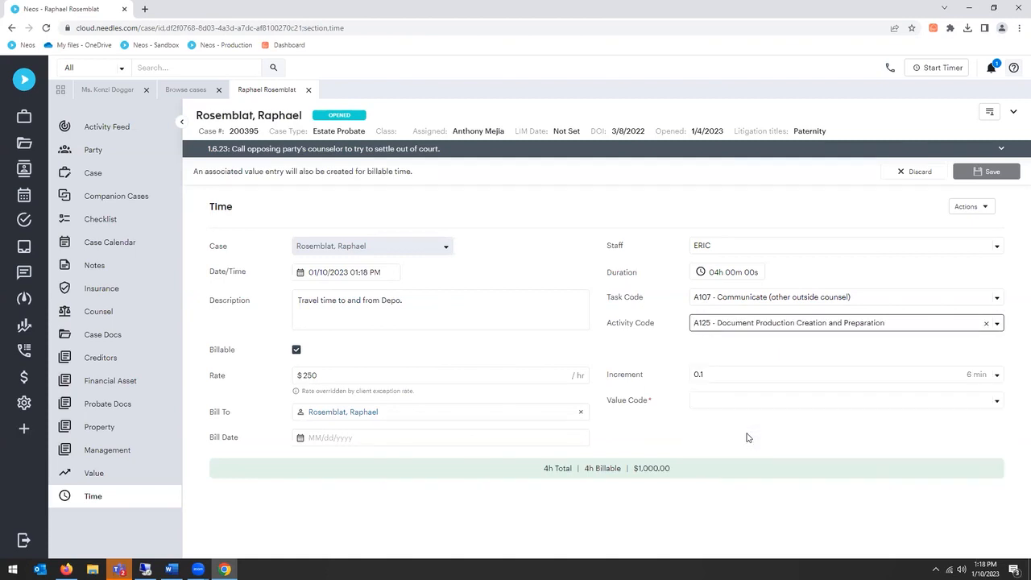
Step: Assign the ATTYFEE value code to the travel time entry and save it
click(714, 406)
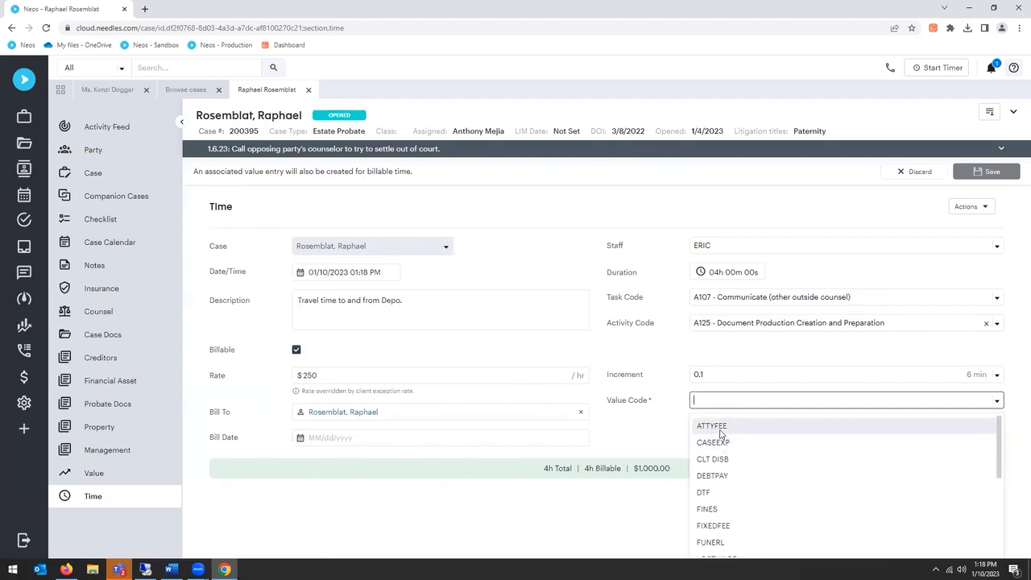
click(725, 425)
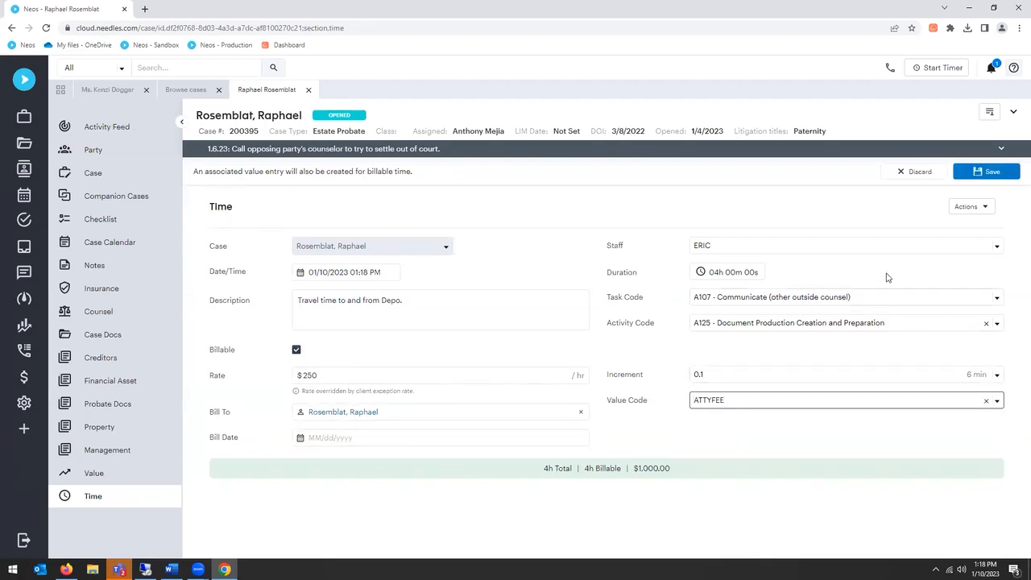
click(978, 174)
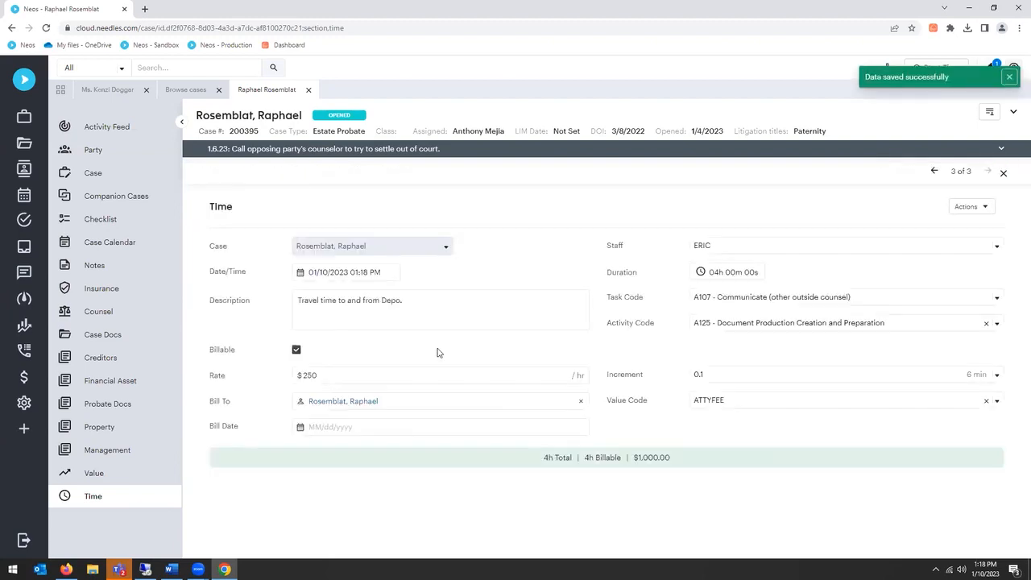
Step: Close the travel time entry and open the case's list of values
click(1003, 174)
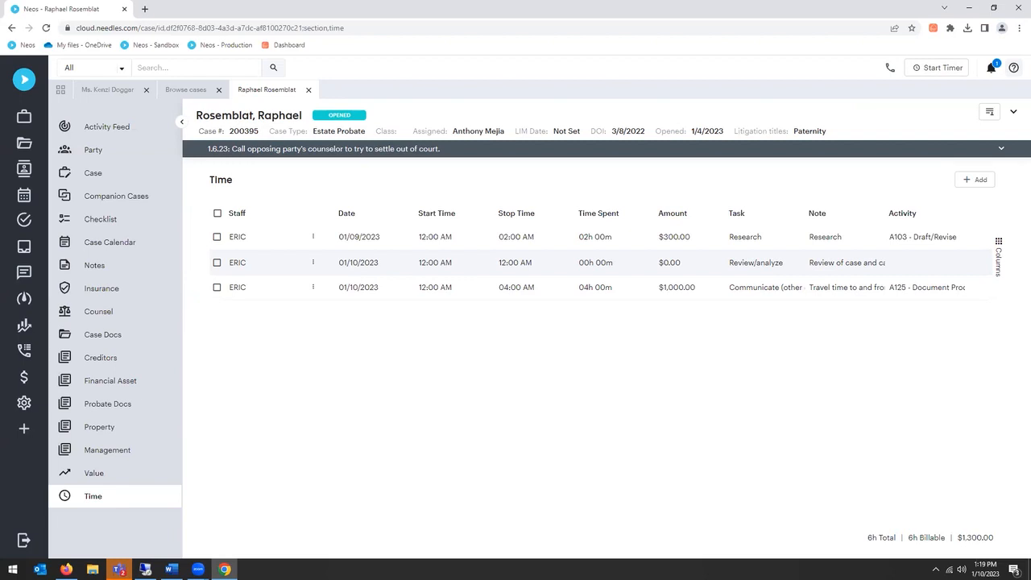
key(alt+Tab)
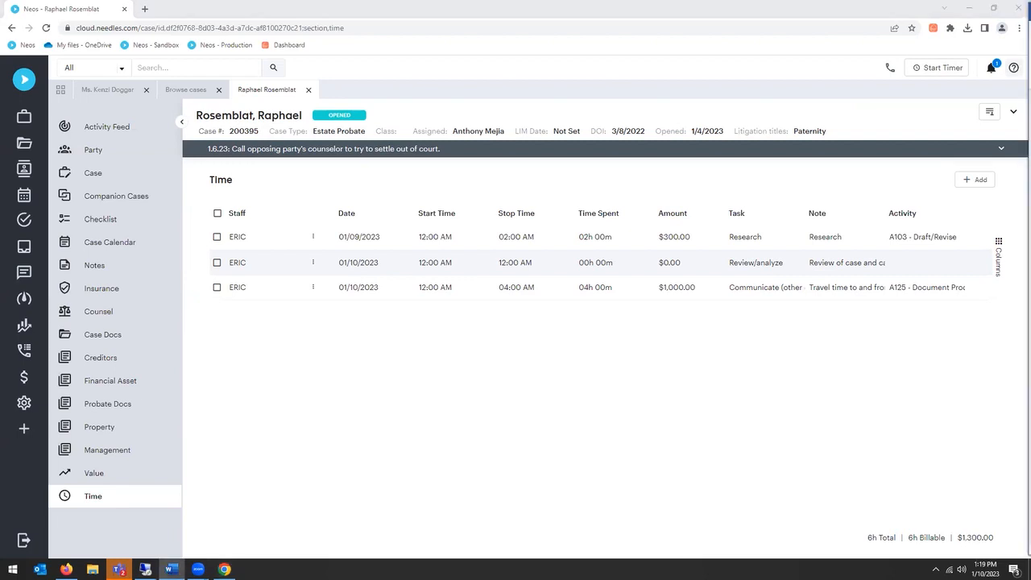
click(354, 189)
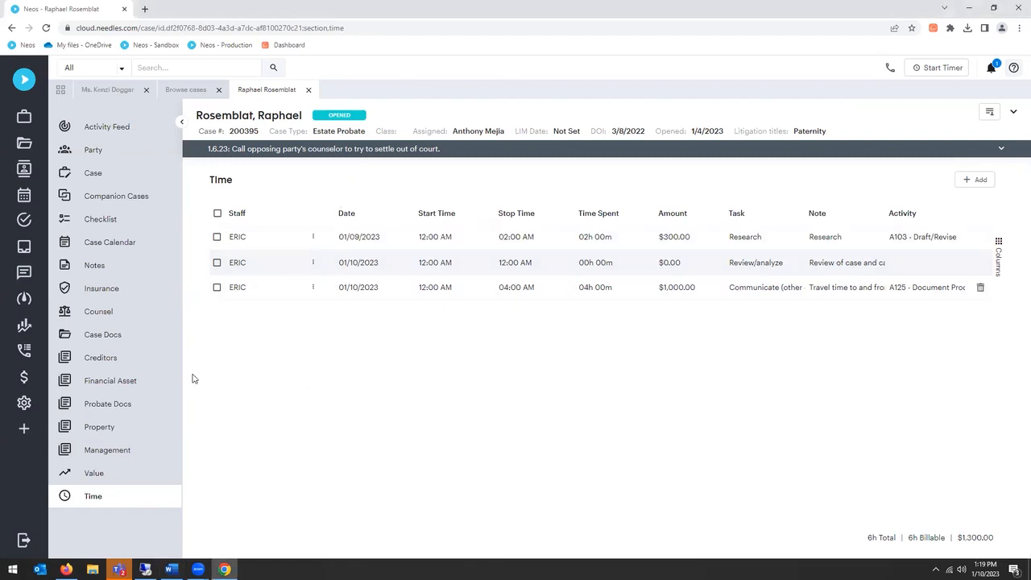
click(95, 475)
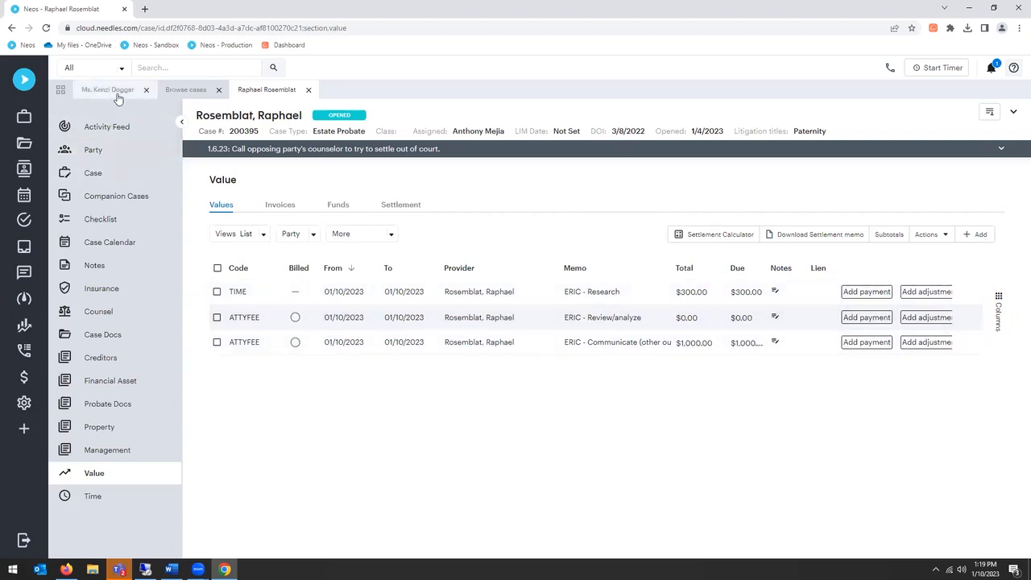
Step: Create a new invoice for the case that includes fees and costs, billed to the client
click(282, 206)
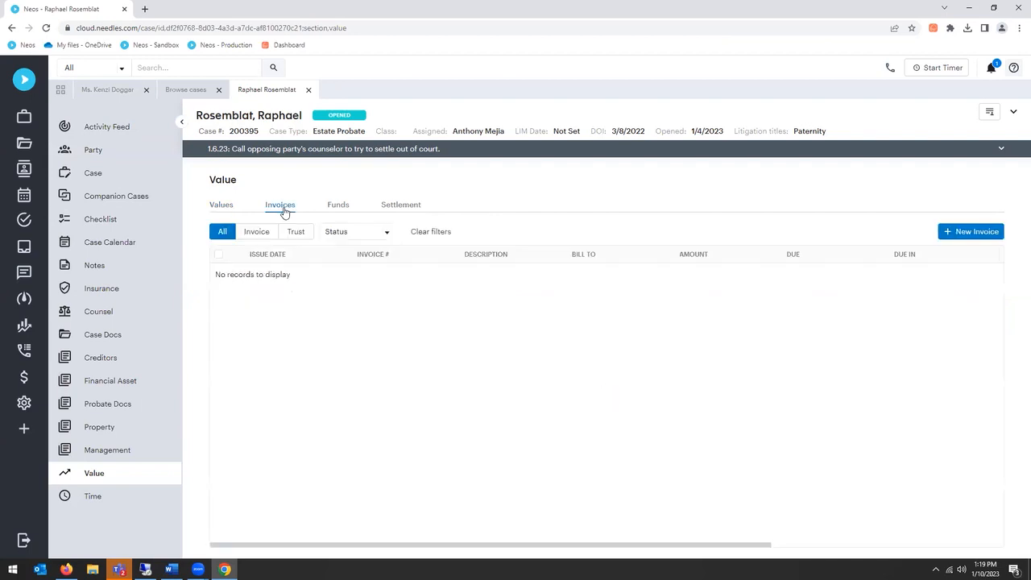
click(967, 232)
click(467, 291)
click(510, 291)
click(511, 315)
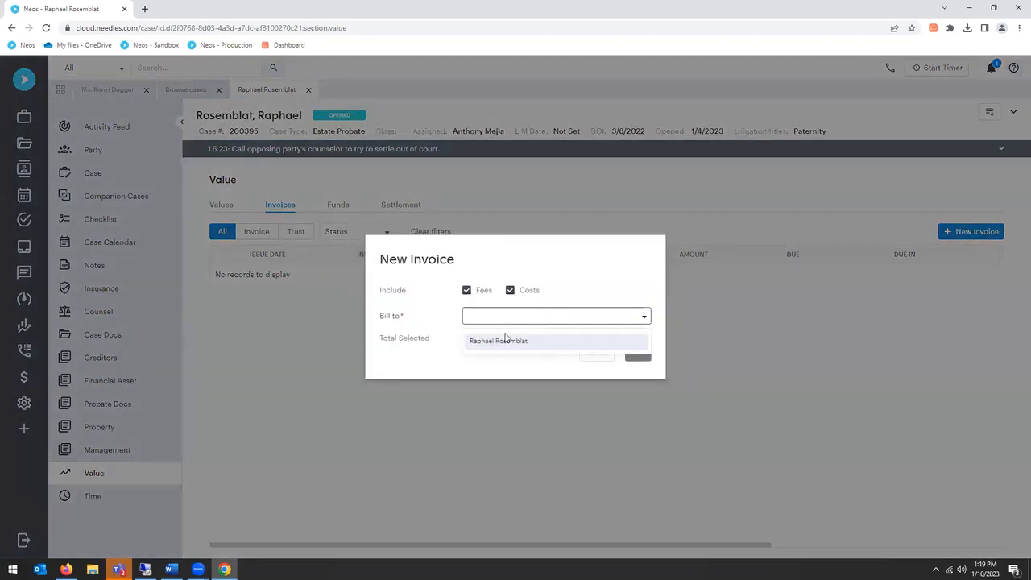
click(500, 342)
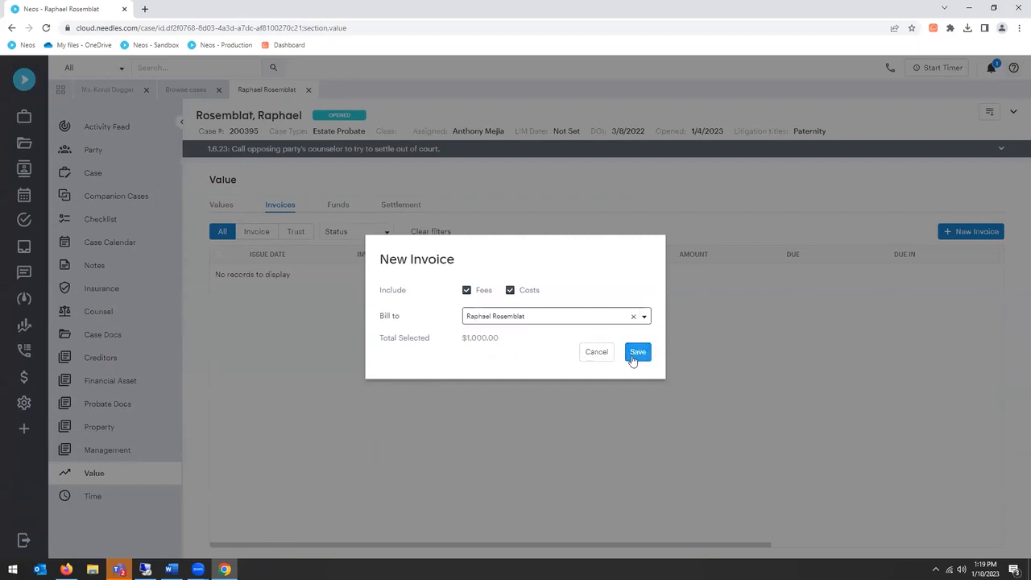
click(634, 355)
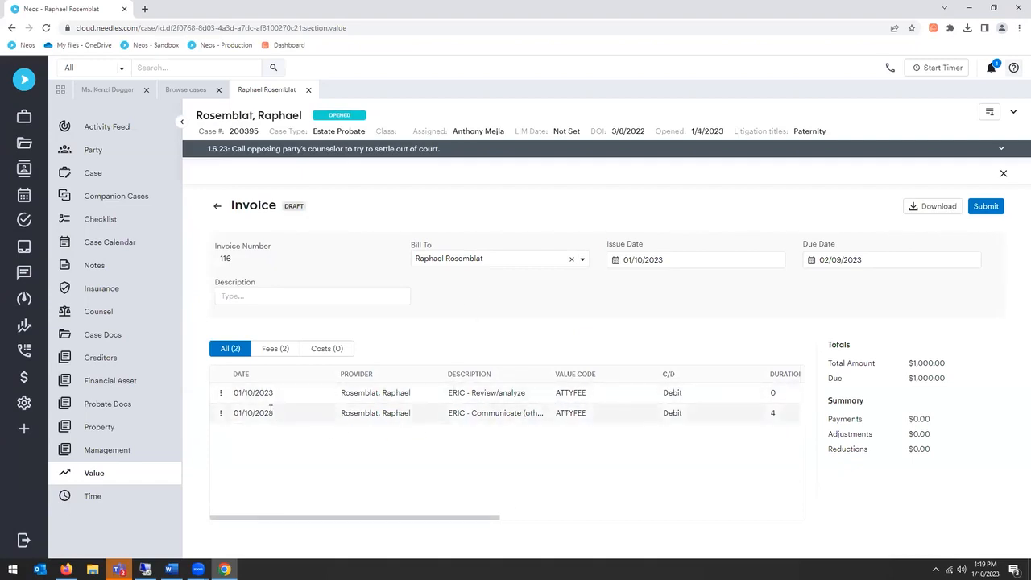
Step: Download the draft invoice in Word format
click(937, 208)
click(577, 295)
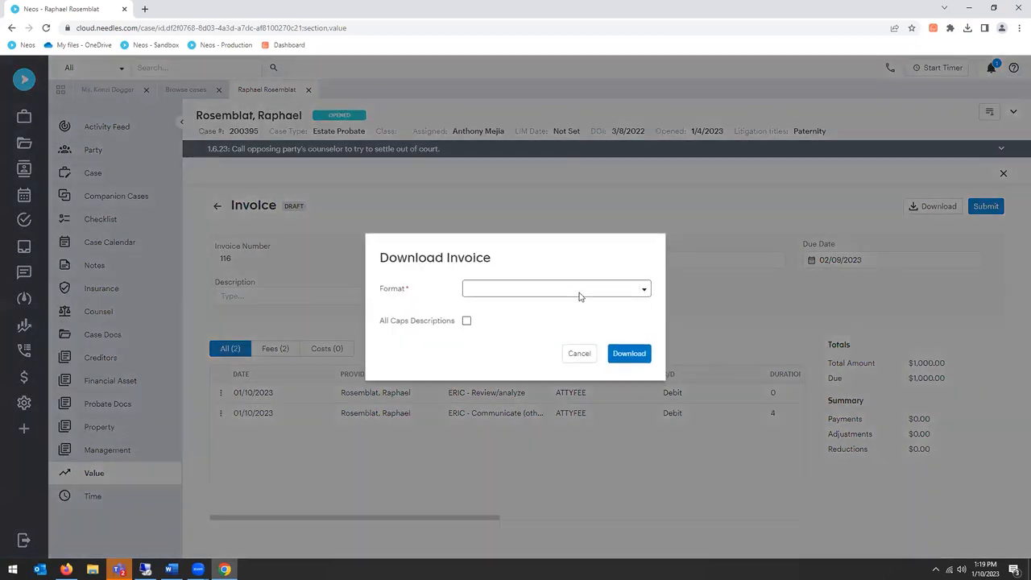
click(483, 331)
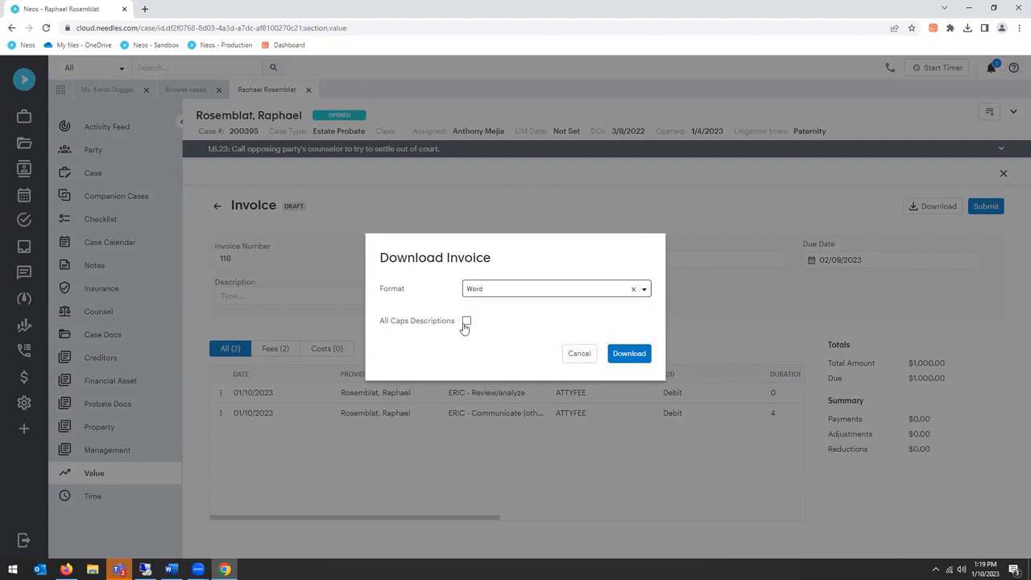
click(633, 354)
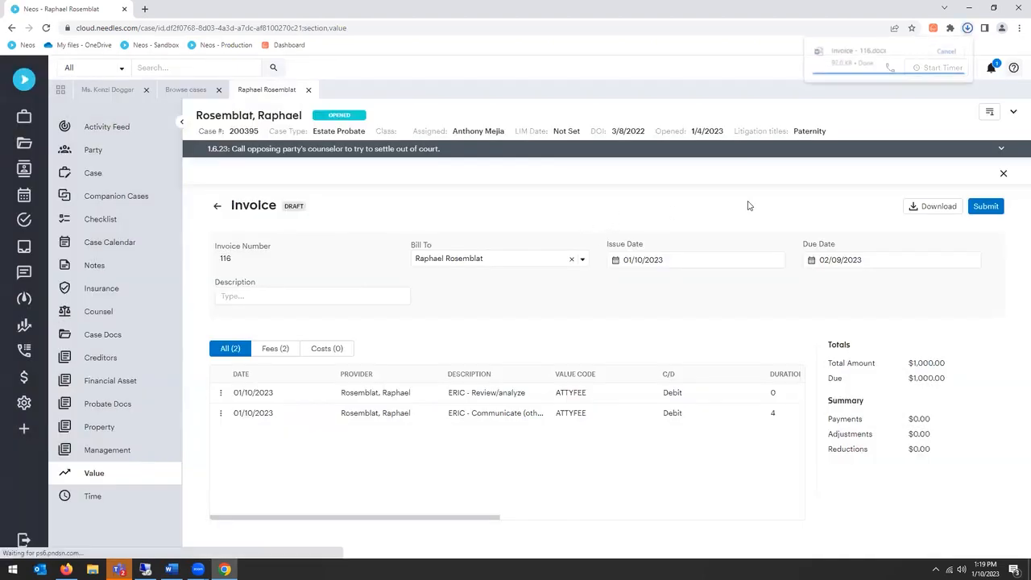
Step: Open the downloaded invoice document in Word, enable editing, review it at full window size and close it
click(856, 54)
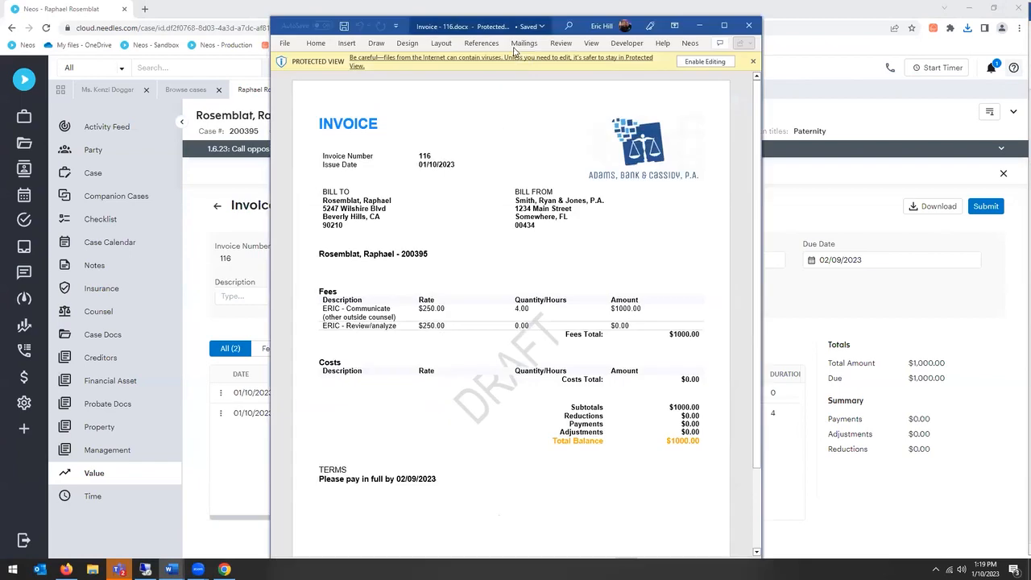
click(707, 63)
click(725, 26)
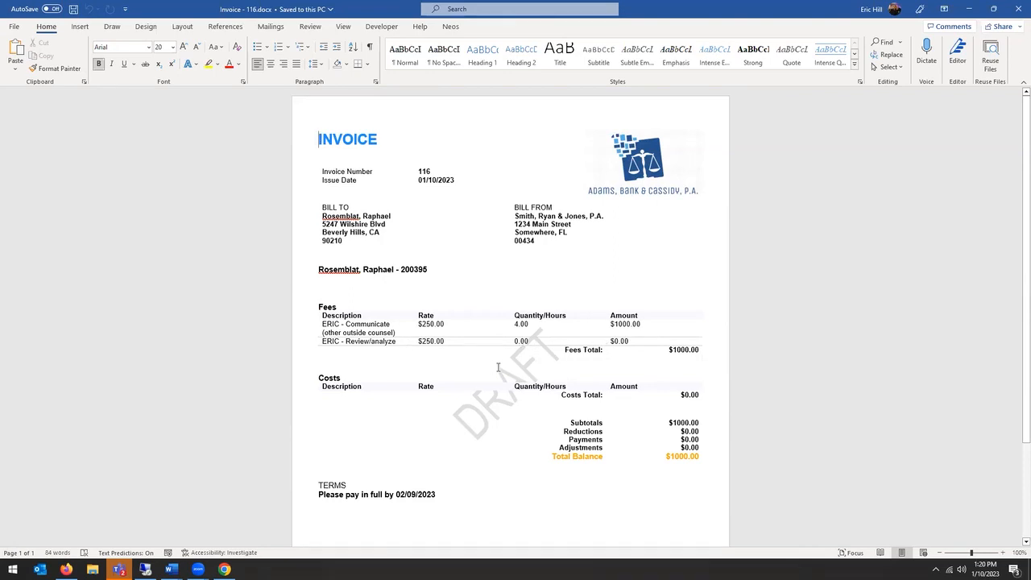
click(1017, 9)
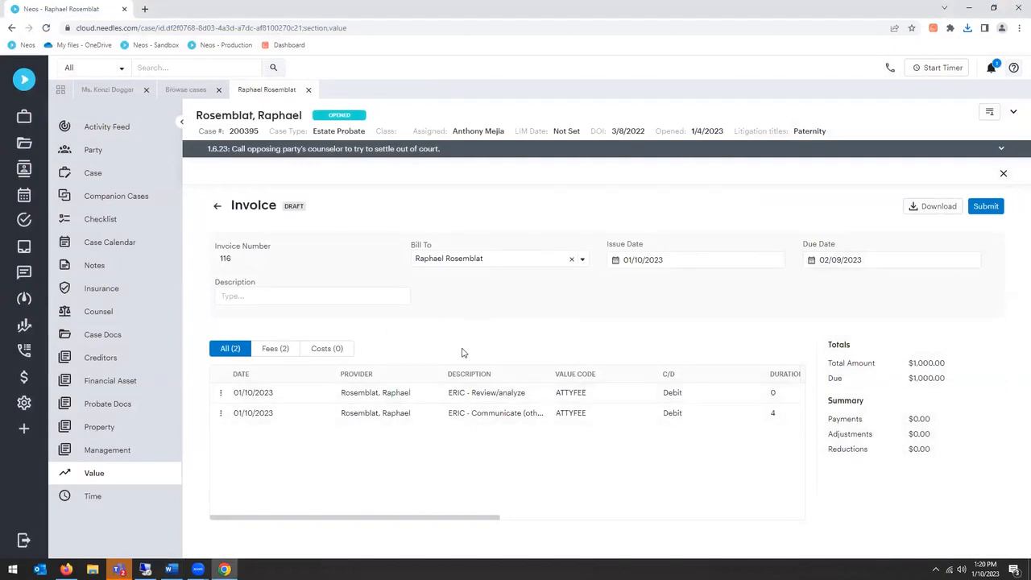
Step: Submit the draft invoice for approval and return to the case's invoice list
click(984, 208)
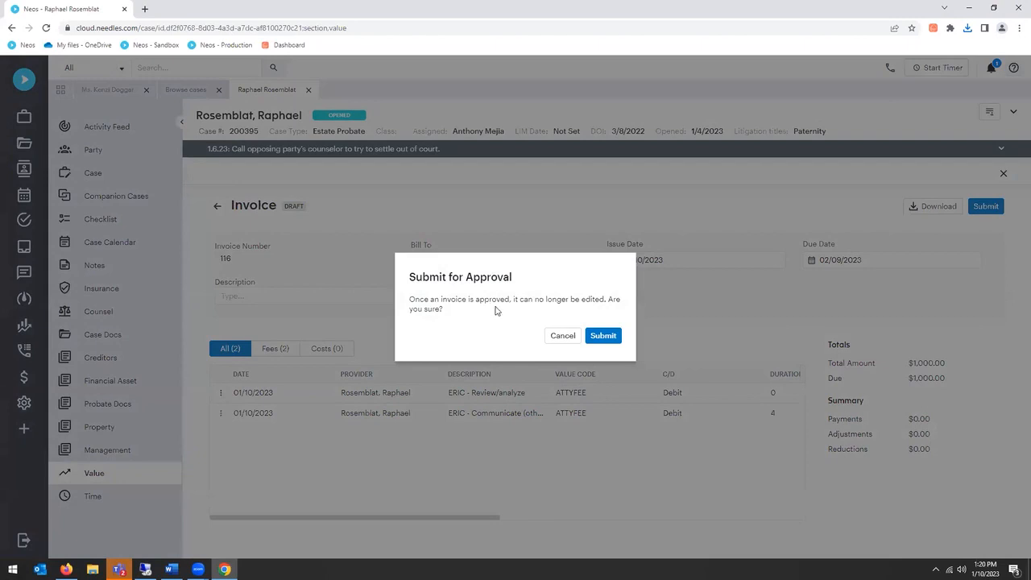
click(600, 337)
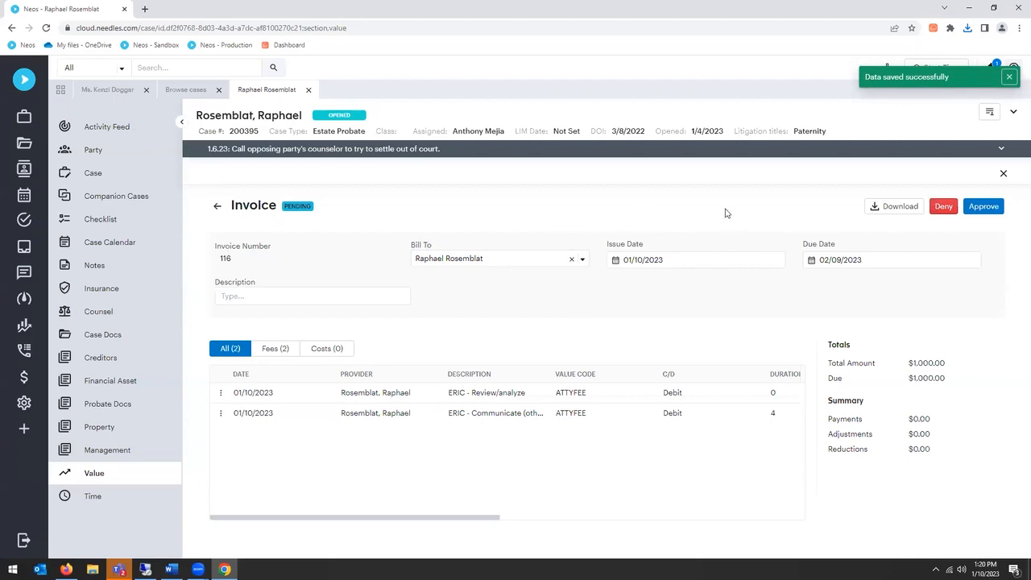
click(217, 206)
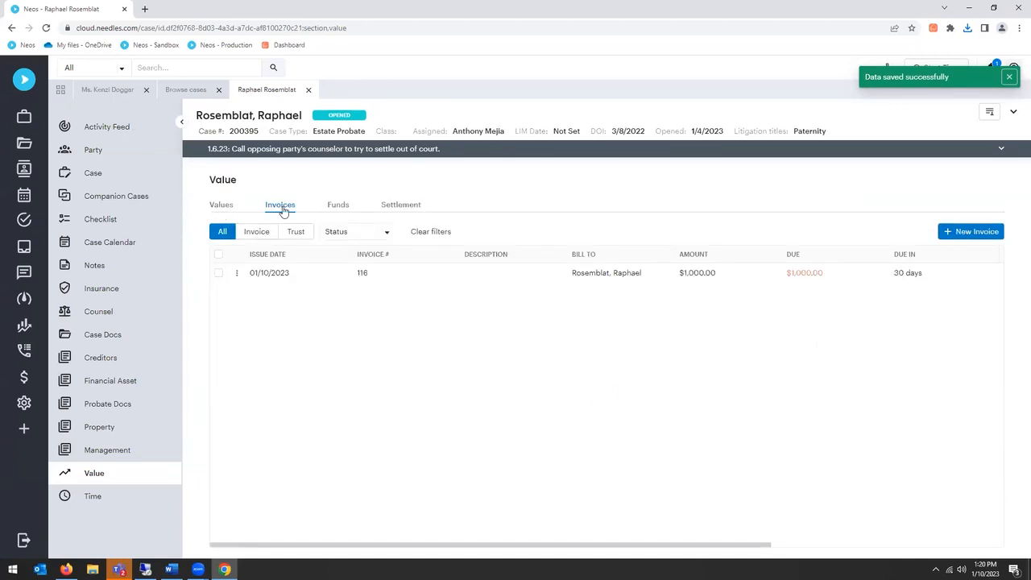
Step: Check the case's values, reopen the pending invoice and approve it
click(223, 207)
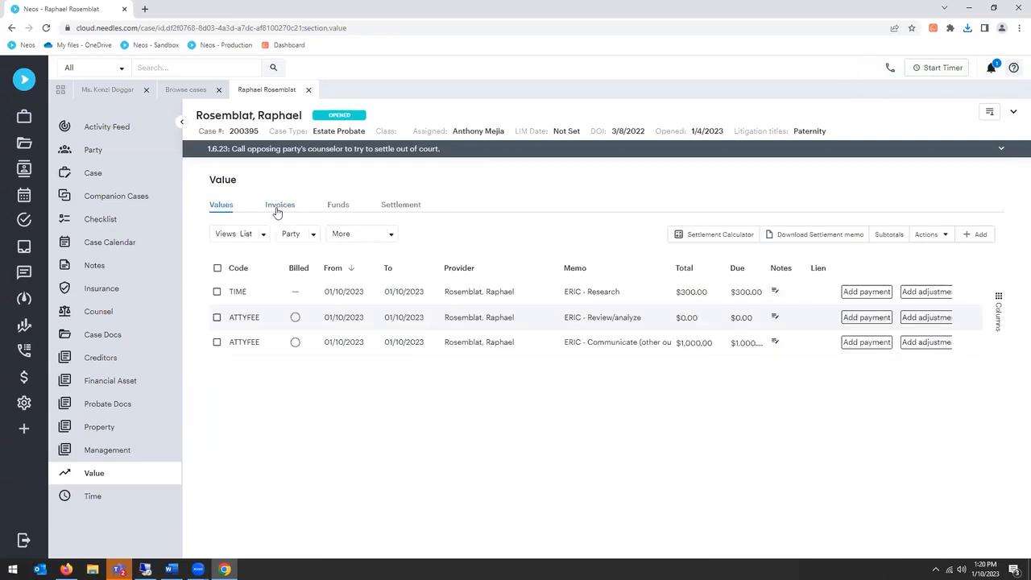
click(278, 209)
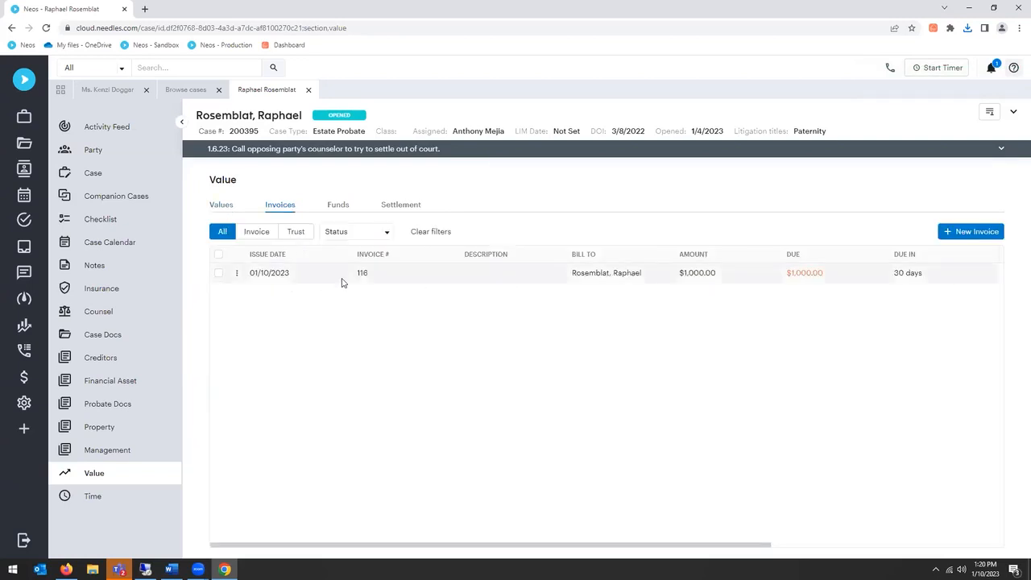
click(341, 278)
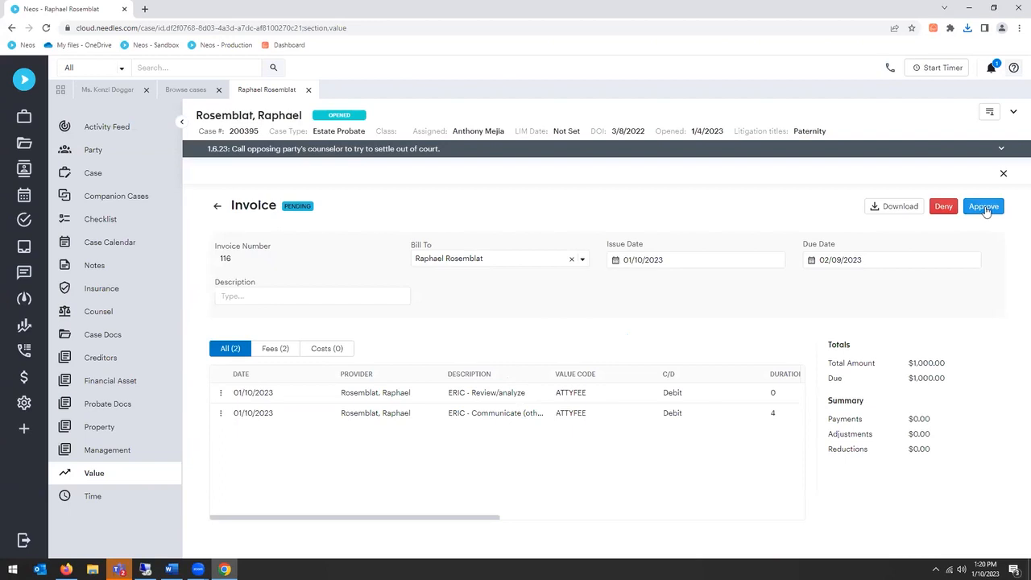
click(984, 207)
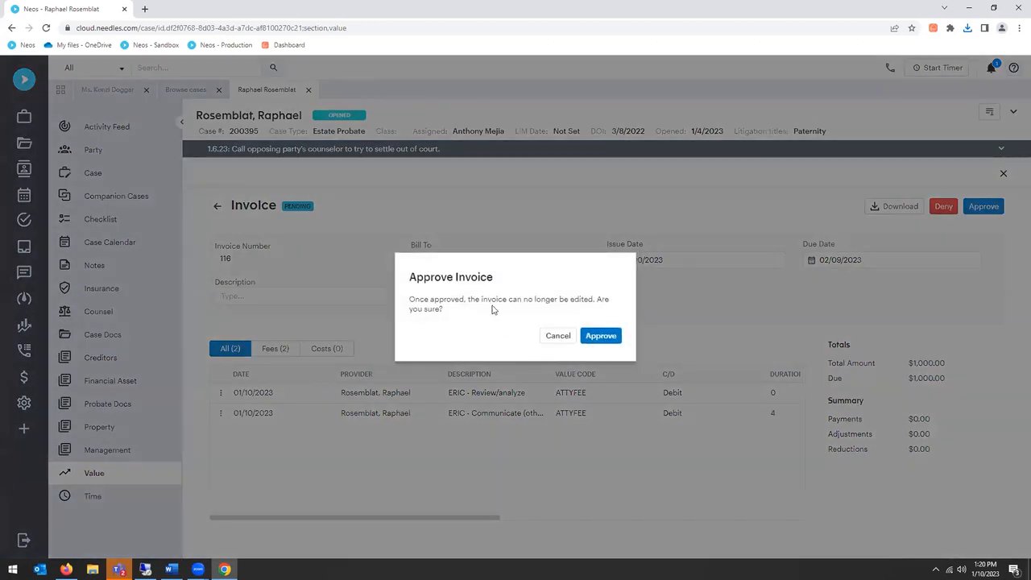
click(599, 337)
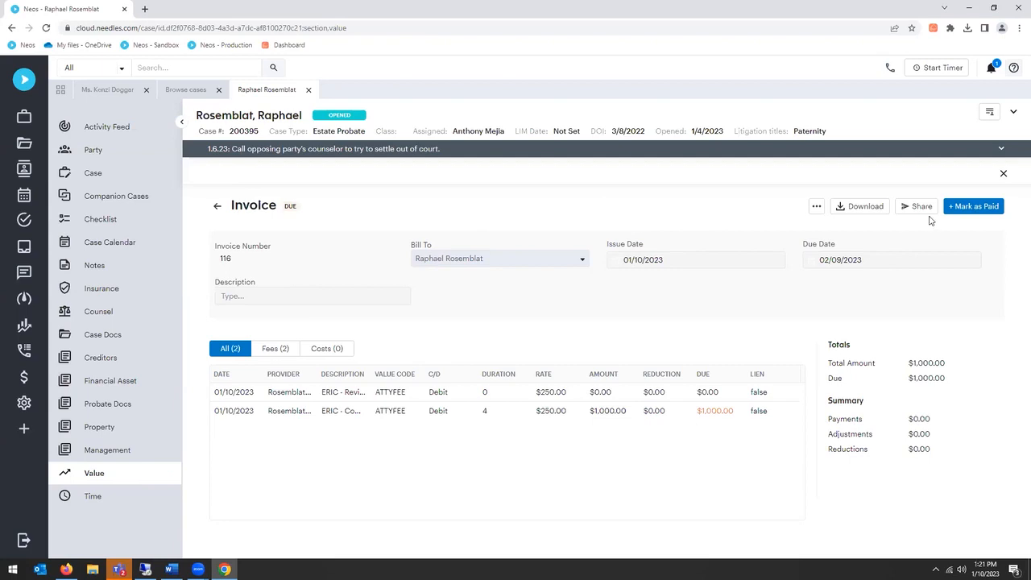
Step: Mark the approved invoice as paid and return to the case's list of values
click(986, 207)
click(538, 327)
click(525, 352)
click(636, 352)
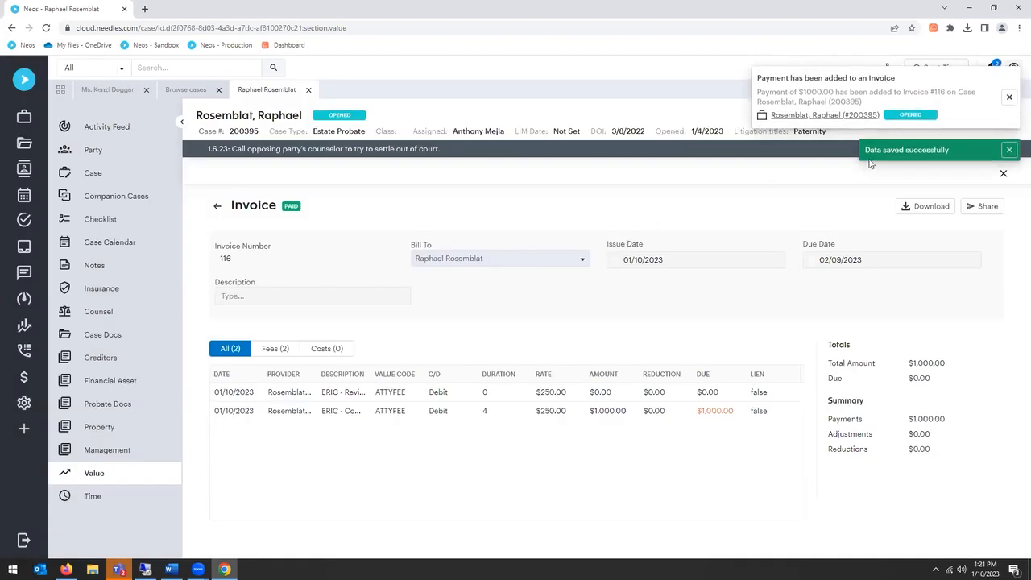
click(217, 207)
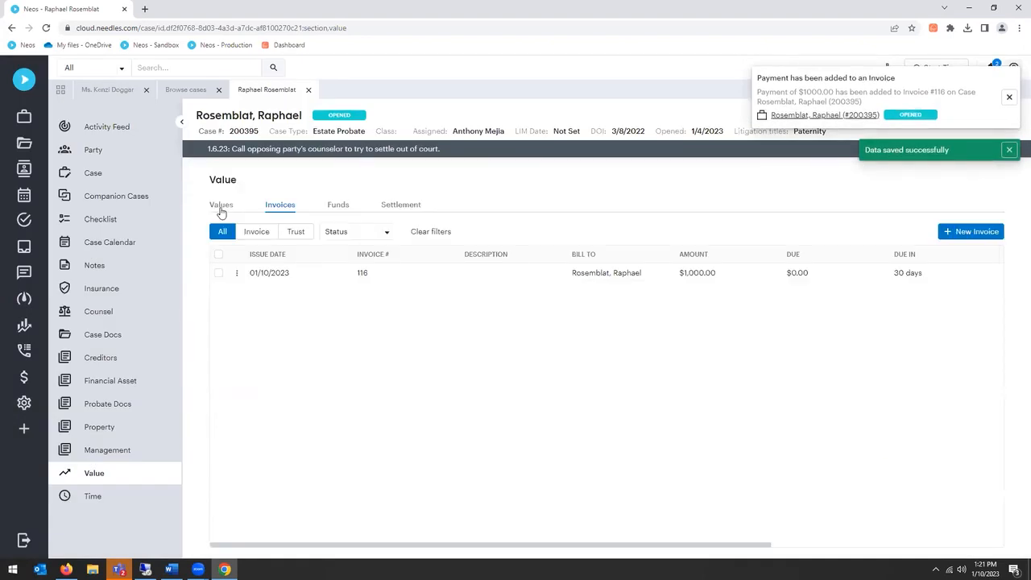
click(222, 207)
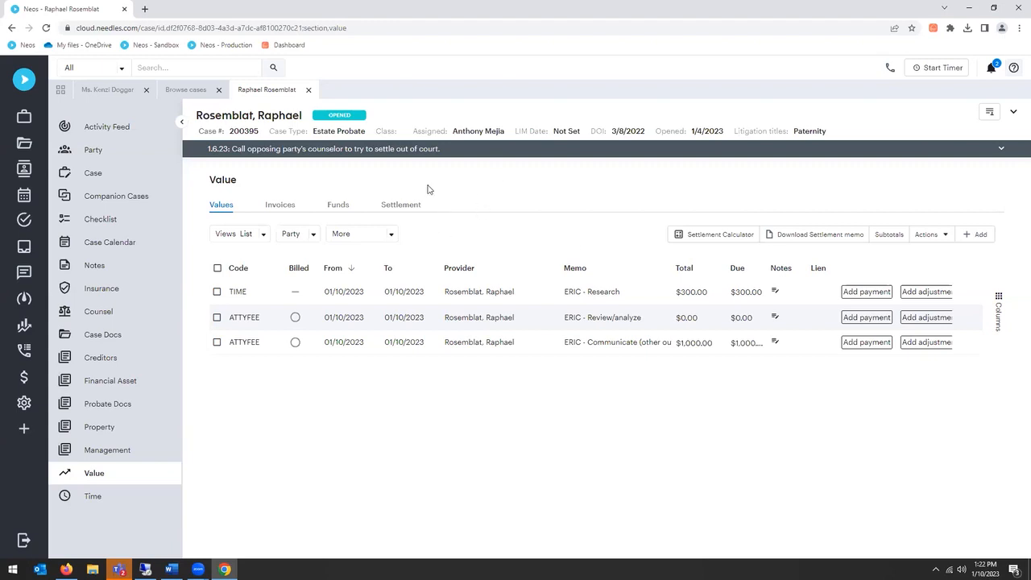
Step: In the open MVA case, start a new value entry with the value code CASEEXP and an amount of $150
click(121, 89)
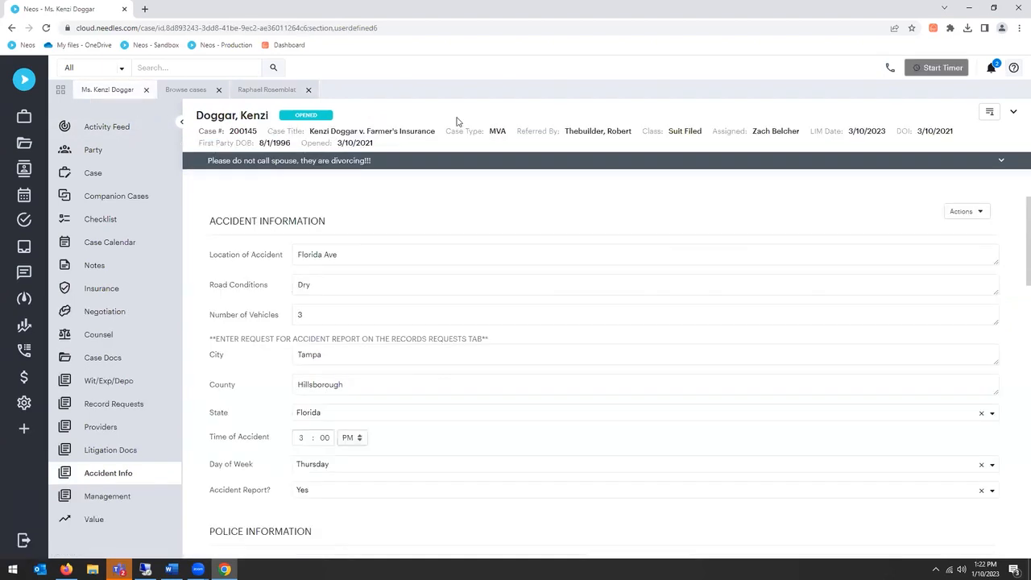
click(112, 524)
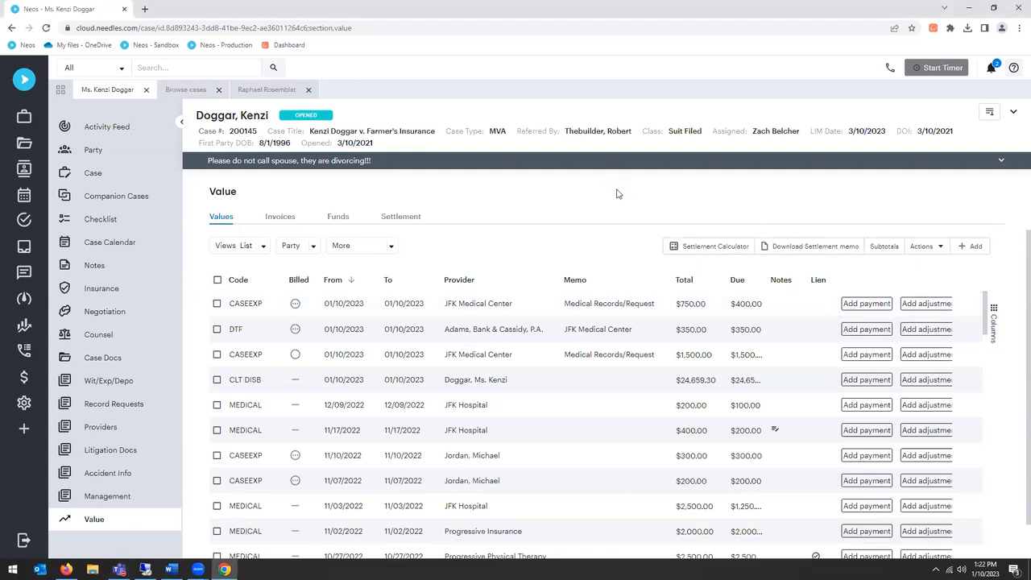
click(969, 246)
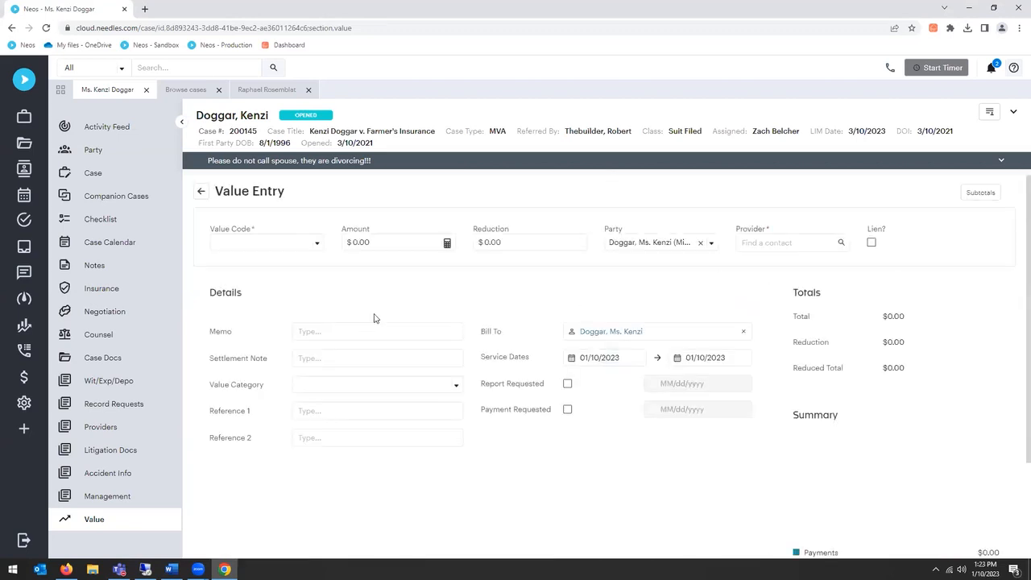
click(285, 250)
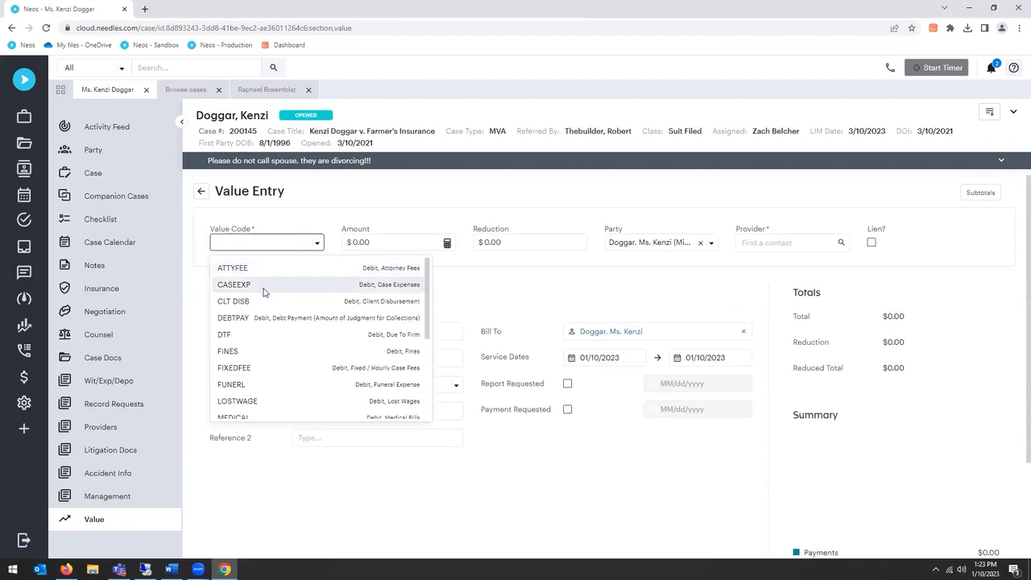
click(266, 287)
click(401, 272)
text(150)
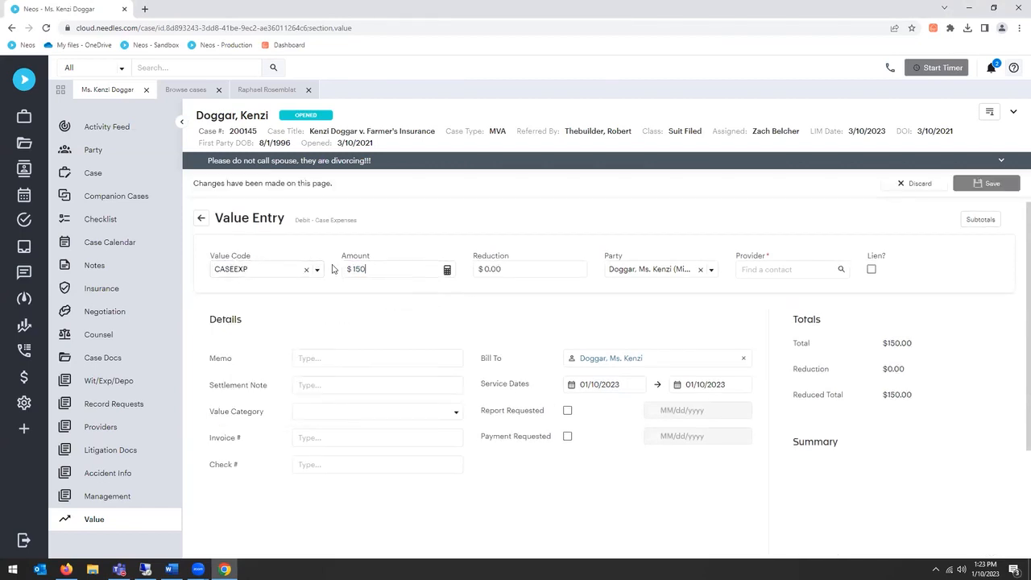
Step: Set the case expense's memo to Medical Bill and its value category to Expert Report
click(537, 320)
click(381, 360)
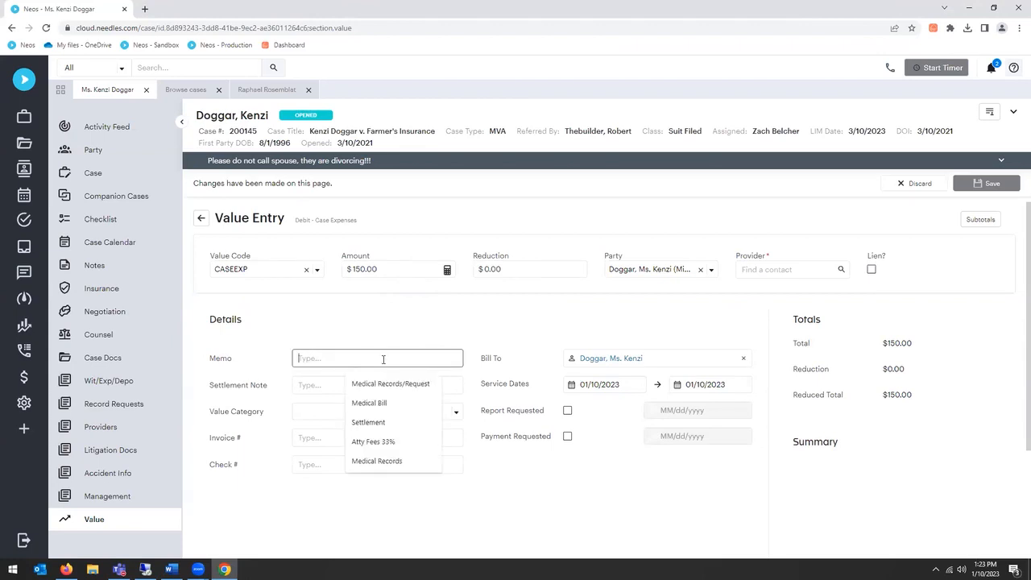
click(388, 404)
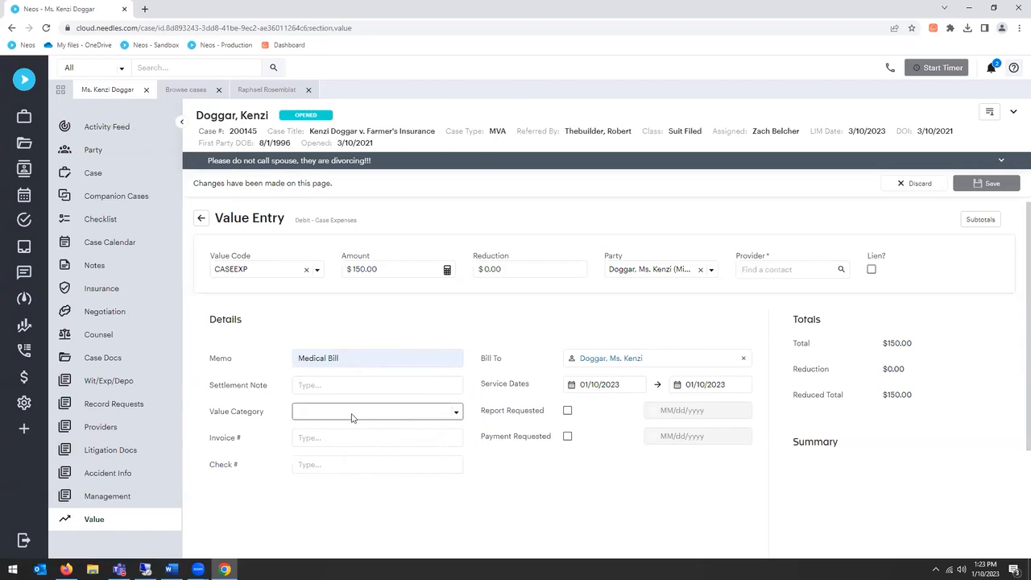
click(358, 411)
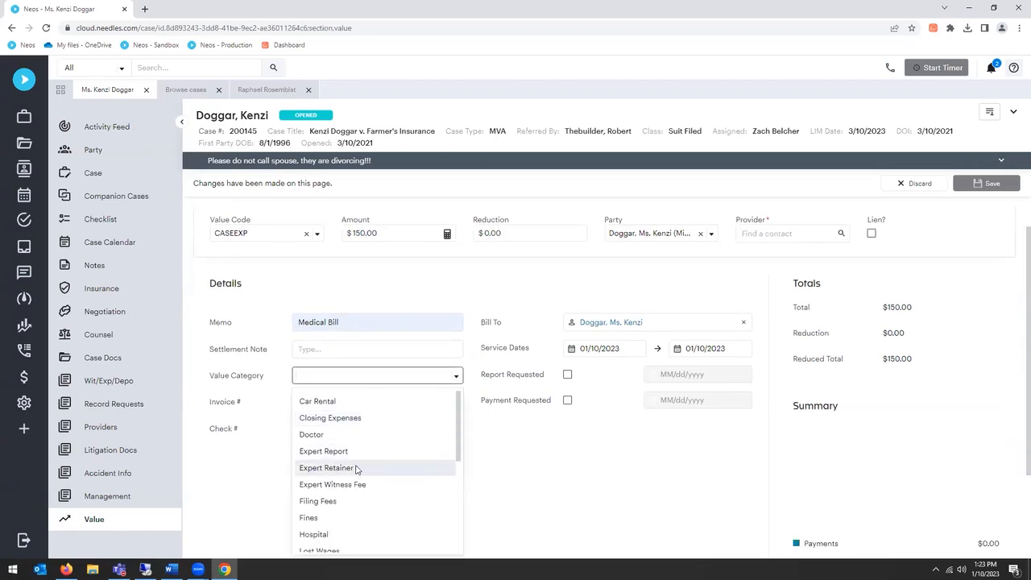
click(338, 451)
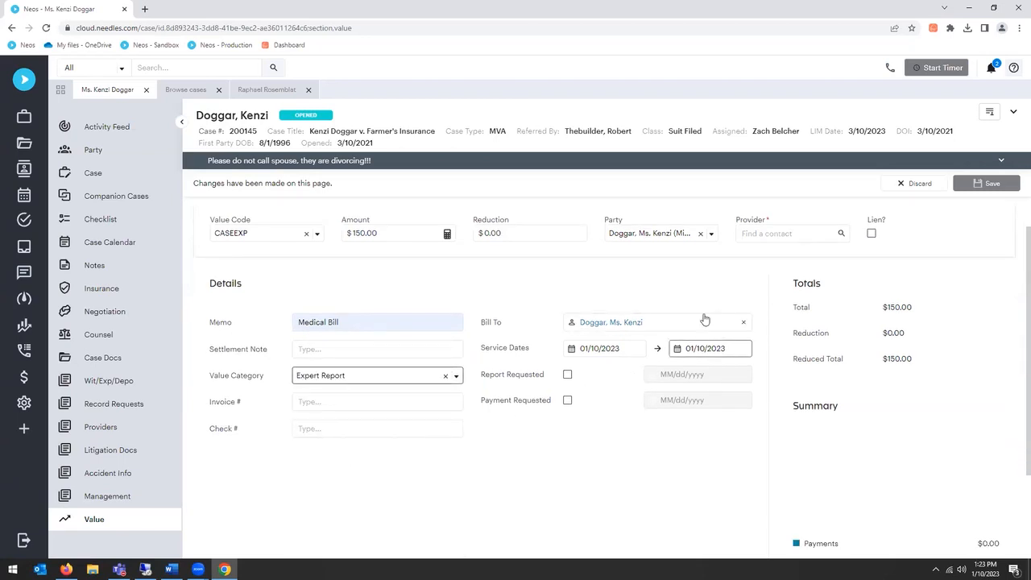
Step: Choose the plaintiff from the MVA case's parties as the expense's provider and save the value entry
click(821, 233)
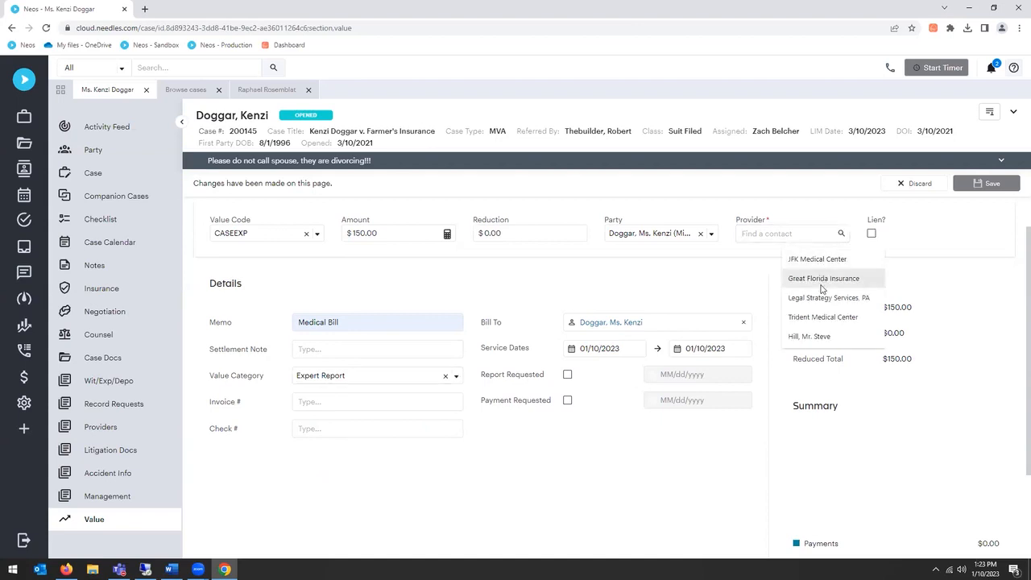
click(841, 234)
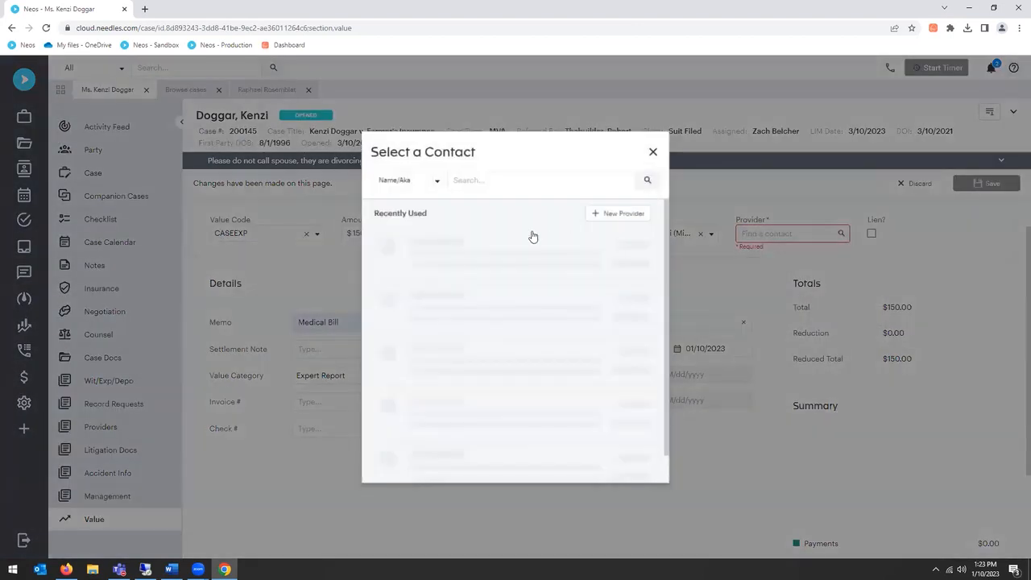
text(Doggar)
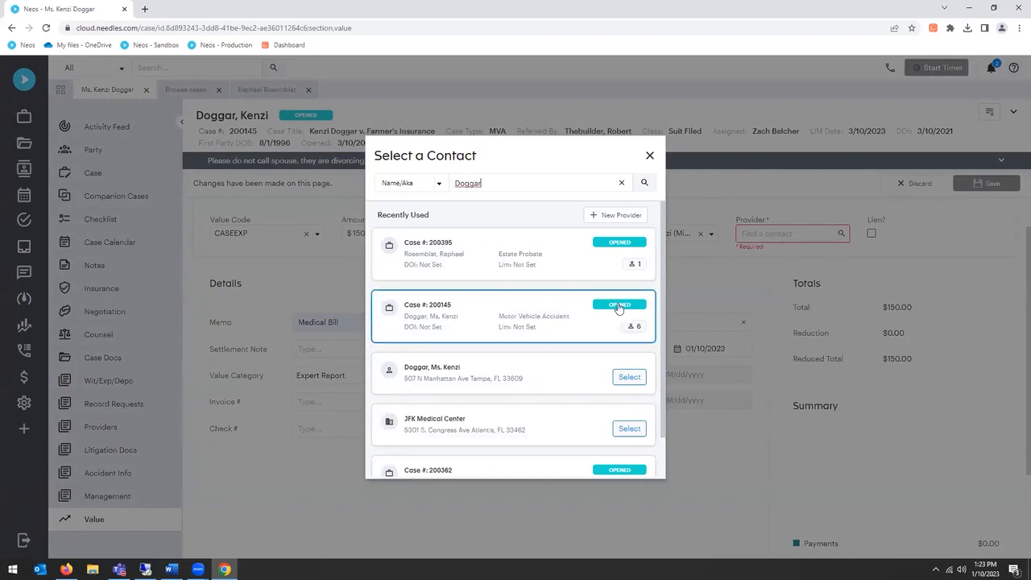
click(560, 325)
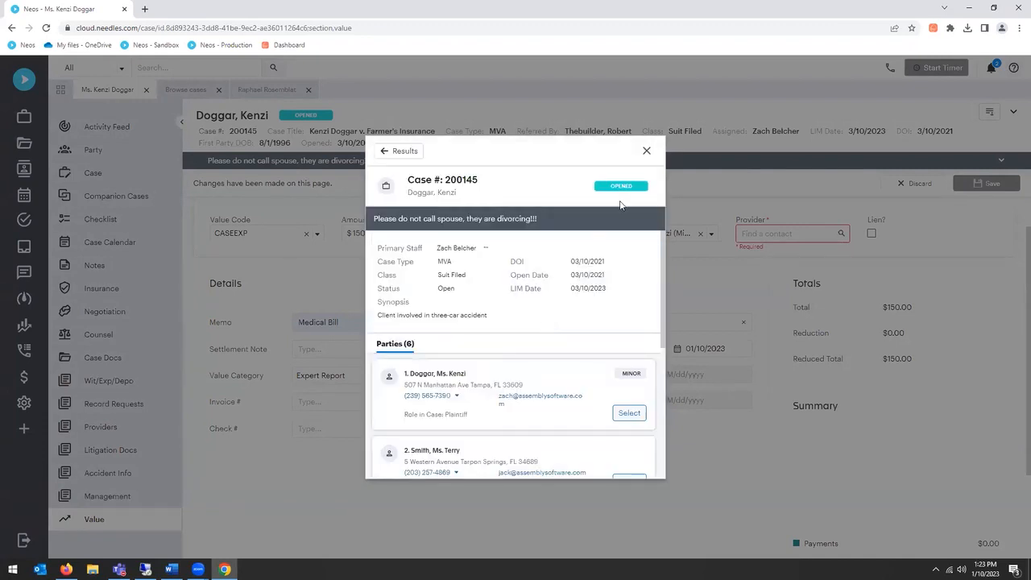
click(630, 414)
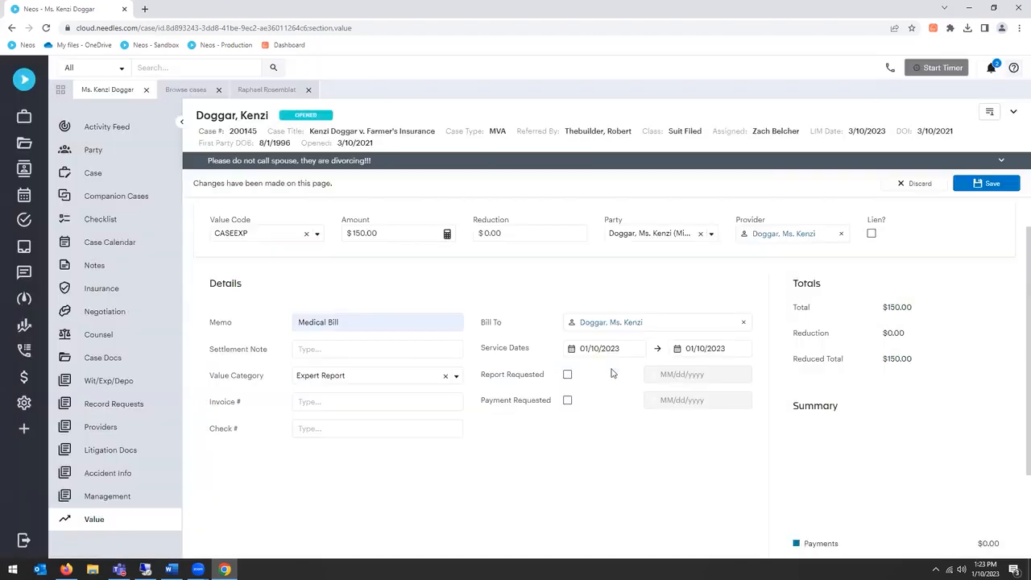
click(984, 186)
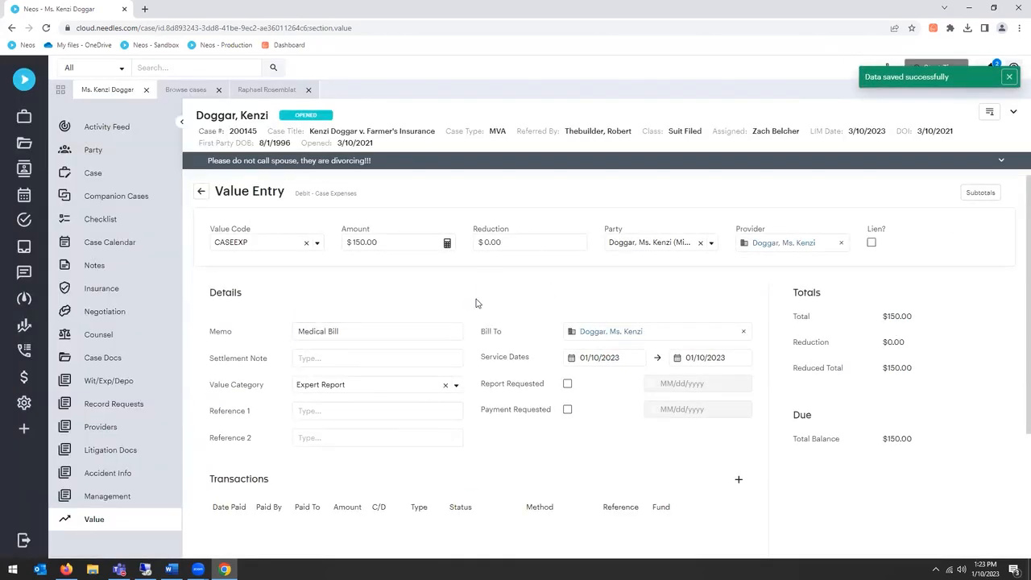
Step: Add a $150 payment transaction paid by Us to Provider, save its check request and return to the list of values
scroll(536, 315, down, 2)
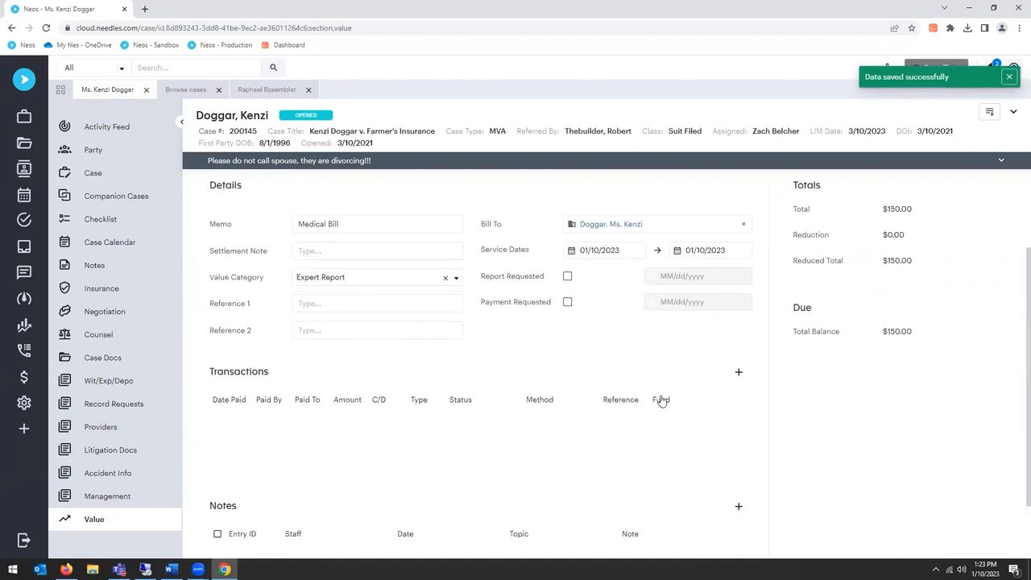
click(738, 372)
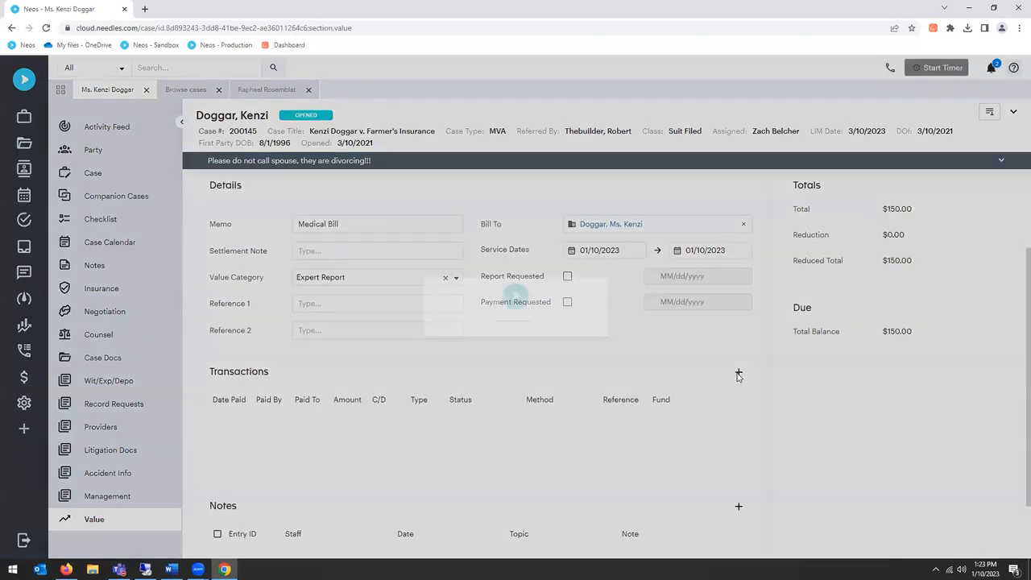
click(474, 242)
key(BackSpace)
text(150)
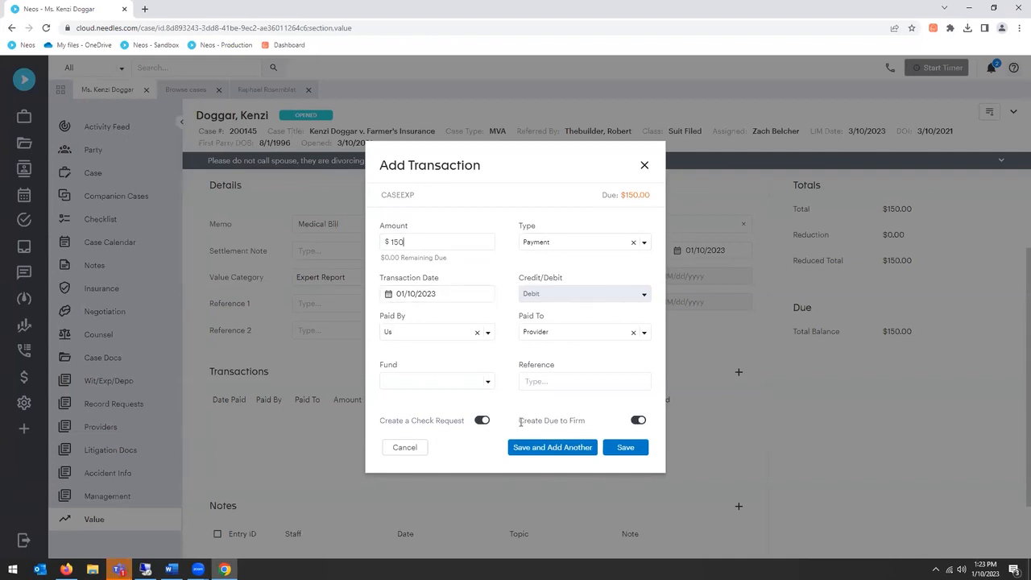
click(627, 448)
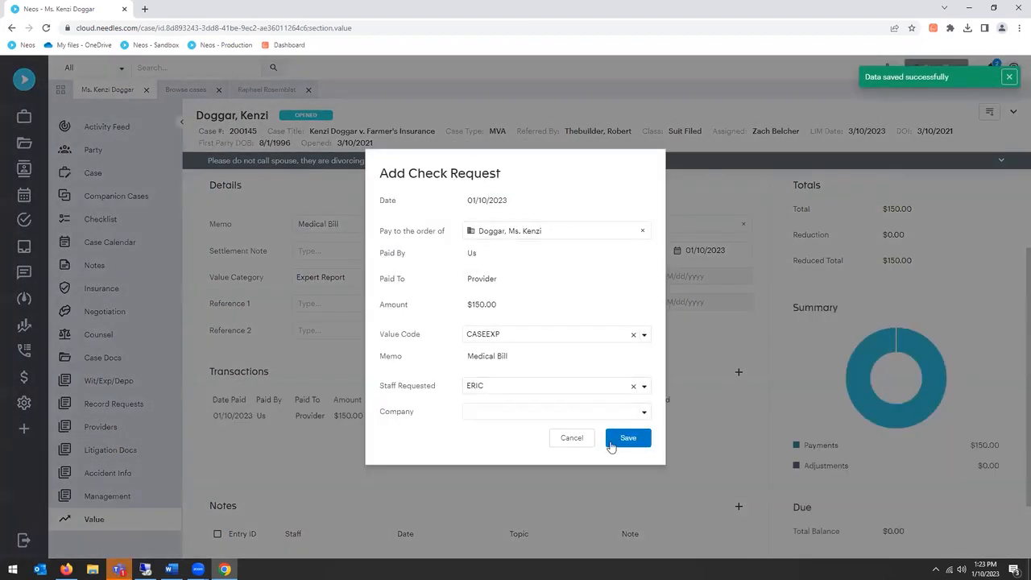
click(626, 441)
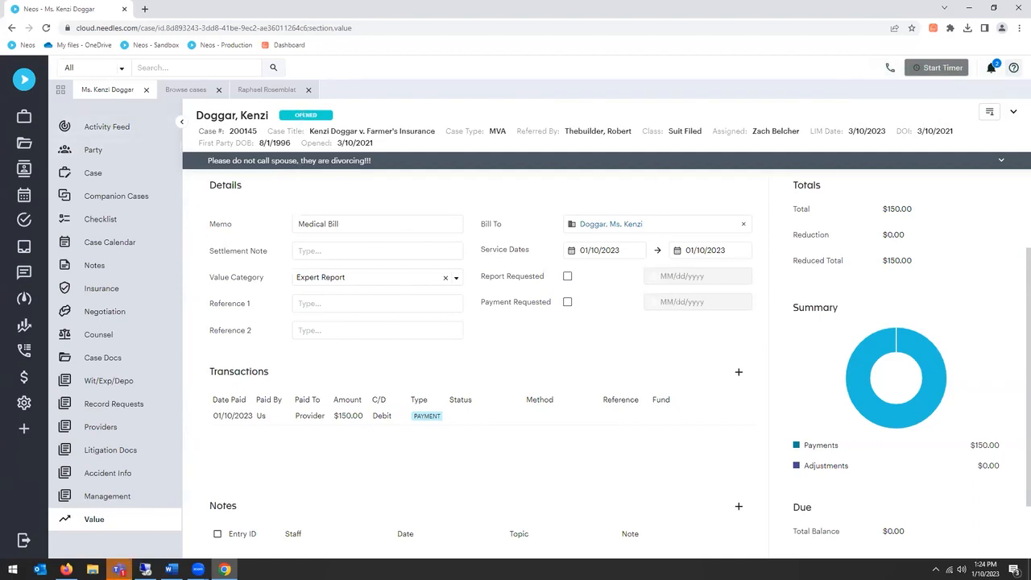
scroll(524, 230, up, 2)
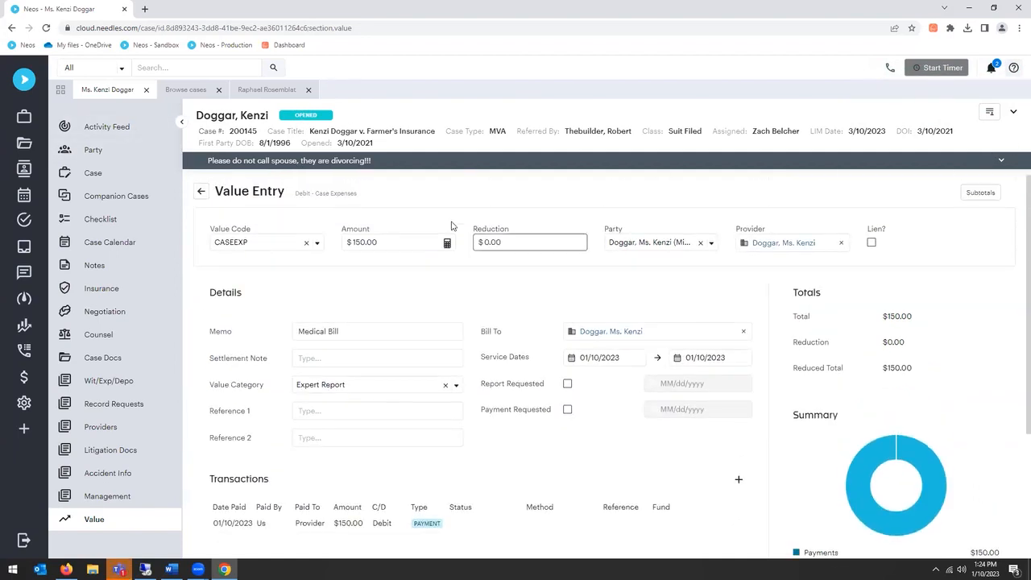
click(200, 191)
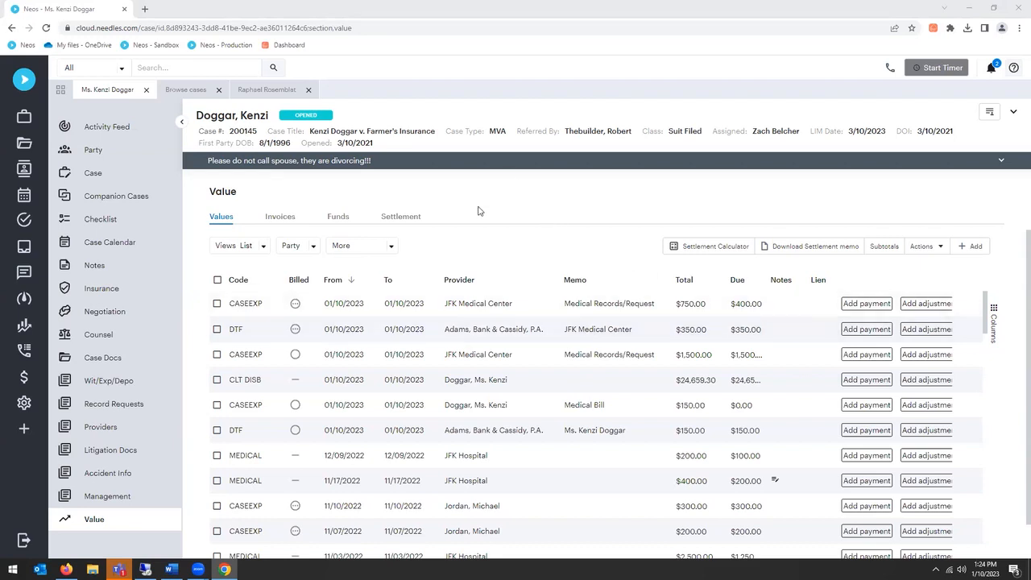
Step: In the open Estate Probate case, start a new time entry with the task code A102 - Research
click(271, 94)
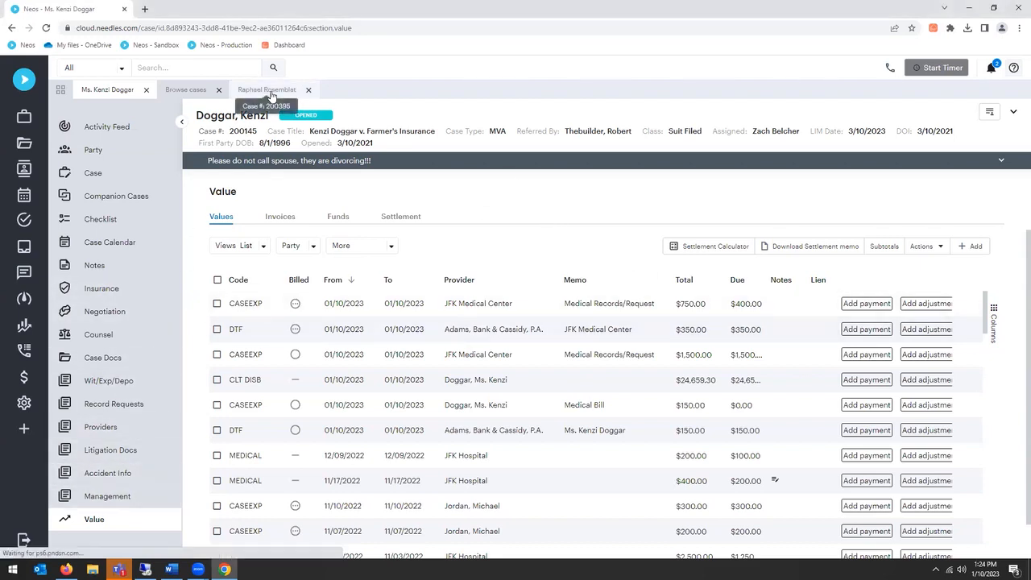
click(98, 495)
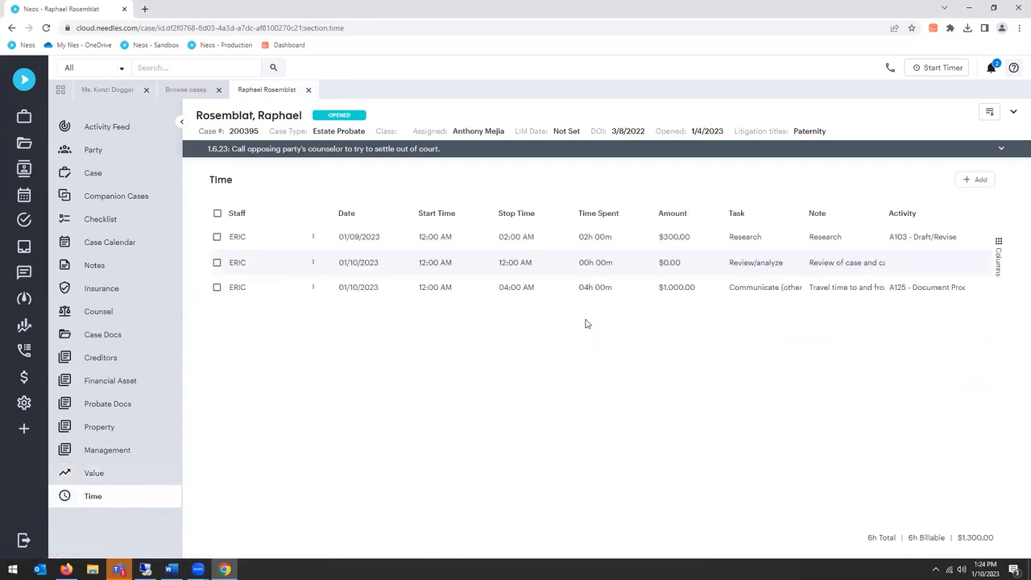
click(976, 180)
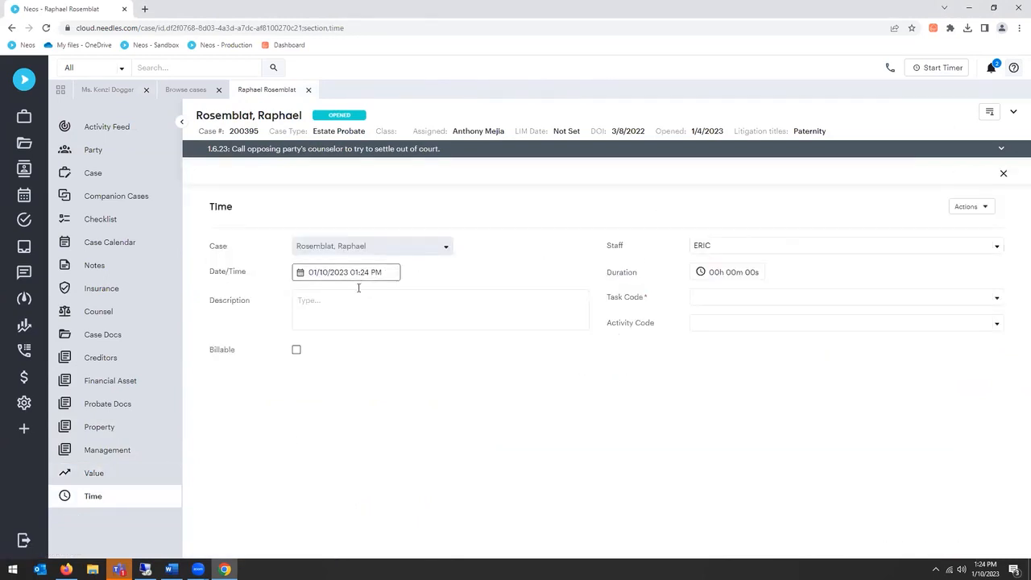
click(722, 300)
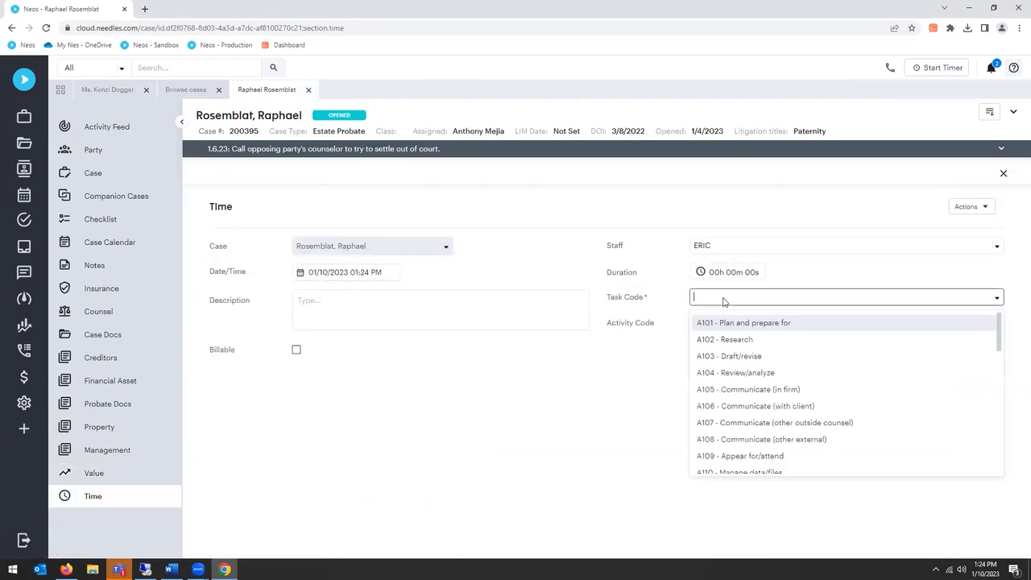
click(722, 342)
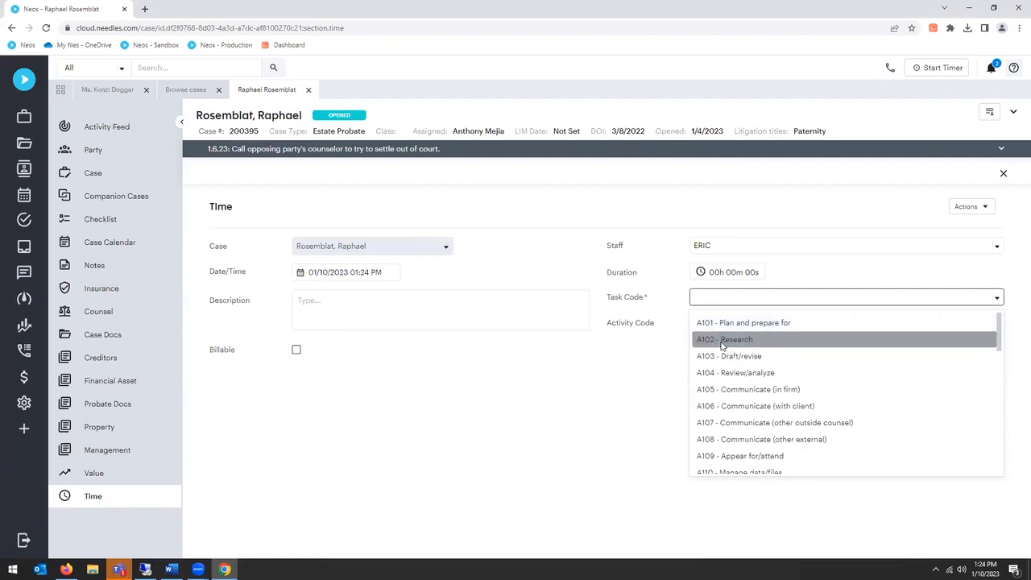
Step: Clear the entry's Billable option and set its duration to 3 hours
click(297, 351)
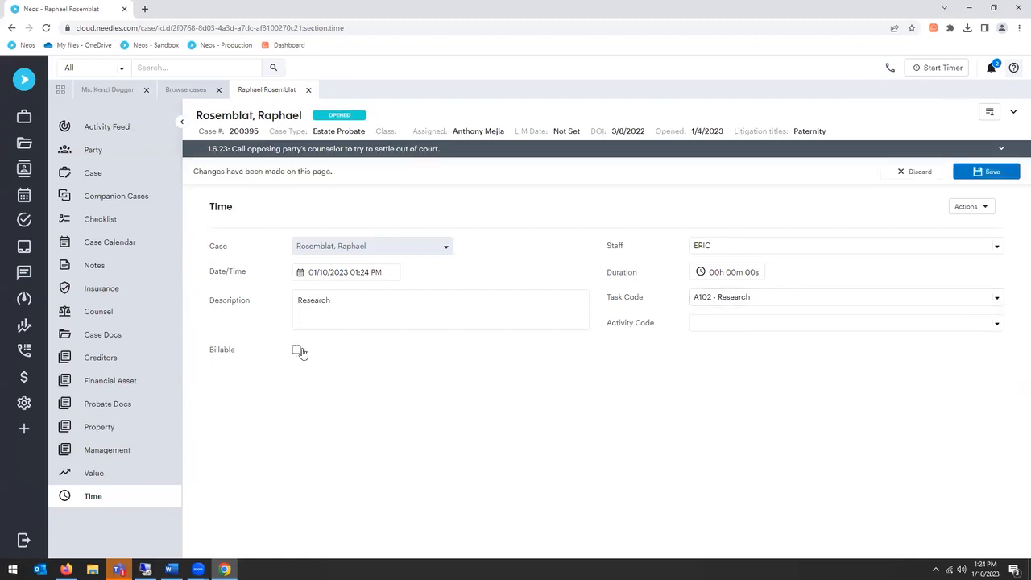
click(714, 274)
text(3)
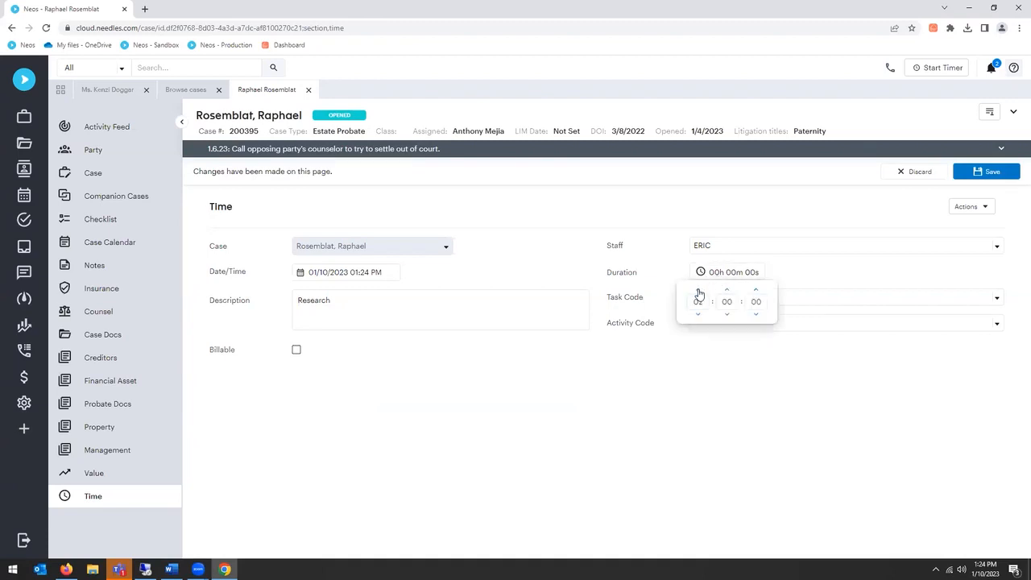
click(630, 218)
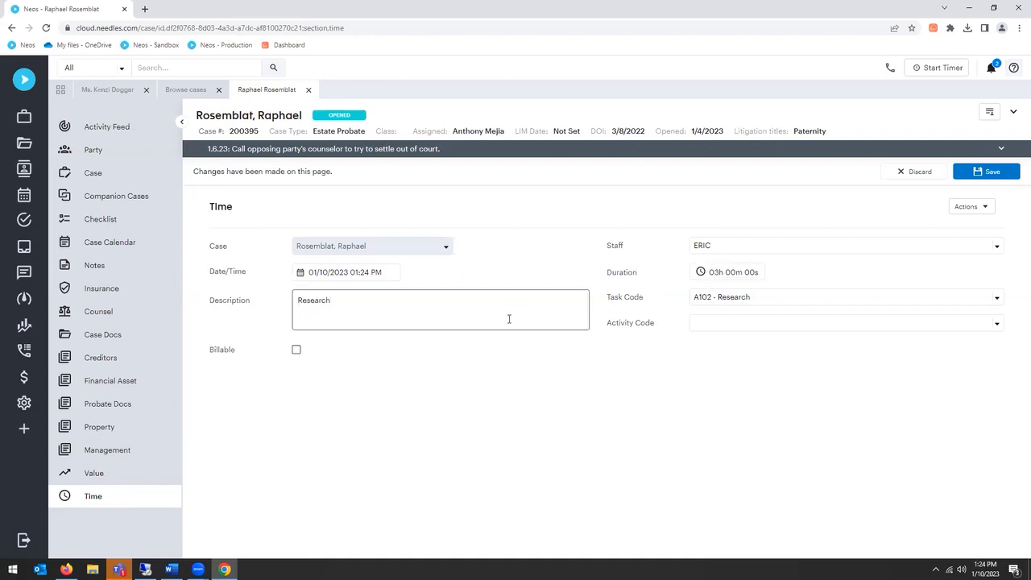
Step: Check the billing details for the time entry, then save it as non-billable and close it
click(296, 352)
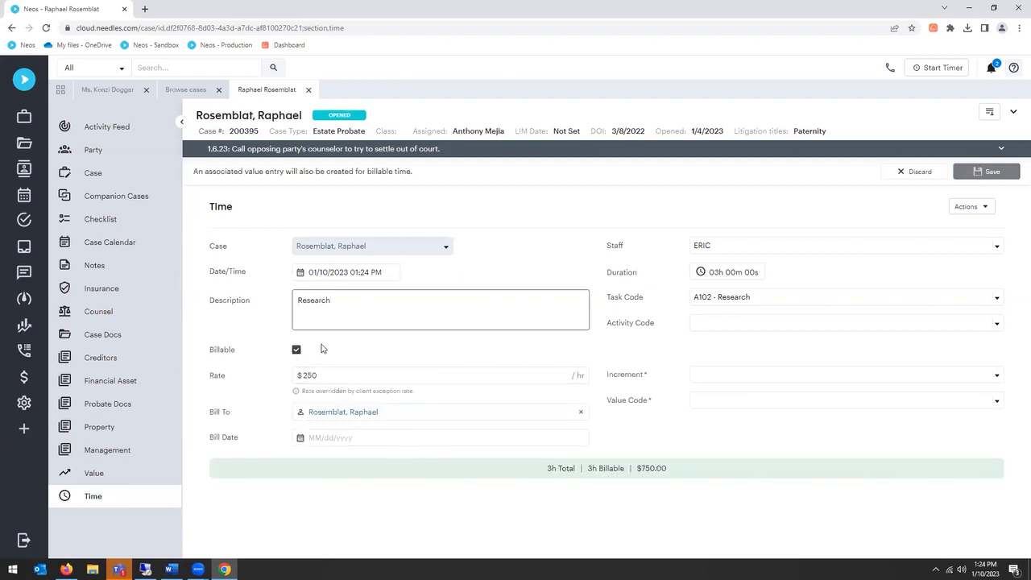
click(297, 351)
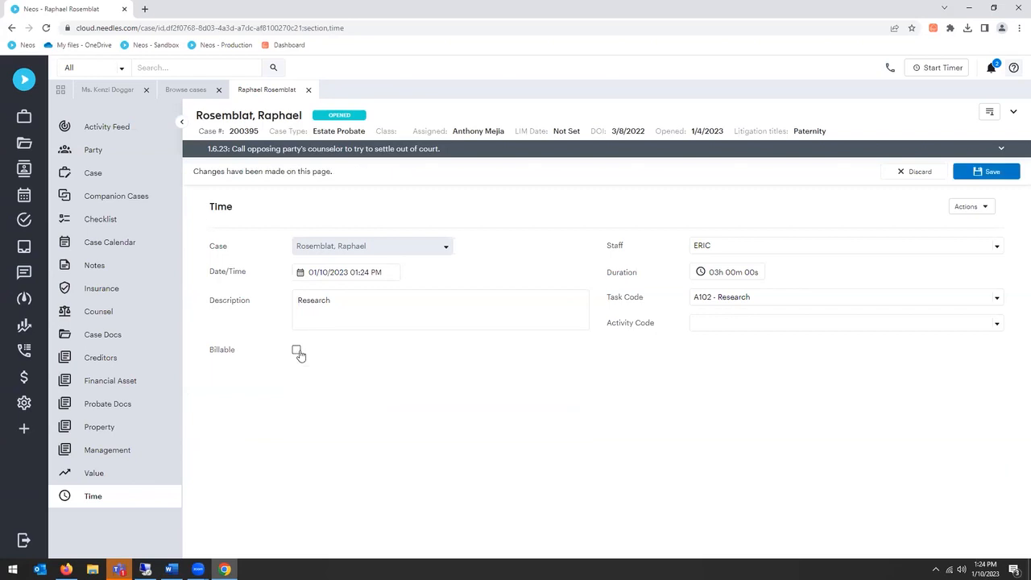
click(988, 176)
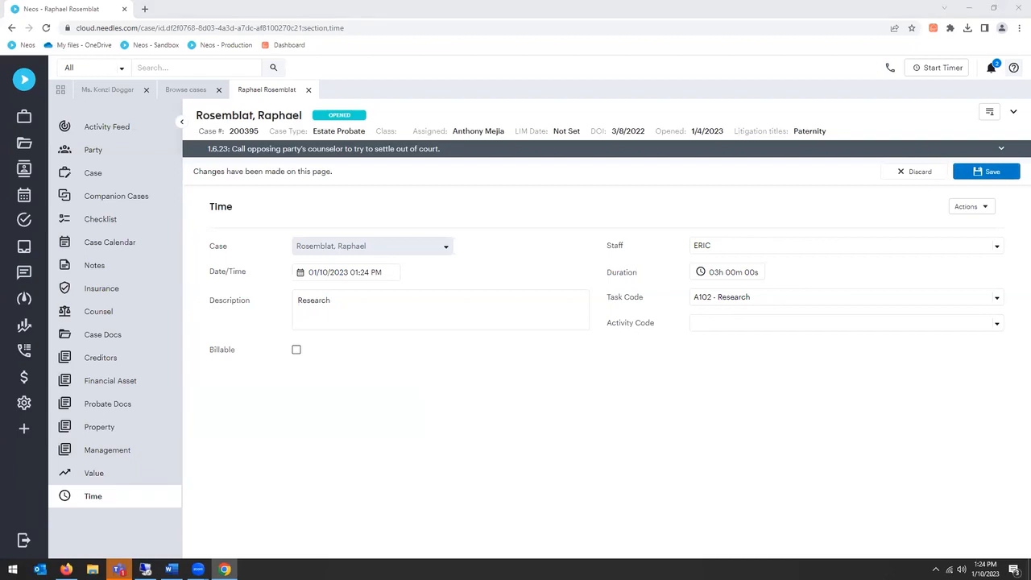
click(989, 173)
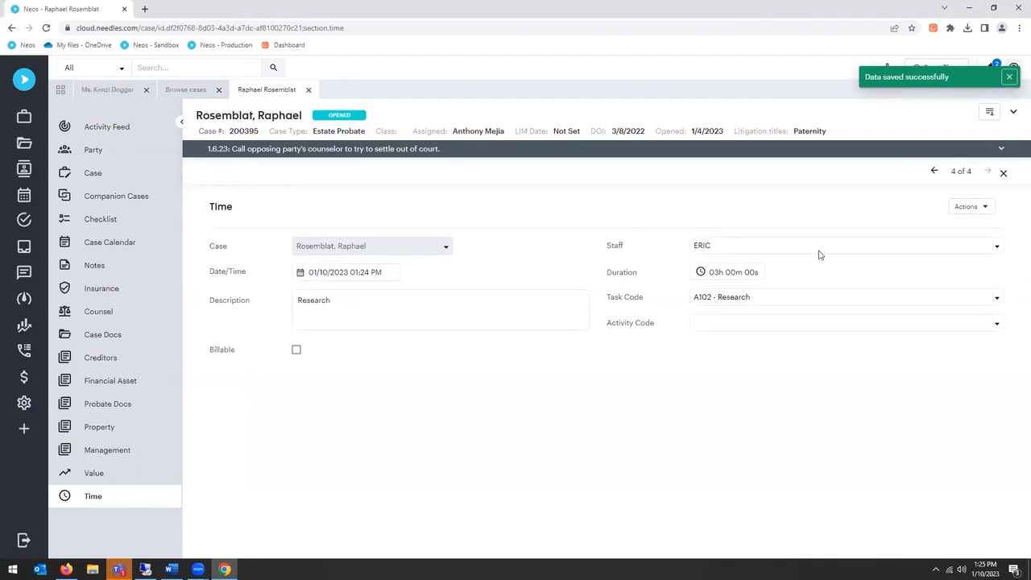
click(1003, 173)
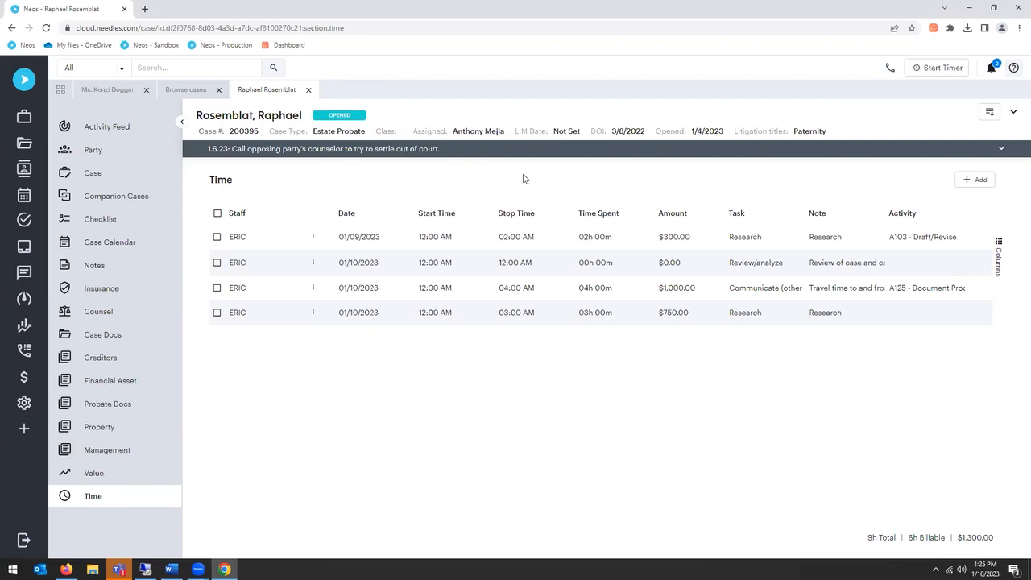
Step: Open the Value Codes mini directory in the settings and list the type options for ATTYFEE
click(24, 403)
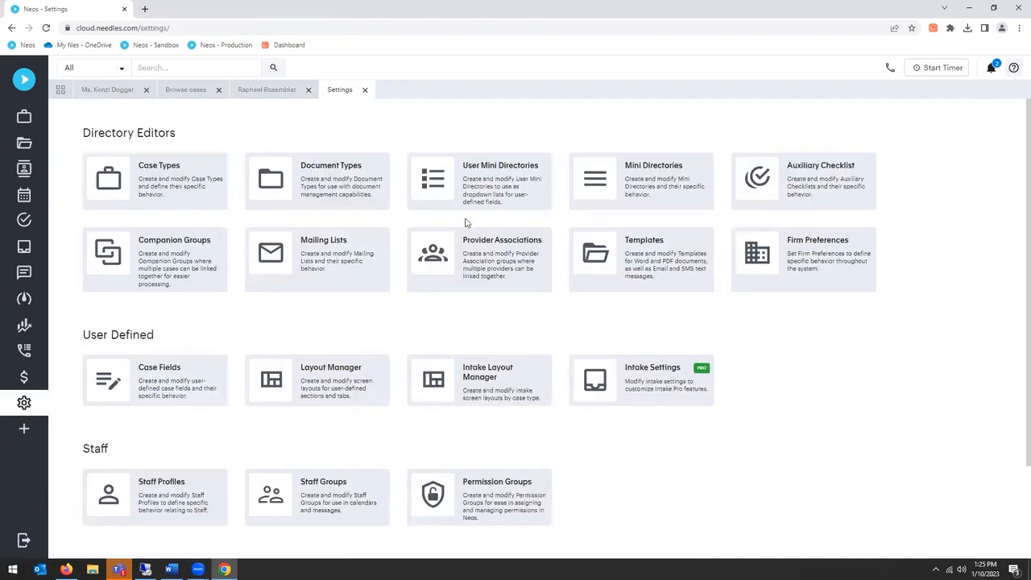
click(606, 187)
scroll(199, 385, down, 6)
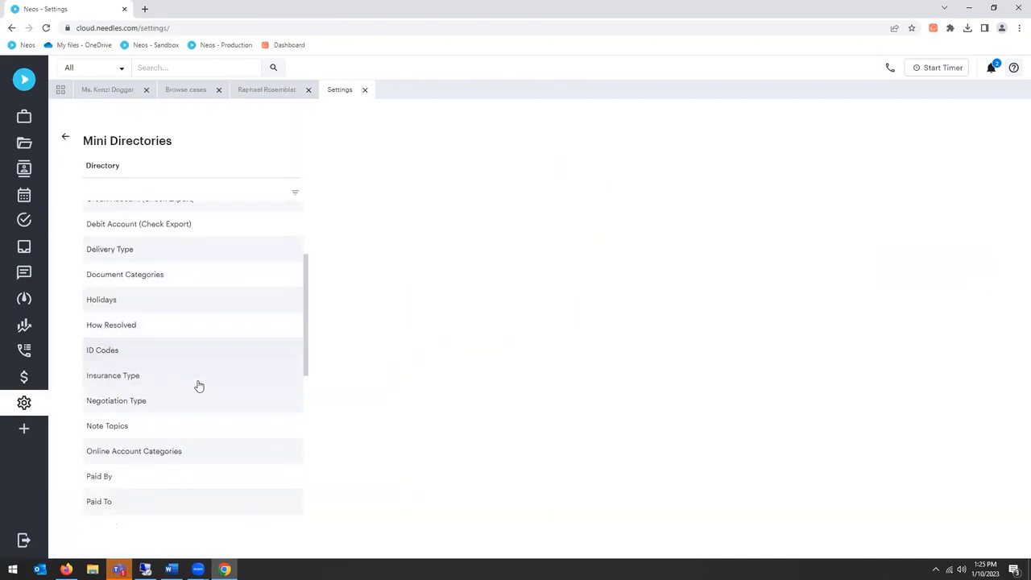
scroll(174, 457, down, 3)
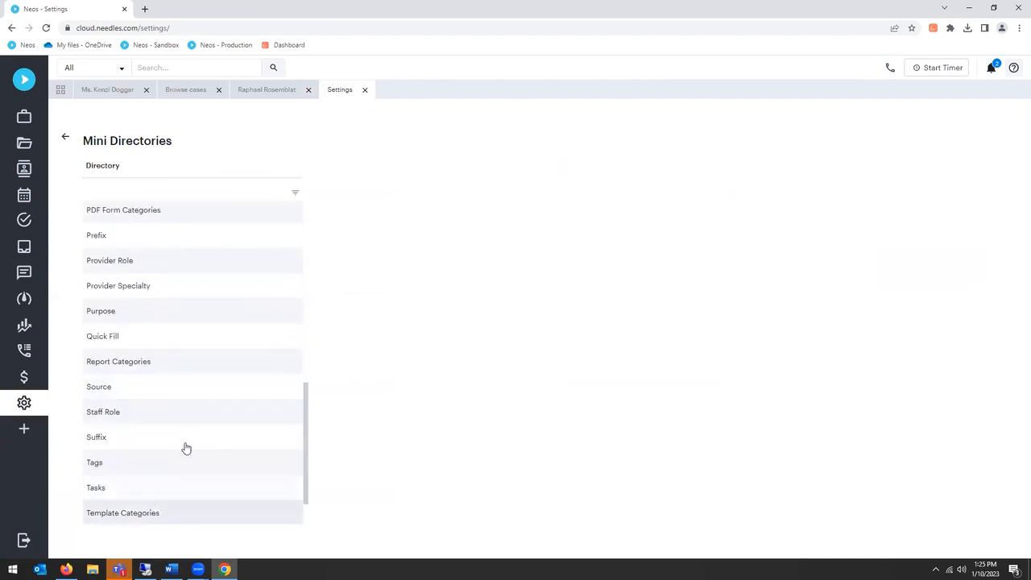
click(153, 513)
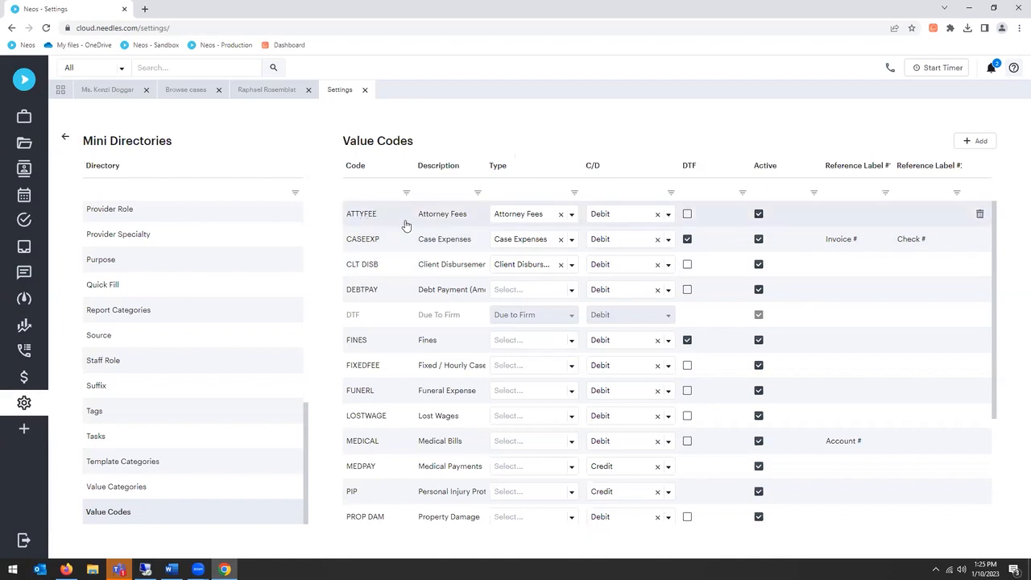
click(572, 216)
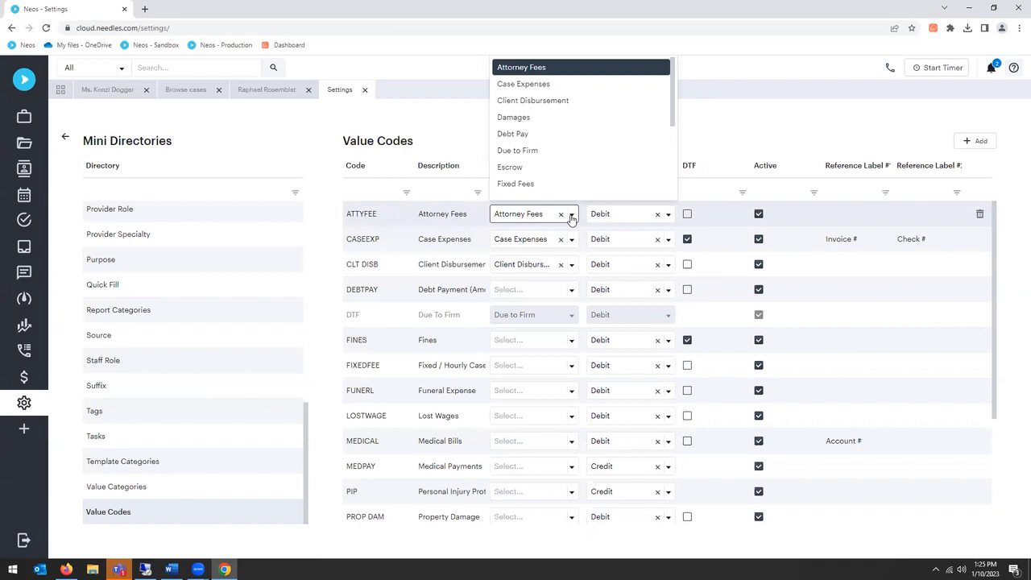
Step: Check the C/D options available for the ATTYFEE value code, then close the list without choosing another option
click(671, 216)
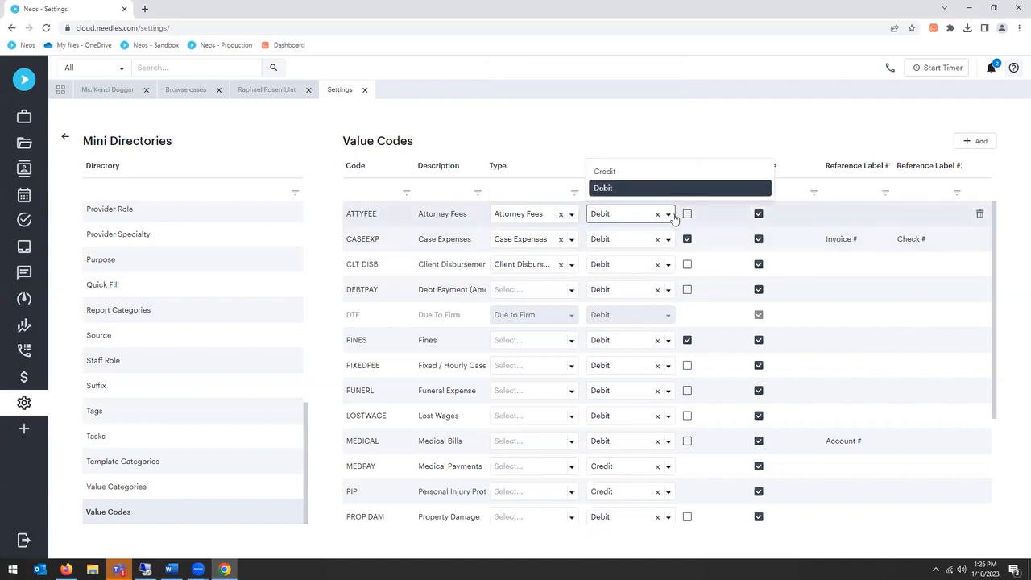
click(673, 218)
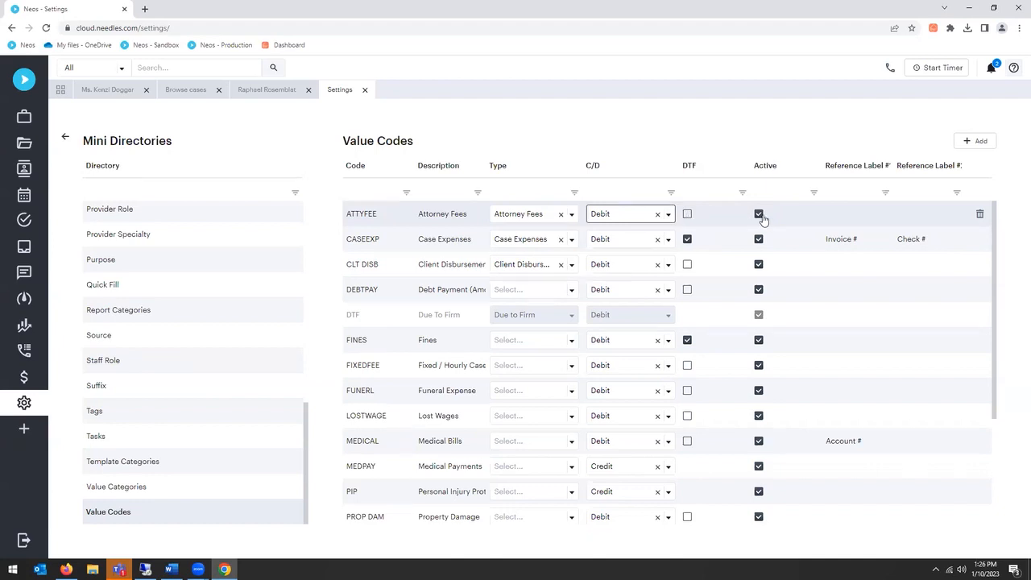
click(647, 124)
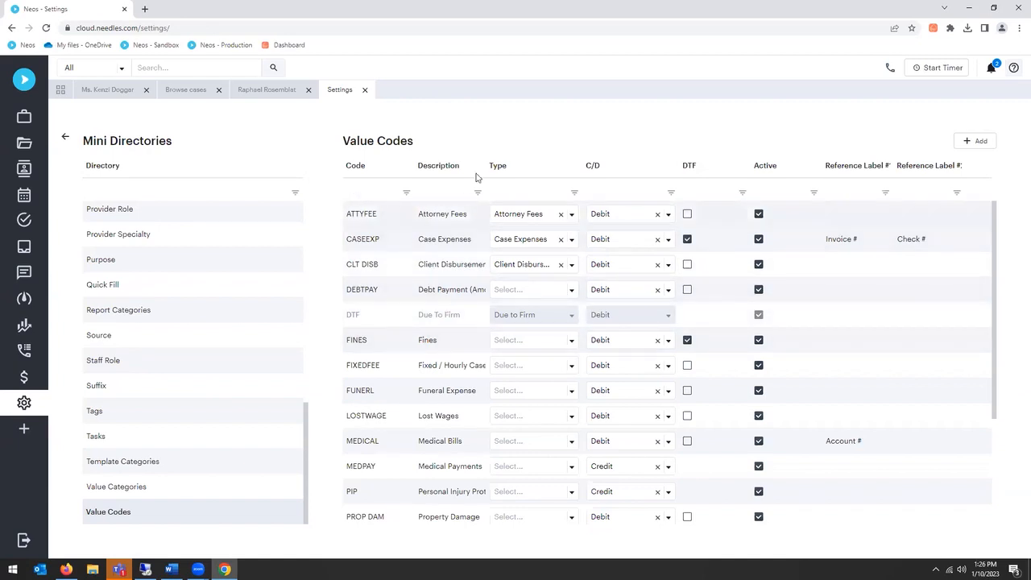
Step: Review the full range of type options available for the ATTYFEE value code, from first to last
click(572, 215)
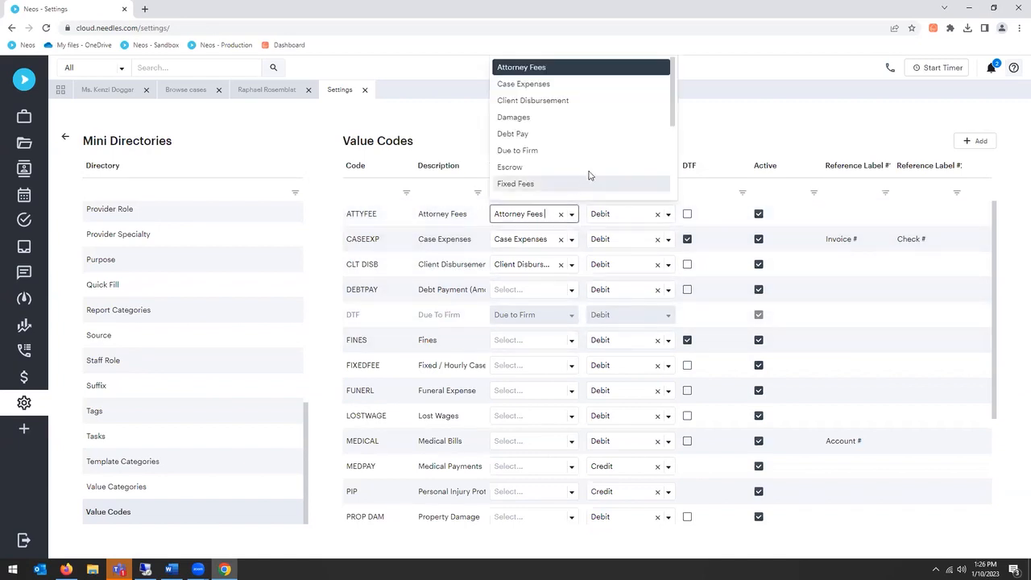
scroll(592, 172, down, 3)
scroll(592, 174, down, 1)
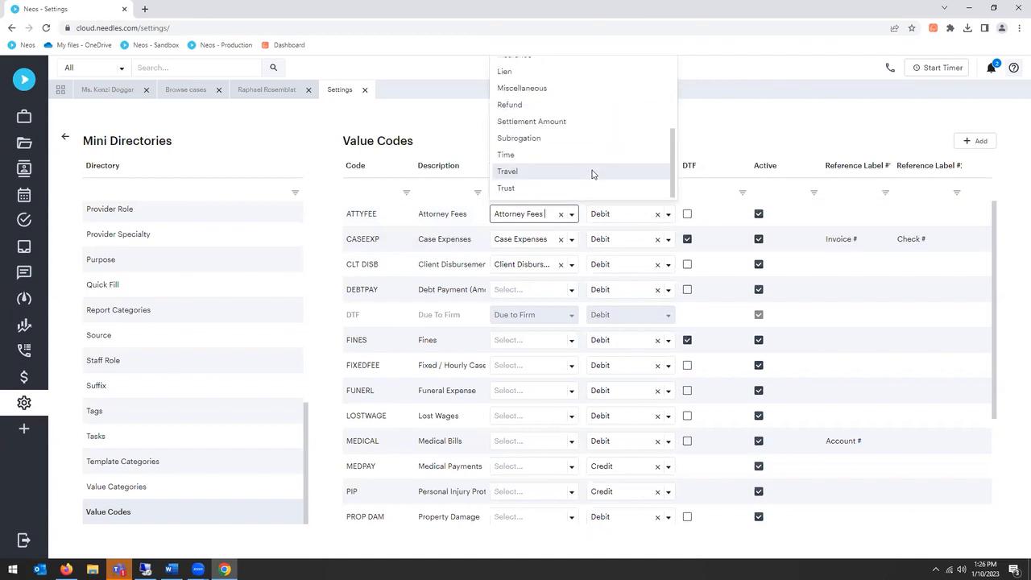
scroll(592, 174, up, 5)
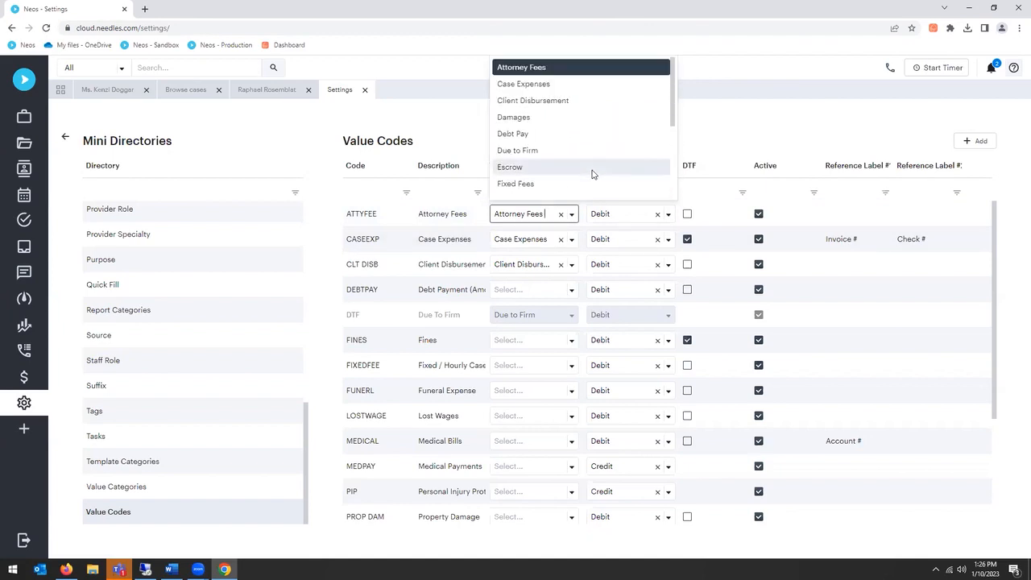
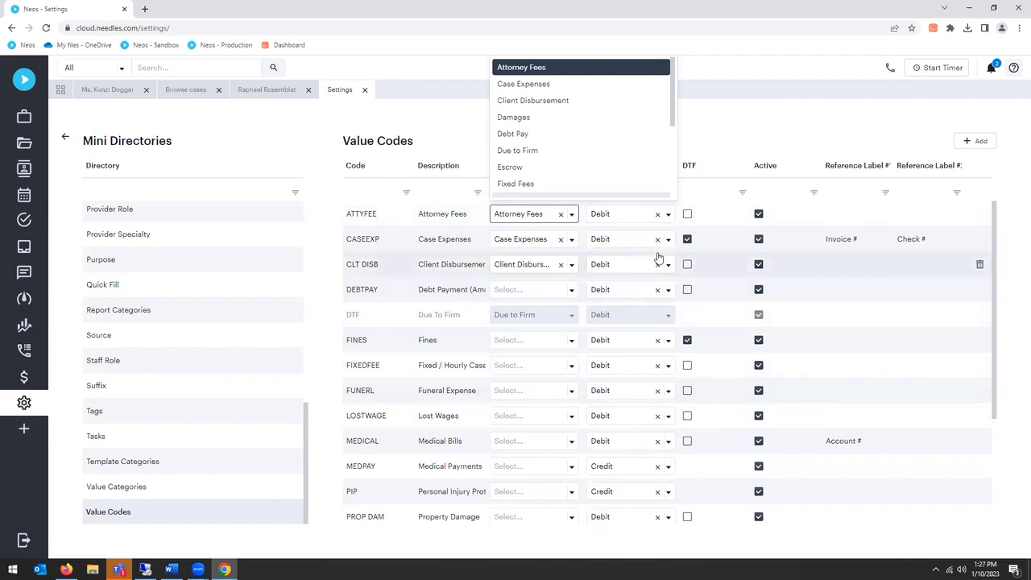
Step: Close the ATTYFEE type options without changing the selection and look through the list of value codes
click(732, 146)
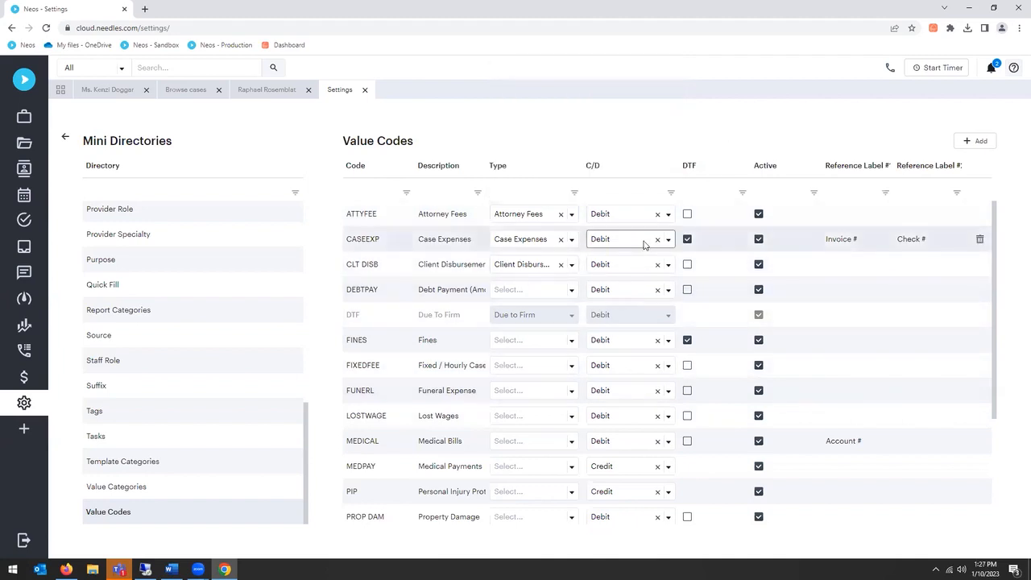
scroll(667, 248, down, 1)
scroll(667, 248, up, 1)
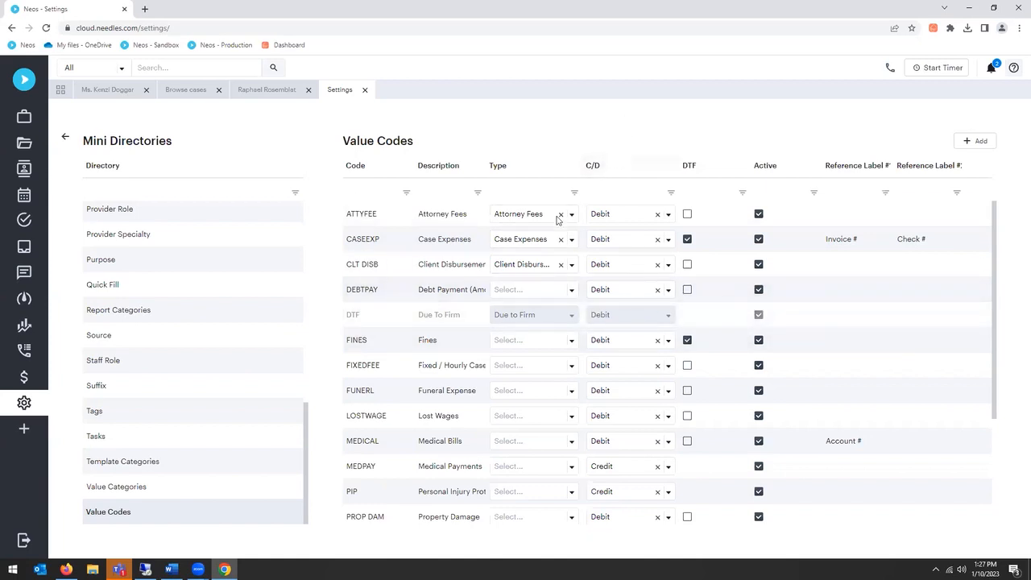
Step: Return to the open case's values and review the Due to Firm and Attorney Fees breakdowns in its settlement overview
click(95, 95)
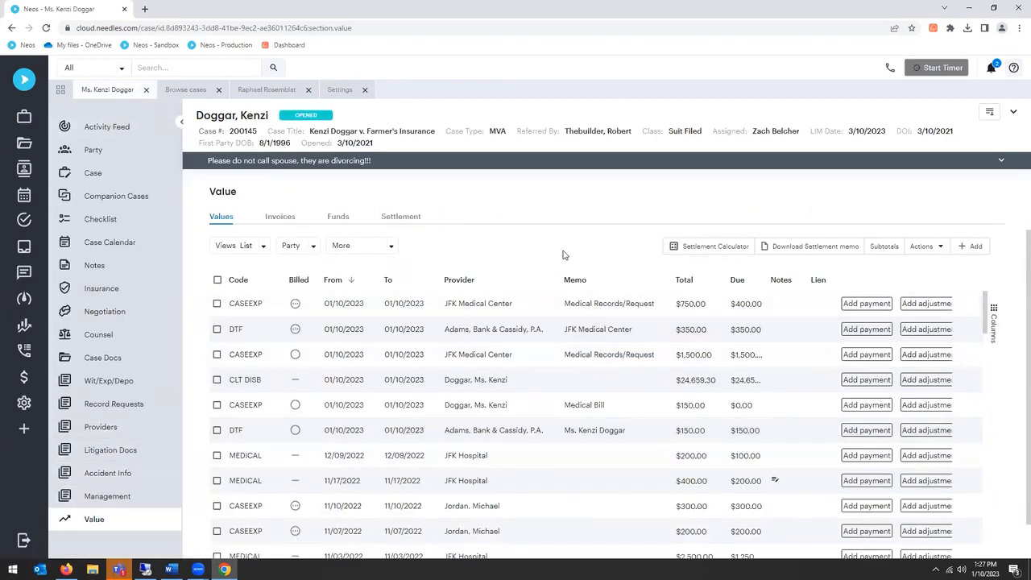
scroll(572, 254, down, 1)
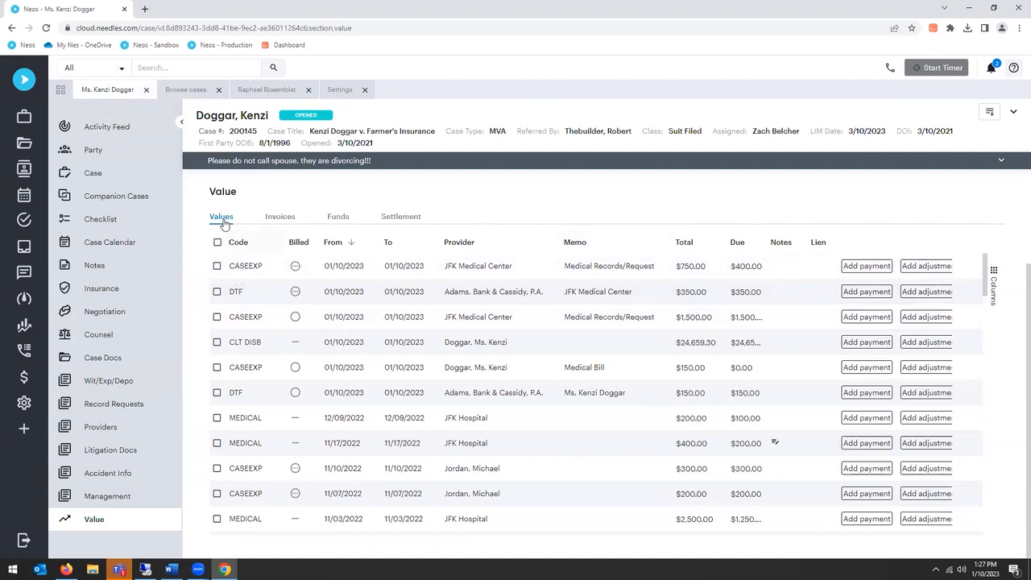
click(398, 219)
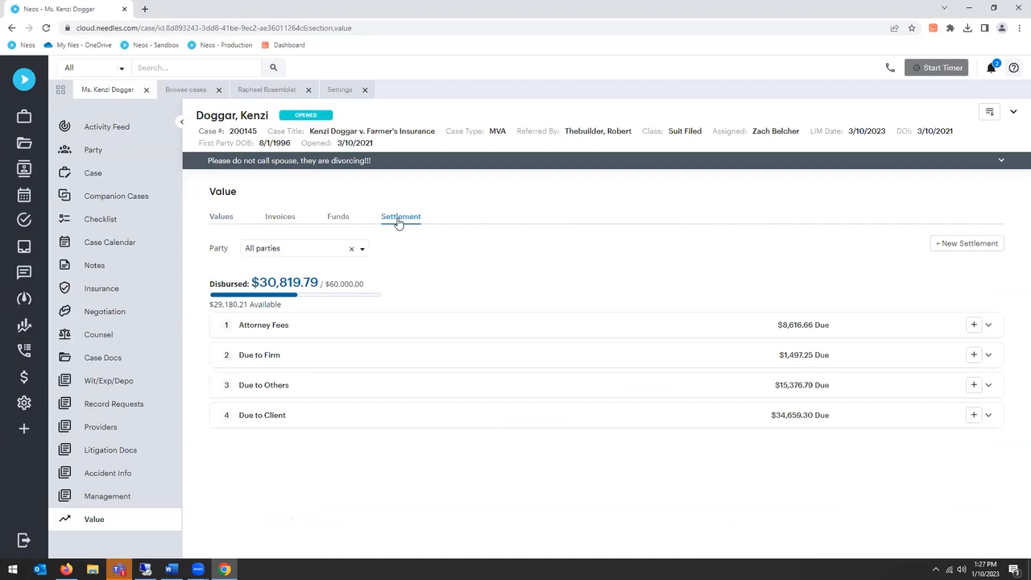
click(271, 357)
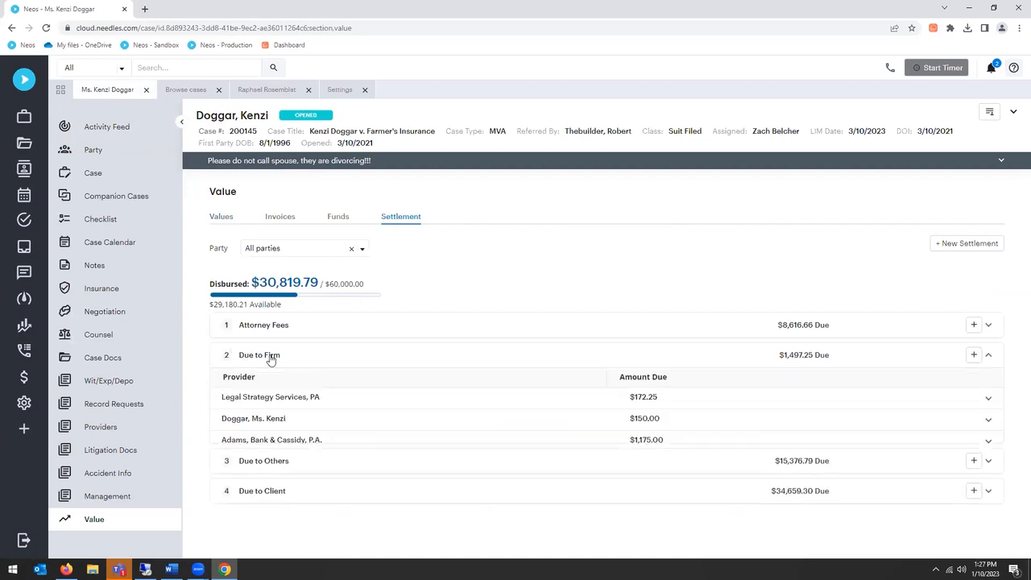
click(259, 326)
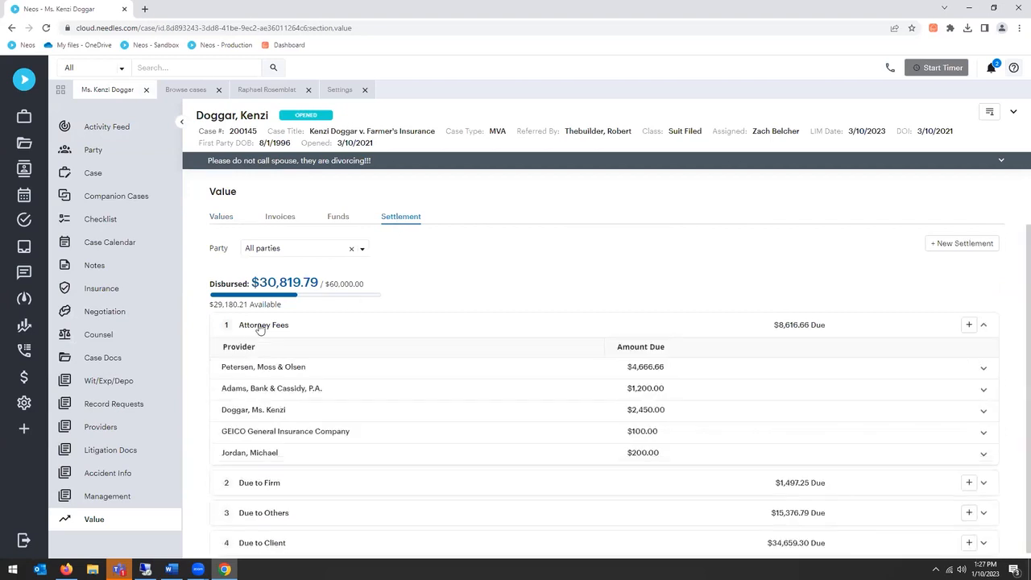
click(259, 326)
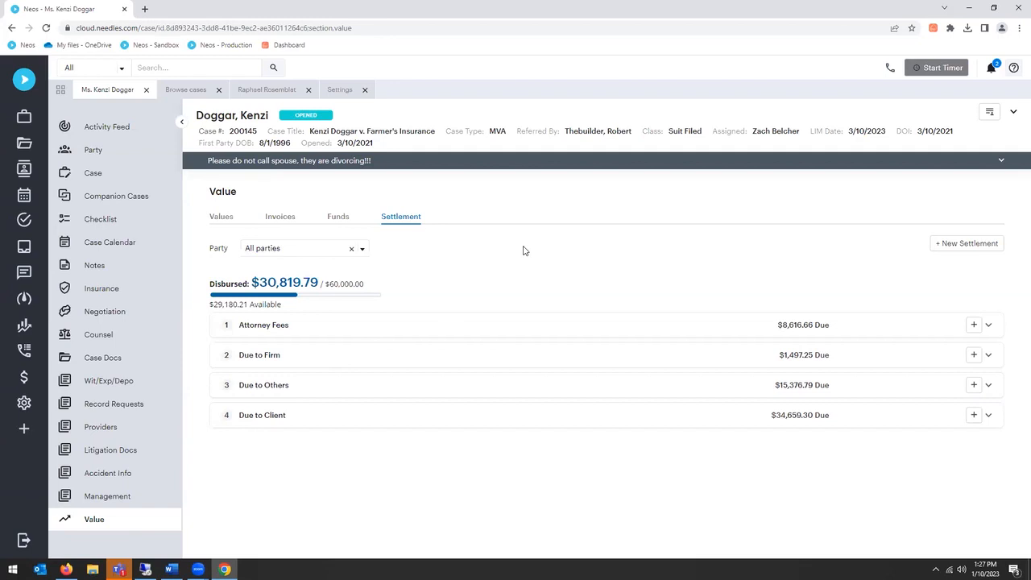
Step: From the case's values, list the reports for the case and check the output options for Settlement Memo - Standard
click(221, 217)
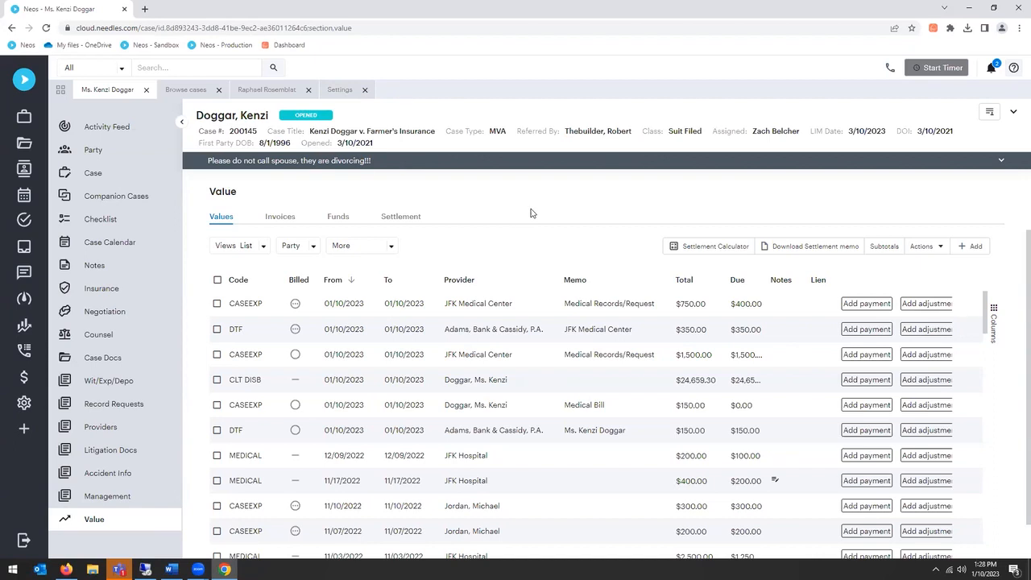
click(197, 68)
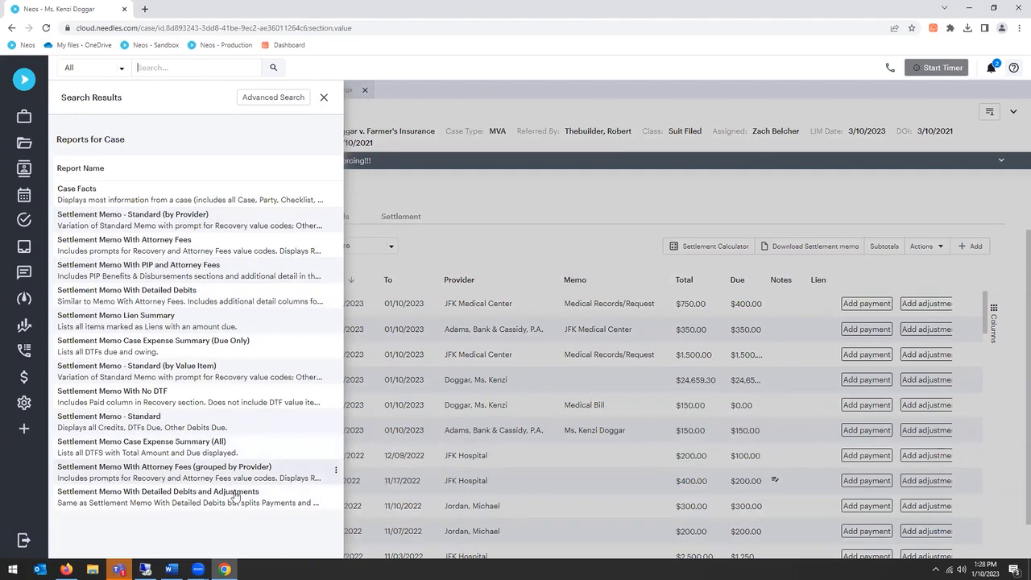
click(336, 422)
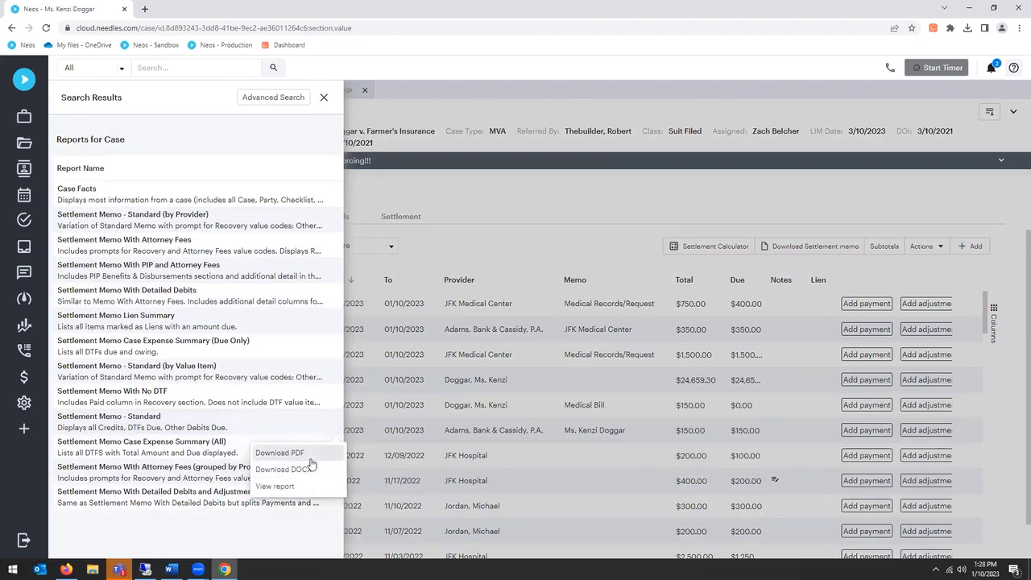
click(567, 199)
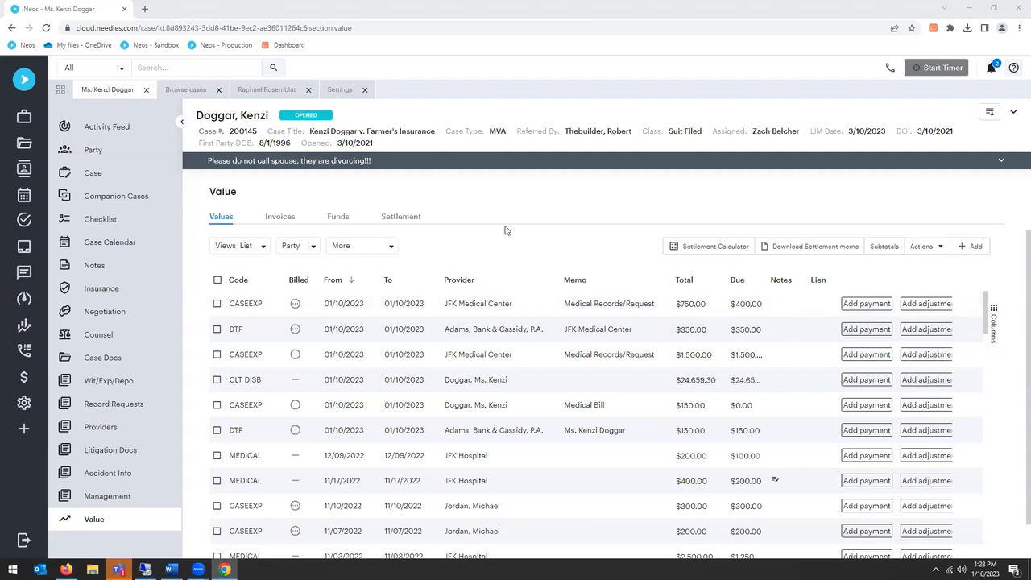
Step: Switch the case values to the Grouped view and expand the TIME group to examine its entries
click(260, 251)
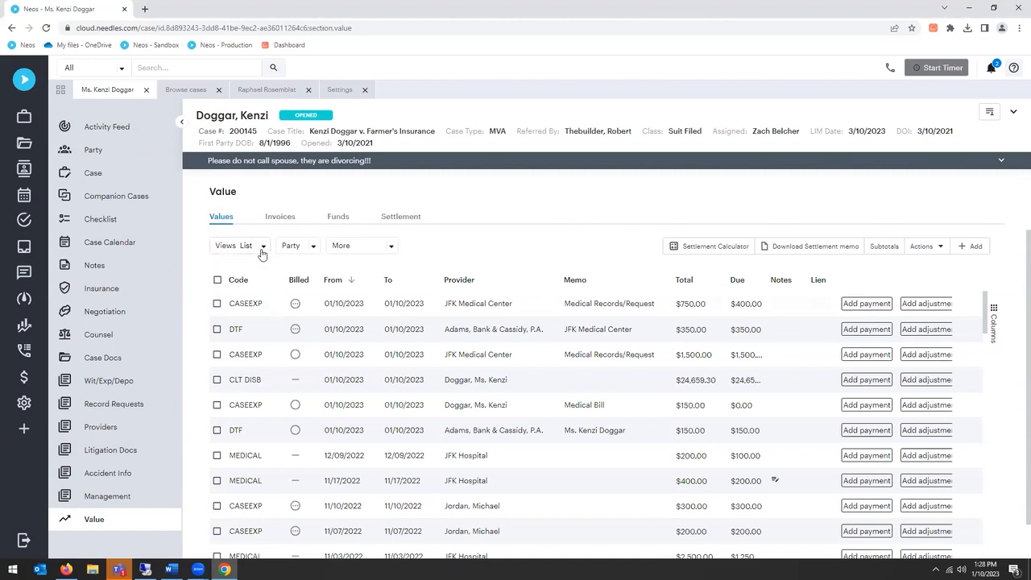
click(262, 250)
click(232, 287)
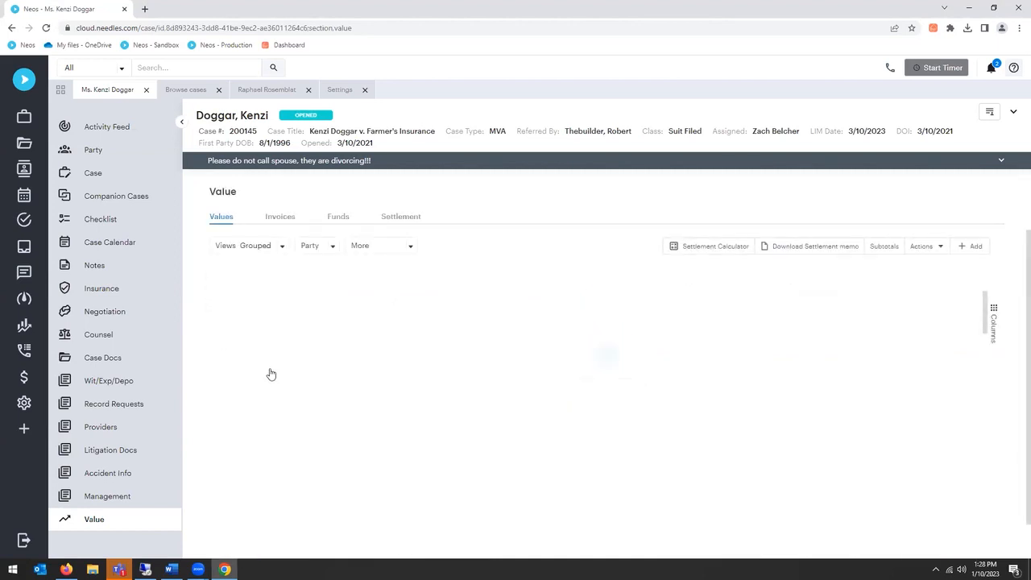
scroll(271, 373, down, 2)
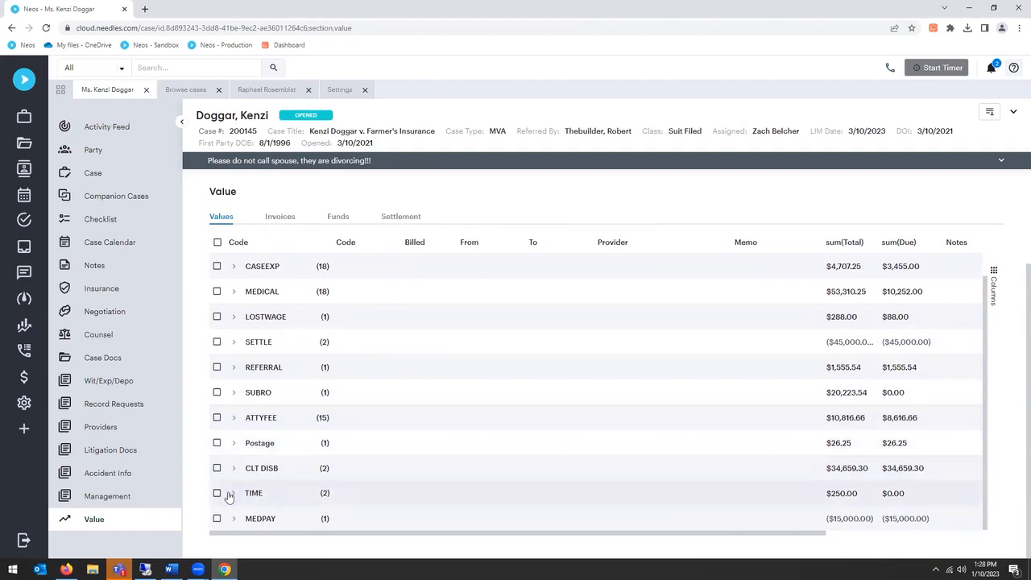
click(233, 493)
scroll(515, 403, down, 2)
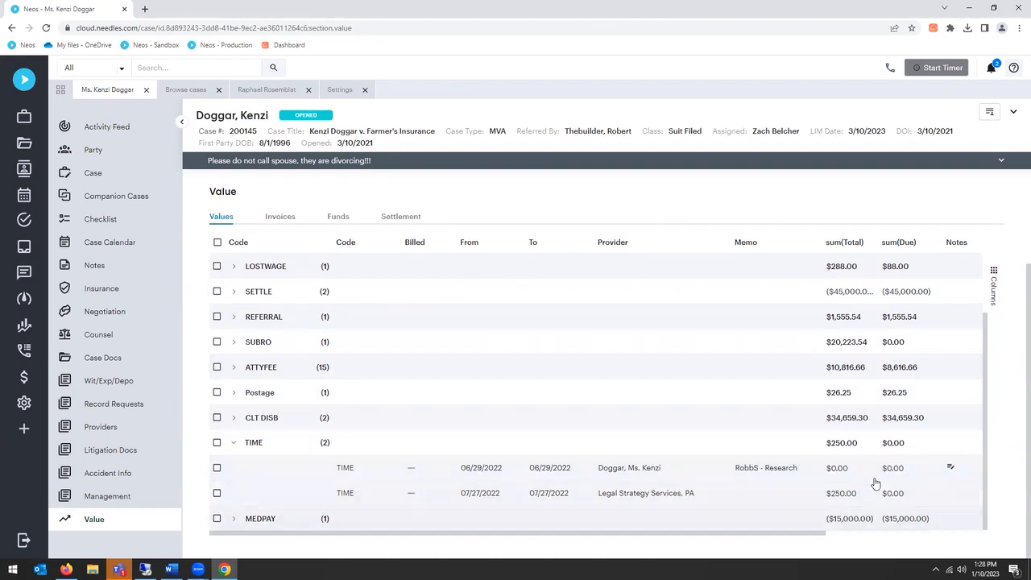
Step: Check the export formats available for the grouped values without exporting, then collapse the TIME group
right_click(278, 474)
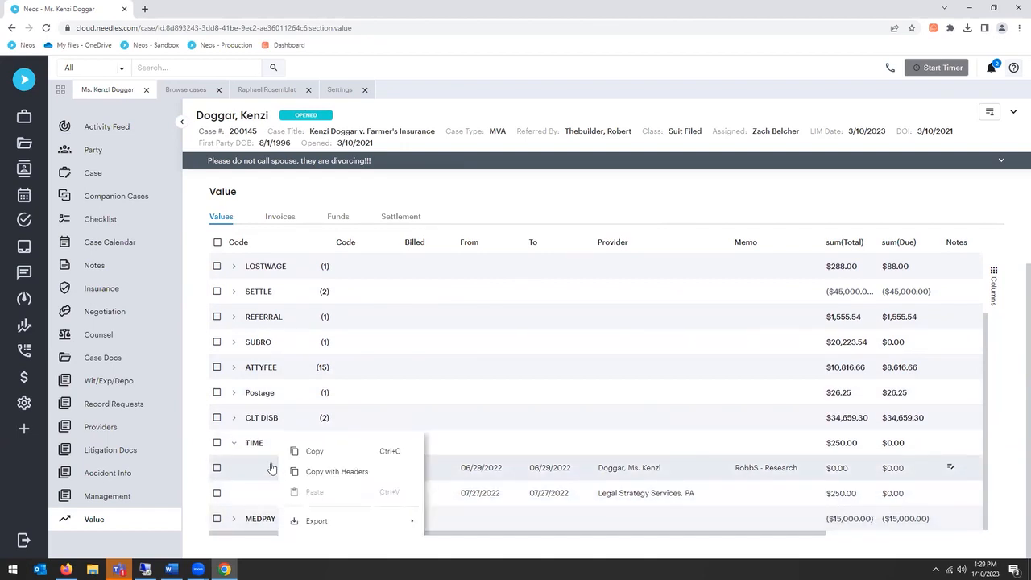
click(259, 450)
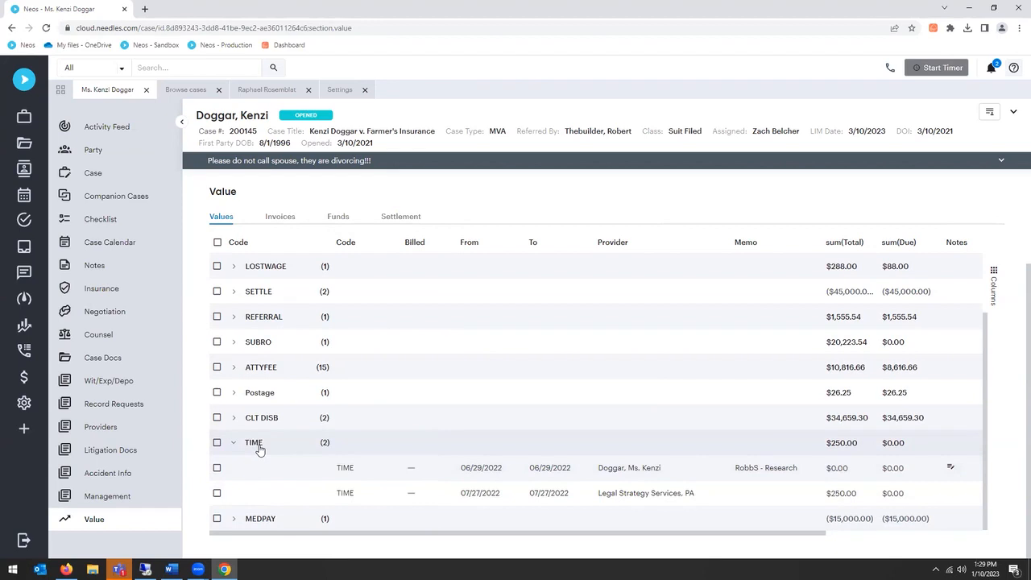
right_click(259, 450)
mouse_move(293, 521)
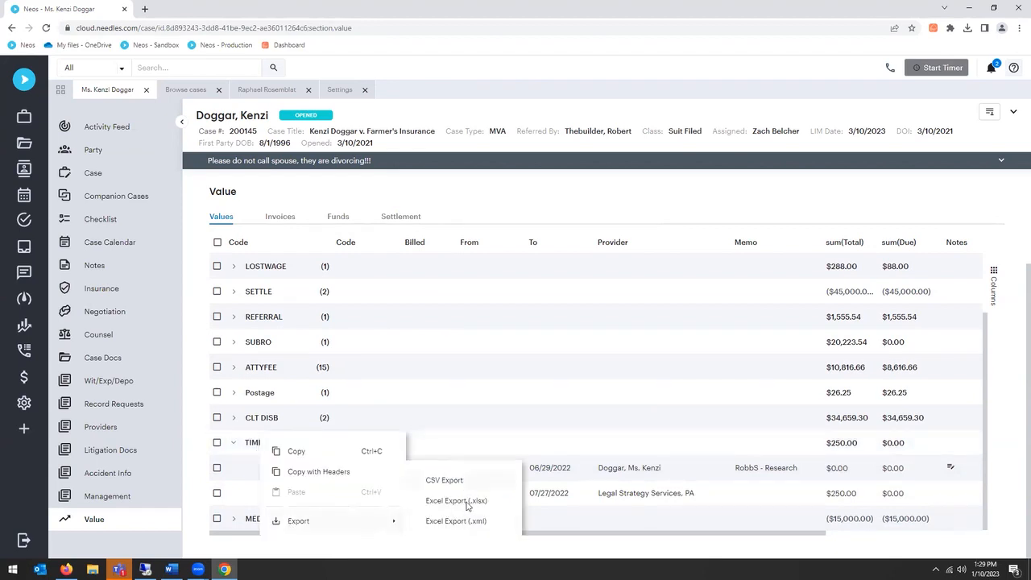
click(711, 218)
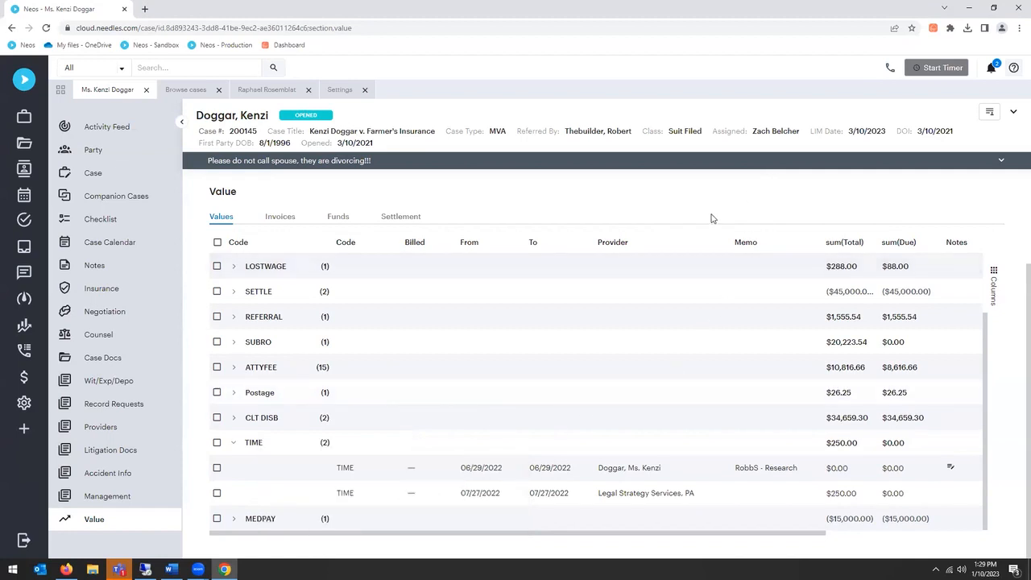
click(233, 442)
scroll(281, 343, up, 1)
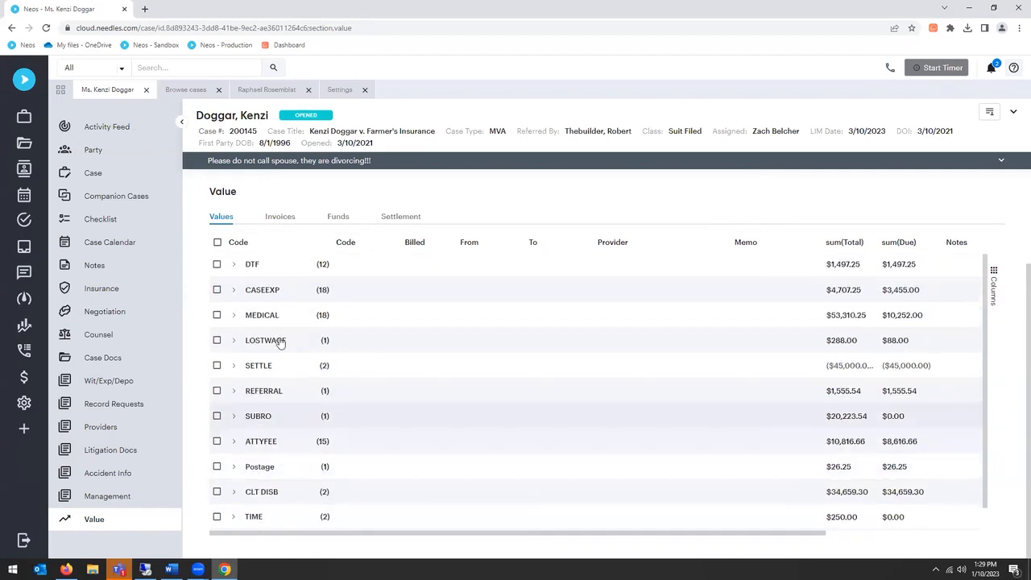
Step: Check the recently opened records and Advanced Search option in the global search, then return the case values to List view
click(186, 67)
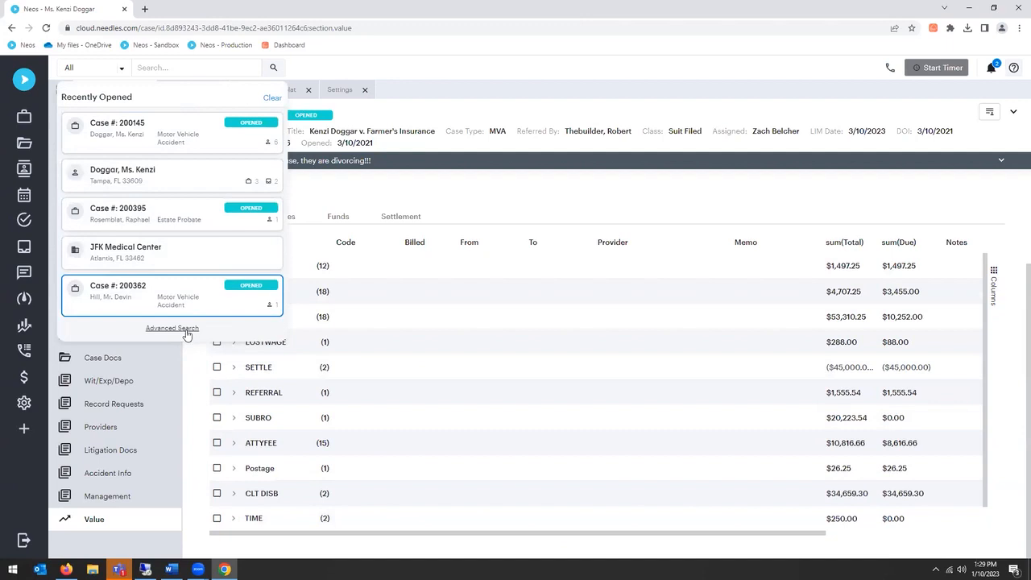
click(725, 191)
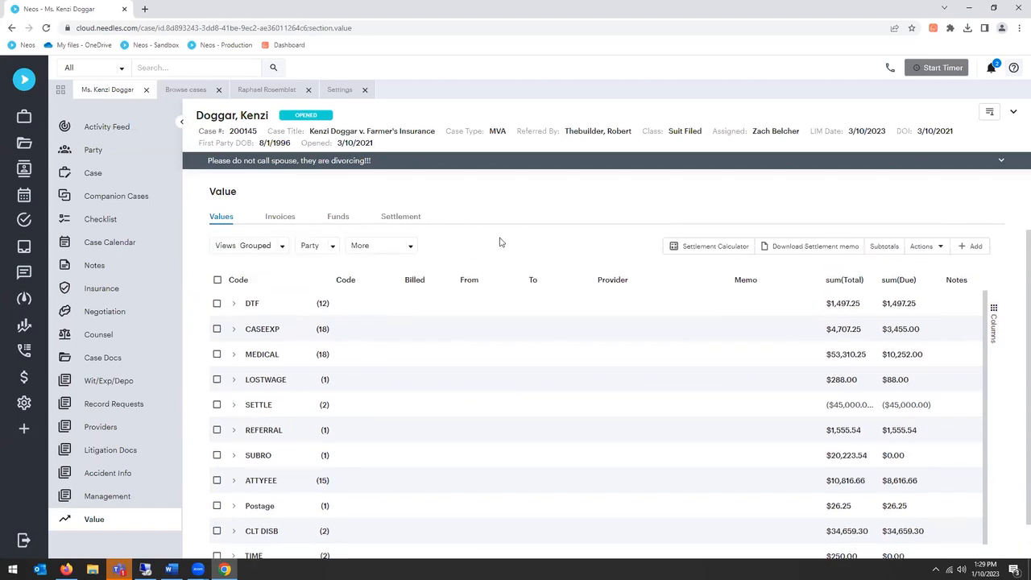
click(262, 245)
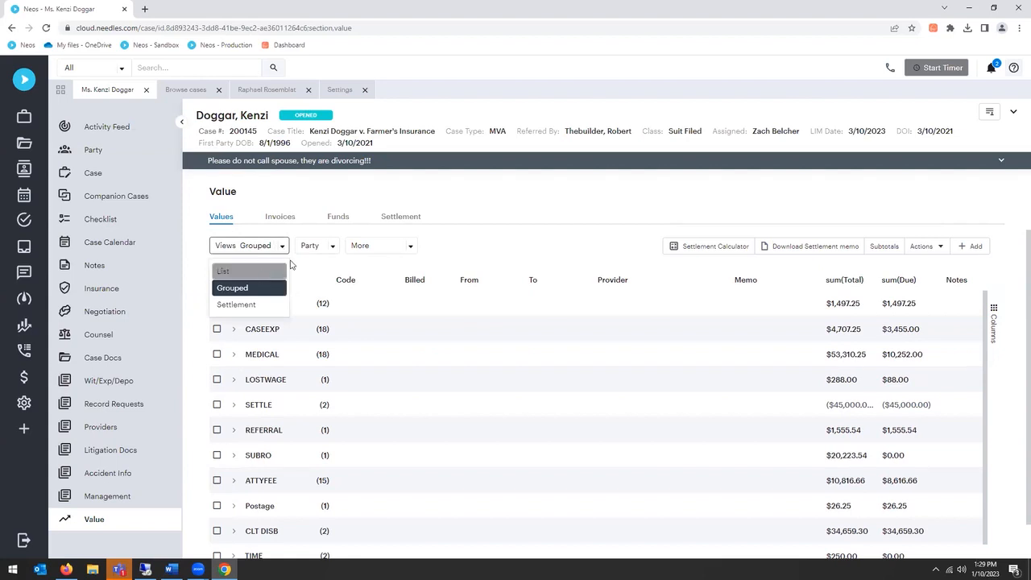
click(266, 271)
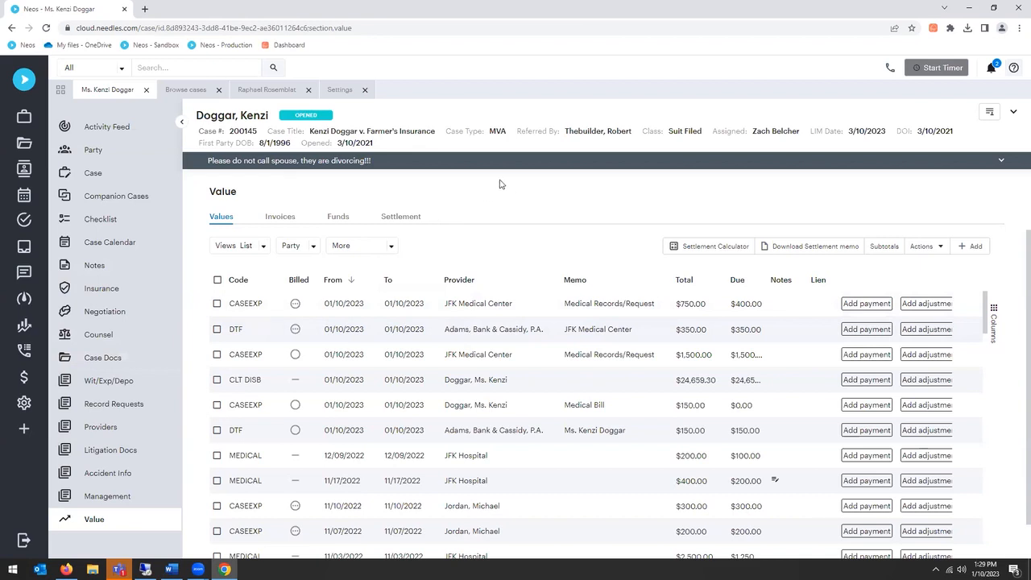
Step: View the case documents and the settings overview, close the settings and return to the case's values
click(100, 360)
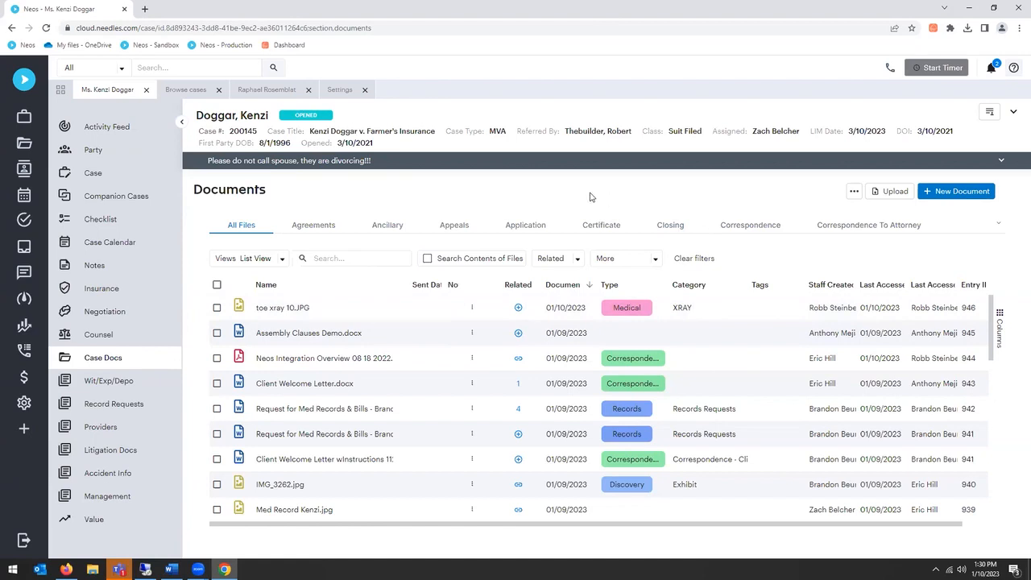
click(24, 403)
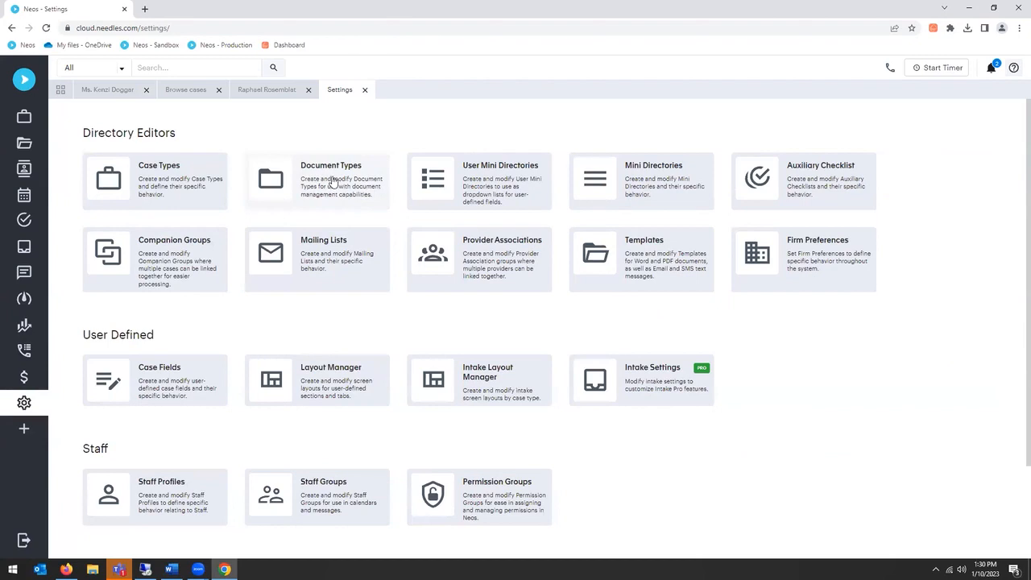
click(365, 90)
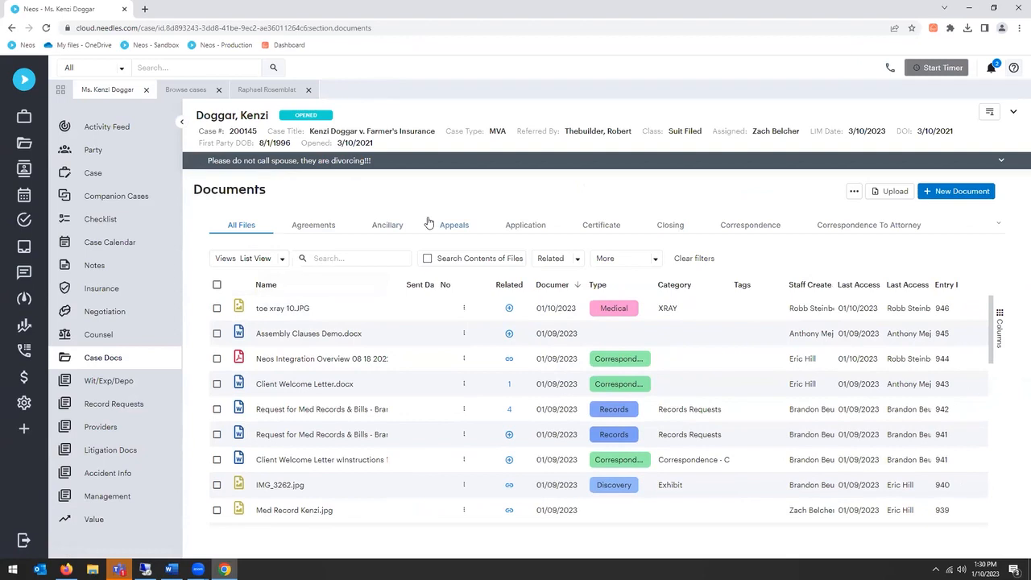
click(95, 520)
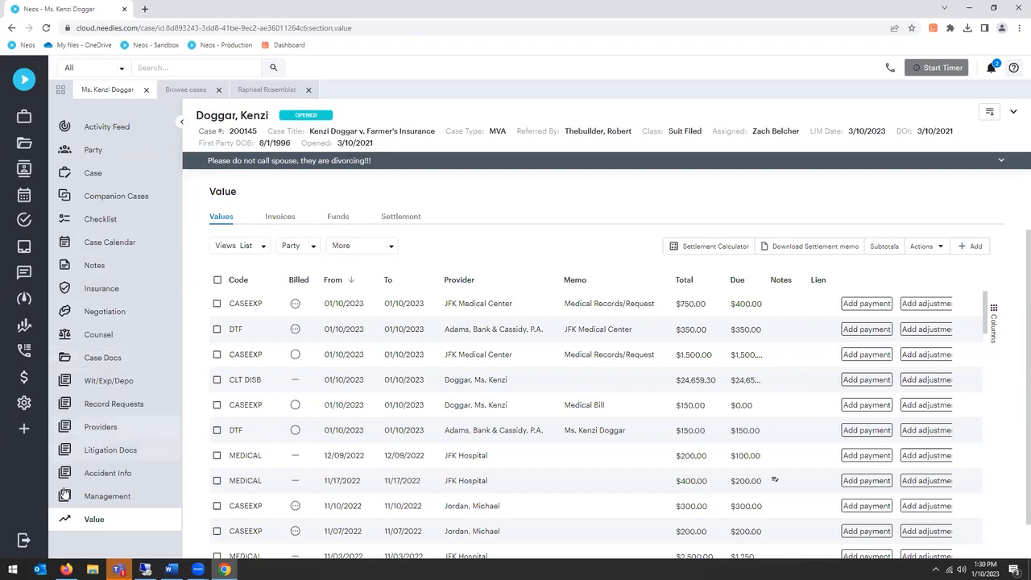
Step: Open the Value Codes mini directory in the settings
click(24, 405)
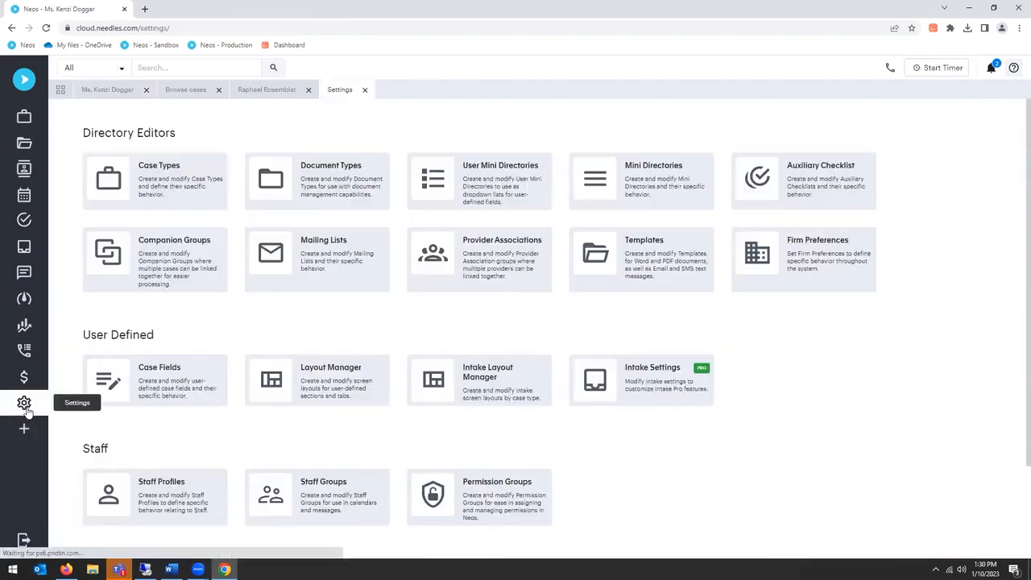
click(630, 181)
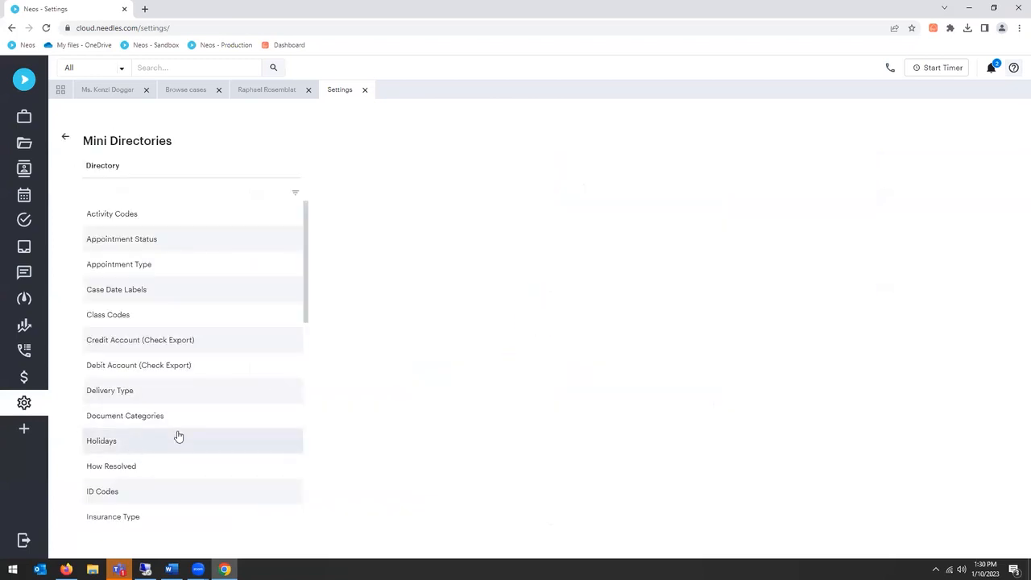
scroll(149, 451, down, 6)
scroll(152, 458, down, 3)
click(120, 512)
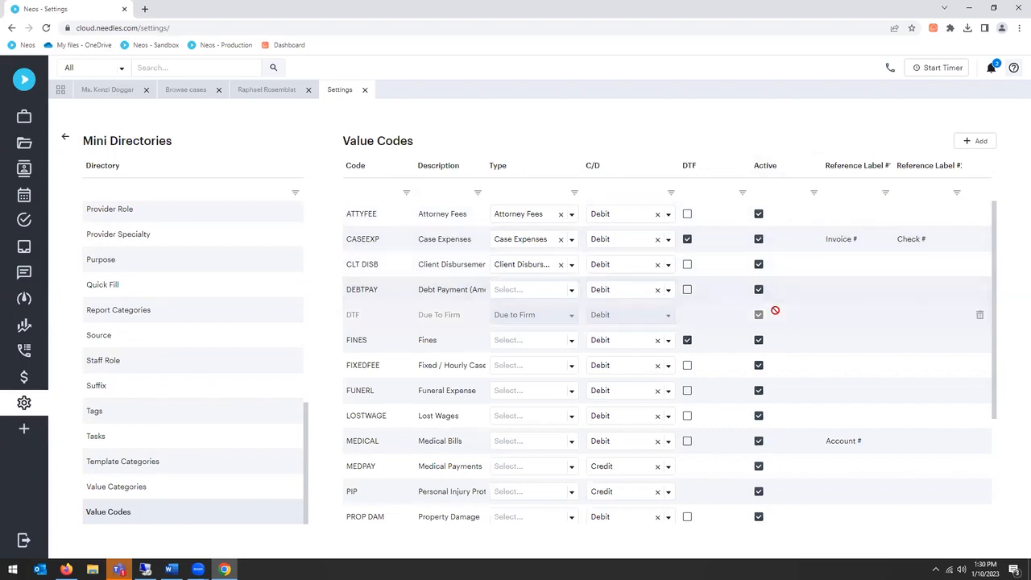
Step: Try deactivating the ATTYFEE and CASEEXP value codes, then reactivate both and discard the changes
click(758, 215)
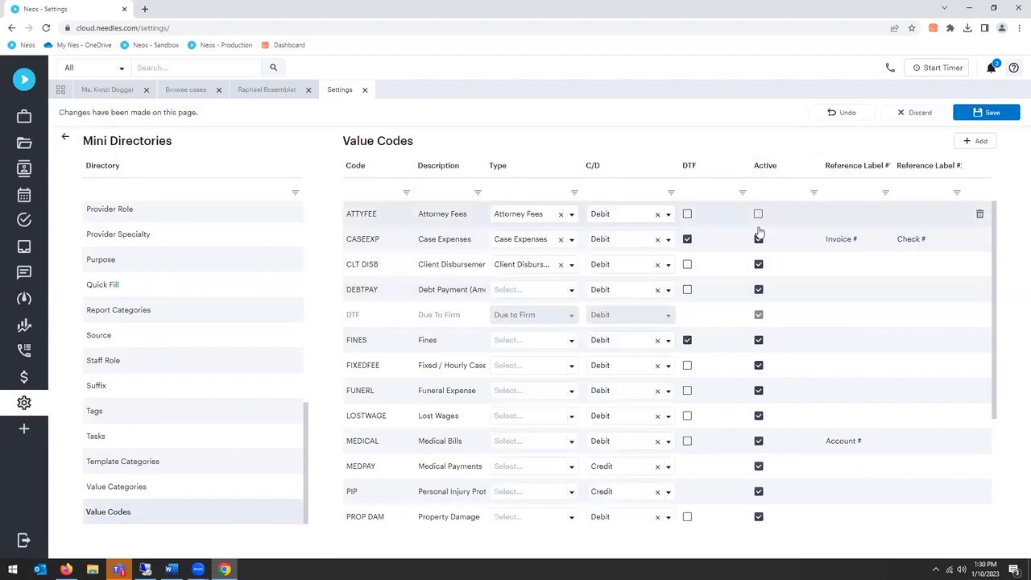
click(758, 239)
click(758, 239)
click(758, 214)
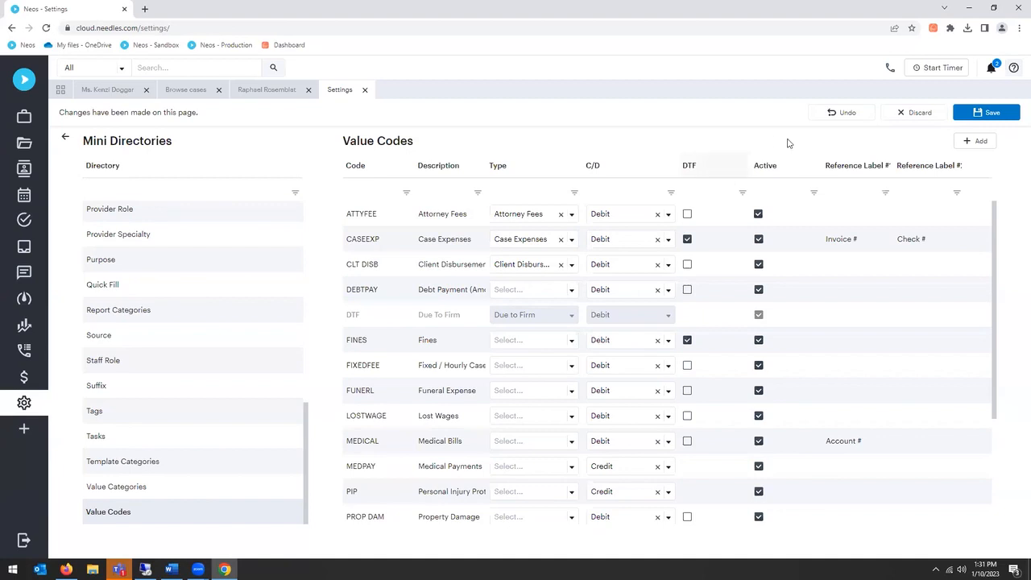
click(916, 112)
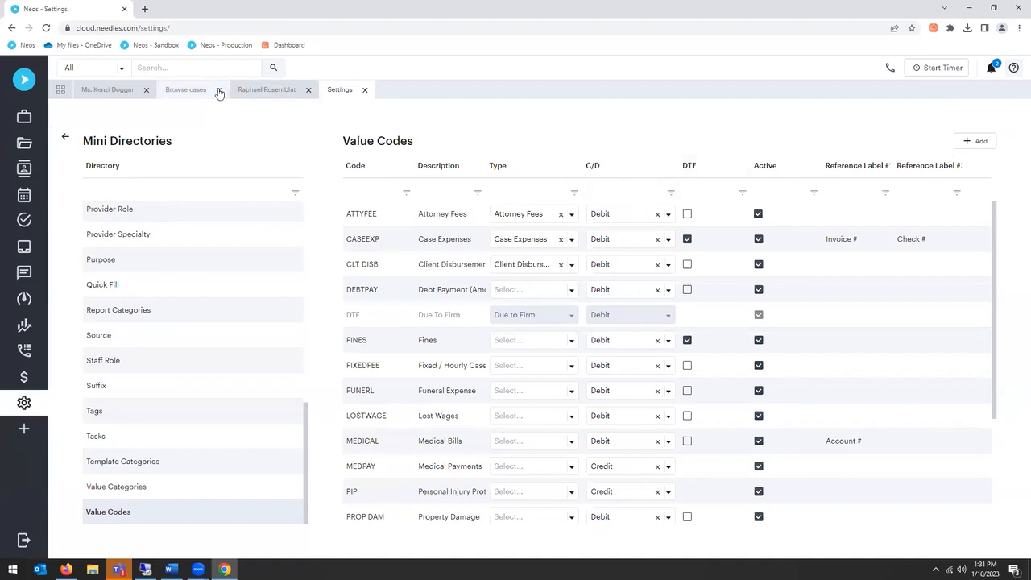
Step: Close the settings and start a new time entry in the Estate Probate case
click(365, 91)
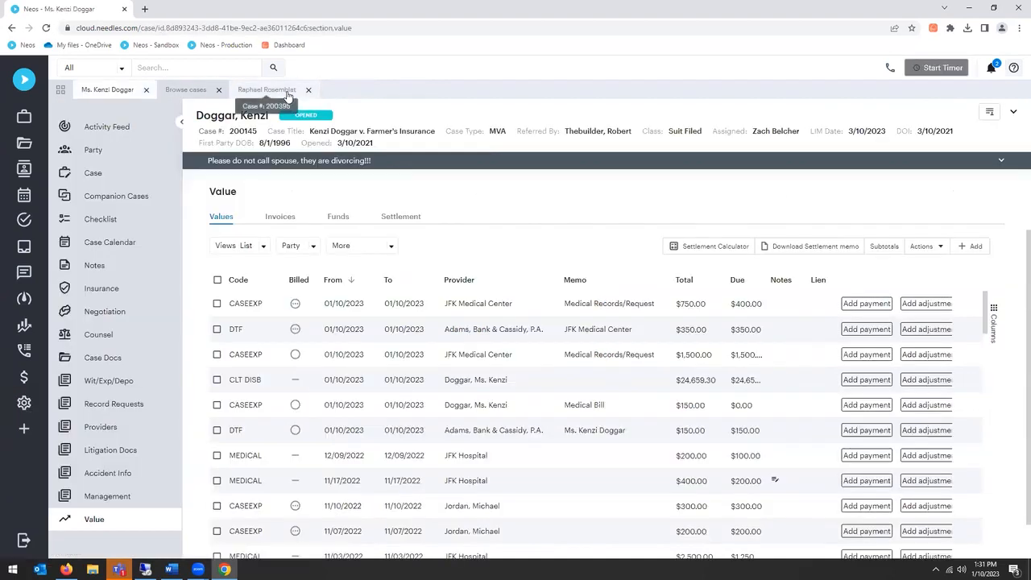
click(266, 91)
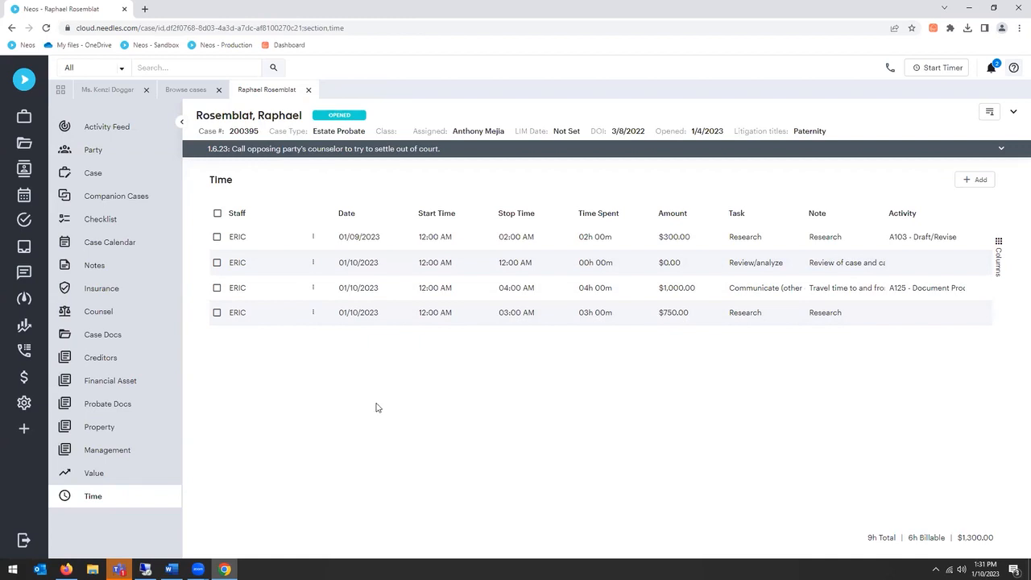
click(960, 186)
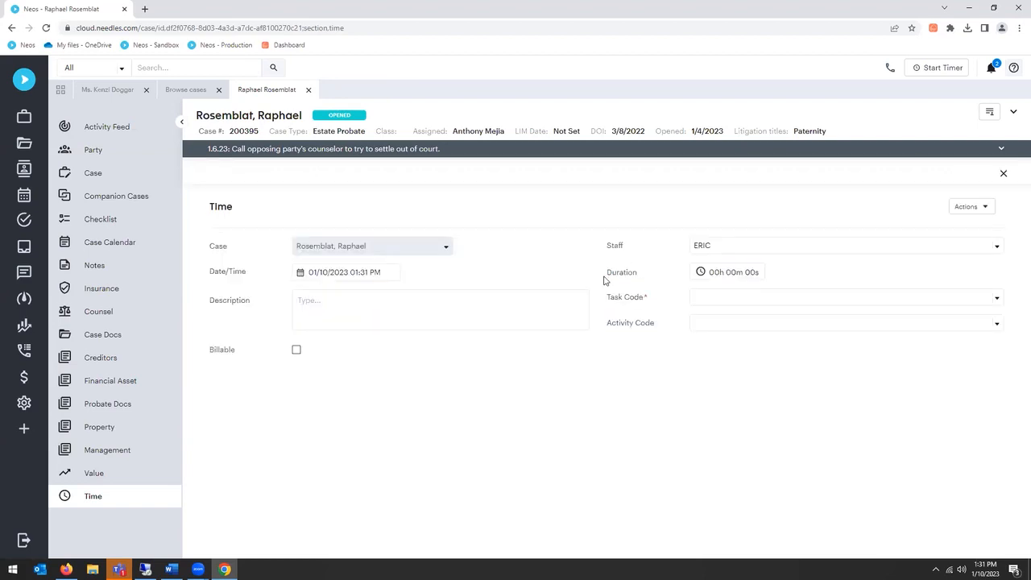
Step: Set the new time entry's duration to 7 hours, 0 minutes and 0 seconds
click(722, 274)
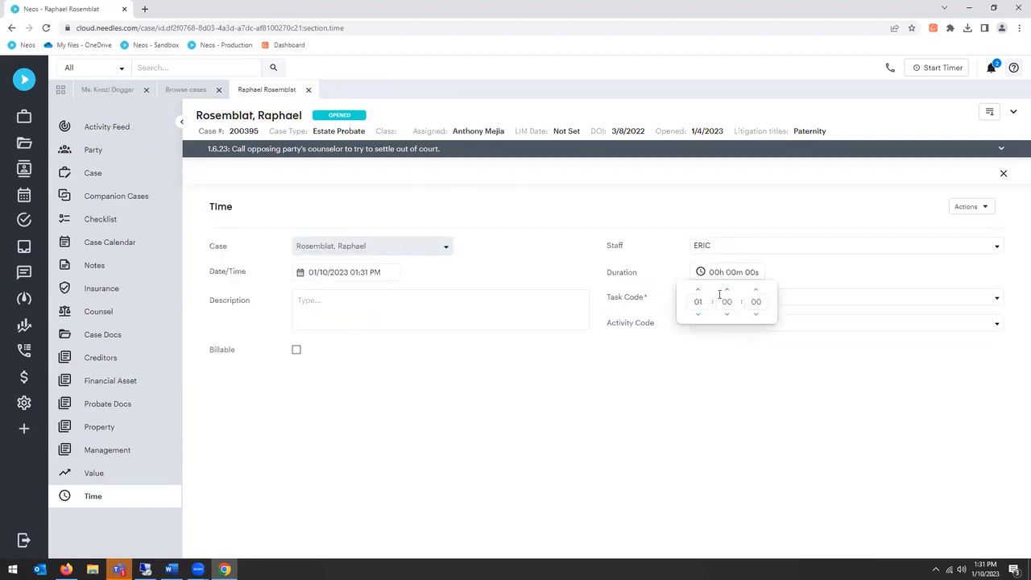
double_click(727, 290)
click(887, 276)
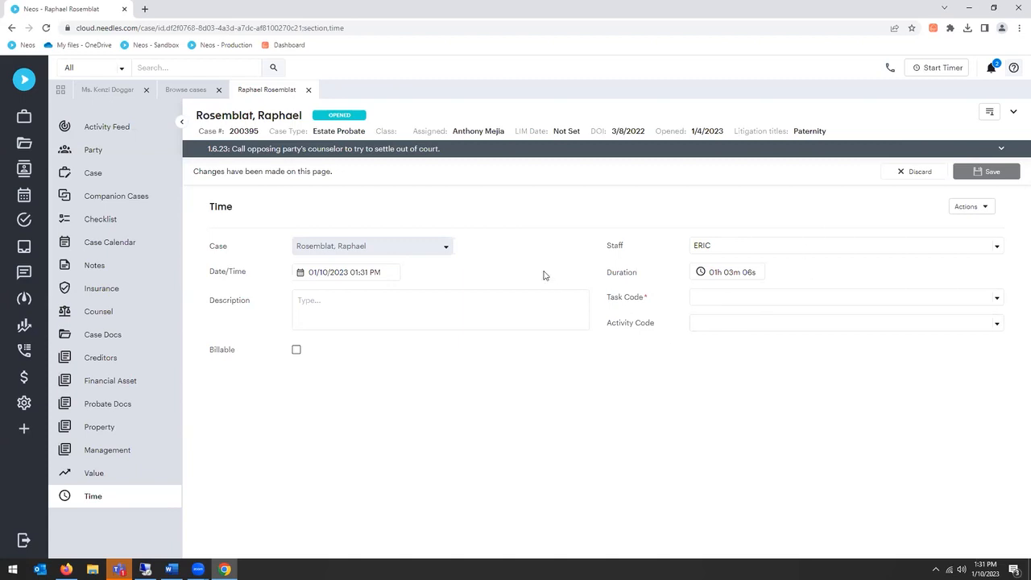
click(715, 273)
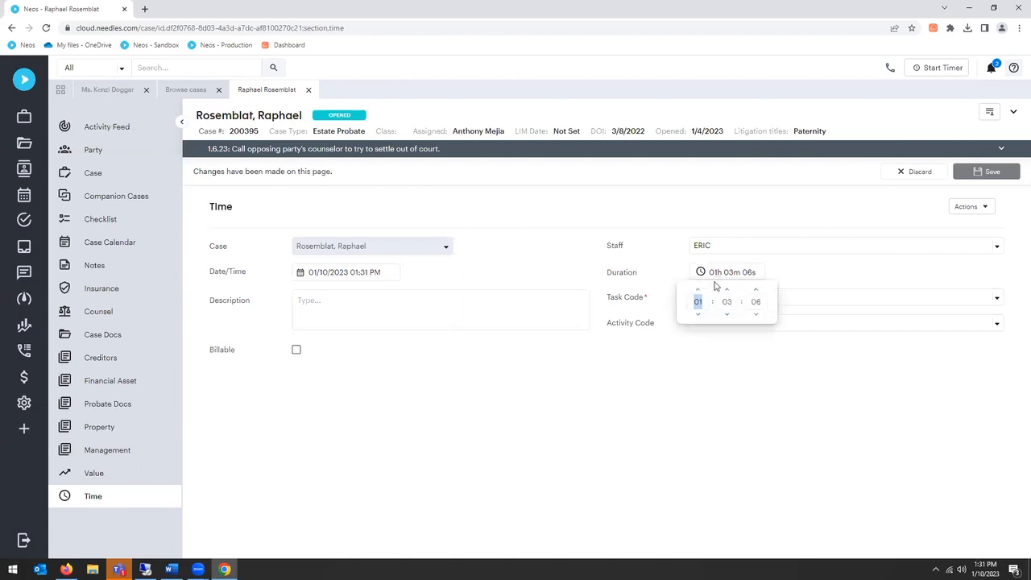
click(698, 292)
click(699, 291)
click(699, 291)
click(728, 315)
click(727, 315)
click(728, 315)
click(755, 315)
click(755, 315)
click(755, 315)
click(756, 315)
Step: Describe the time entry as "Depo to include travel time" and assign task code A103 - Draft/revise
click(426, 311)
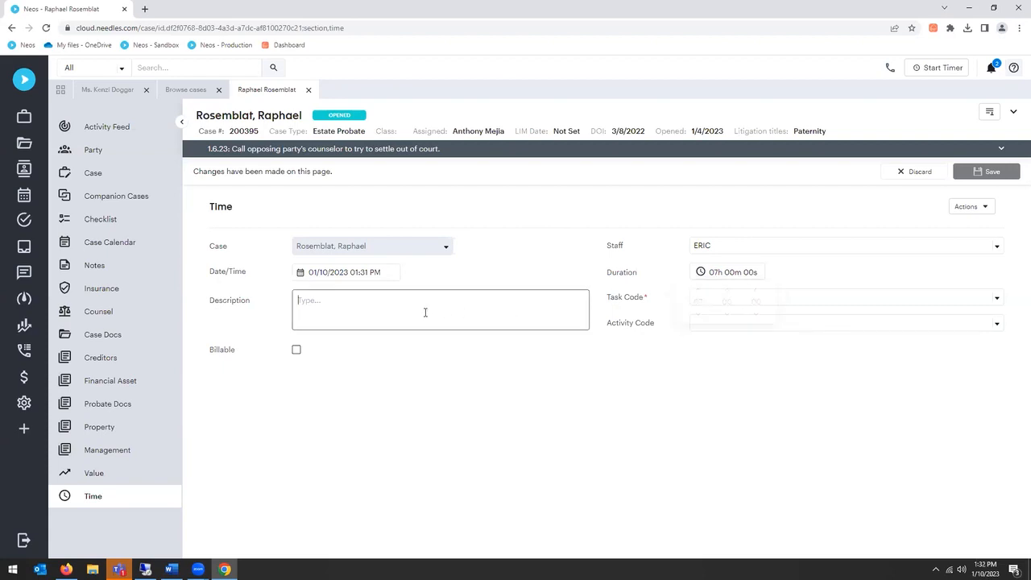
text(Depo to include travel time)
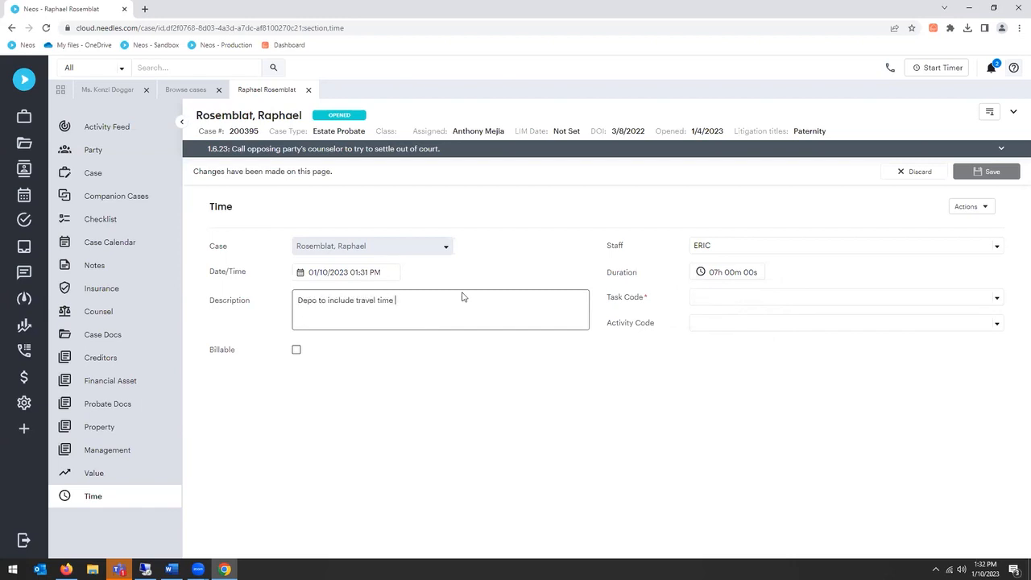
click(752, 305)
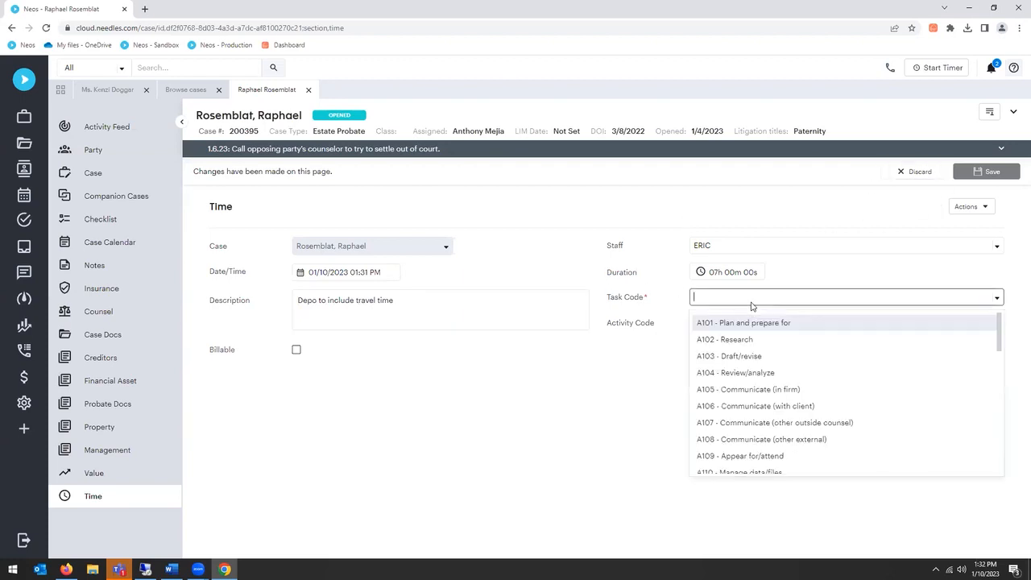
click(744, 372)
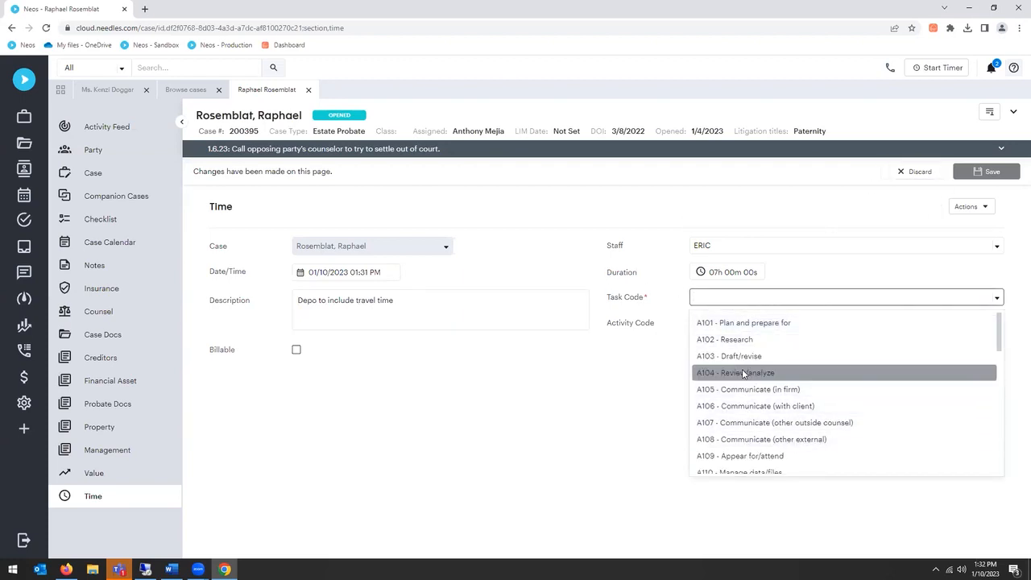
click(740, 356)
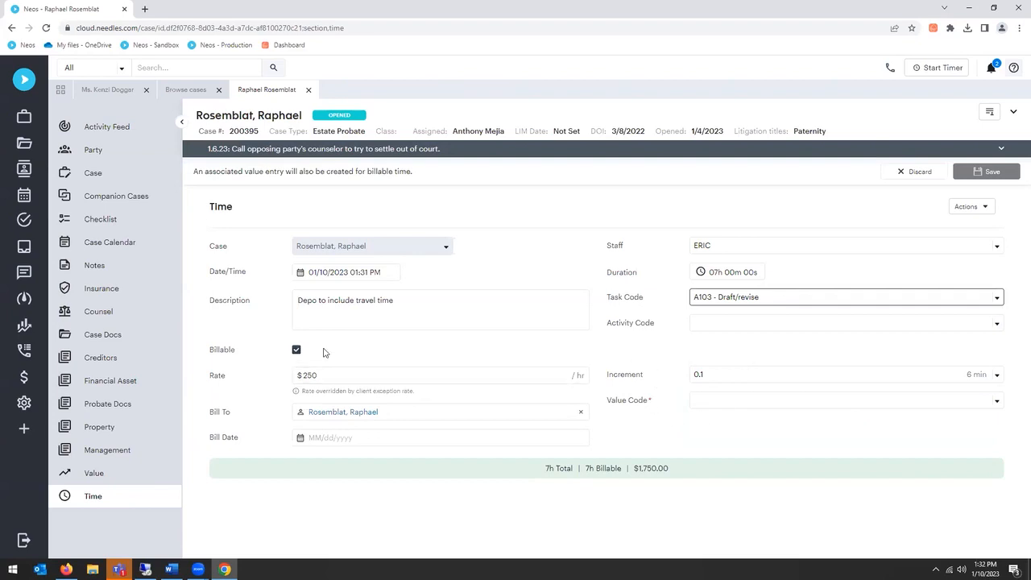
Step: Make the time entry billable with a 0.1 increment and value code CASEEXP, then save and close it
click(296, 352)
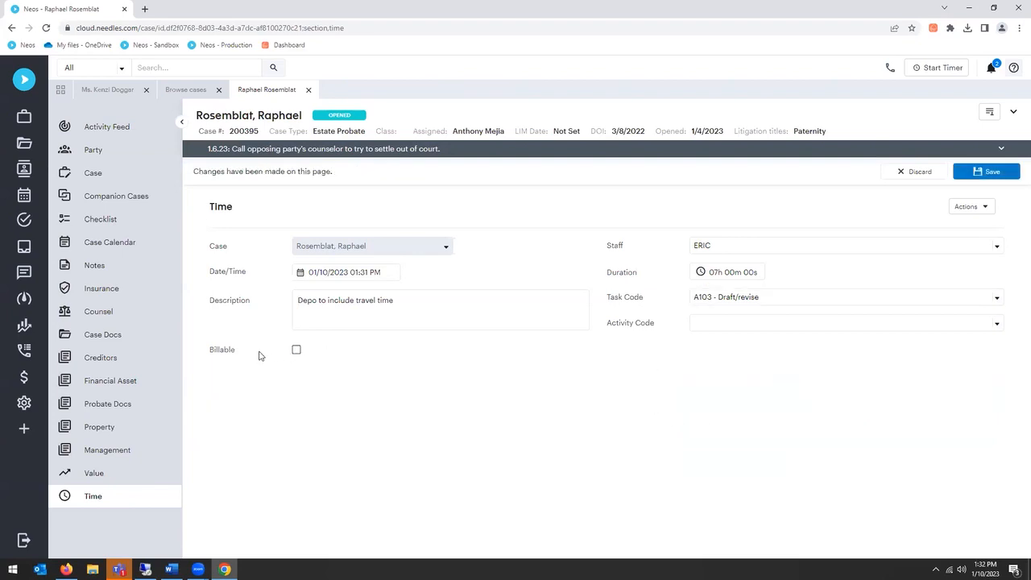
click(297, 352)
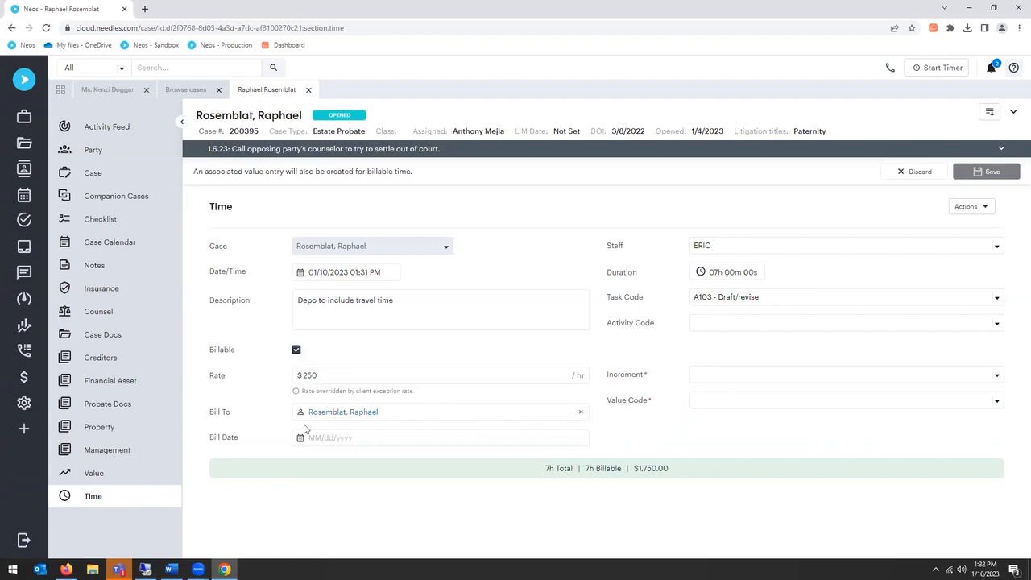
click(758, 381)
click(738, 400)
click(738, 402)
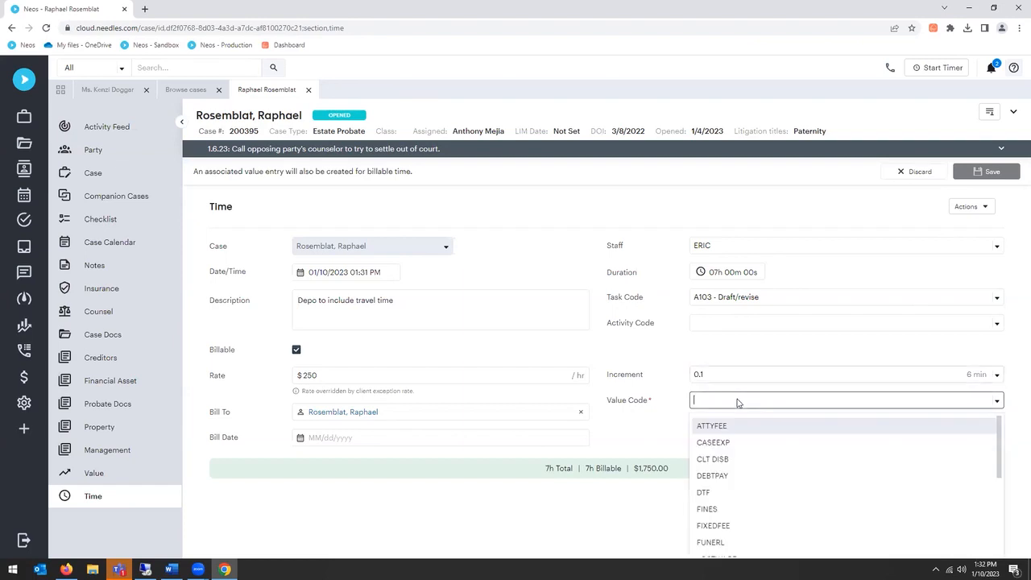
click(738, 443)
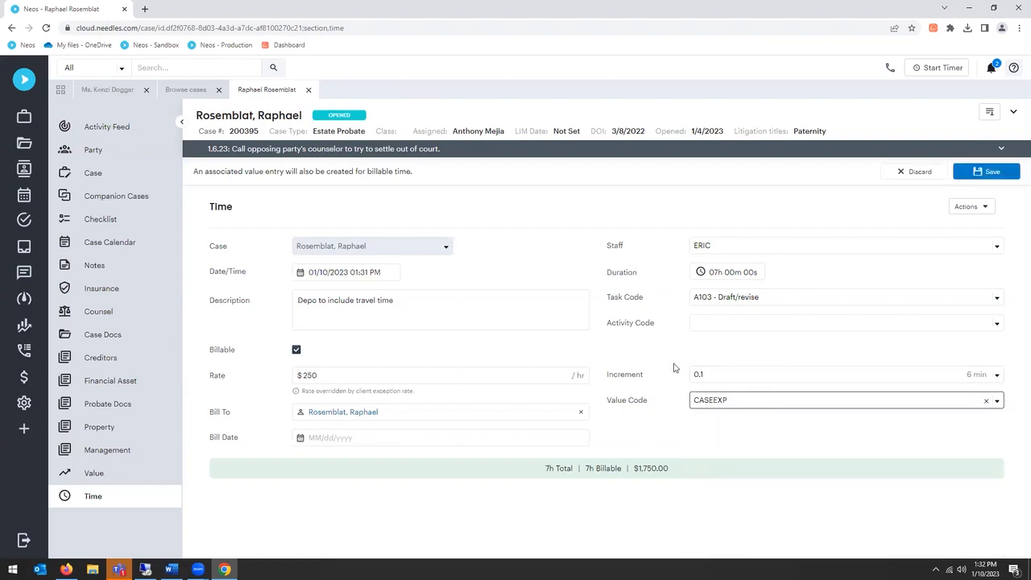
click(984, 171)
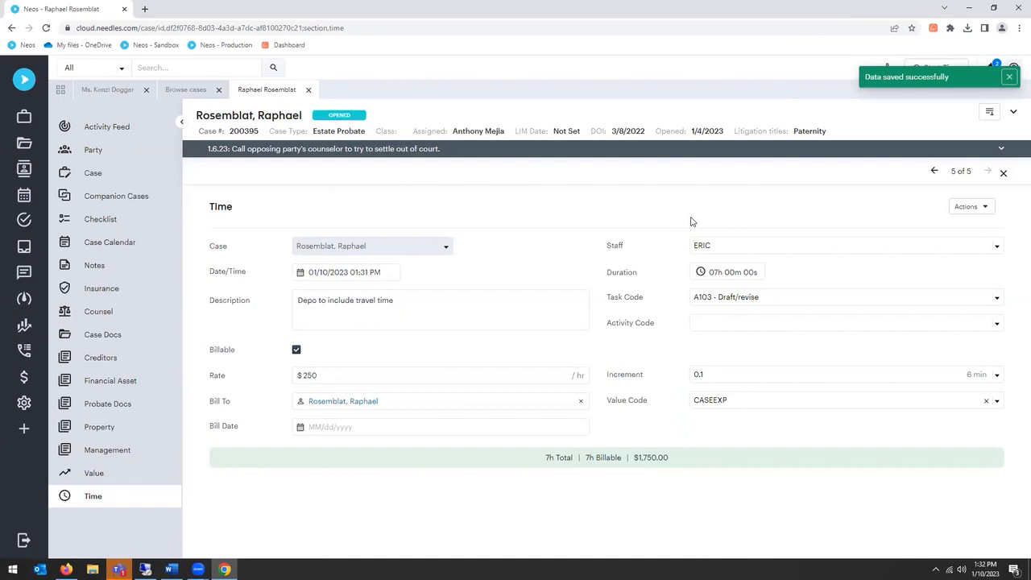
click(1003, 174)
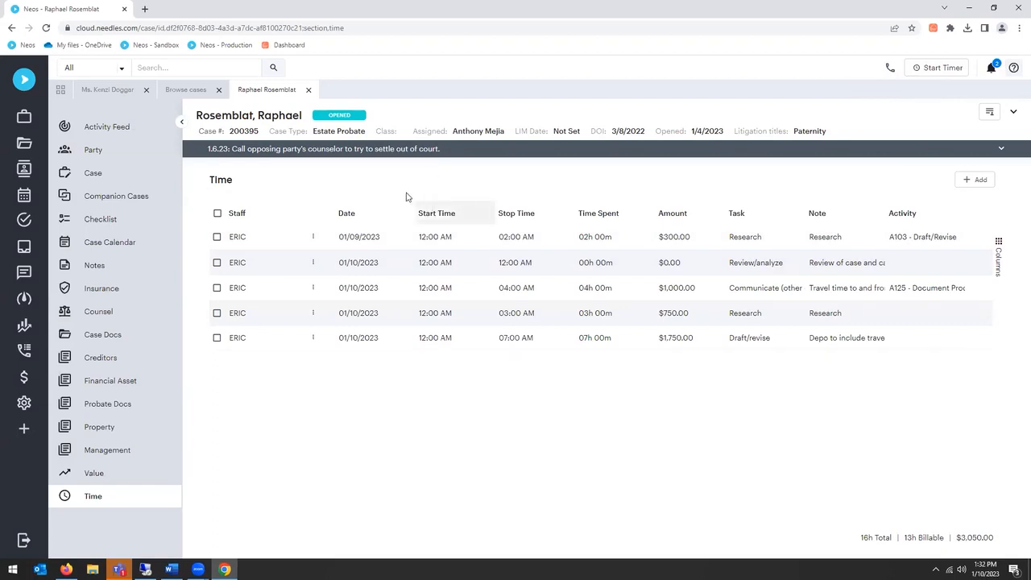
Step: Return to the MVA case's values, switch them to Grouped view and expand the TIME group
click(125, 96)
click(263, 246)
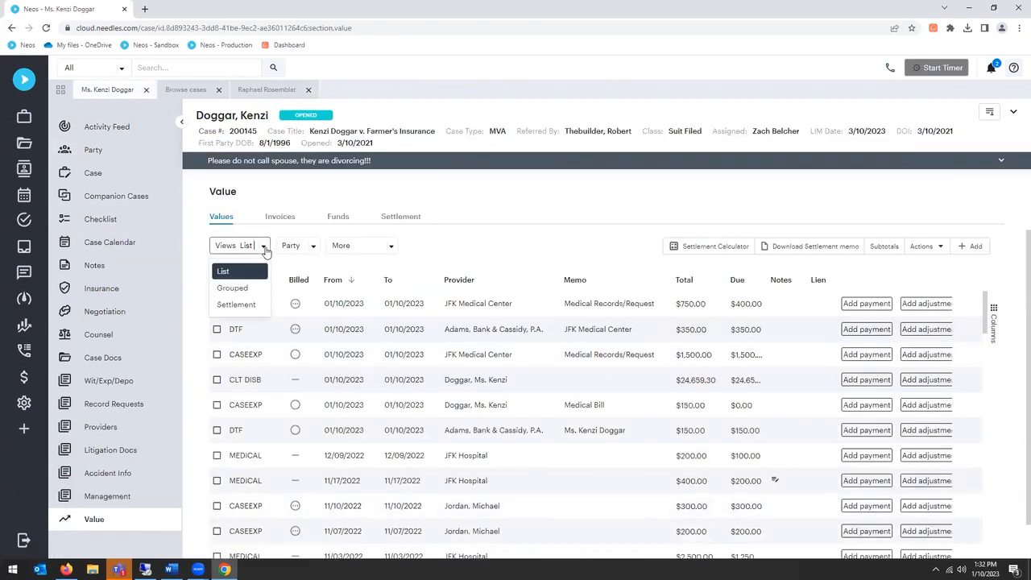
click(256, 310)
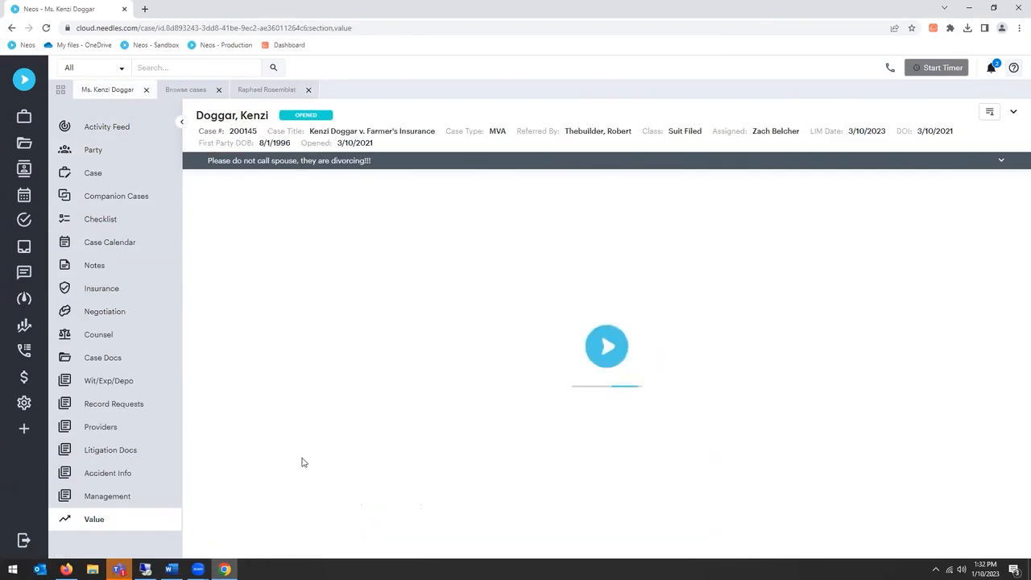
scroll(319, 428, down, 1)
click(234, 533)
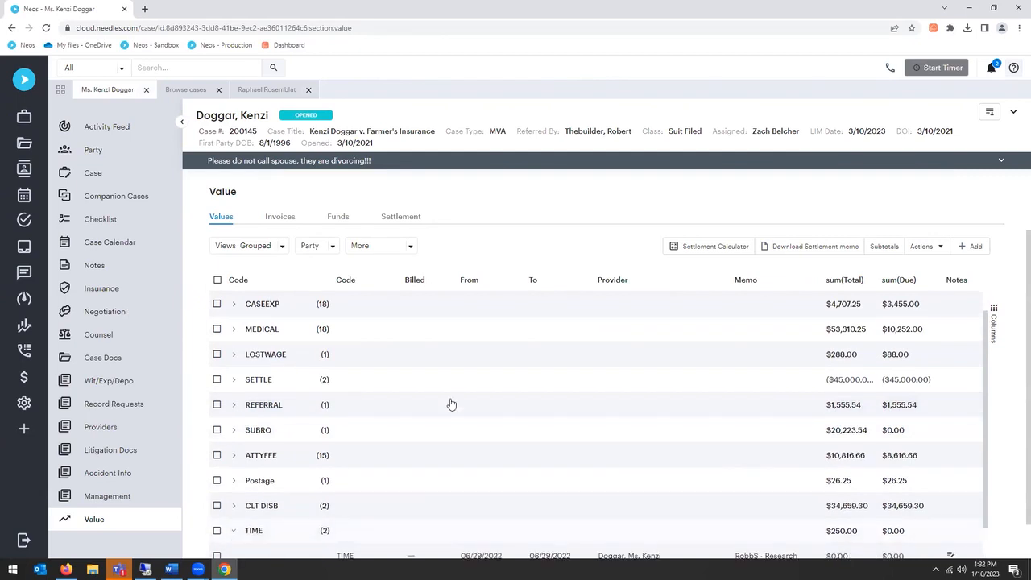
Step: Check the CSV and Excel export options for the grouped values without exporting anything
scroll(451, 404, down, 2)
right_click(295, 475)
mouse_move(390, 551)
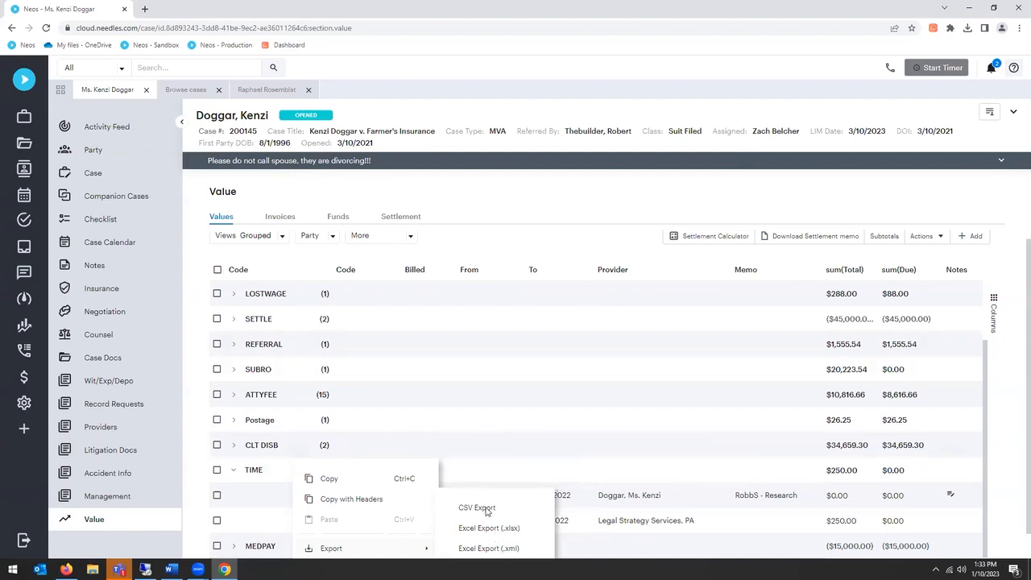
scroll(719, 323, down, 1)
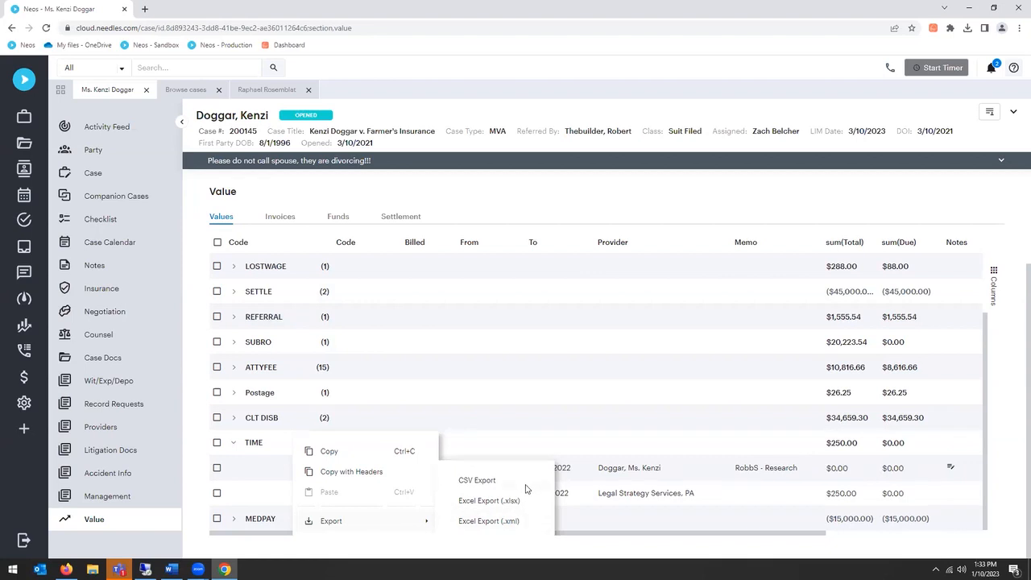
click(599, 202)
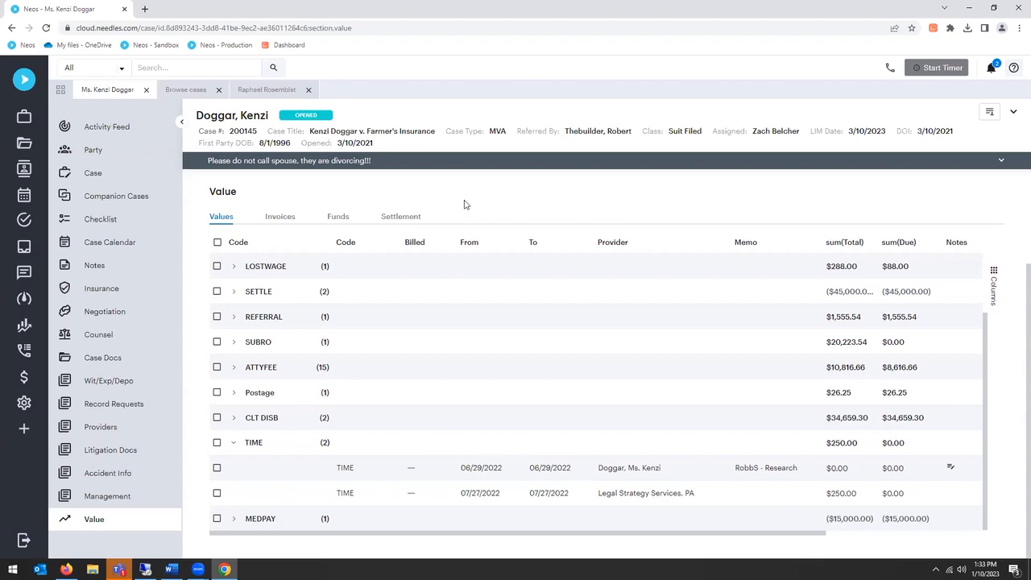
Step: Switch the case values back to List view
scroll(269, 245, up, 1)
click(269, 244)
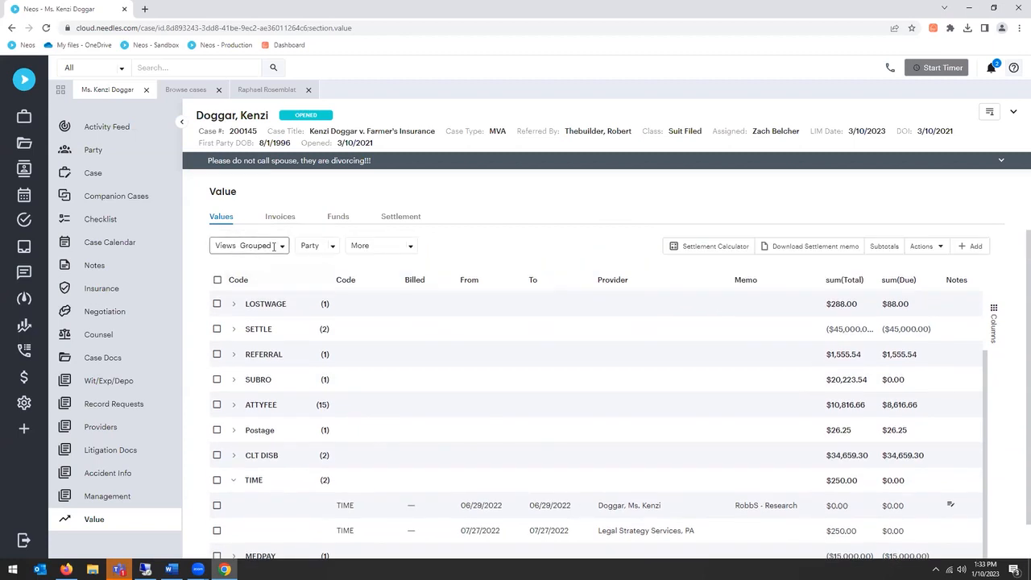
click(256, 272)
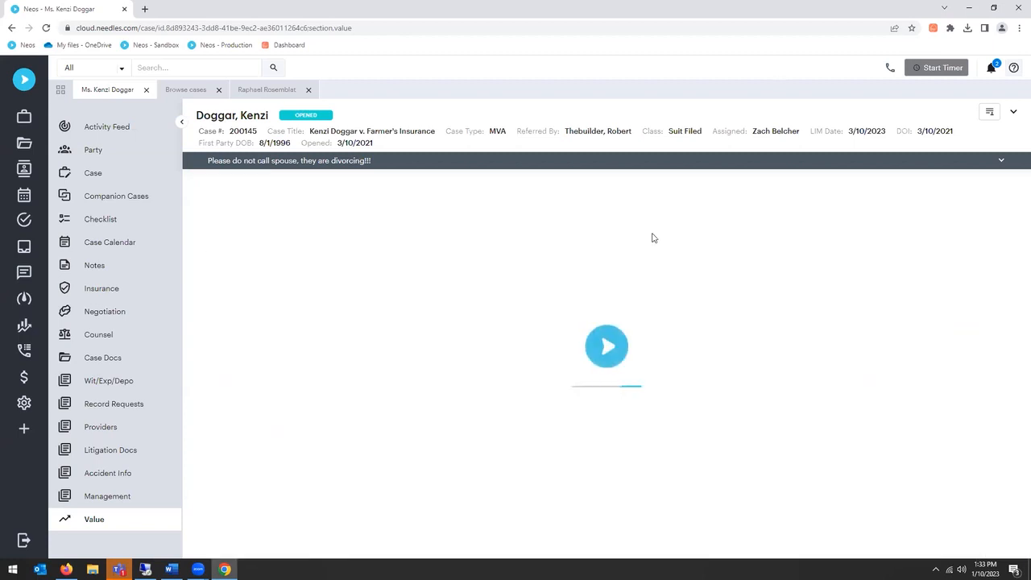
Step: Try attorney fees of 33.3333% for Offer 1 in the Settlement Calculator, then close it and discard the change
click(720, 248)
click(278, 349)
click(770, 176)
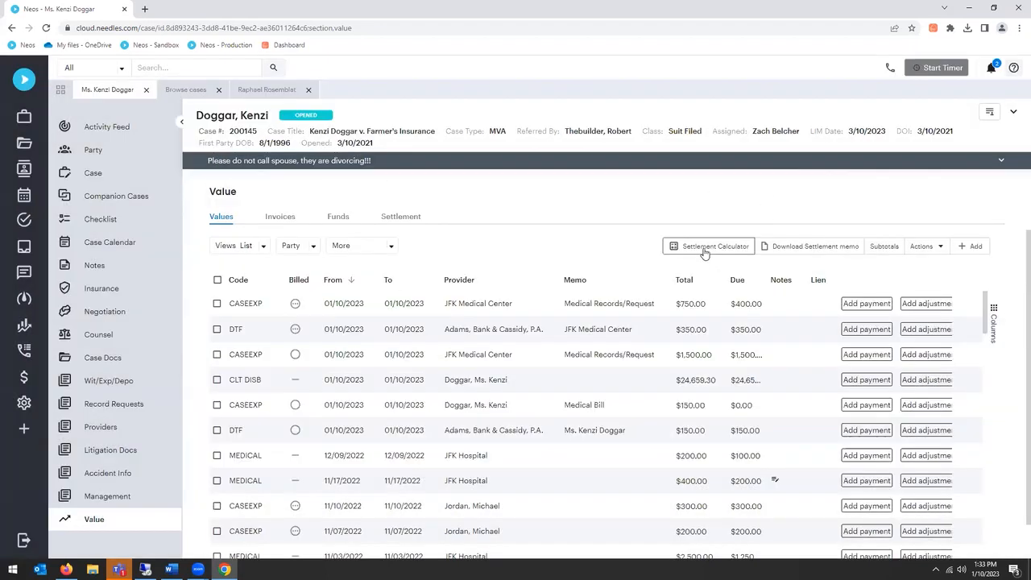
click(703, 253)
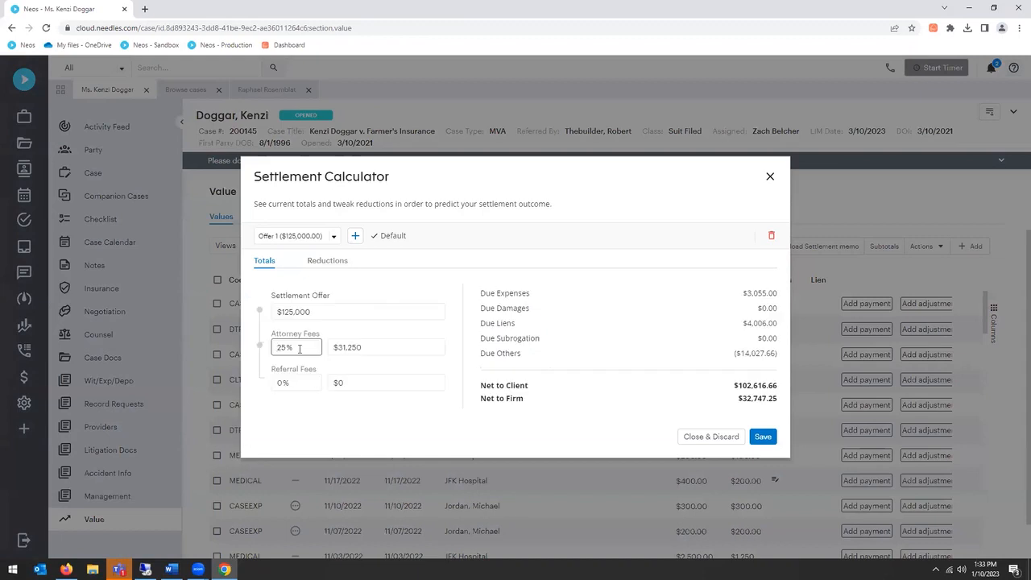
drag(299, 348, 273, 346)
text(33.3333)
click(362, 311)
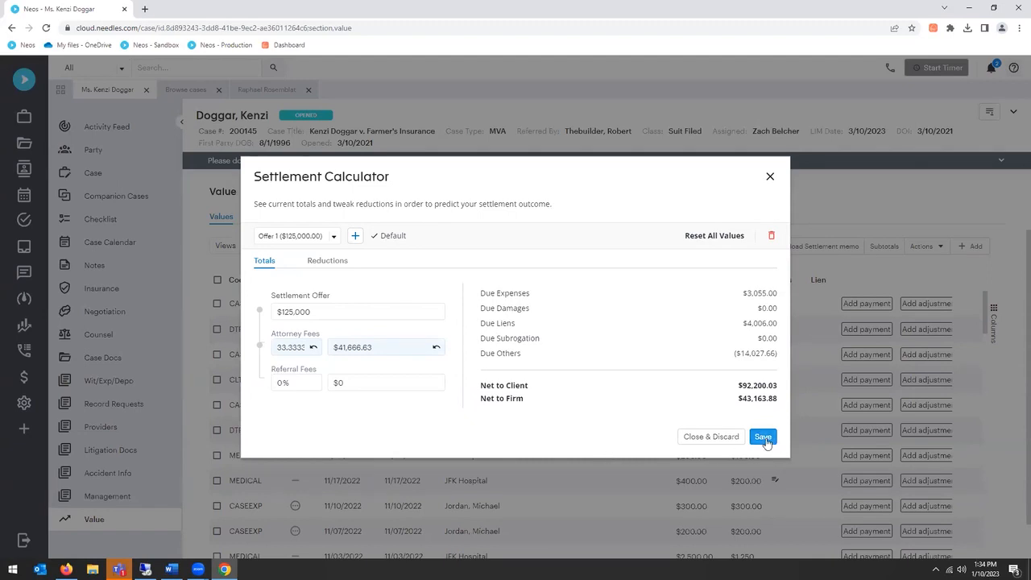
click(717, 437)
key(Return)
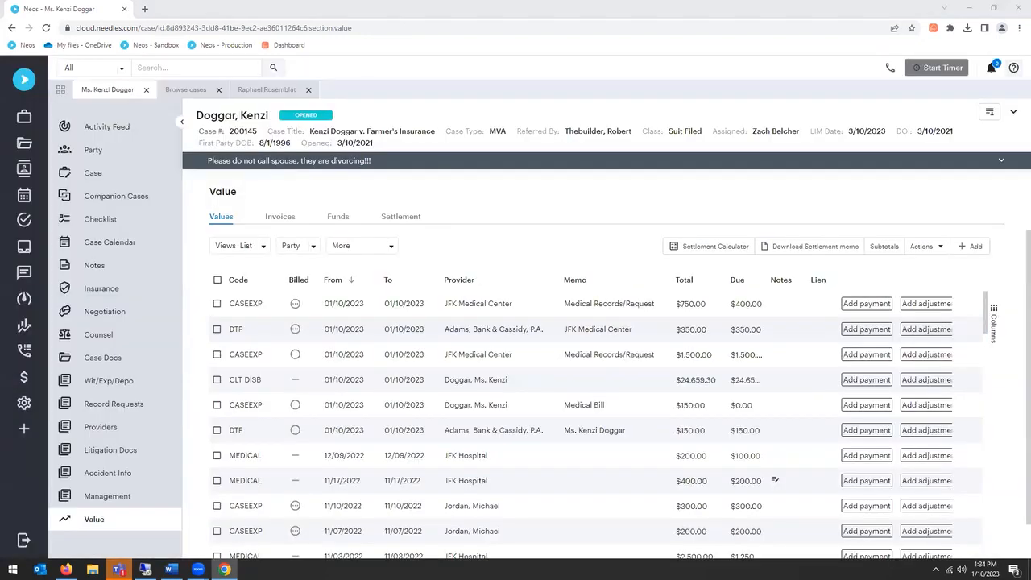
Step: Reopen the Settlement Calculator, save Offer 1 with attorney fees at 25%, and close the calculator
click(476, 237)
click(716, 247)
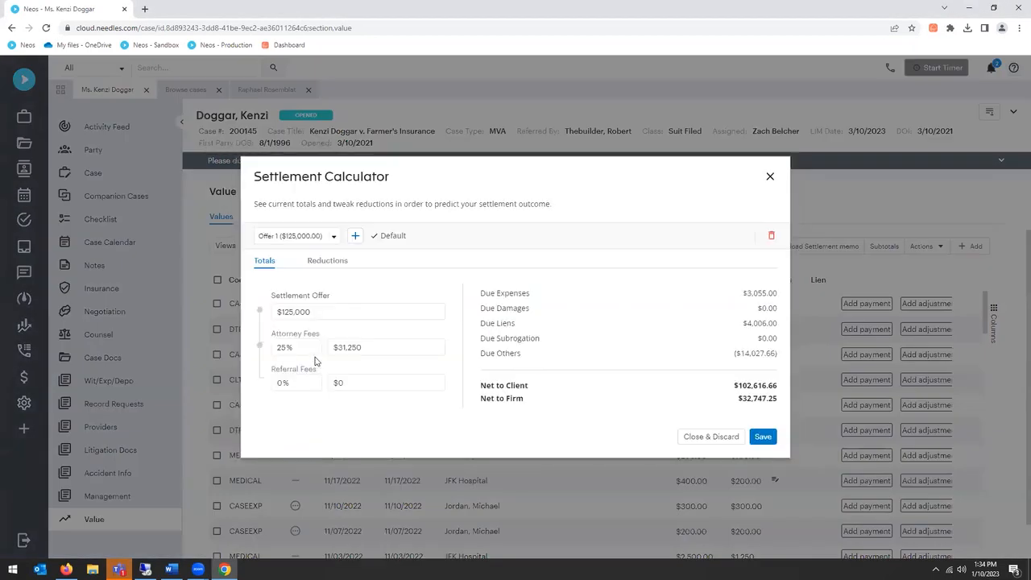
drag(314, 348, 251, 357)
click(763, 437)
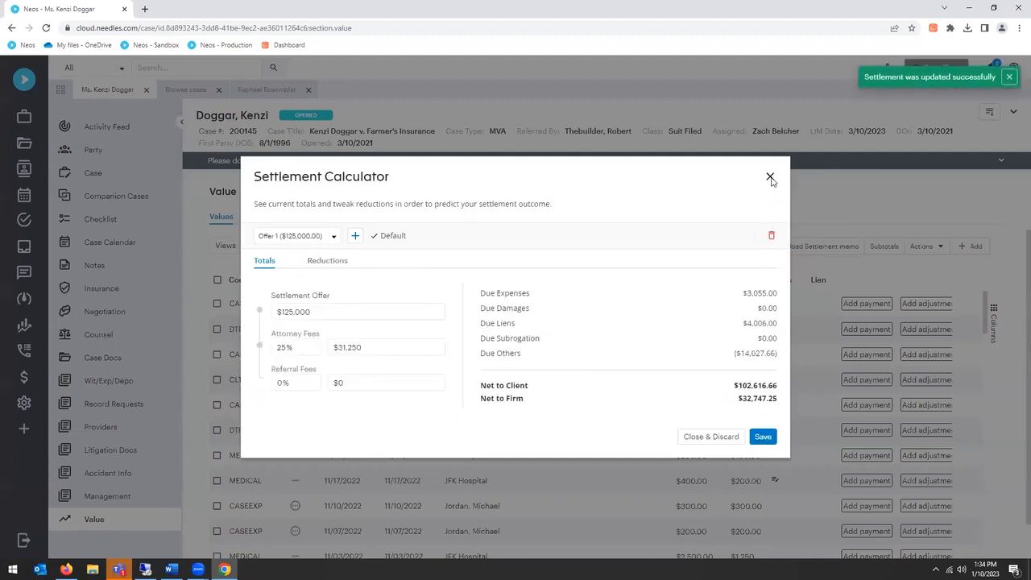
click(770, 177)
Step: Download the Settlement Memo - Standard report as DOCX and open it in Word
click(800, 246)
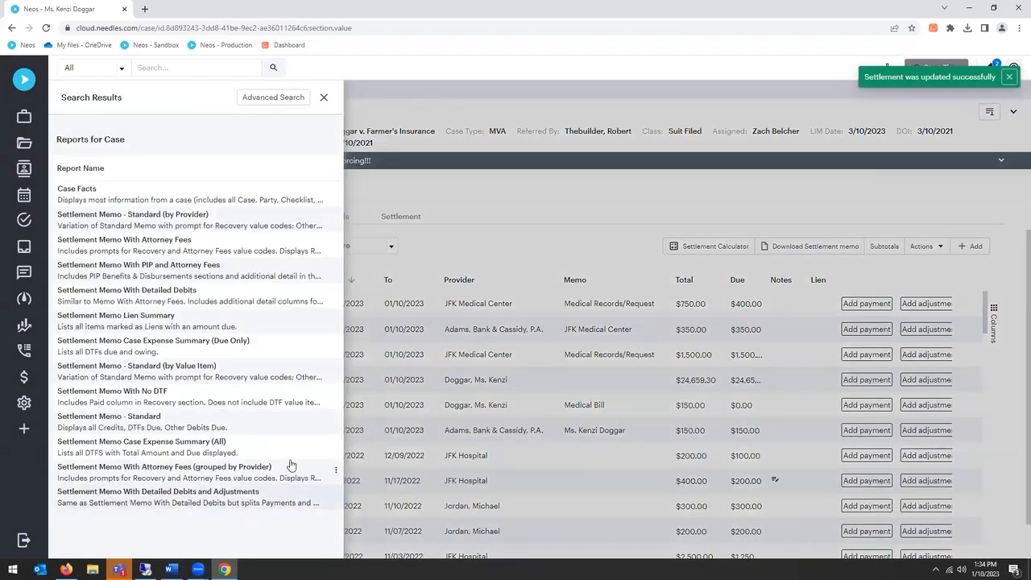
click(336, 425)
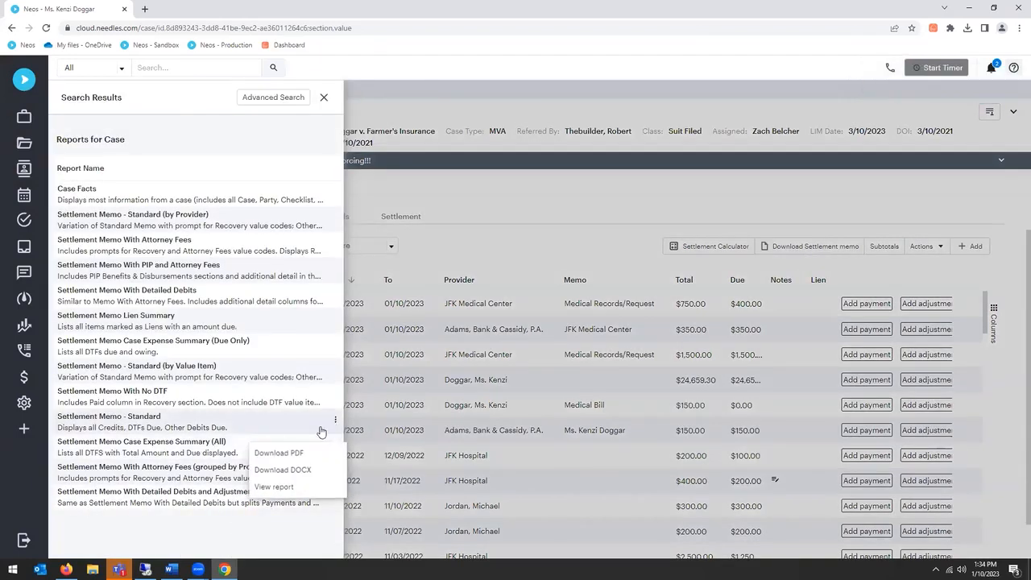
click(303, 471)
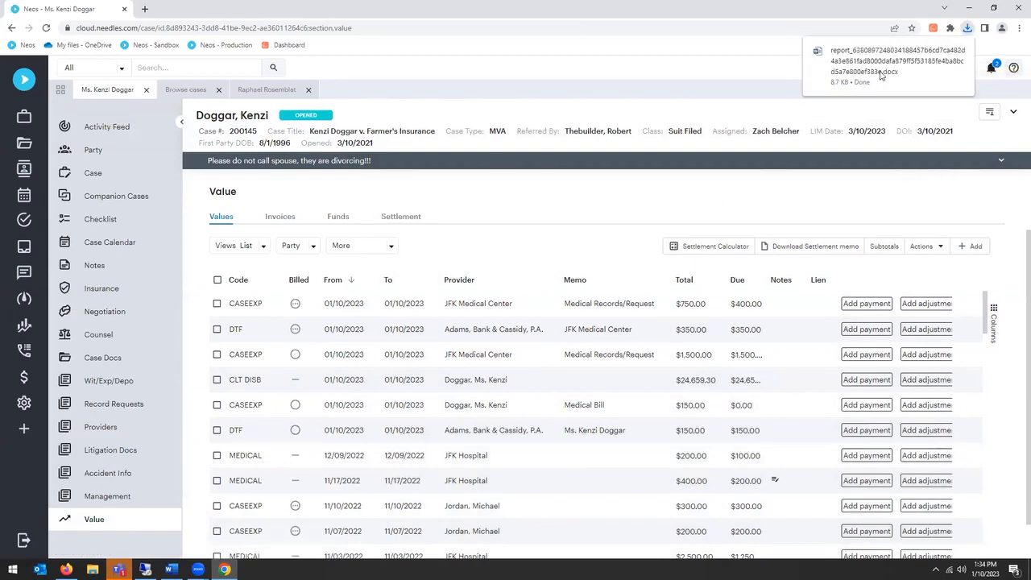
click(883, 66)
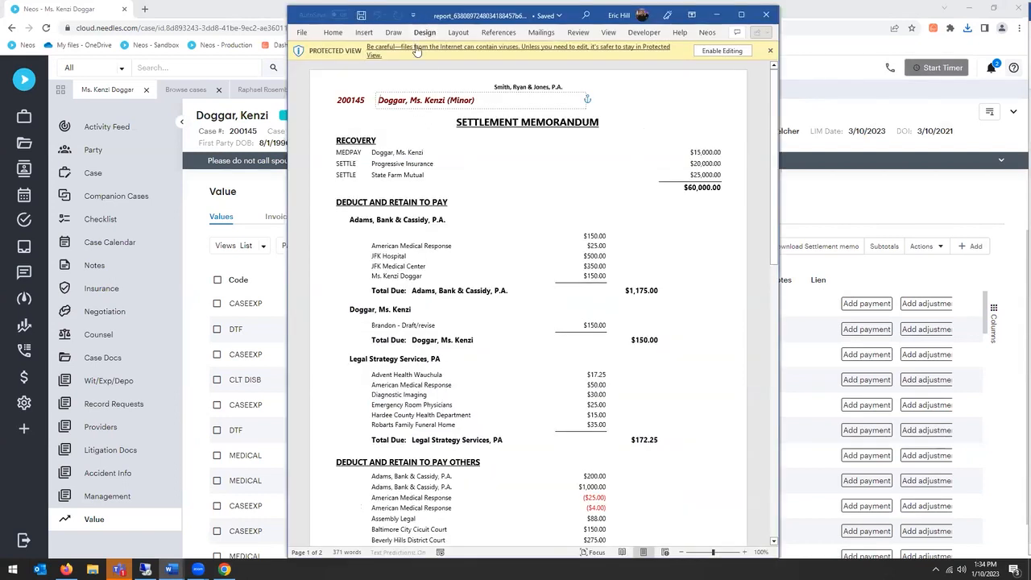
Step: Examine the recovery, deductions and net client amount across both pages of the Settlement Memo - Standard document, and close it
click(741, 15)
scroll(488, 217, down, 6)
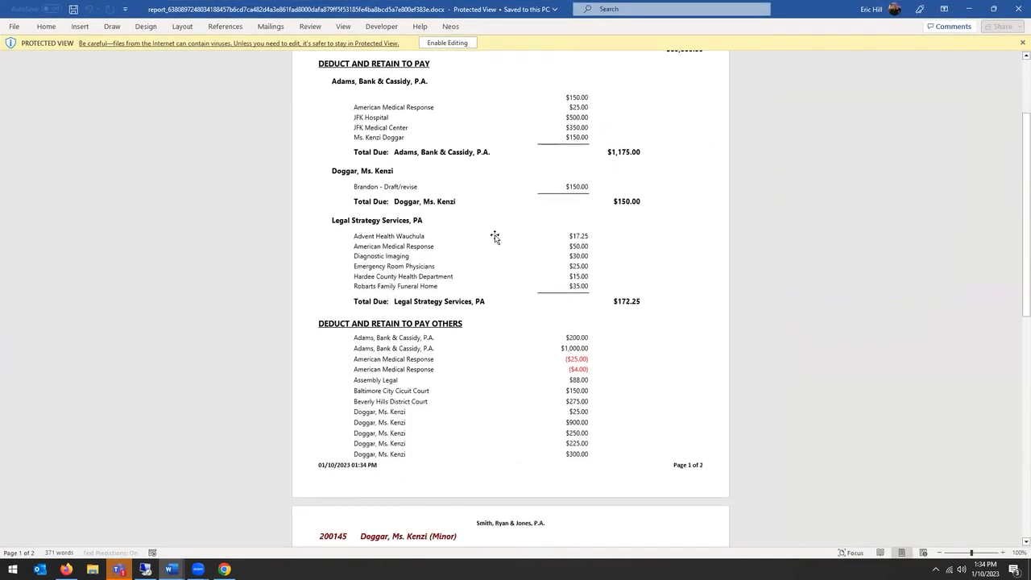
scroll(495, 234, down, 12)
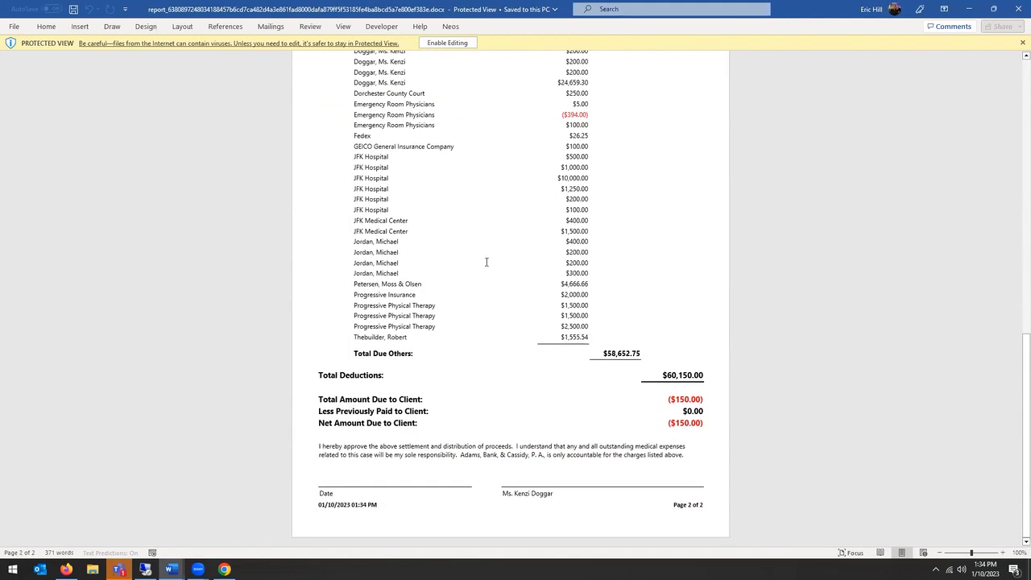
scroll(487, 262, up, 2)
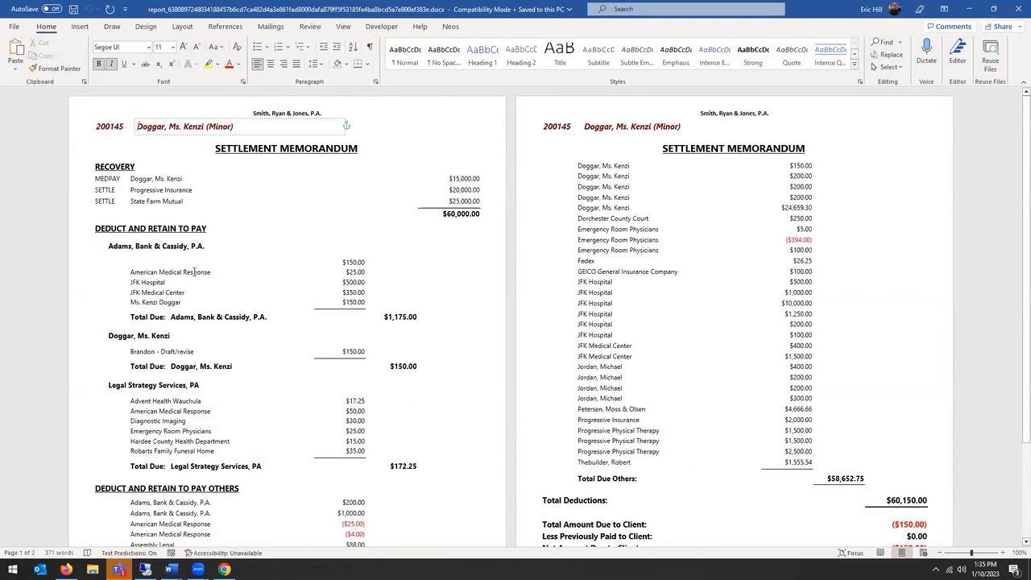
scroll(194, 271, down, 3)
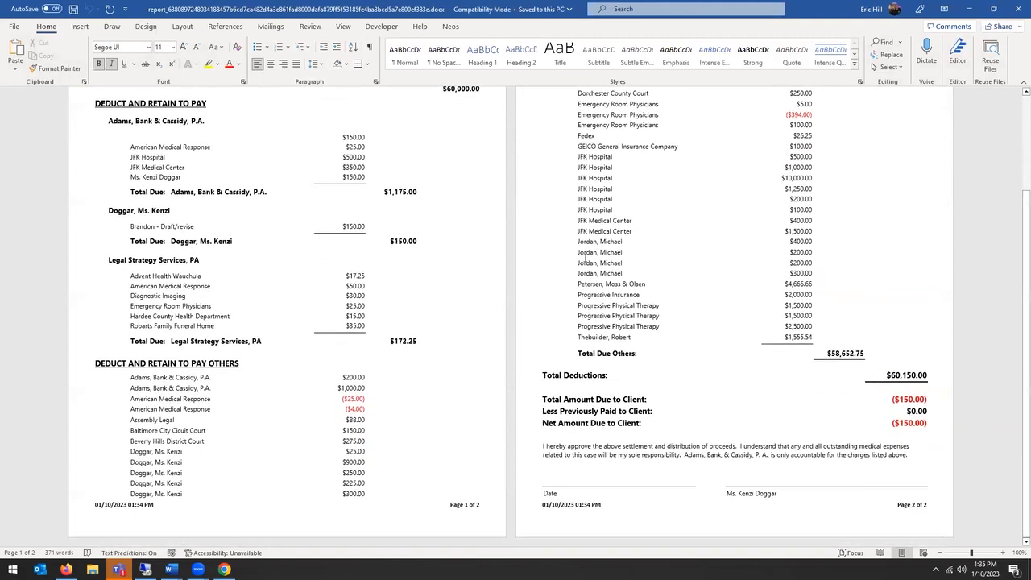
scroll(585, 256, up, 3)
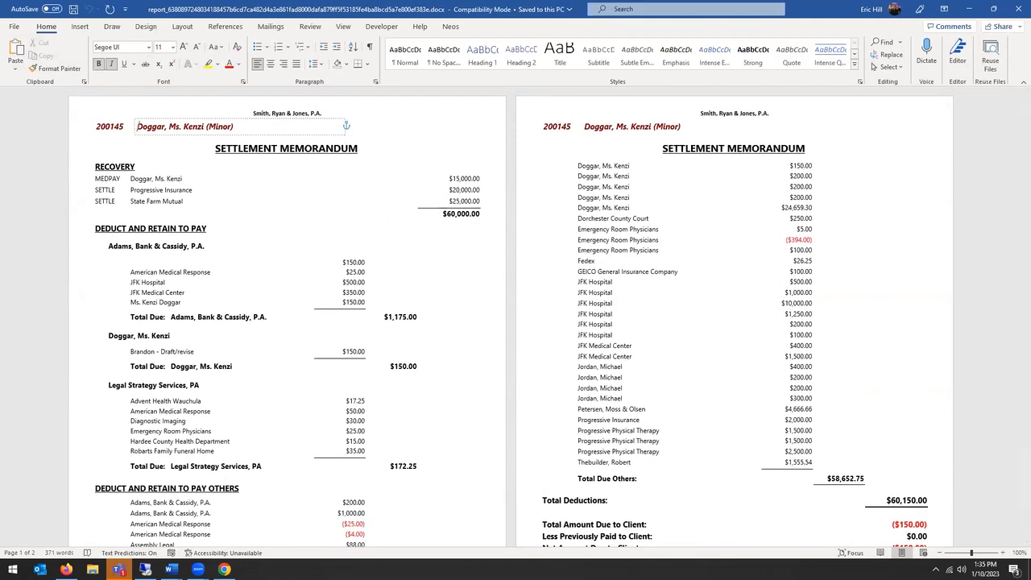
click(1018, 9)
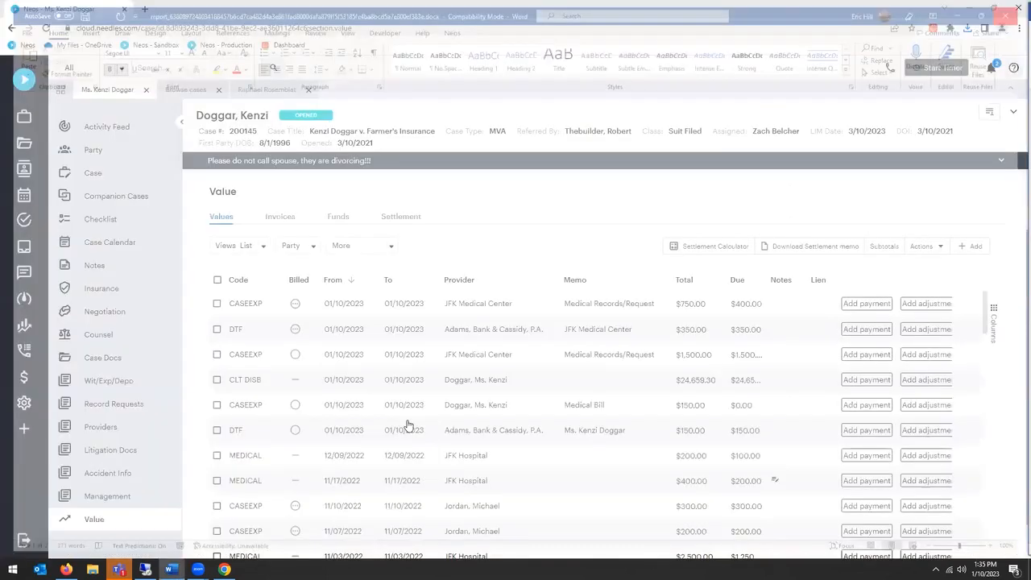
Step: Download the Settlement Memo - Standard report as DOCX again and enable editing of it in Word
click(825, 249)
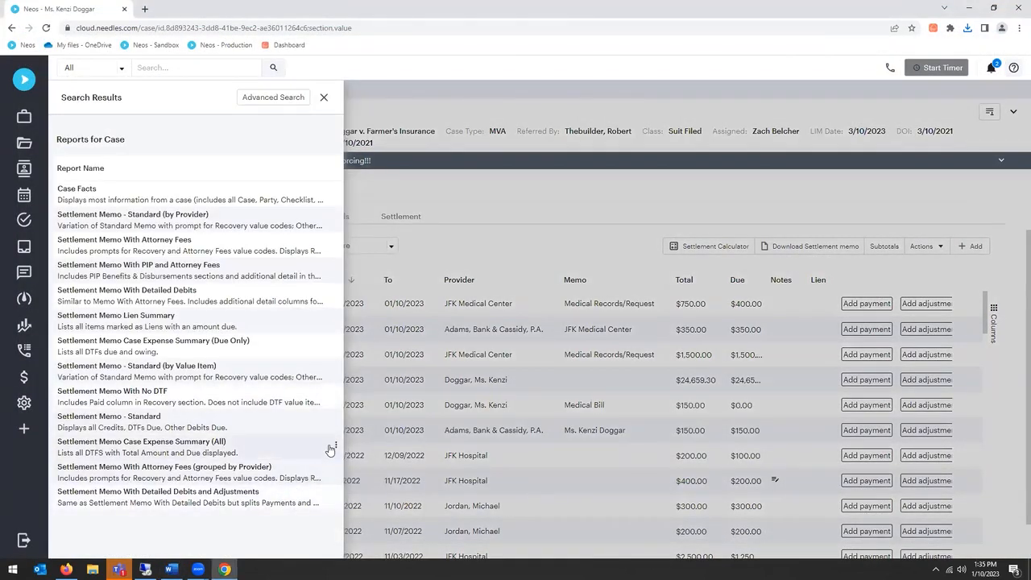
click(336, 439)
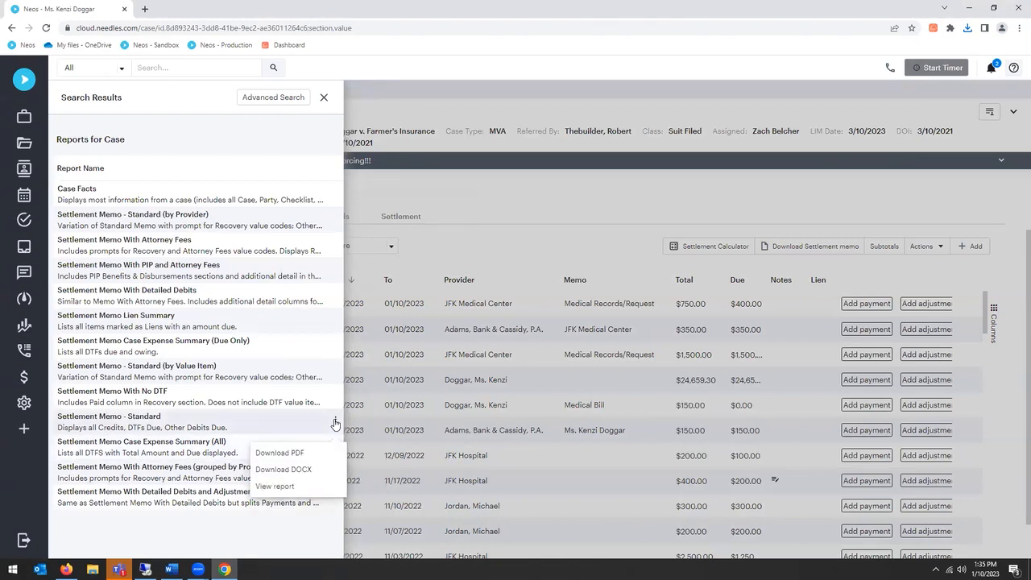
click(315, 469)
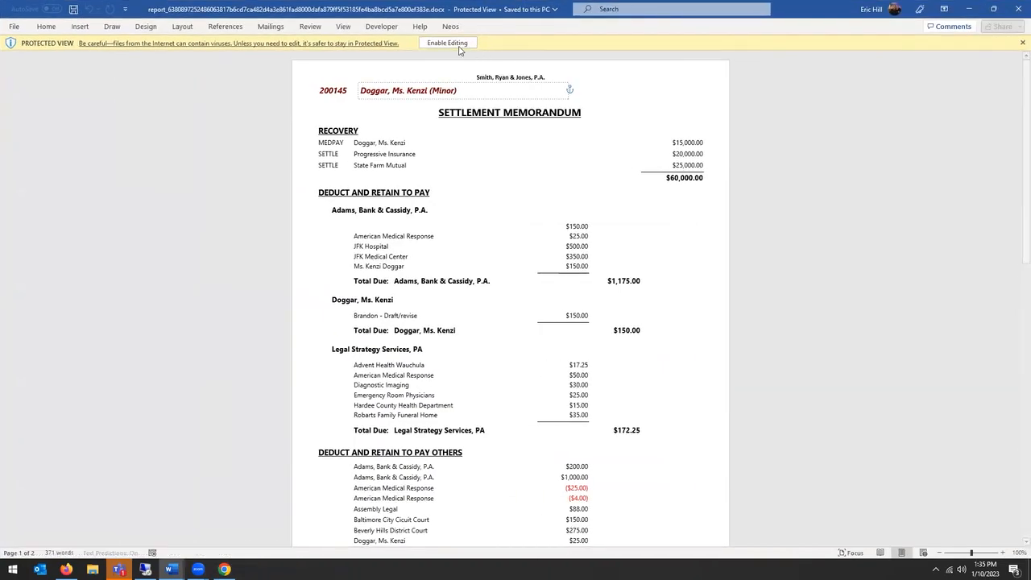
click(461, 43)
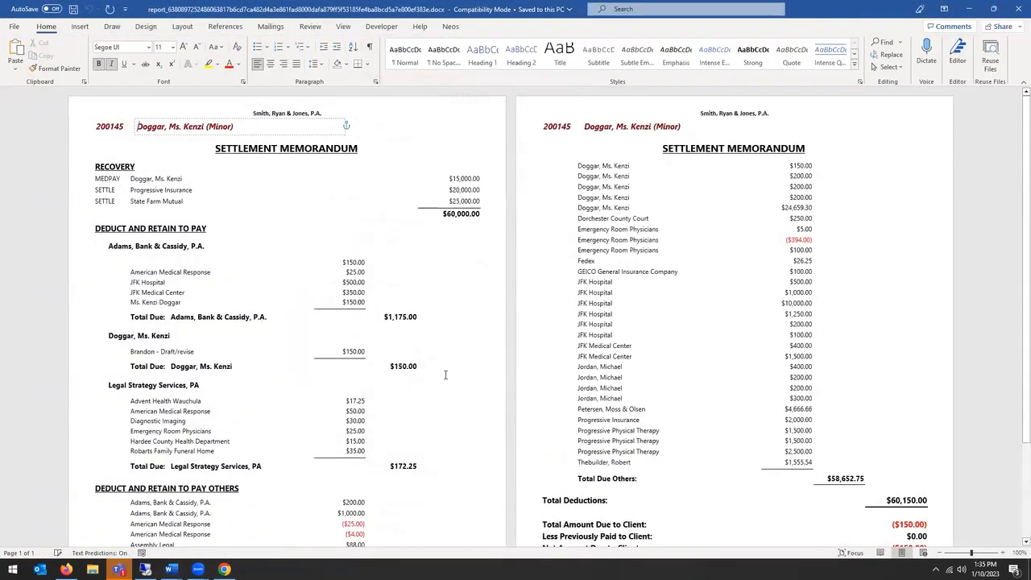
Step: Examine the deductions, totals and signature lines of the newly downloaded standard memo, and close the document
scroll(444, 370, down, 5)
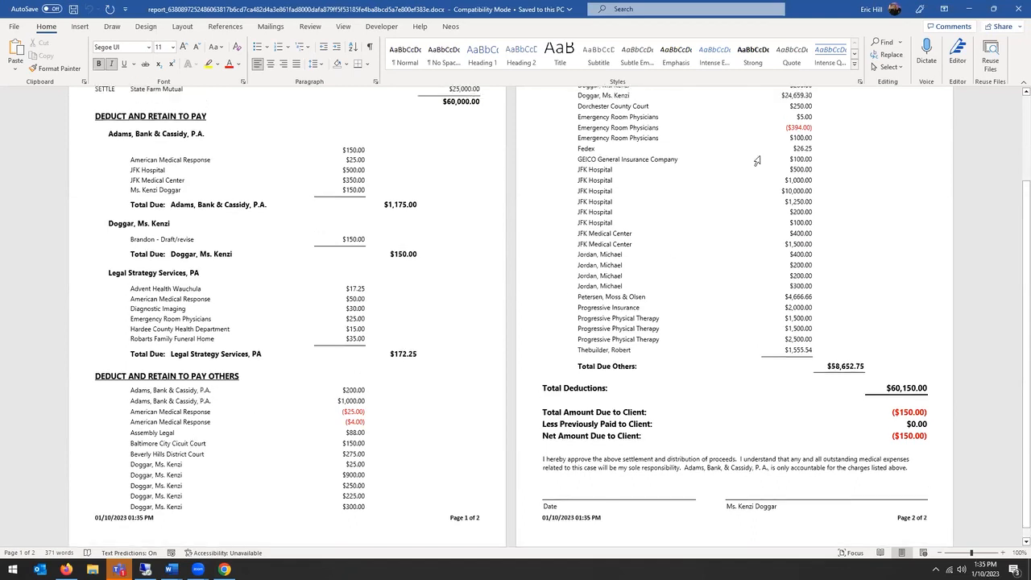
scroll(191, 428, up, 1)
click(1016, 11)
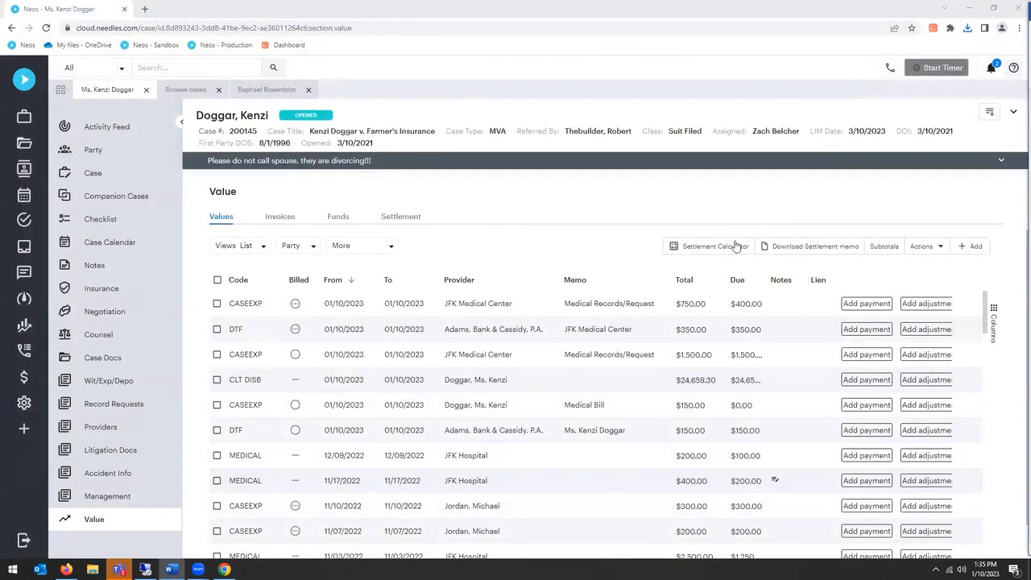
Step: Download the Settlement Memo With Attorney Fees report as DOCX and enable editing of it in Word
click(776, 247)
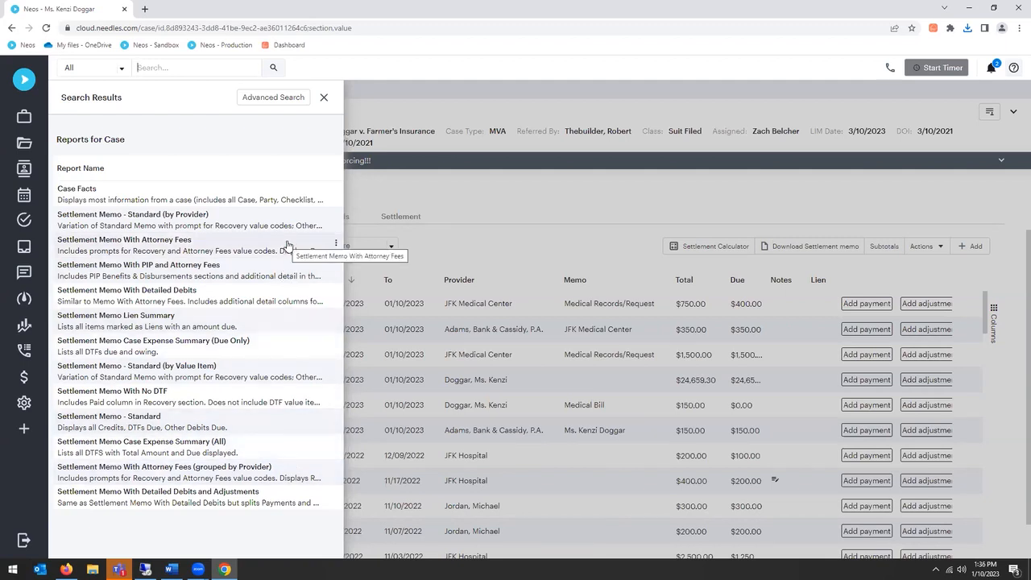
click(336, 243)
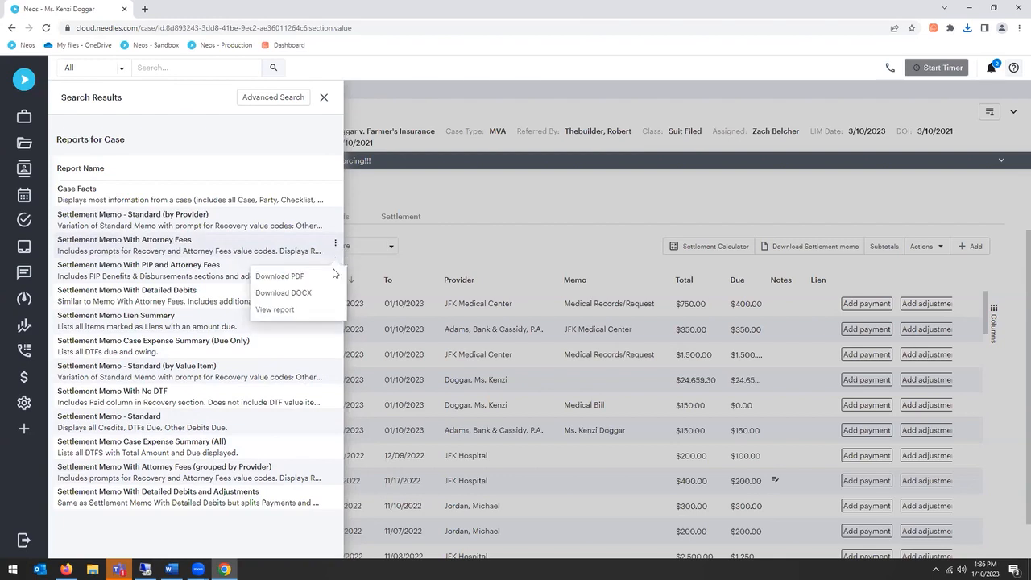
click(295, 292)
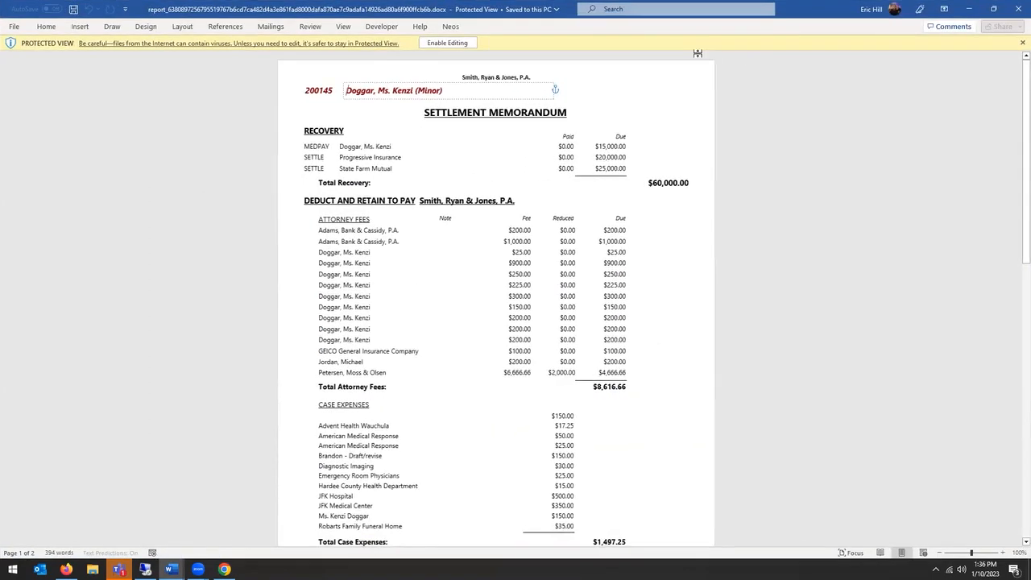
click(435, 43)
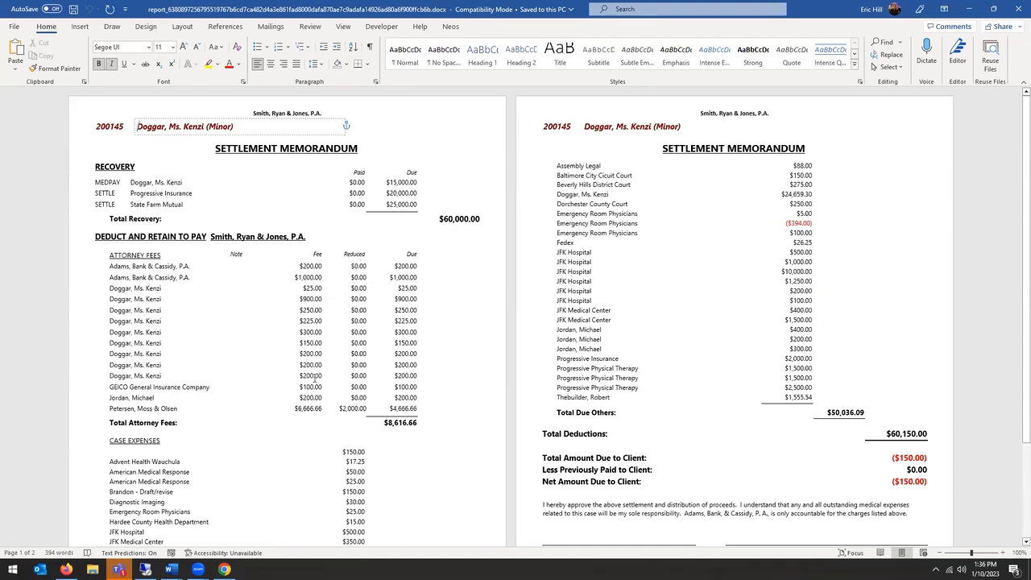
Step: Examine the attorney fees, case expenses and deductions in the Settlement Memo With Attorney Fees document, and close it
scroll(453, 410, down, 1)
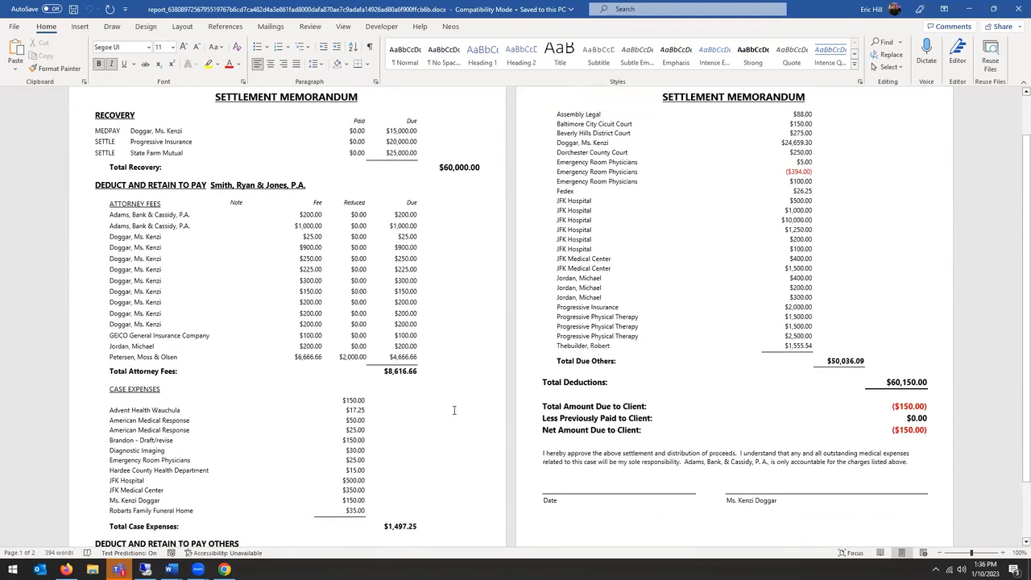
scroll(454, 410, down, 2)
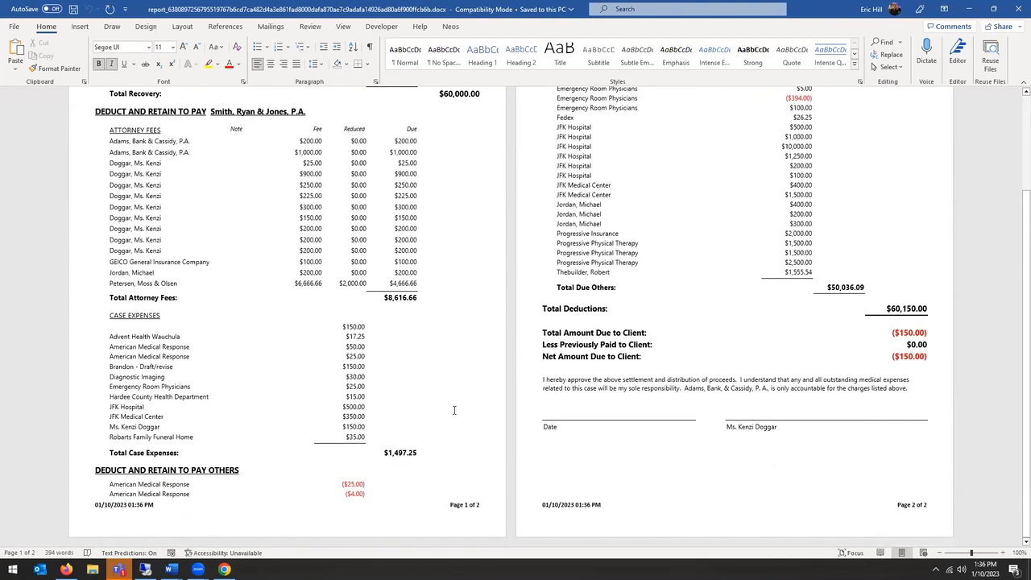
scroll(454, 410, up, 3)
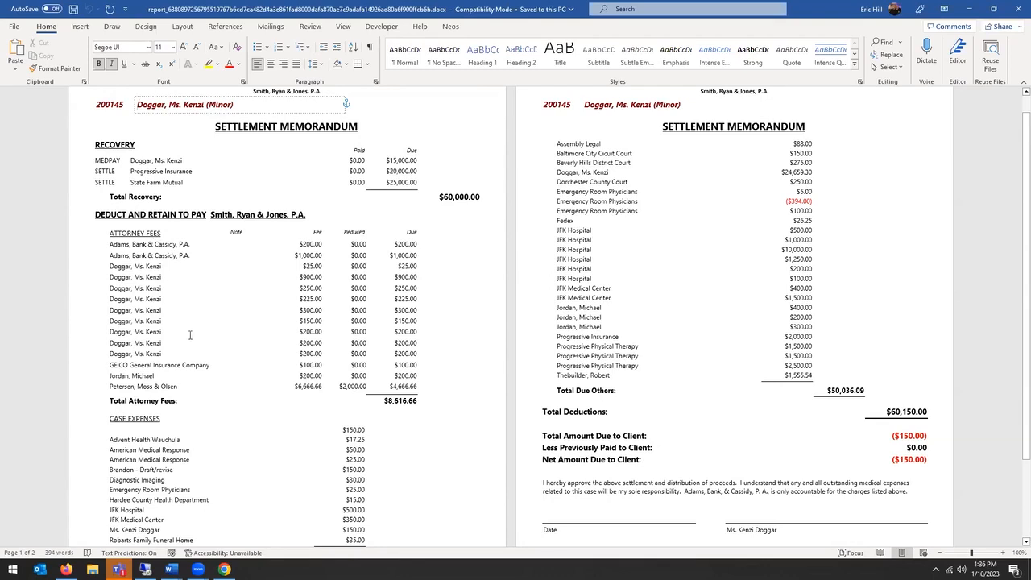
click(1017, 11)
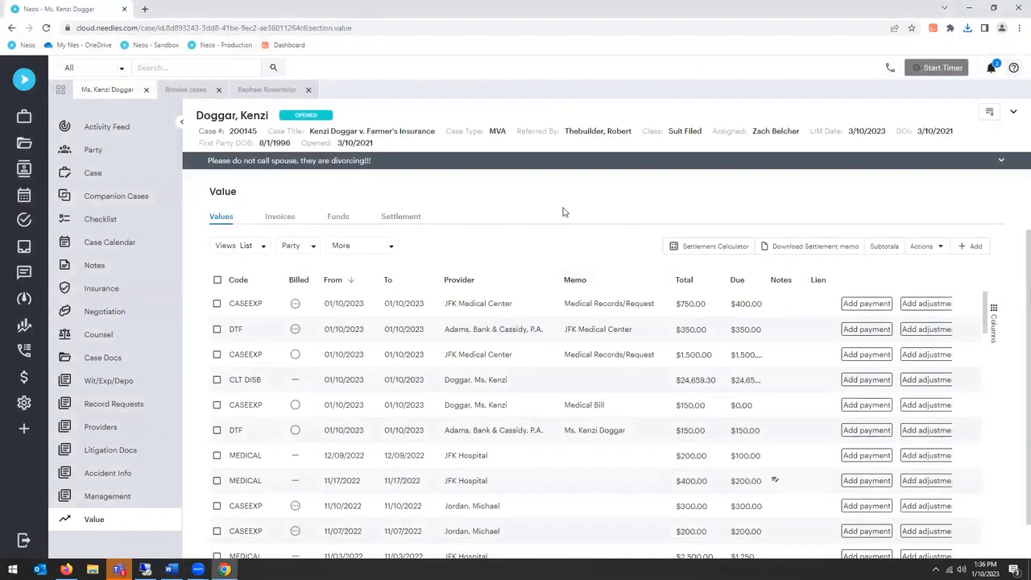
Step: Set the attorney fees for Offer 1 to 33.3333% in the Settlement Calculator, save the offer and close the calculator
click(691, 252)
click(305, 346)
drag(306, 346, 263, 347)
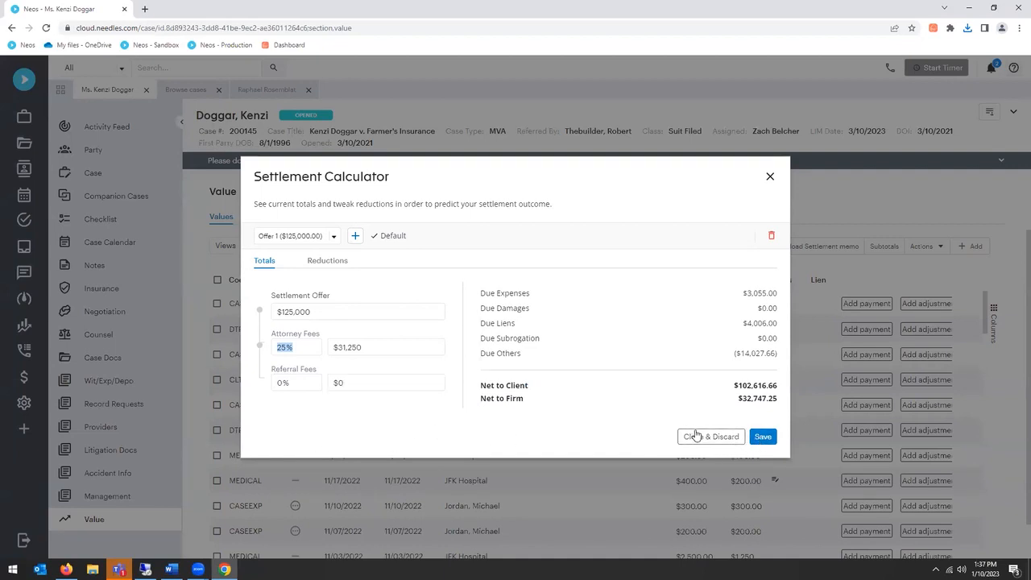
text(33.3333)
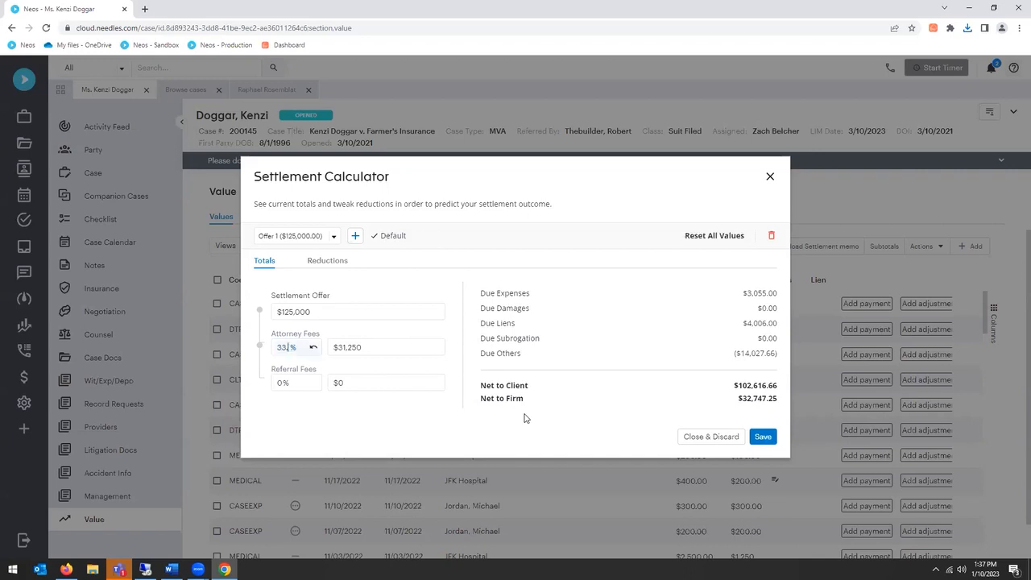
click(762, 437)
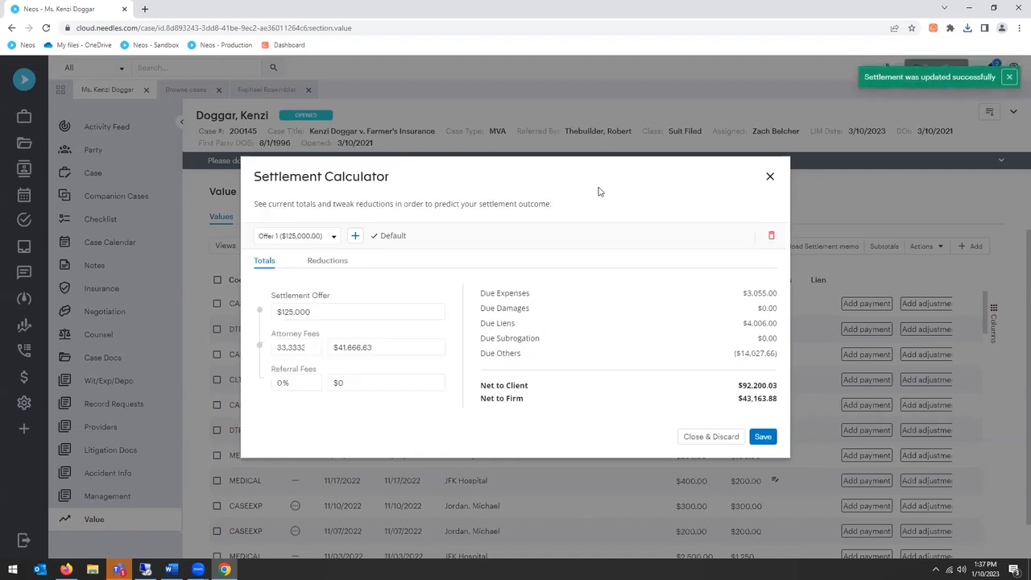
click(770, 176)
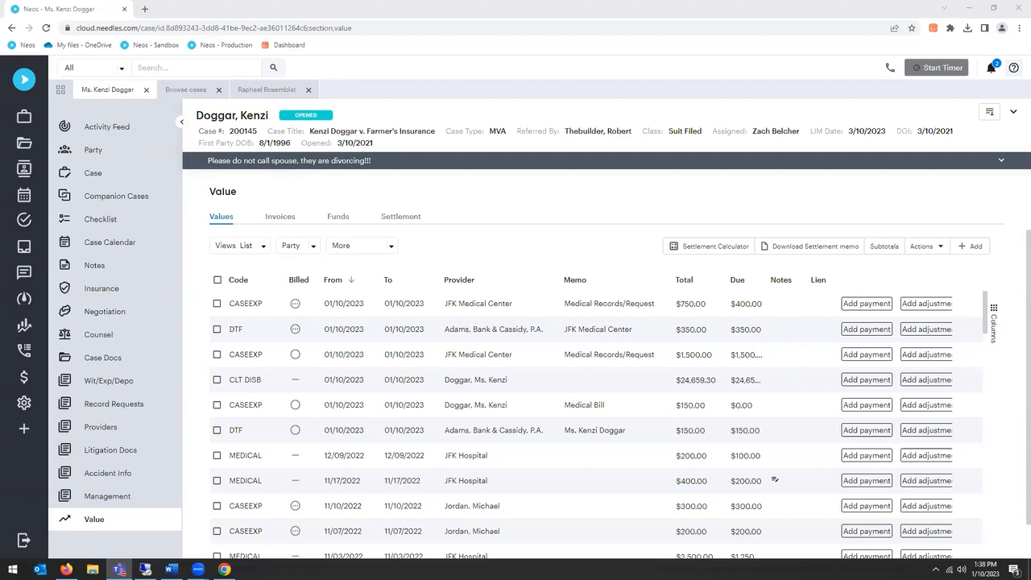
click(524, 197)
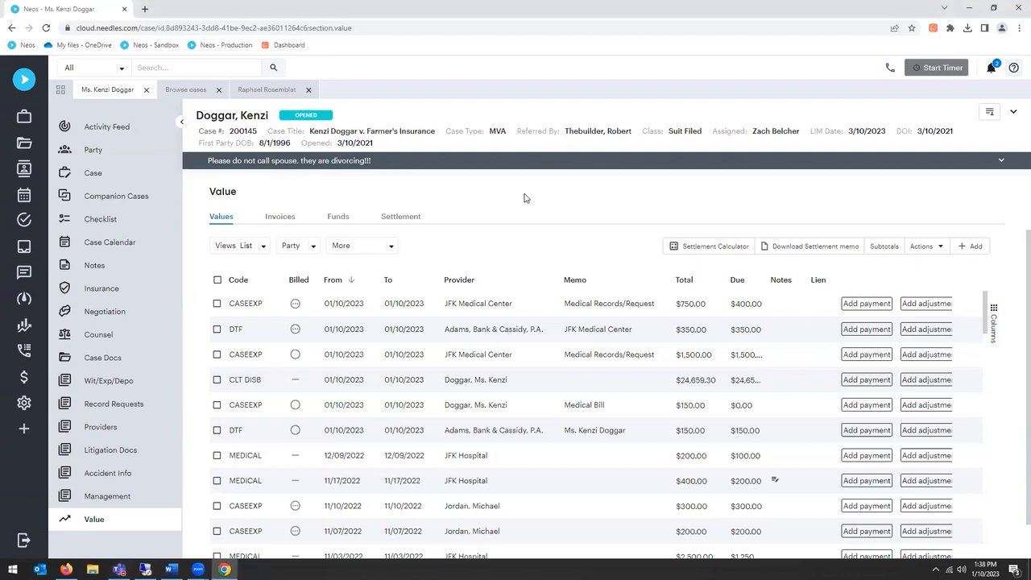
scroll(538, 286, down, 1)
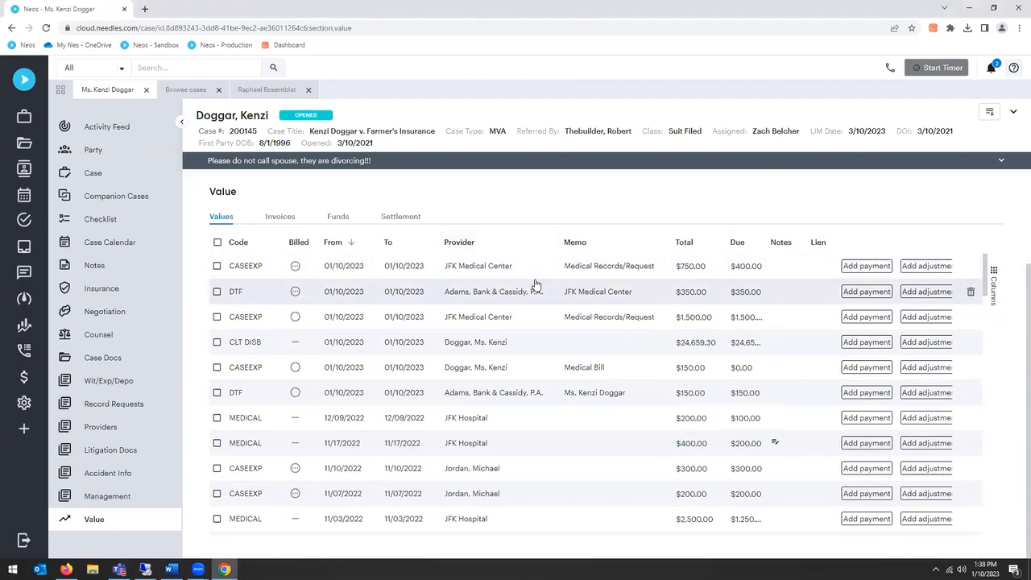
scroll(536, 284, up, 1)
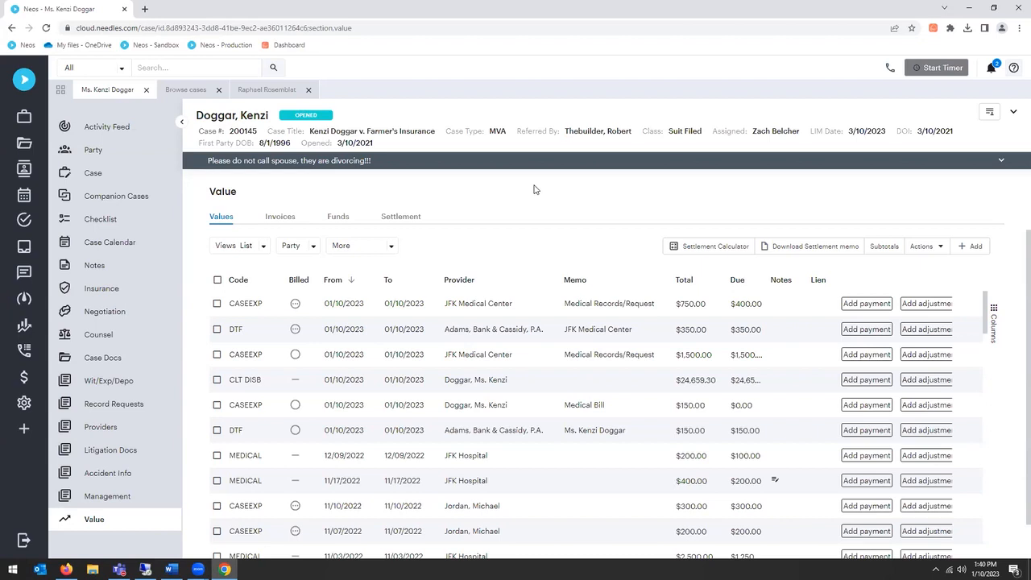
Step: View the details and payment transaction of the first JFK Medical Center CASEEXP entry, and return to the values list
click(476, 305)
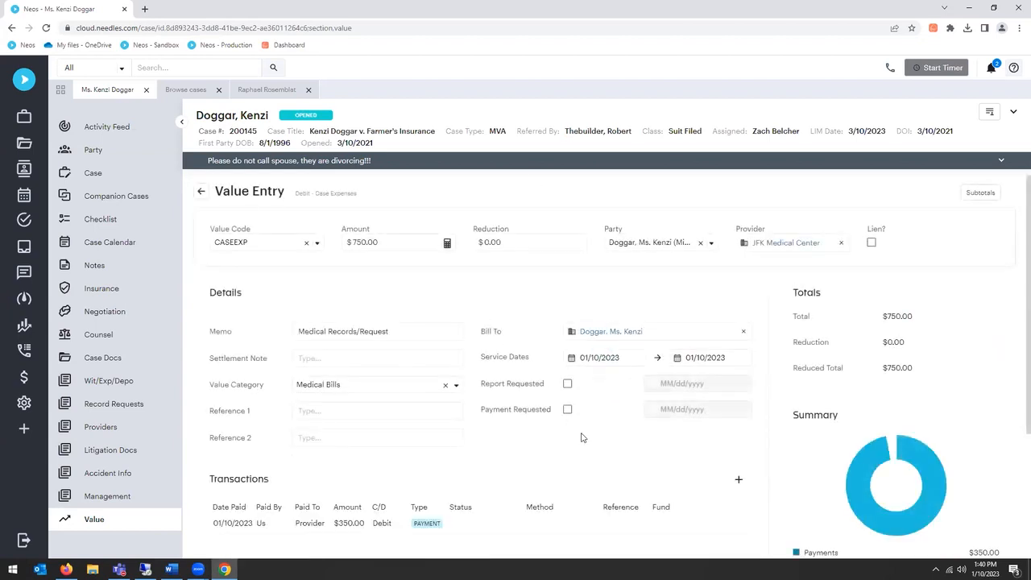
scroll(431, 443, down, 2)
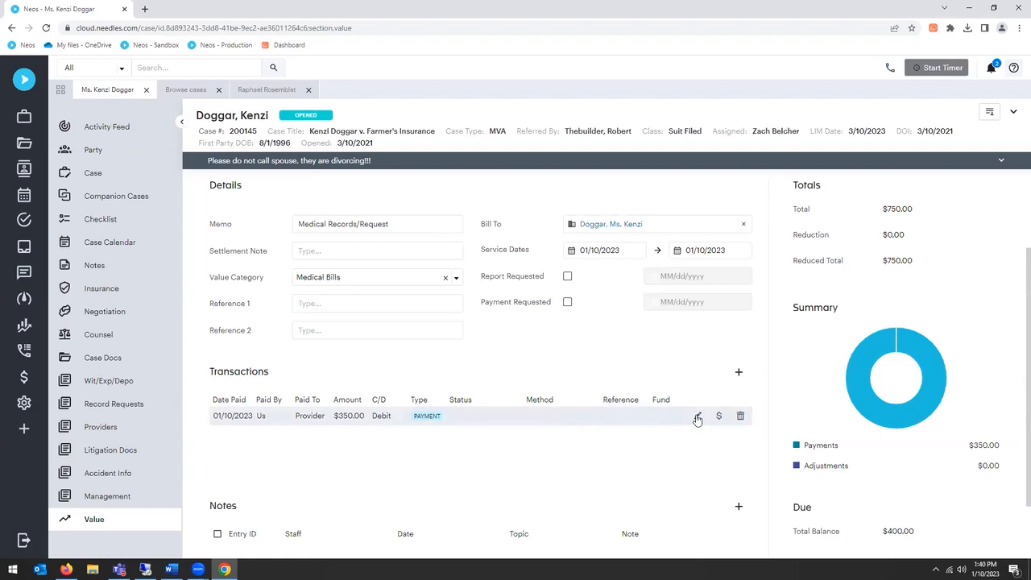
click(564, 416)
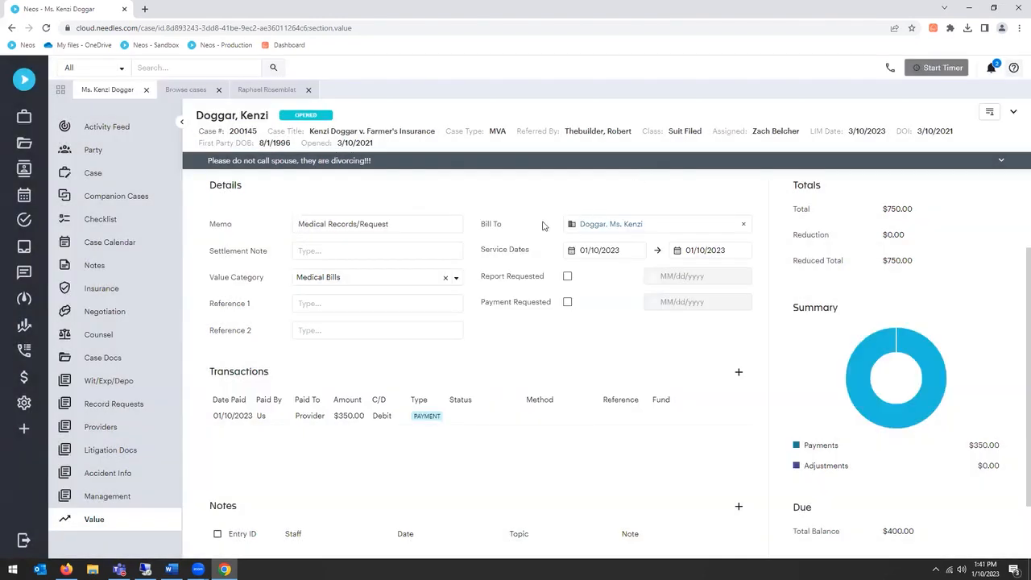
scroll(528, 366, up, 1)
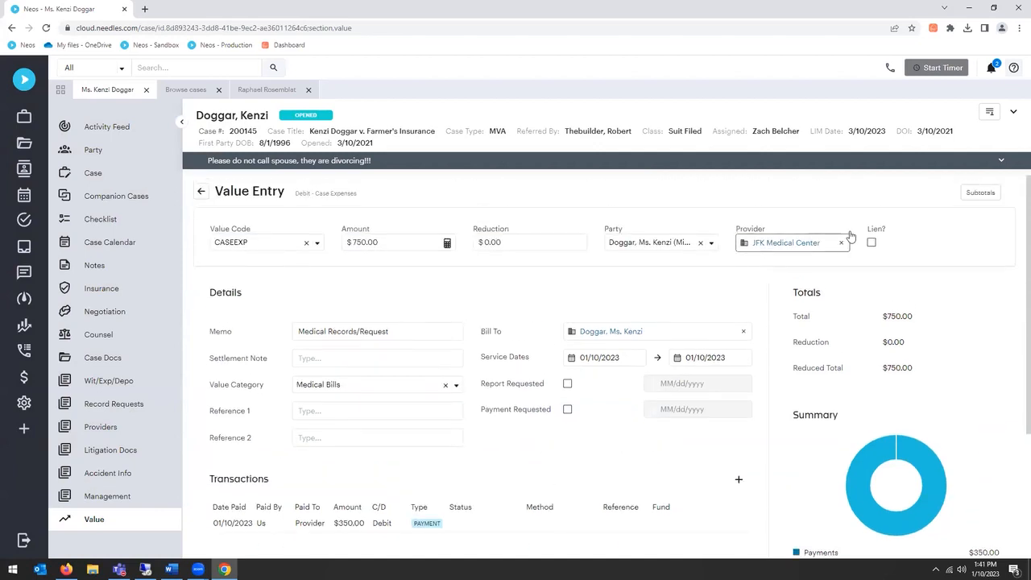
click(202, 193)
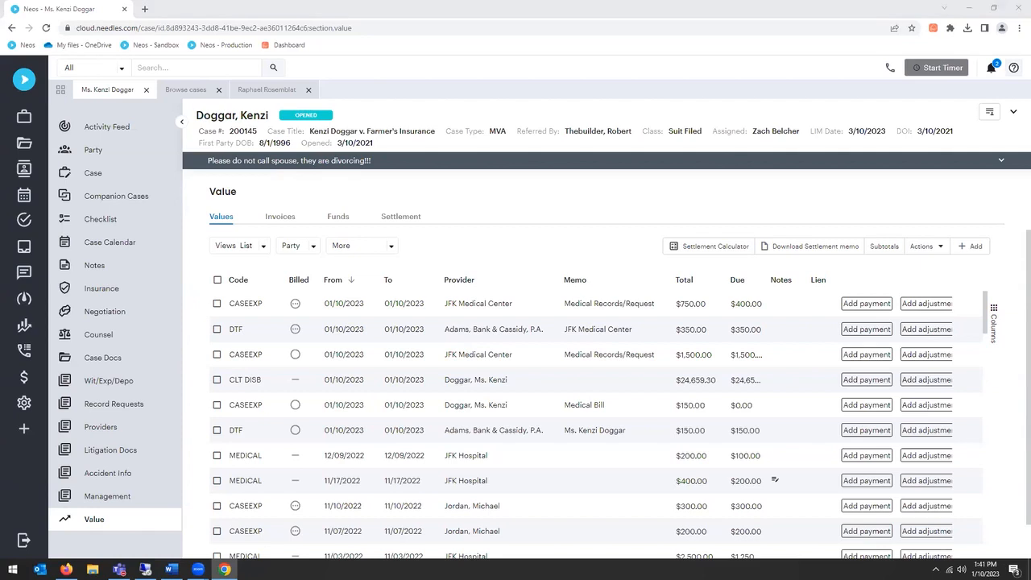
Step: Select two JFK Medical Center CASEEXP values and both Adams, Bank & Cassidy DTF values, and start adding transactions to them in bulk
click(652, 199)
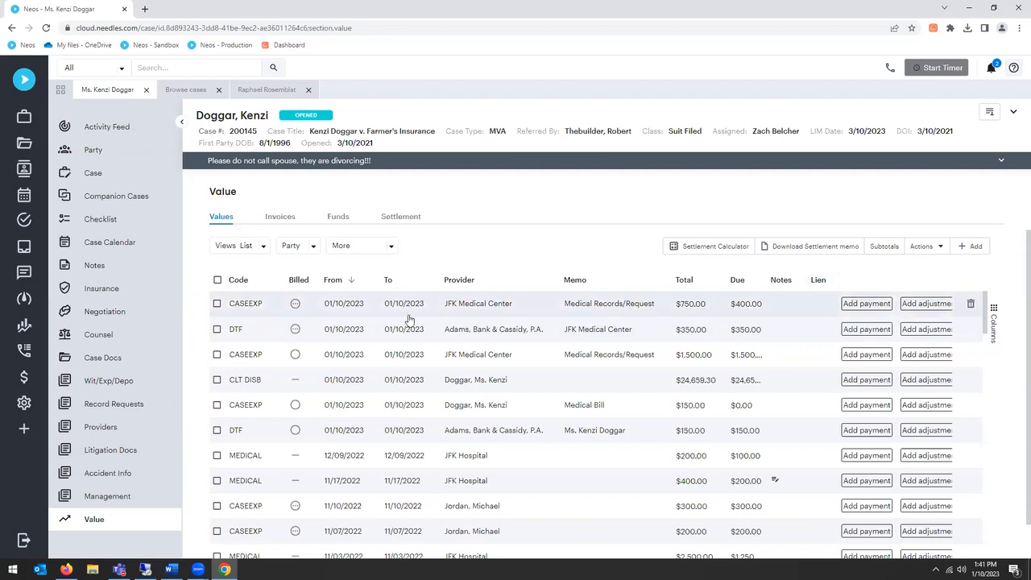
click(216, 303)
click(217, 350)
click(217, 376)
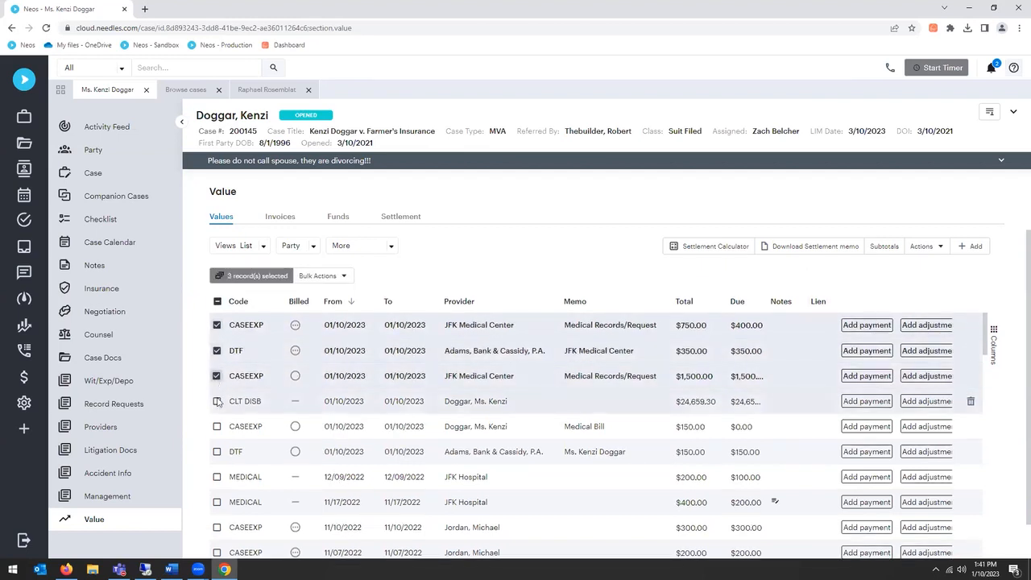
click(217, 451)
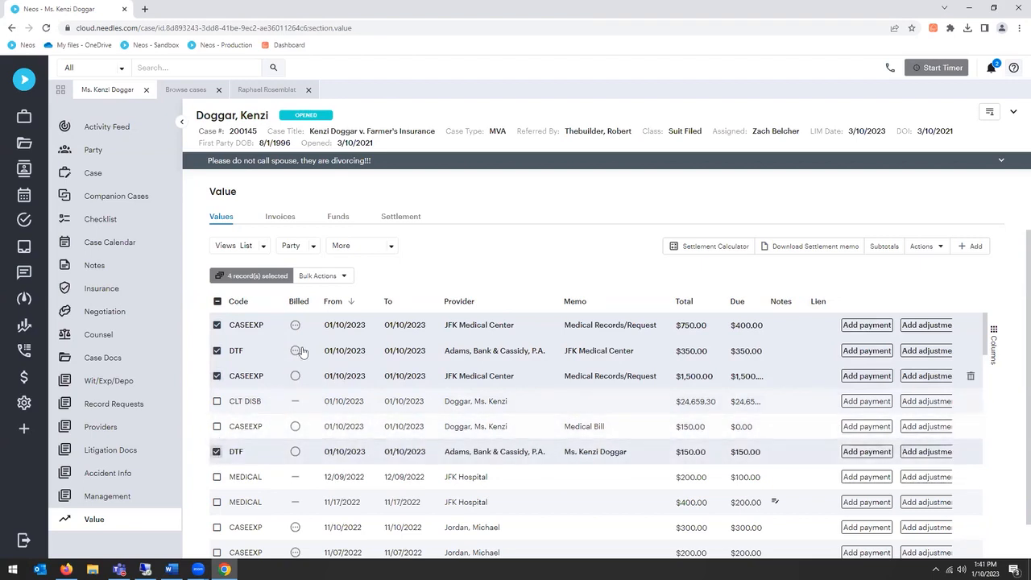
click(333, 278)
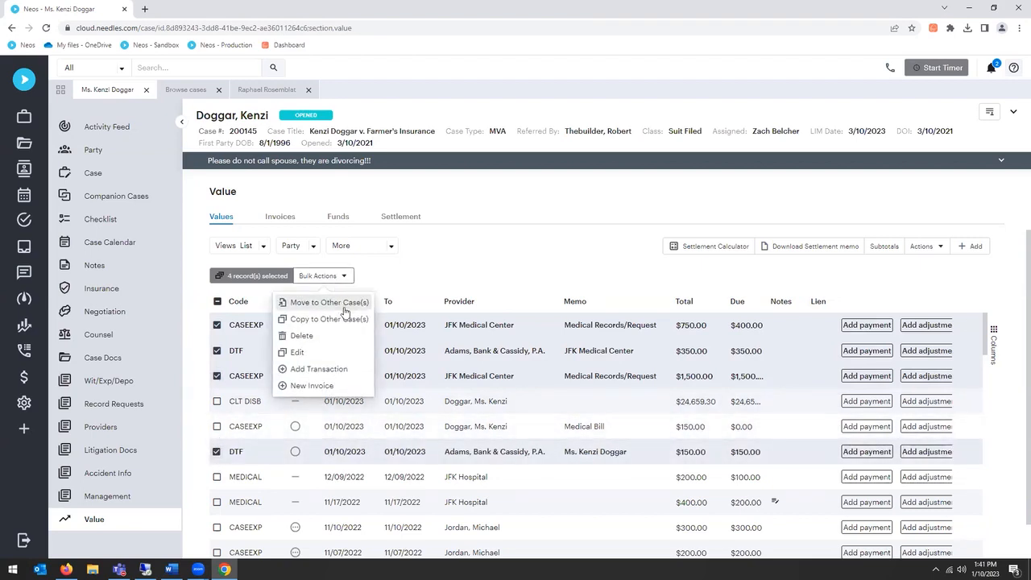
click(331, 373)
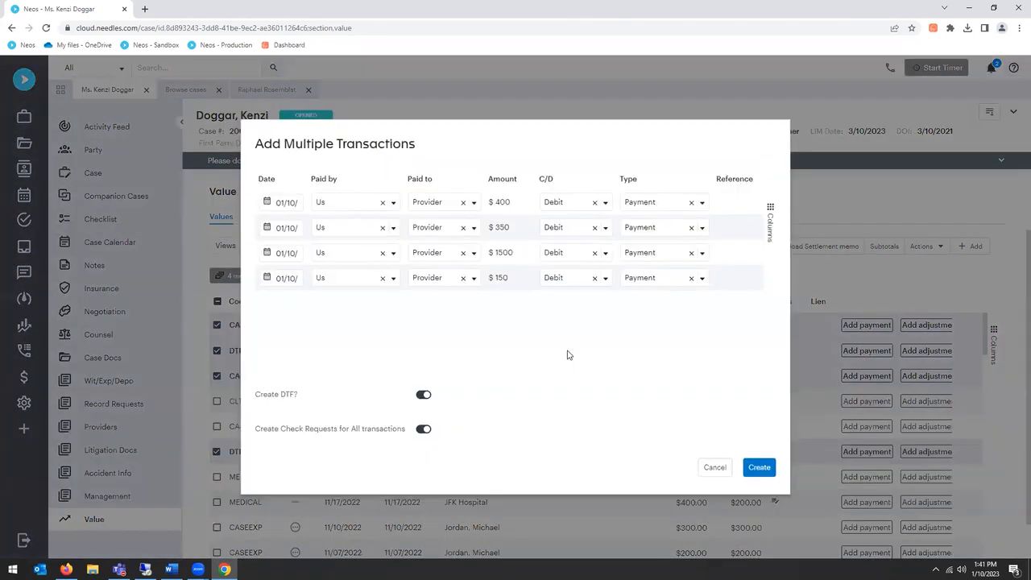
Step: Try the Create DTF and Create Check Requests for All transactions options for the multiple transactions, and cancel without creating them
click(425, 397)
click(425, 396)
click(424, 431)
click(425, 432)
click(422, 395)
click(423, 429)
click(762, 468)
click(756, 470)
click(423, 395)
click(423, 431)
click(722, 470)
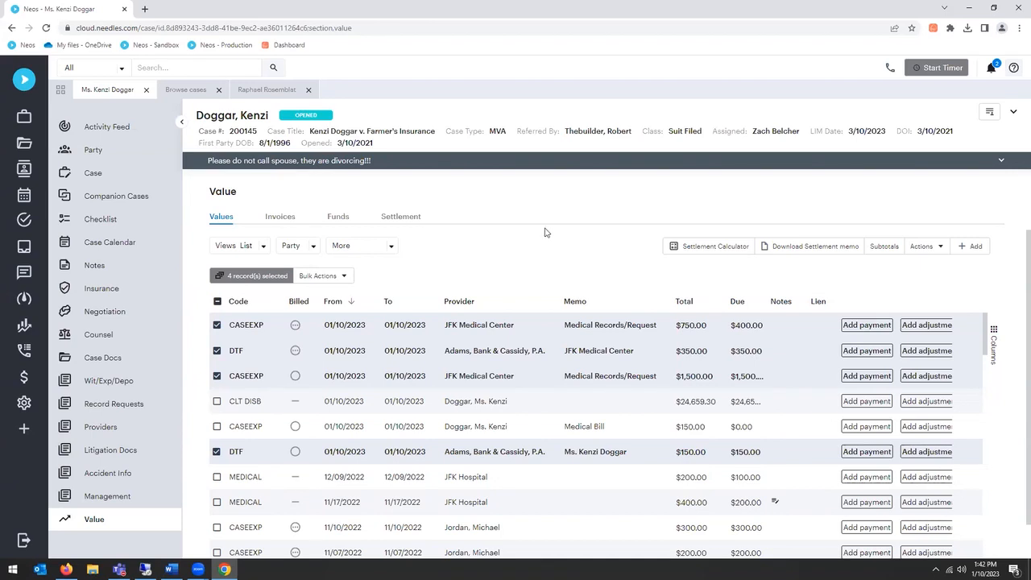
Step: View the case's Funds section, dismiss the case note notification, and return to the values list
click(337, 224)
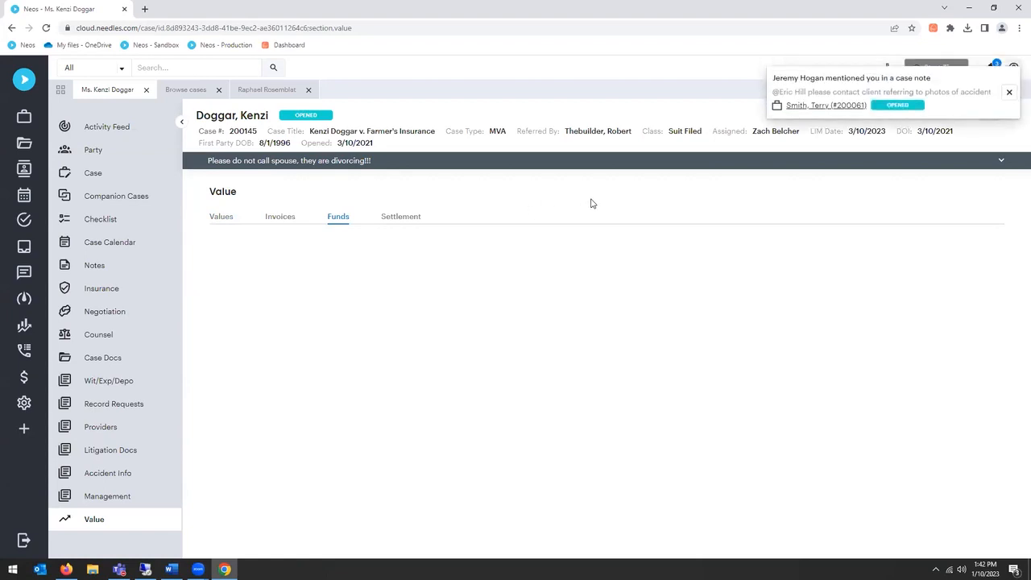
click(1009, 92)
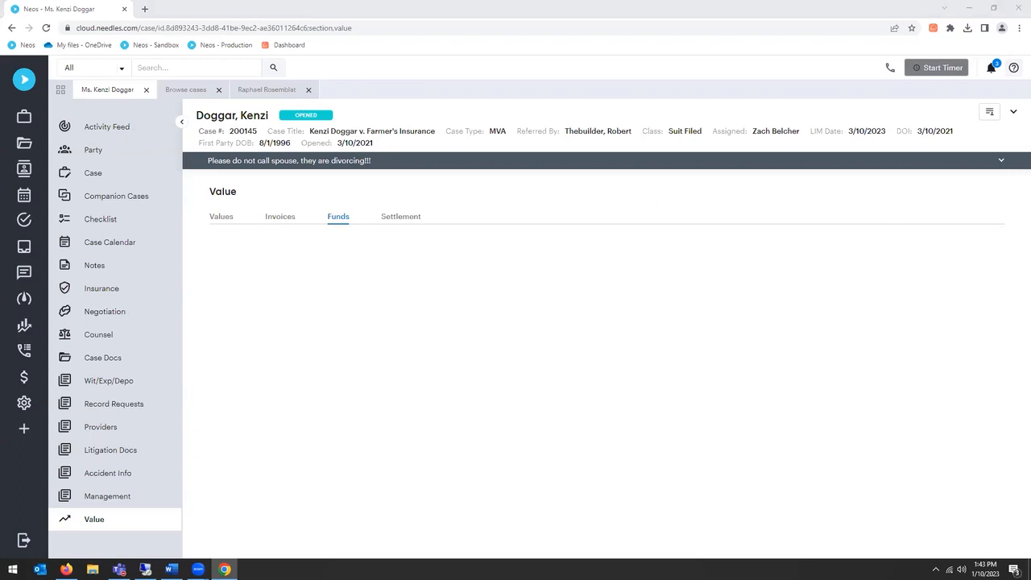
click(566, 200)
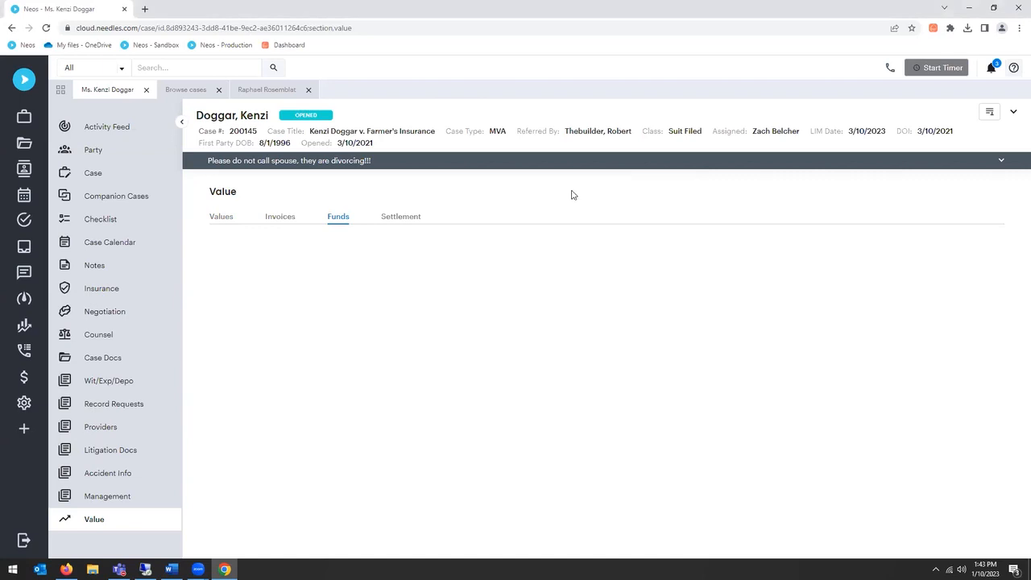
click(218, 219)
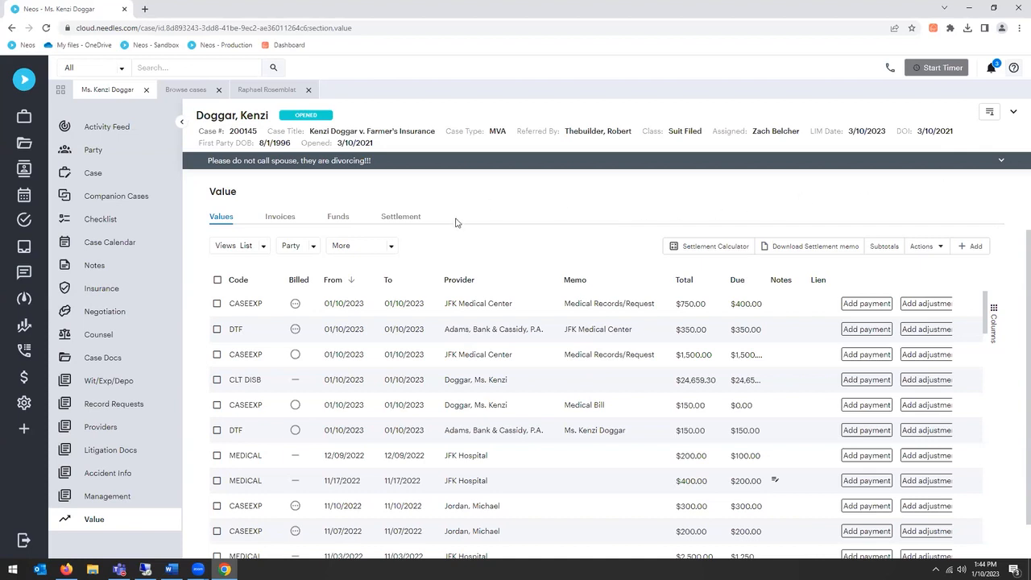
Step: Filter the reports by the name Time and view the Time By Staff By Case V1 and By Case Type date range value reports
click(24, 324)
click(233, 201)
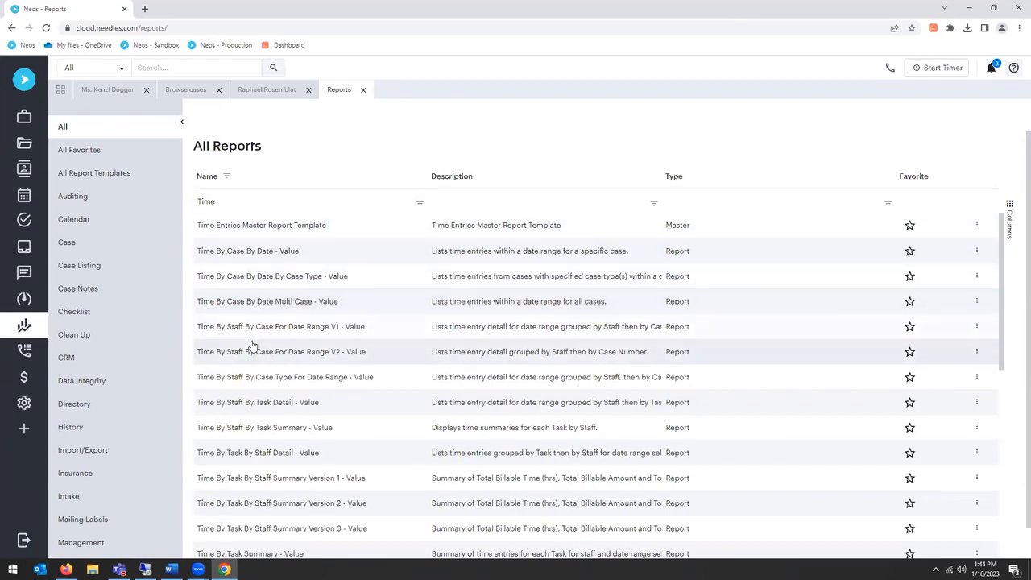
click(310, 333)
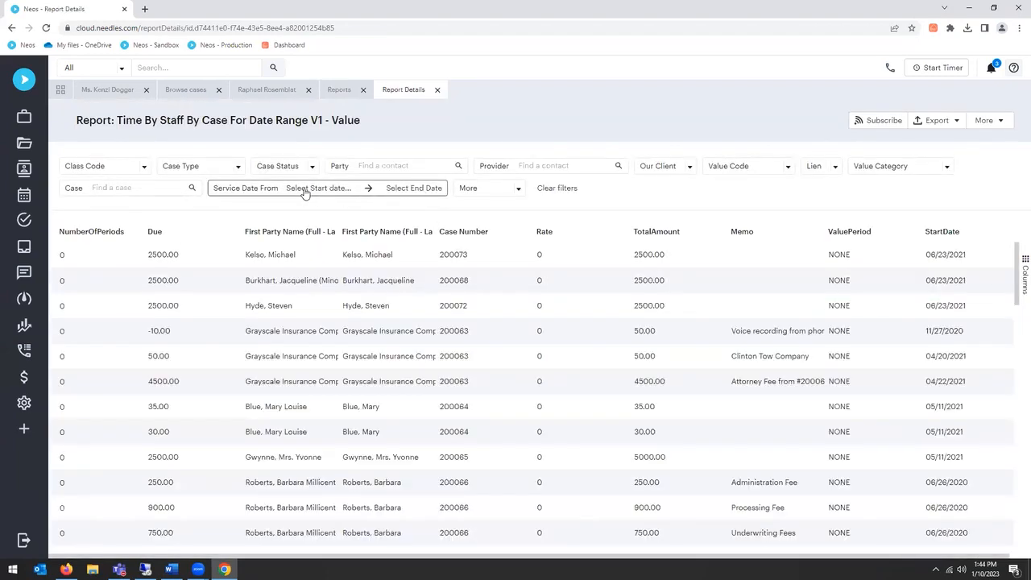
click(438, 89)
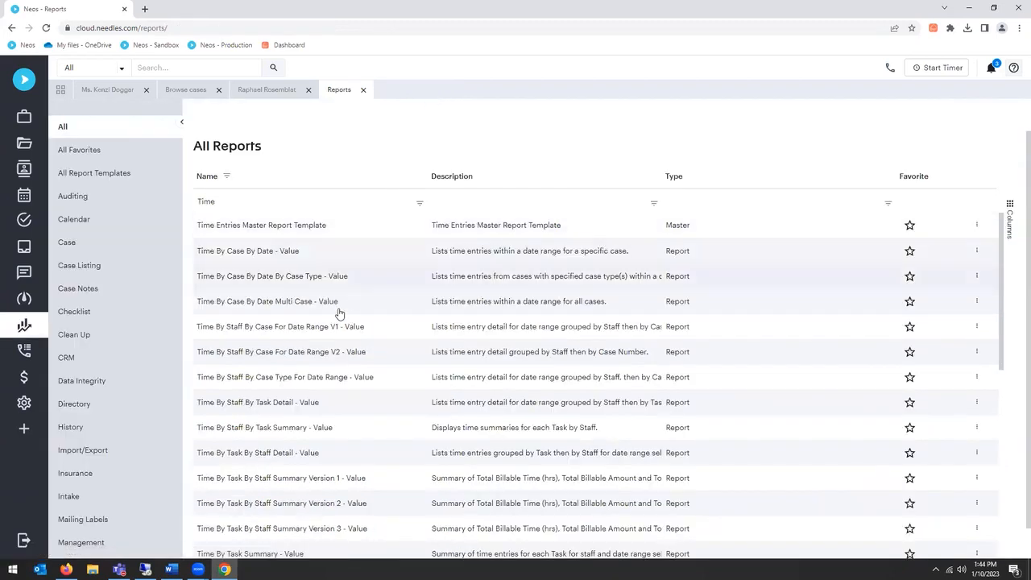
click(298, 382)
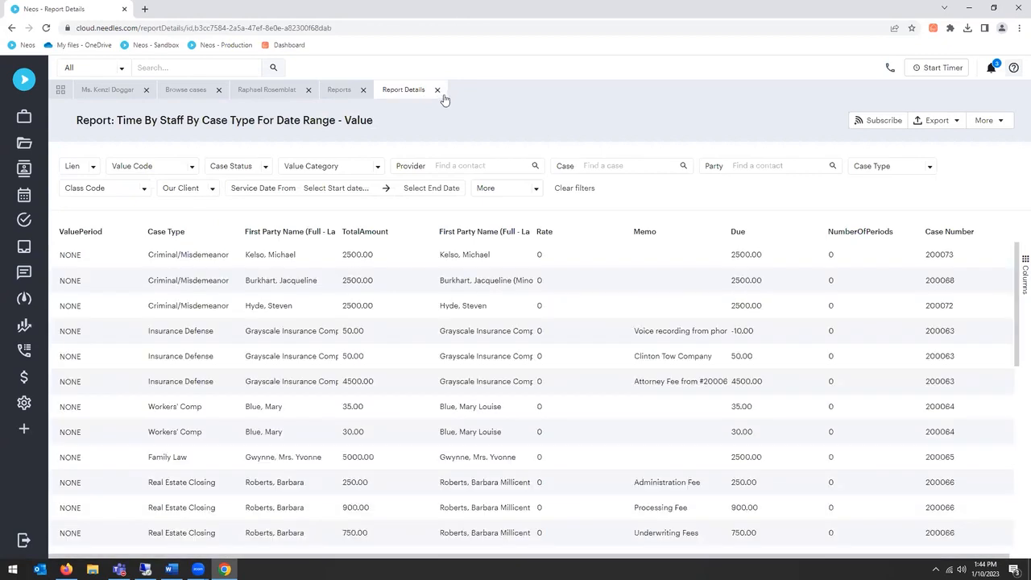
click(438, 90)
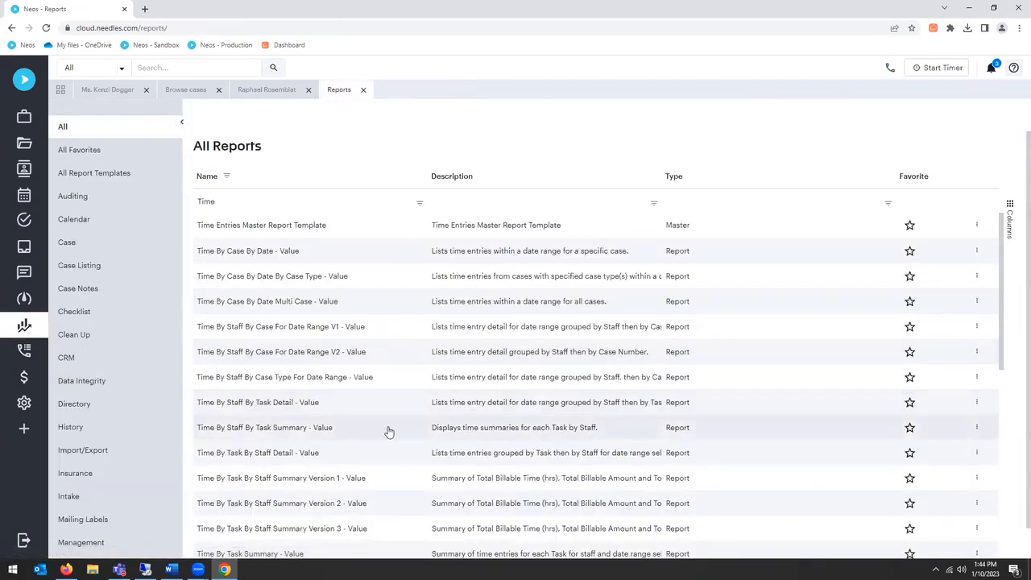
Step: Look through the list of available Time reports, covering both the Value and the Time versions
scroll(387, 428, down, 2)
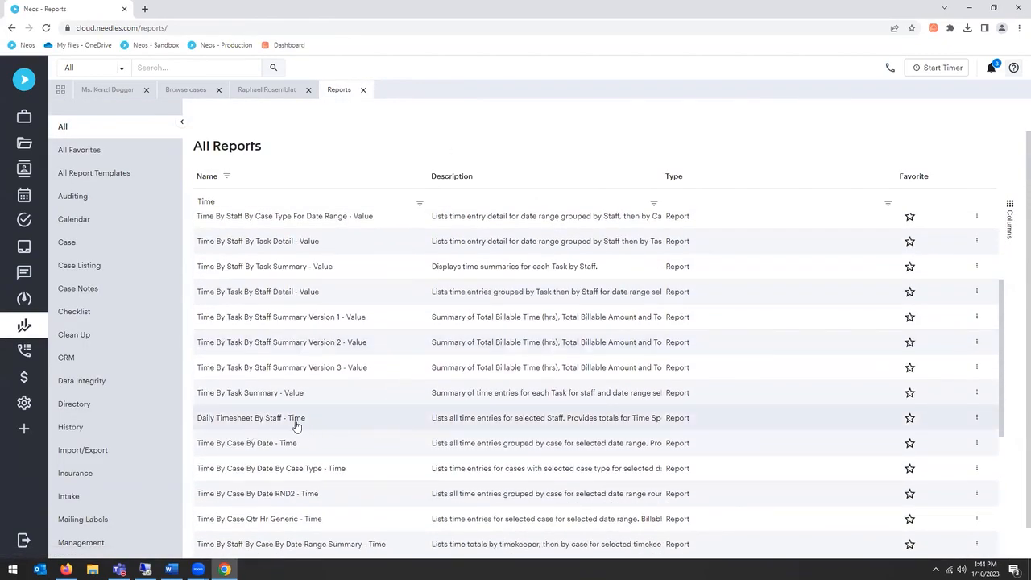
scroll(362, 415, down, 1)
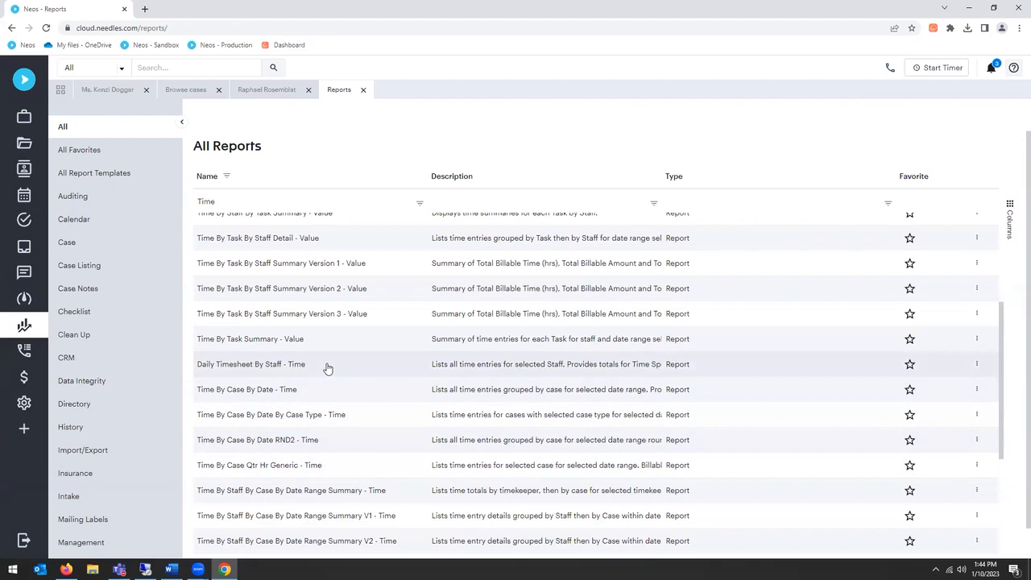
scroll(337, 385, down, 2)
scroll(337, 385, down, 4)
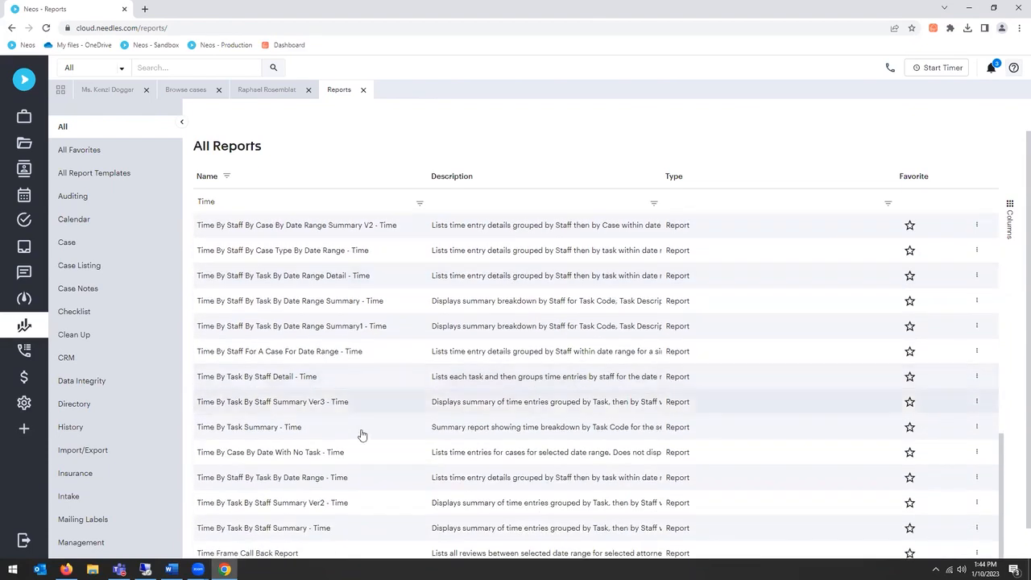
scroll(363, 439, down, 1)
scroll(379, 401, up, 3)
scroll(384, 358, up, 1)
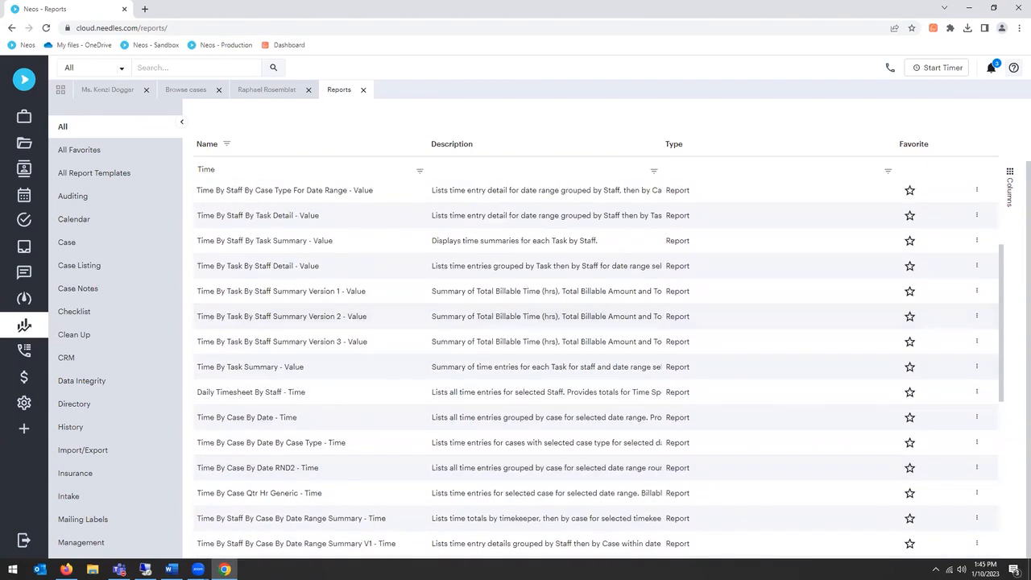
scroll(393, 315, up, 2)
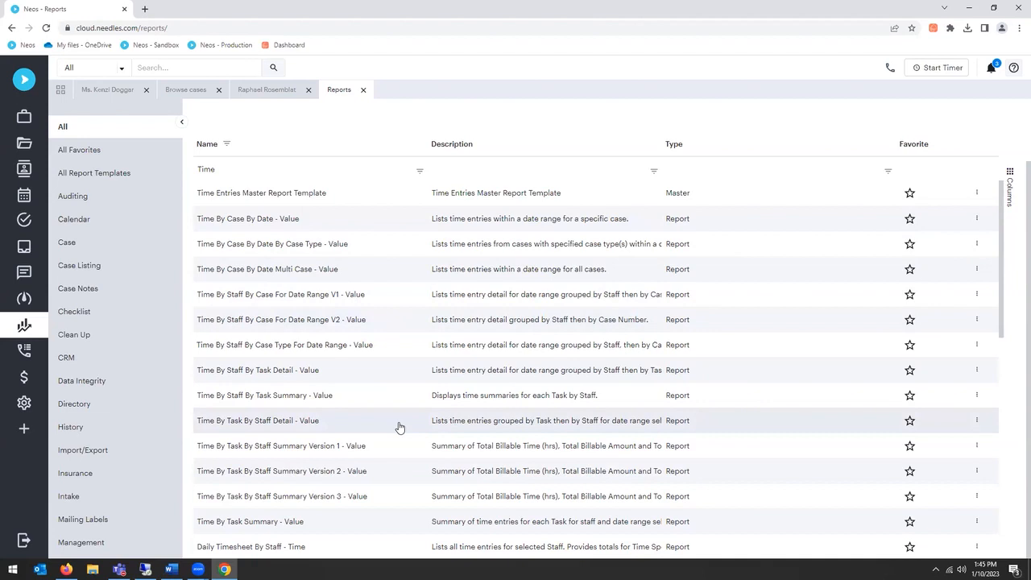
Step: Open the Time By Task By Staff Detail - Value report and filter its service dates from January 1 to January 11, 2023
click(274, 422)
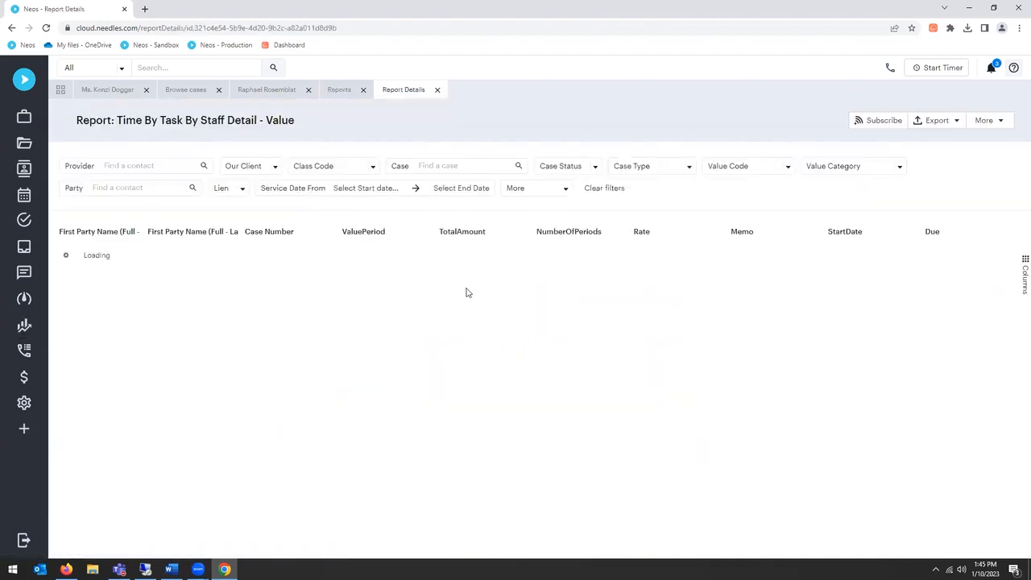
click(382, 192)
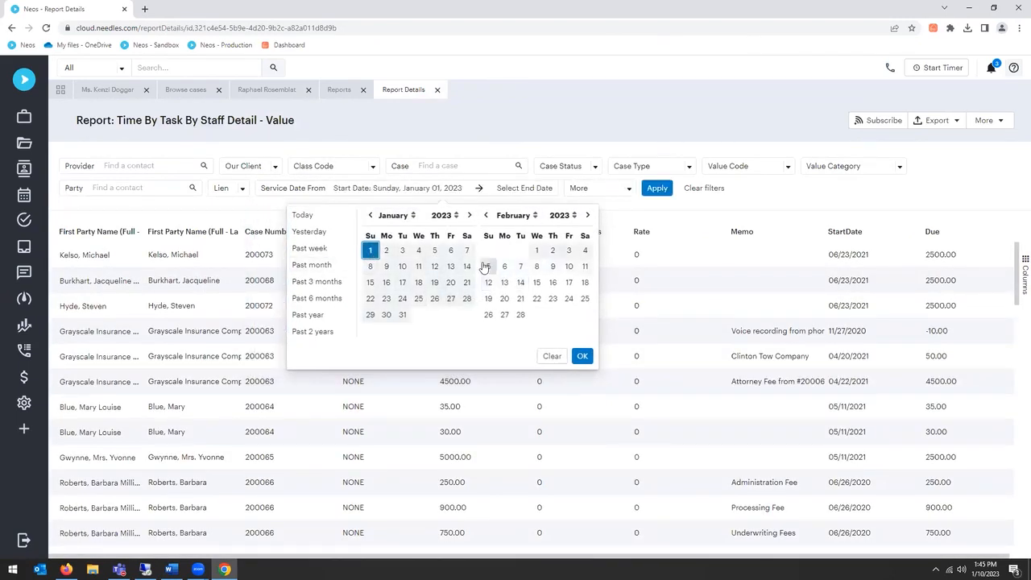
click(419, 270)
click(625, 355)
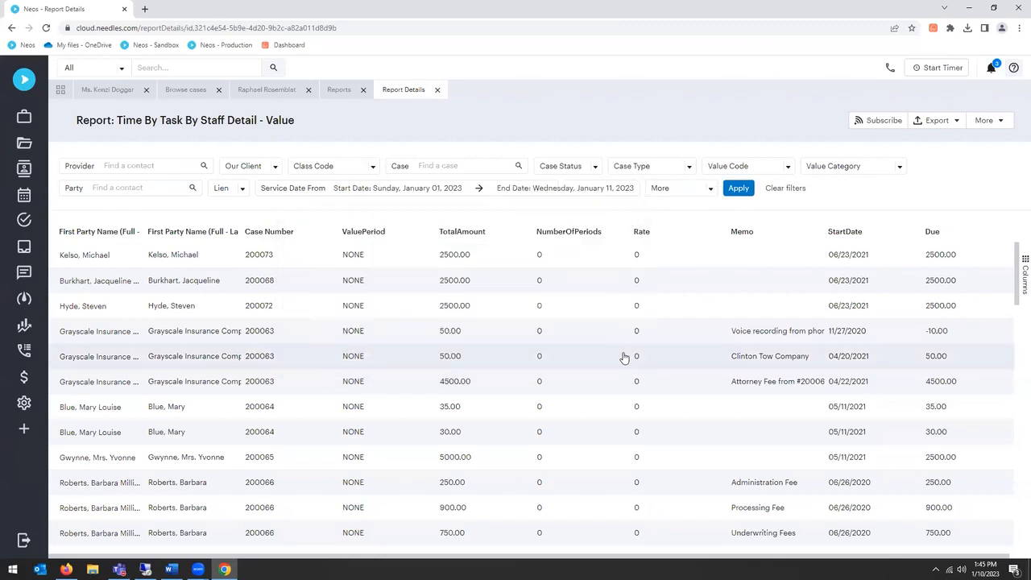
click(742, 190)
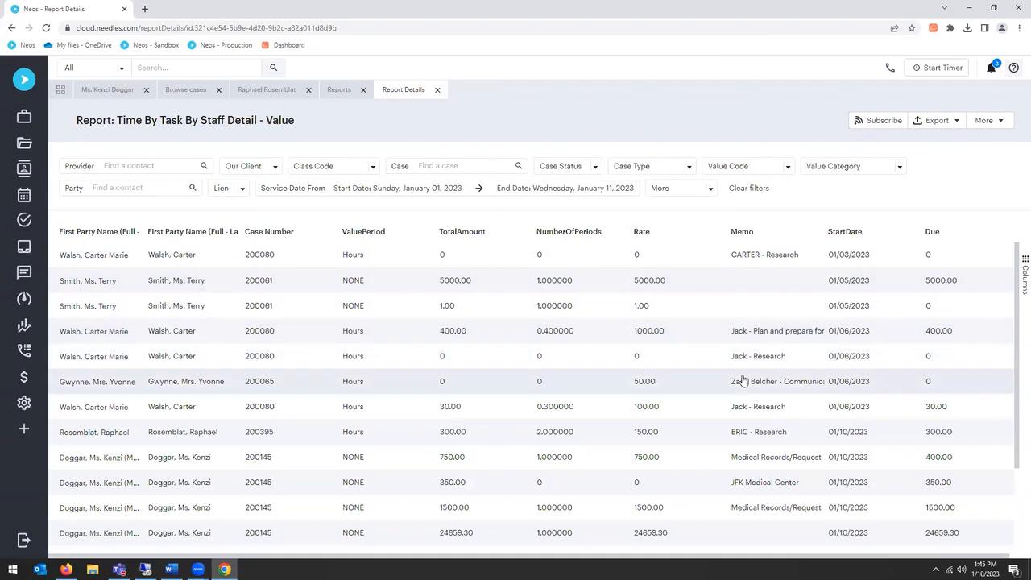
scroll(742, 377, down, 1)
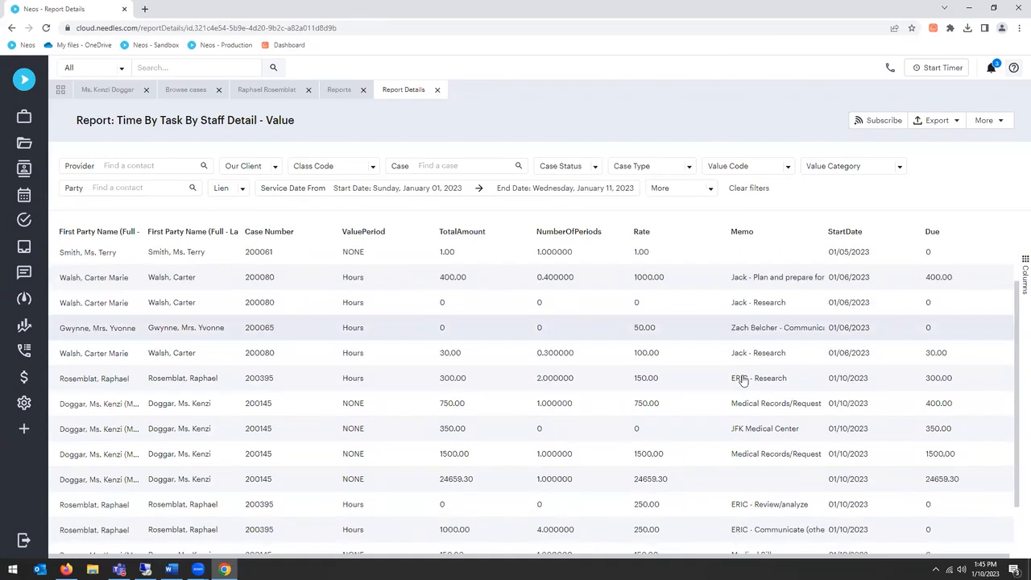
scroll(725, 384, up, 1)
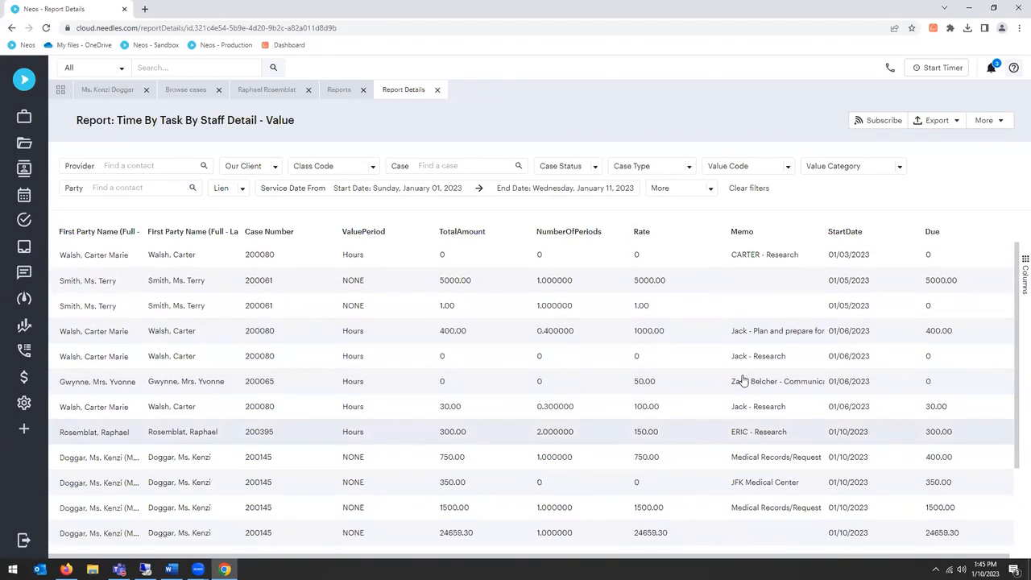
Step: Export the filtered report as PDF Legacy Reports (N5), and also view the export formats offered by the results grid
click(934, 120)
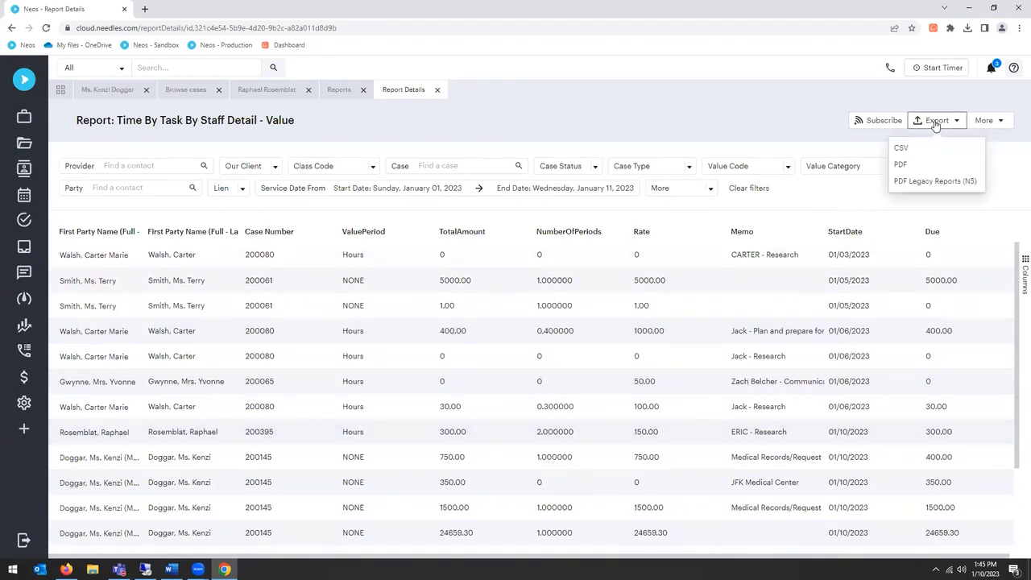
click(913, 184)
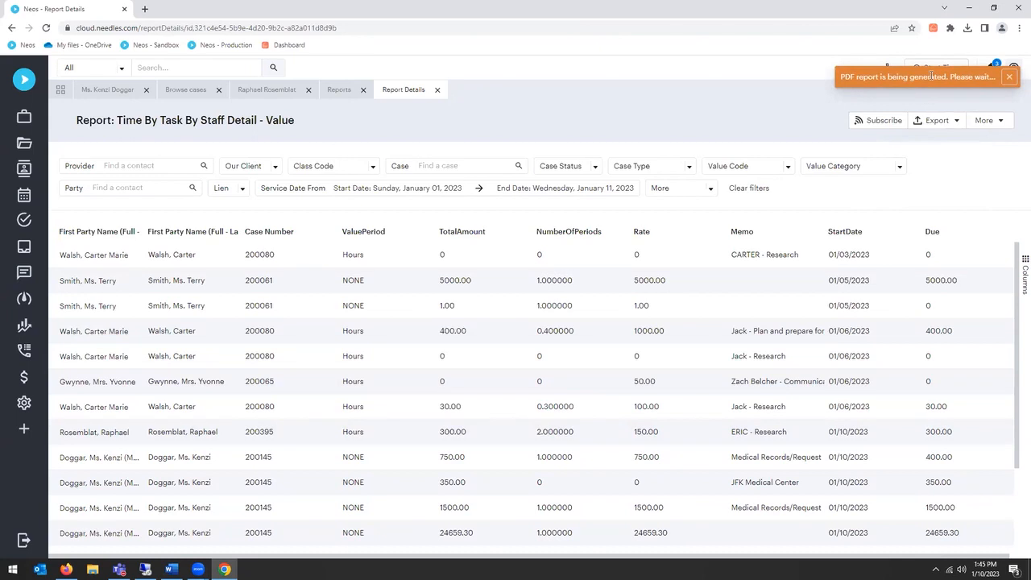
right_click(605, 295)
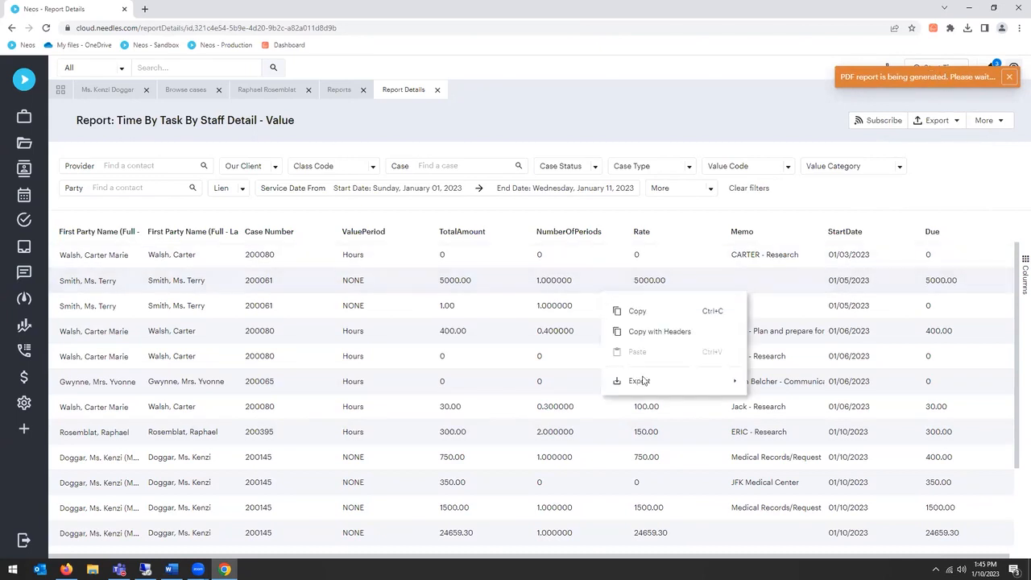
mouse_move(710, 384)
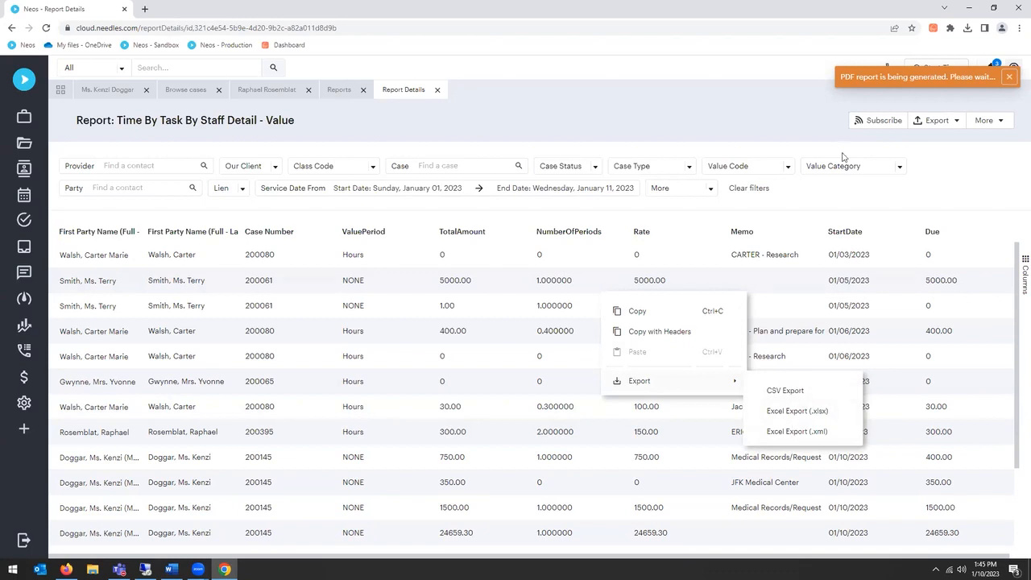
click(816, 116)
click(897, 72)
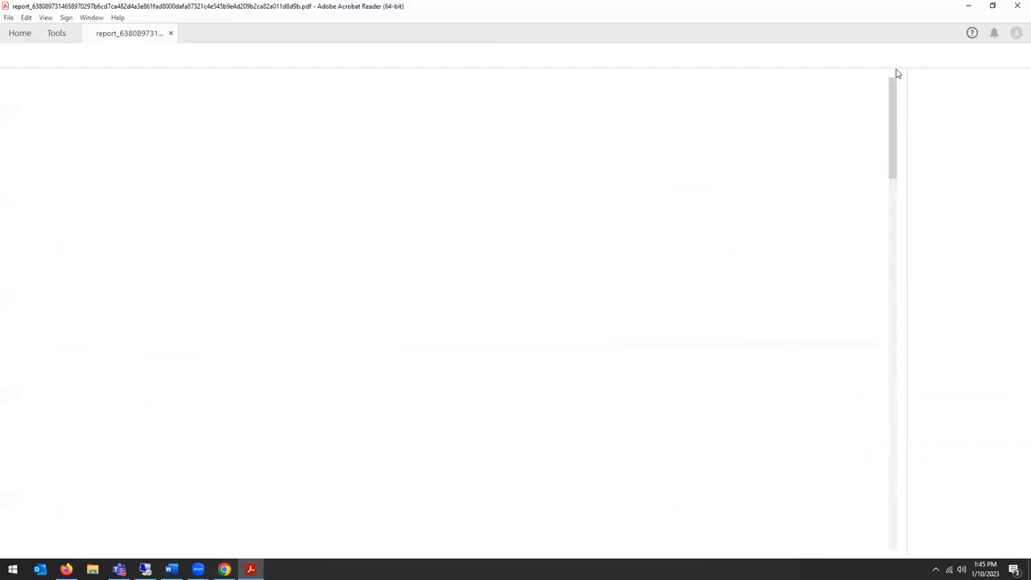
Step: Examine the billable time, rates and amounts per task and staff member on the exported PDF's first page
scroll(574, 282, down, 1)
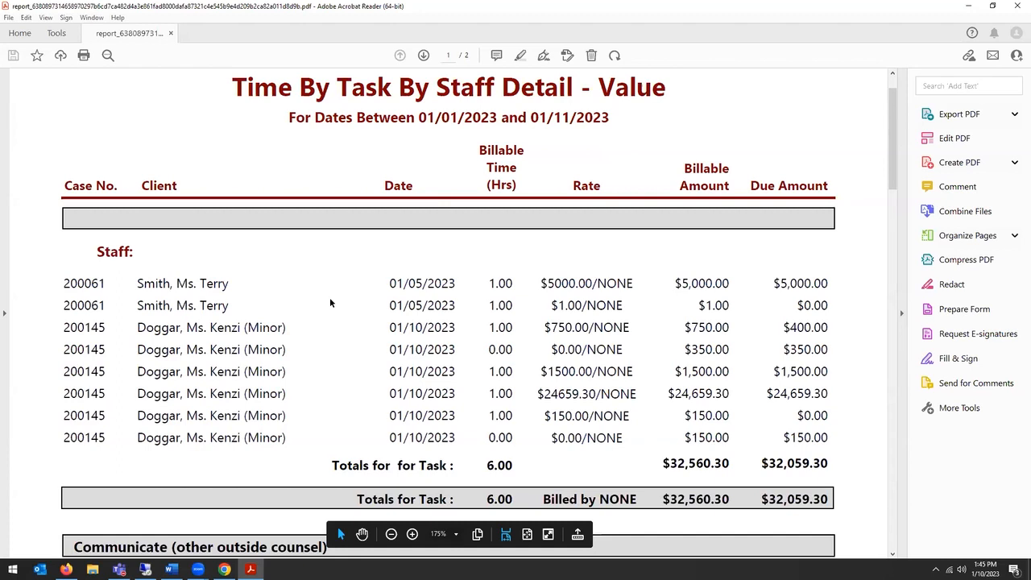
scroll(326, 299, down, 5)
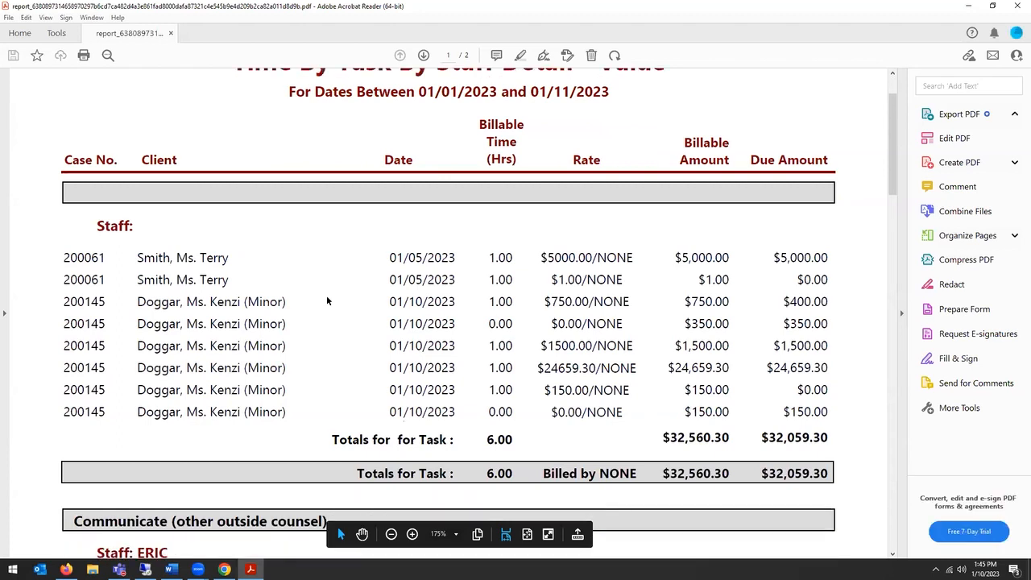
scroll(326, 295, down, 2)
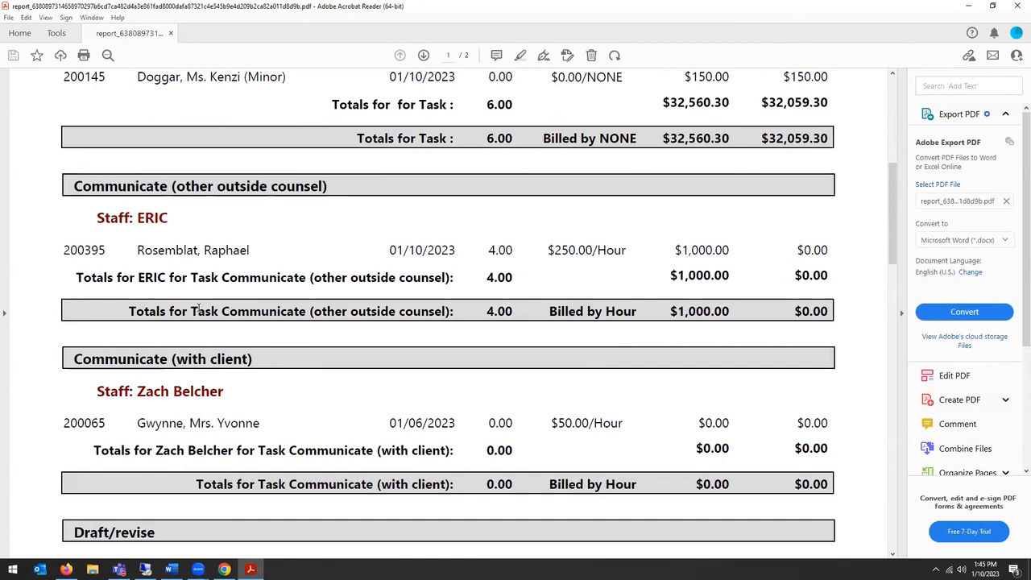
scroll(200, 314, down, 1)
scroll(199, 308, down, 3)
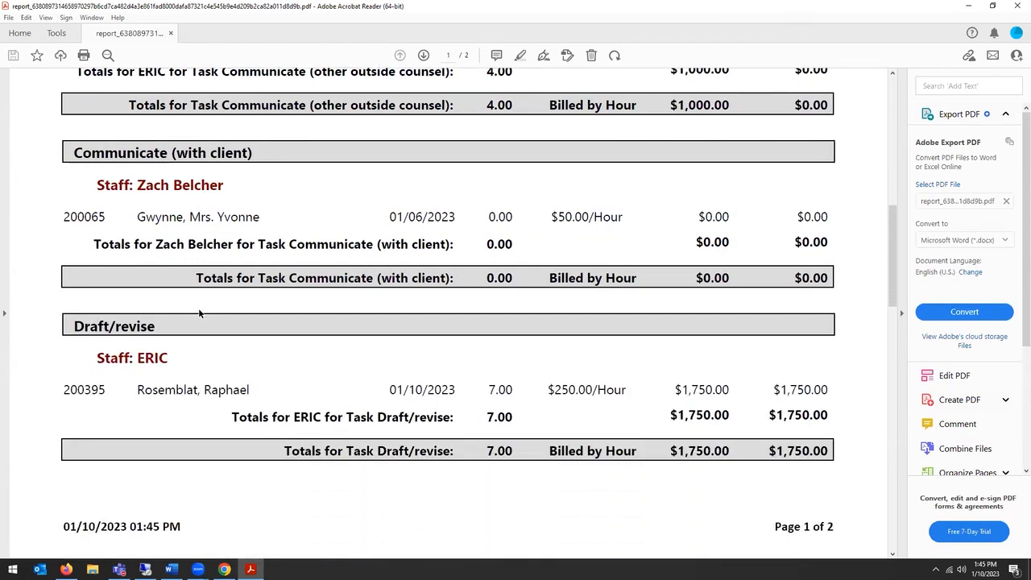
Step: Check the remaining task totals and the date range on the exported PDF's first page, and switch back to Neos in Chrome
scroll(199, 311, down, 2)
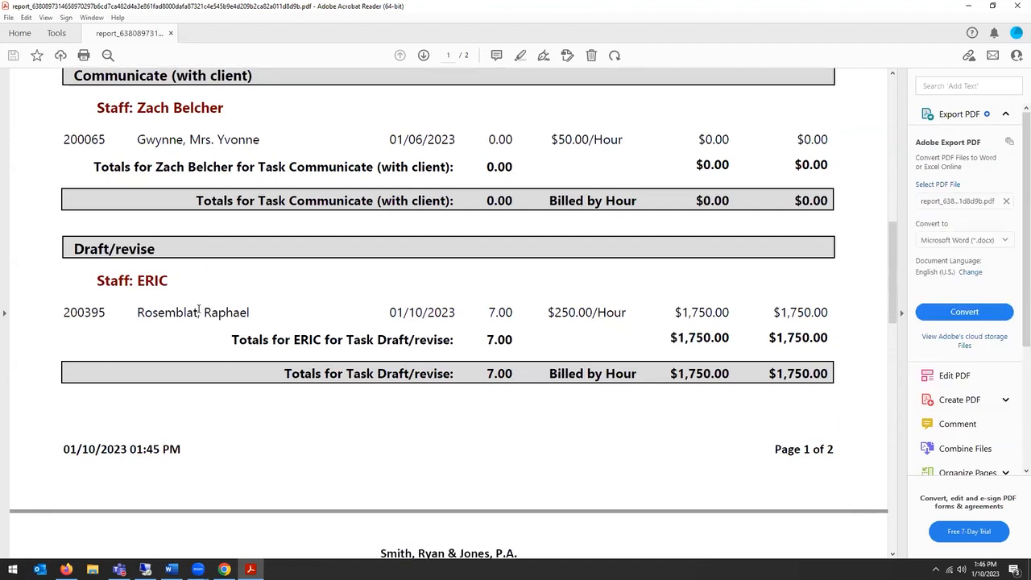
scroll(199, 311, up, 10)
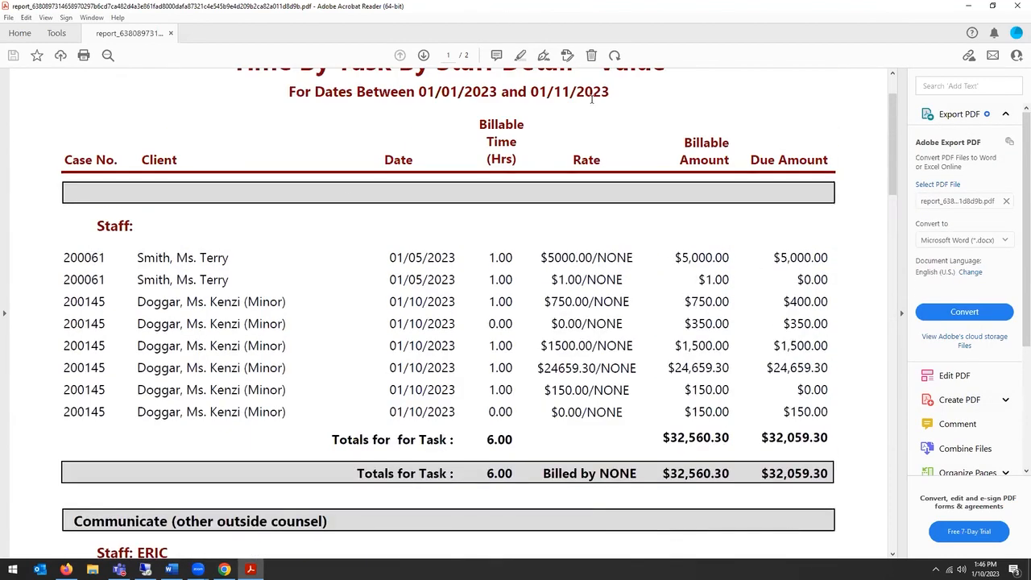
key(alt+Tab)
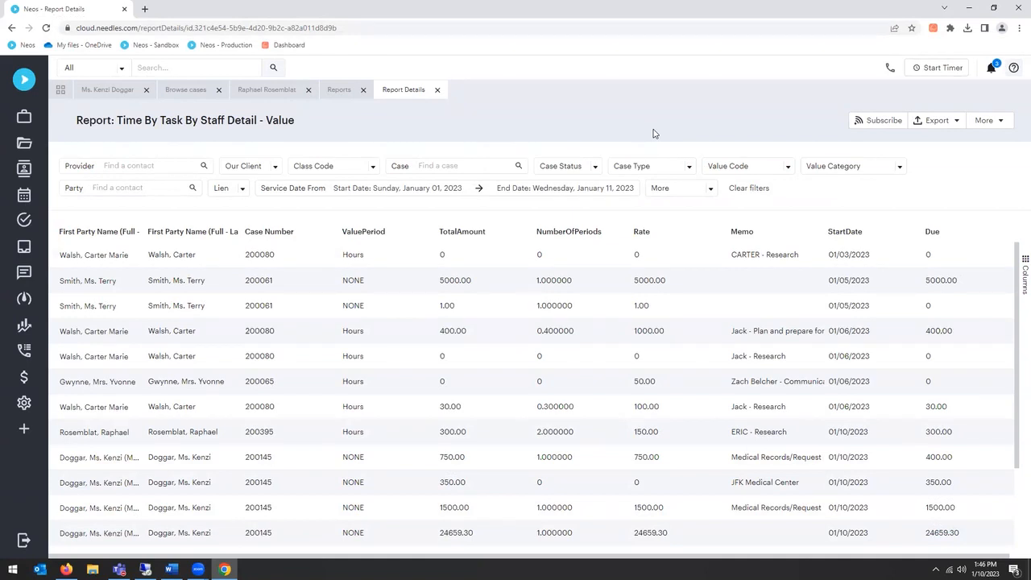
Step: Close the Time By Task By Staff Detail report and look through the Value and Time versions in the reports list again
click(436, 90)
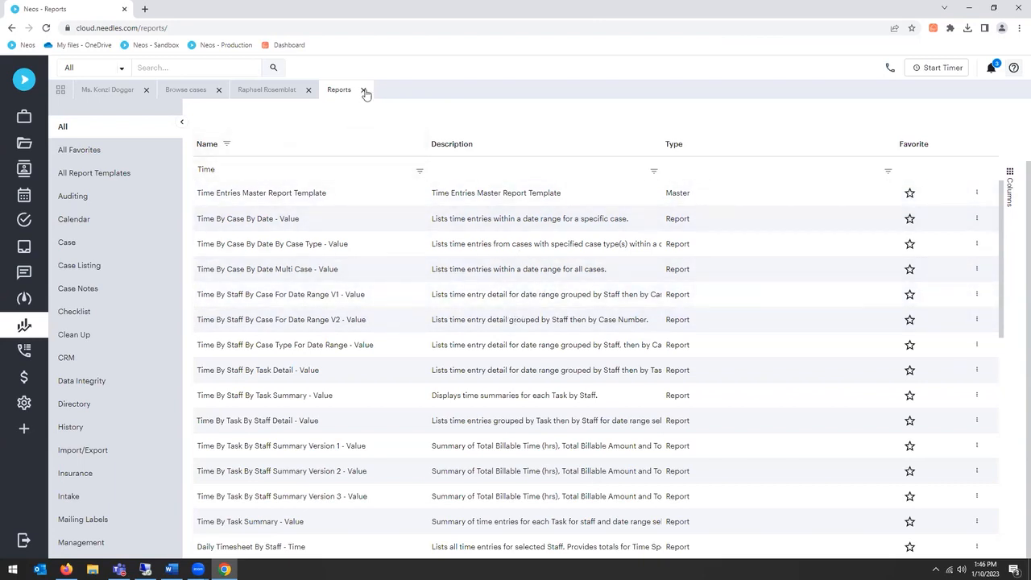
scroll(370, 294, down, 4)
scroll(371, 299, down, 3)
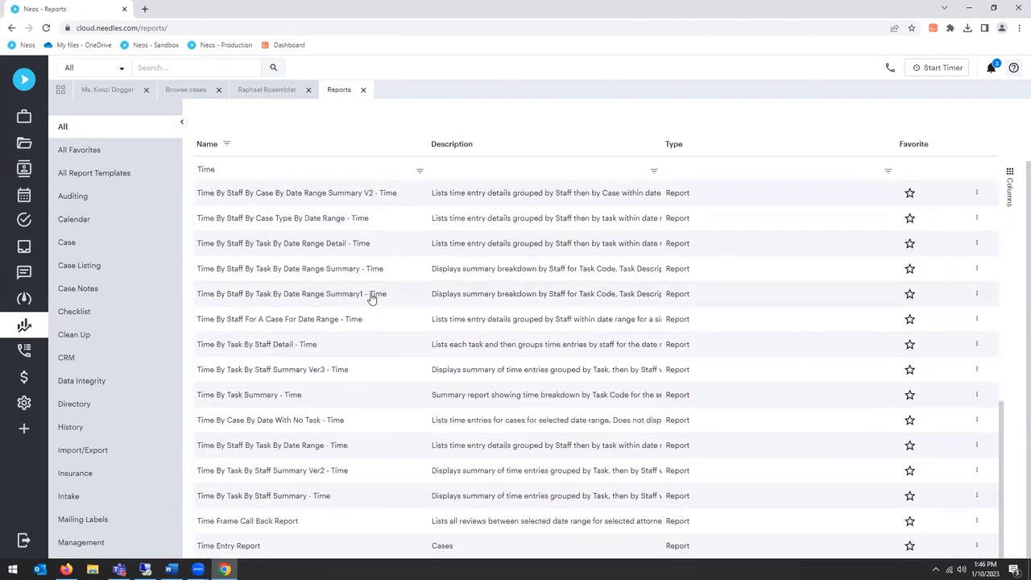
scroll(372, 299, up, 7)
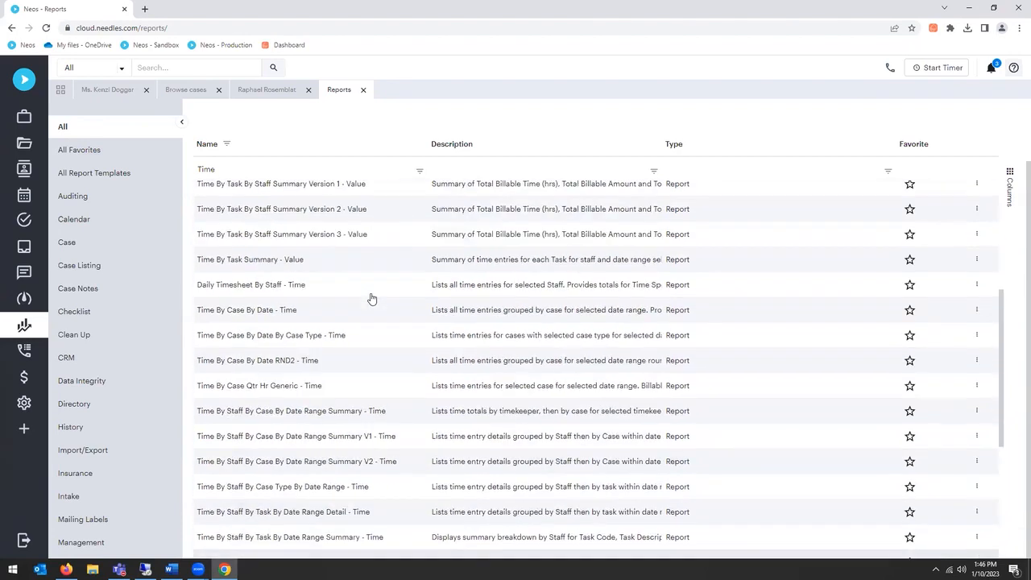
scroll(371, 299, down, 2)
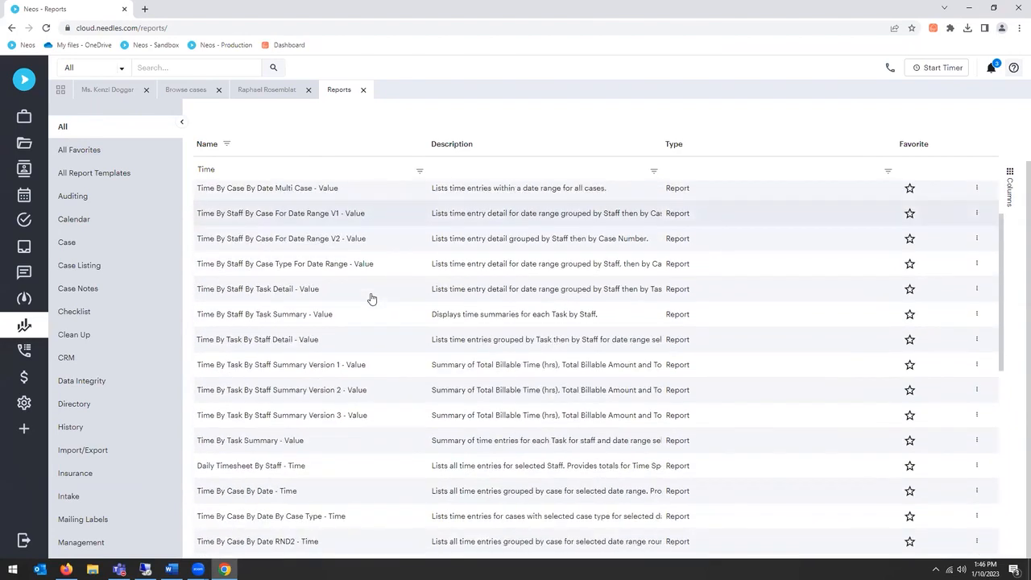
scroll(372, 299, up, 3)
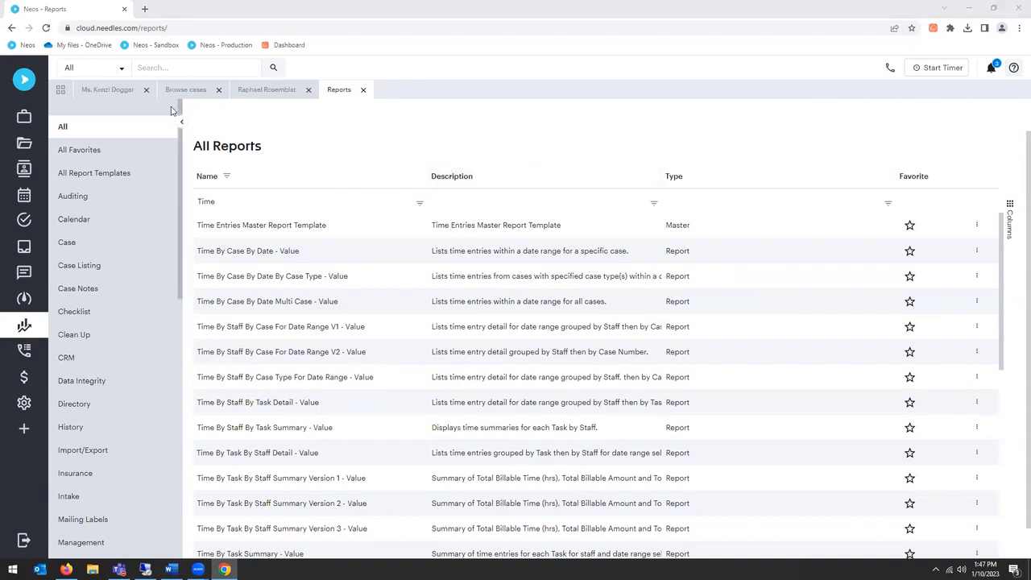
Step: Export the Estate Probate case's time entries as Excel (.xlsx), open export.xlsx with editing enabled, and close it
click(251, 92)
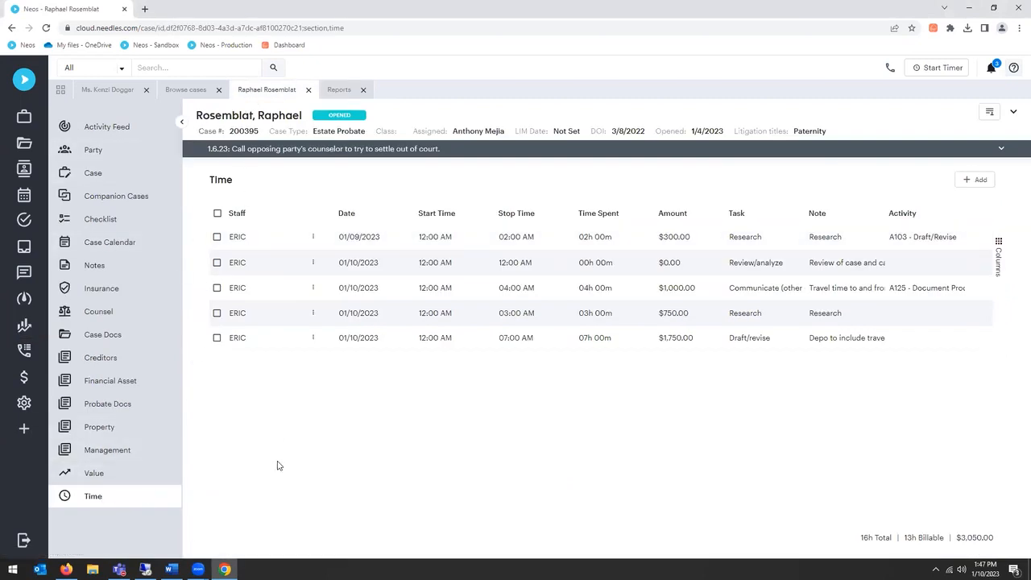
right_click(371, 322)
mouse_move(469, 412)
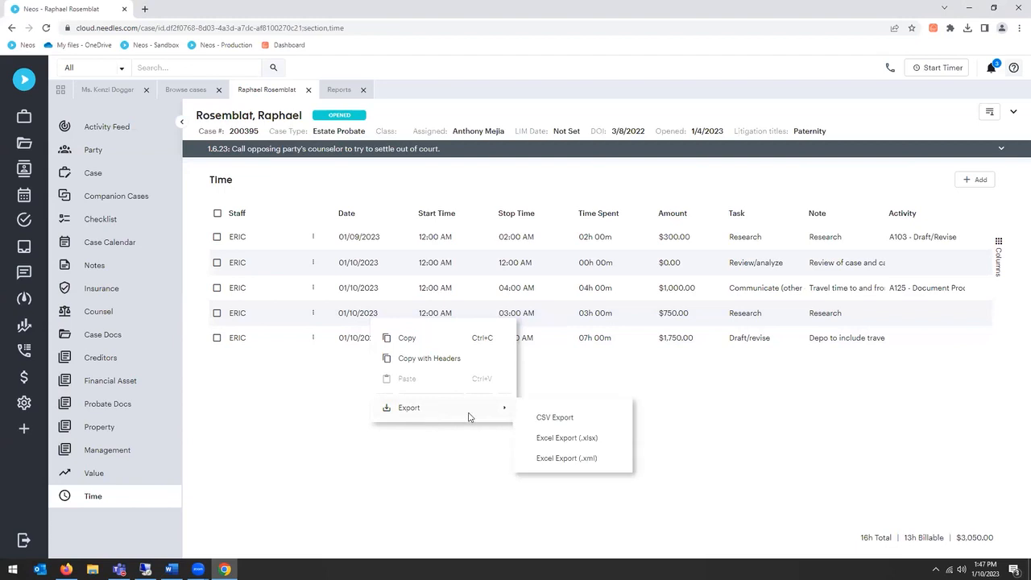
click(578, 440)
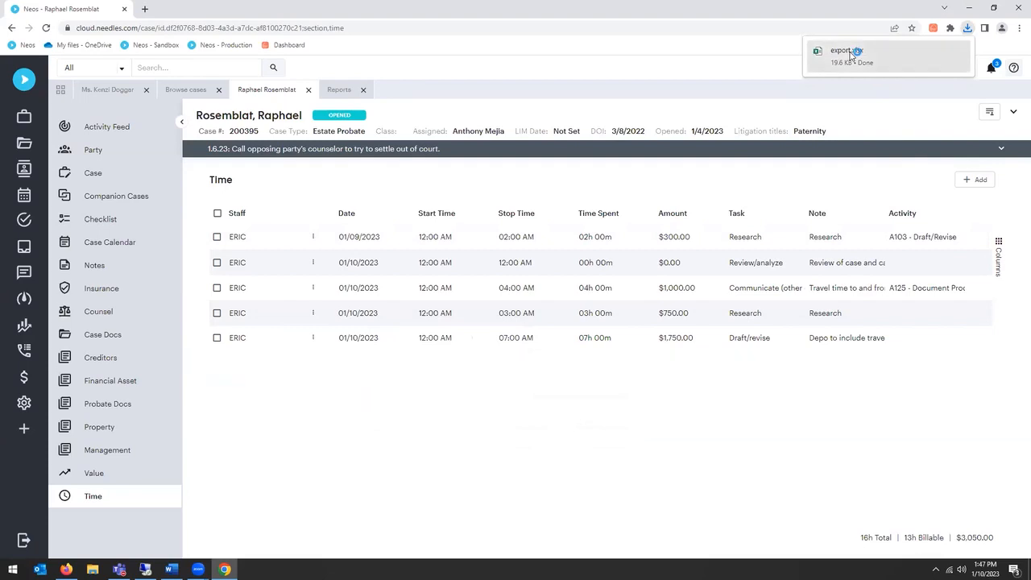
click(846, 52)
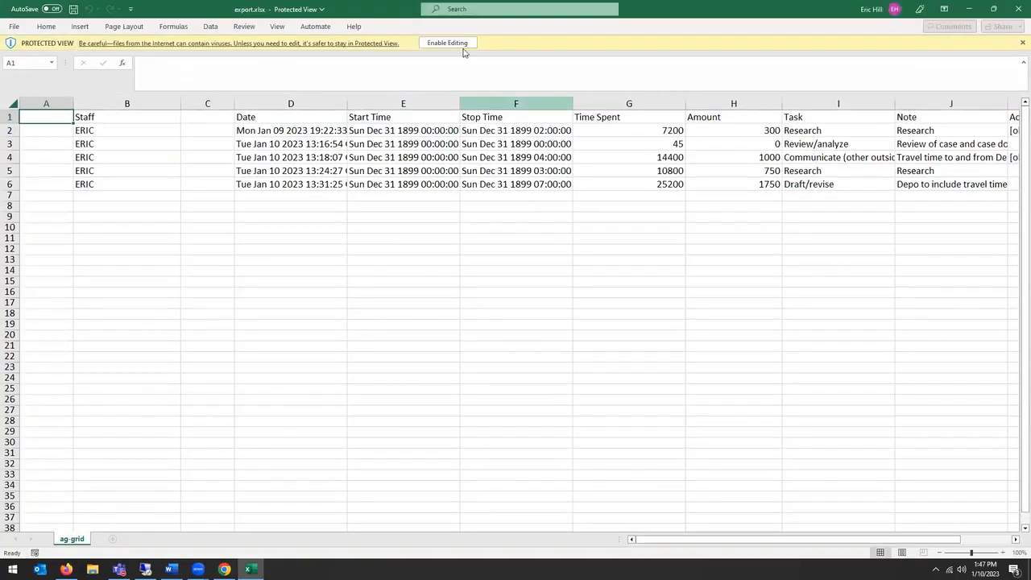
click(452, 44)
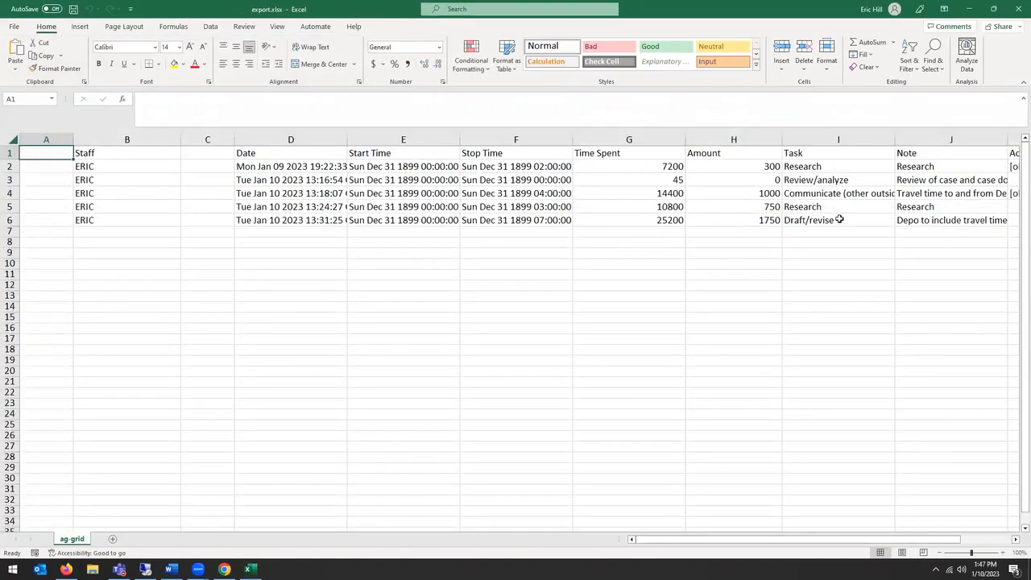
click(1016, 11)
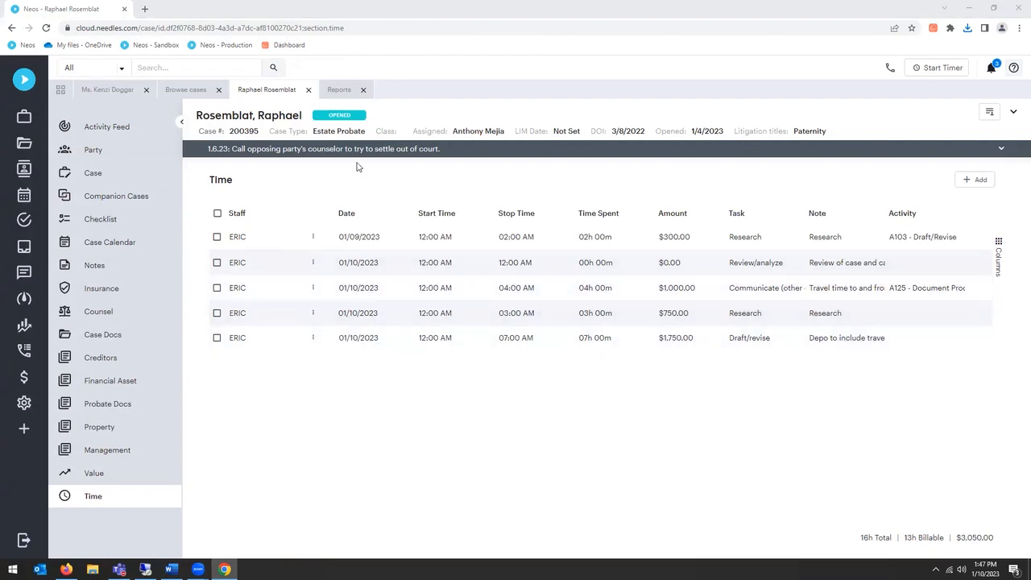
Step: Close the reports list and open the Value Codes mini directory in the settings
click(337, 93)
click(362, 89)
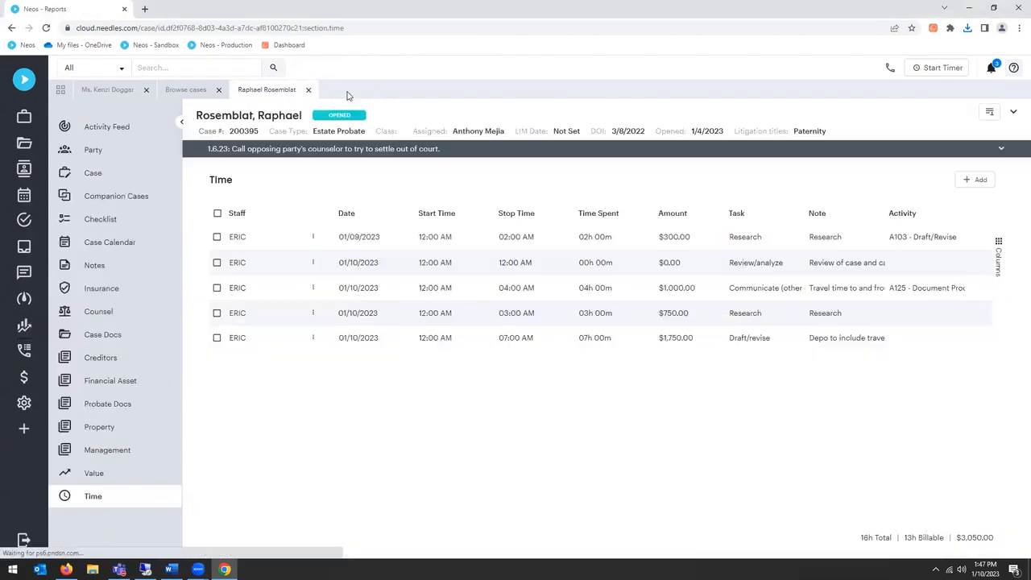
click(25, 403)
click(629, 184)
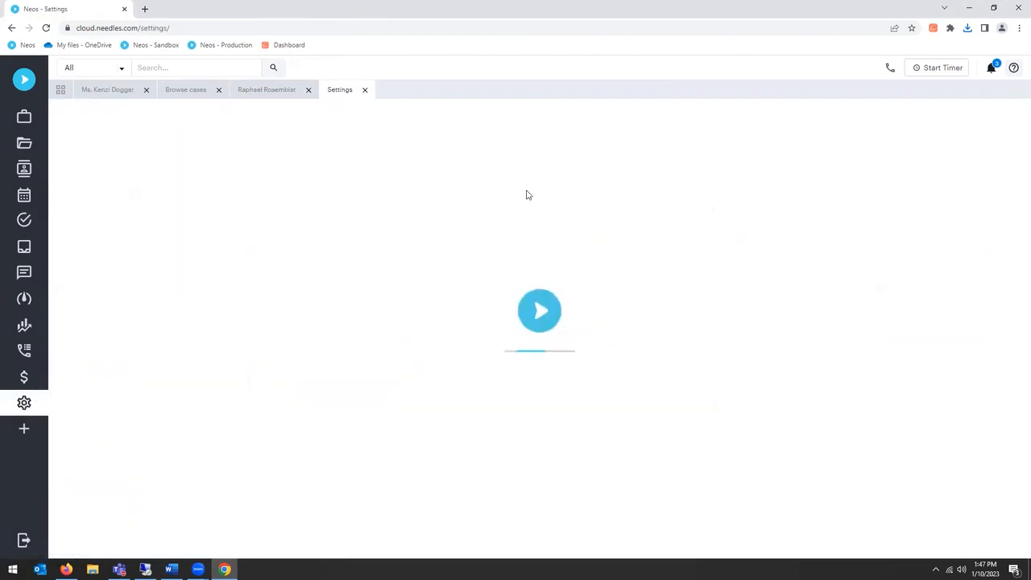
click(364, 89)
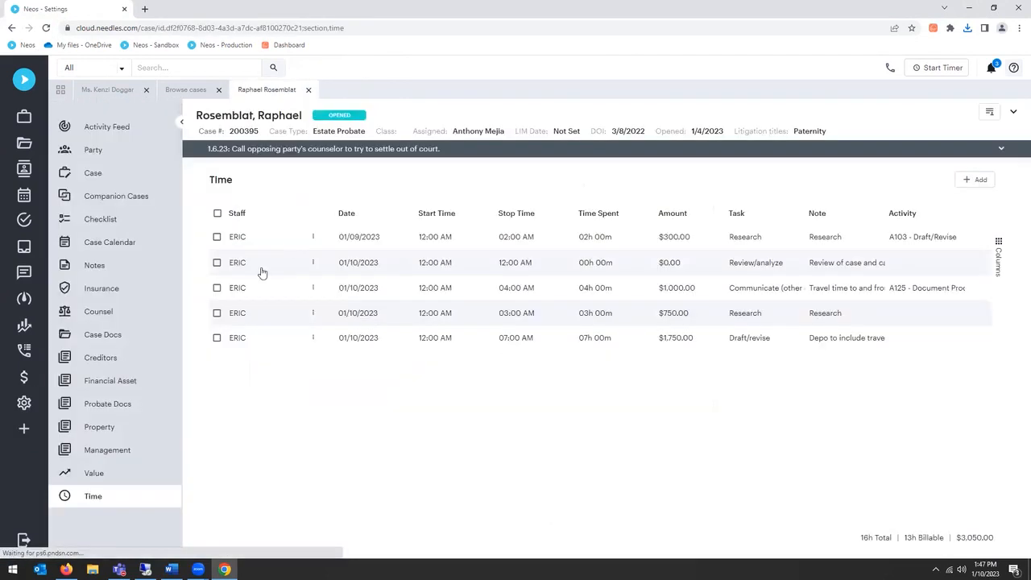
click(24, 403)
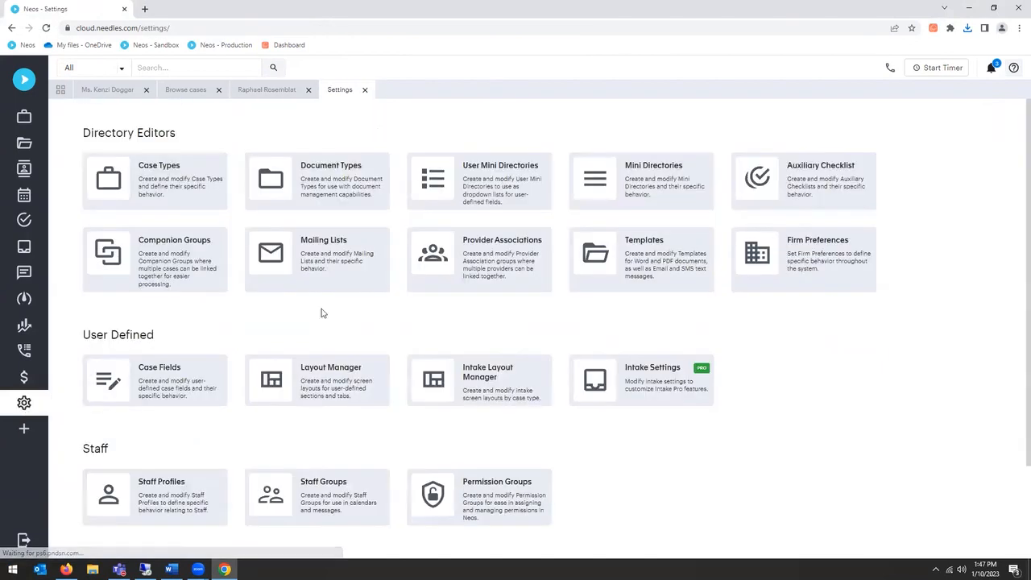
click(674, 176)
scroll(219, 328, down, 5)
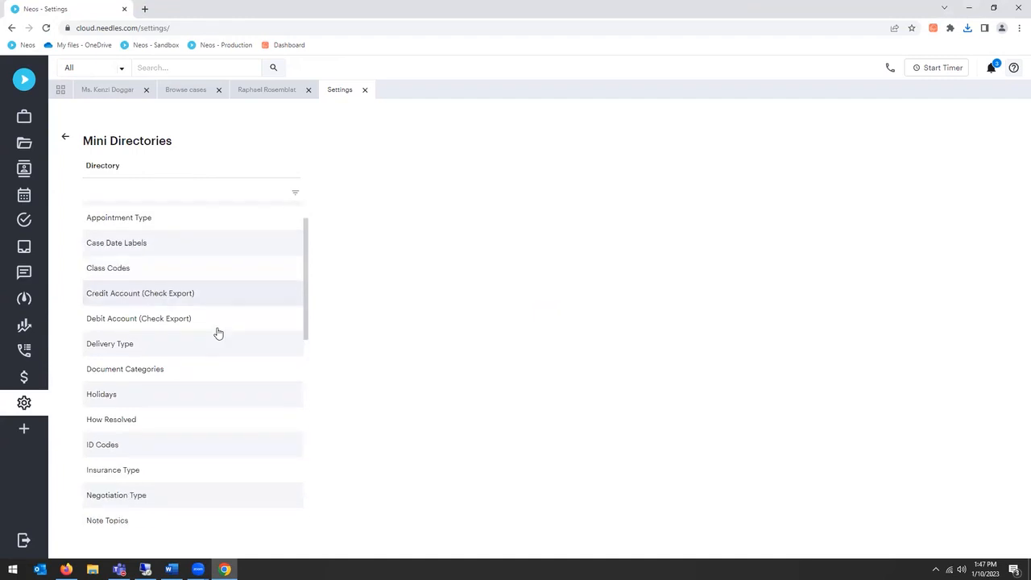
scroll(217, 335, down, 5)
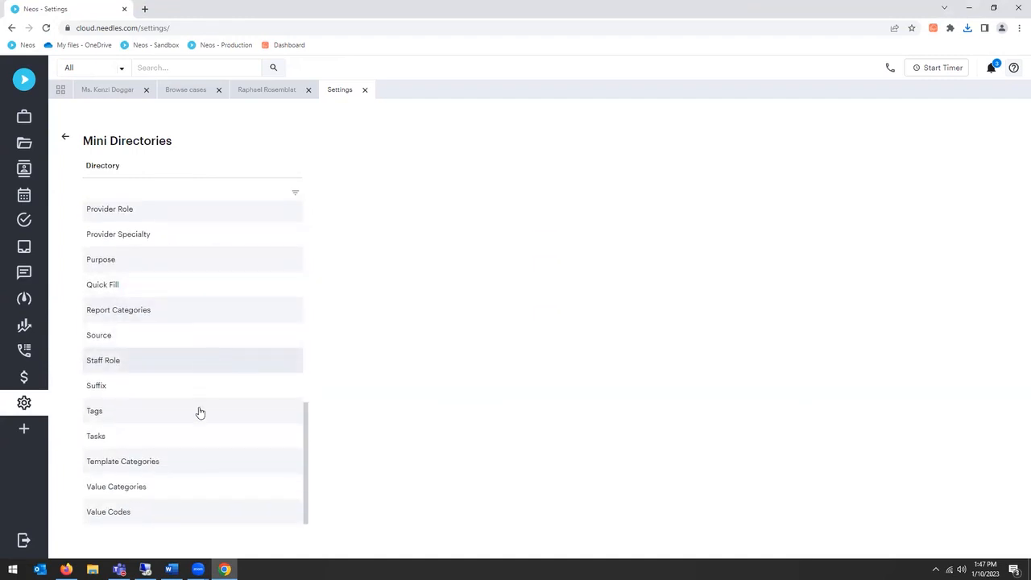
click(191, 509)
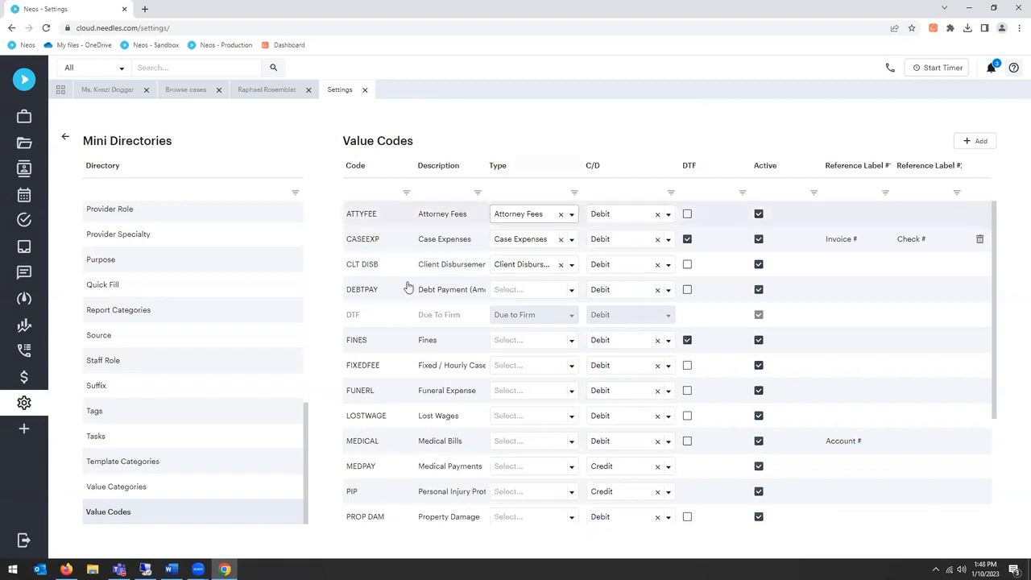
Step: Add and save a value code CDB with description Client Disb, type Client Disbursement and Debit as its credit/debit setting
click(977, 143)
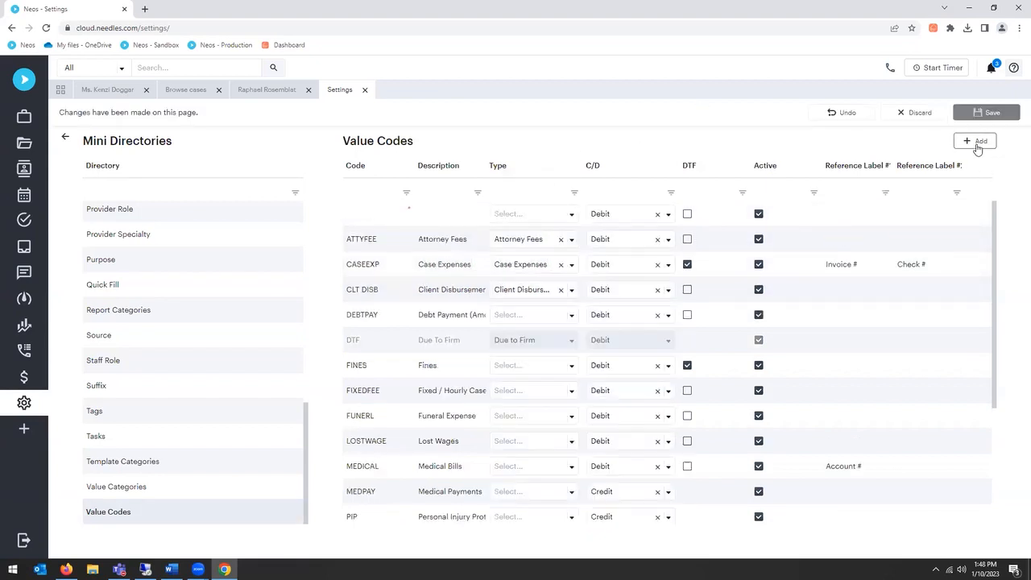
click(371, 220)
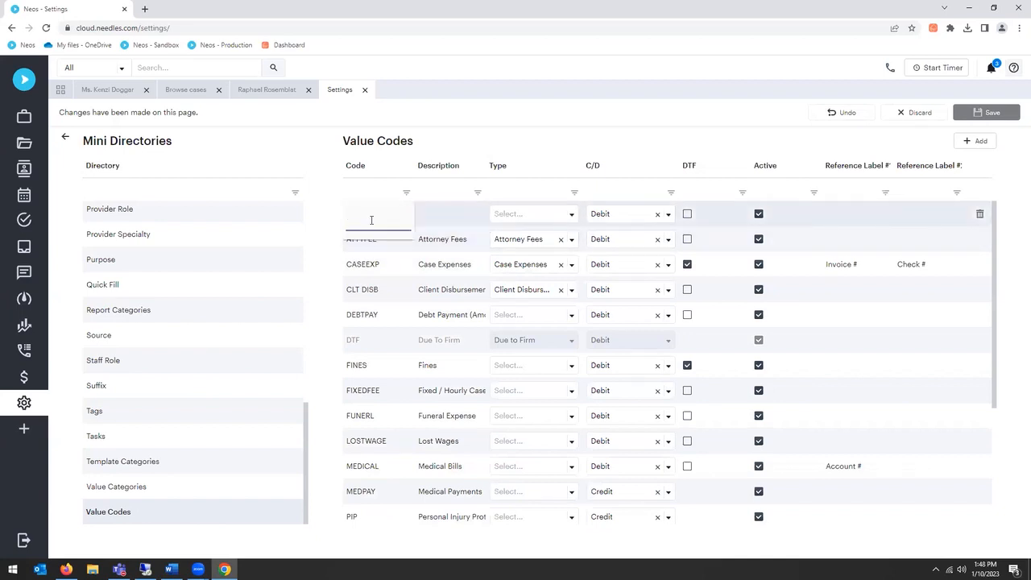
text(CDB)
key(Tab)
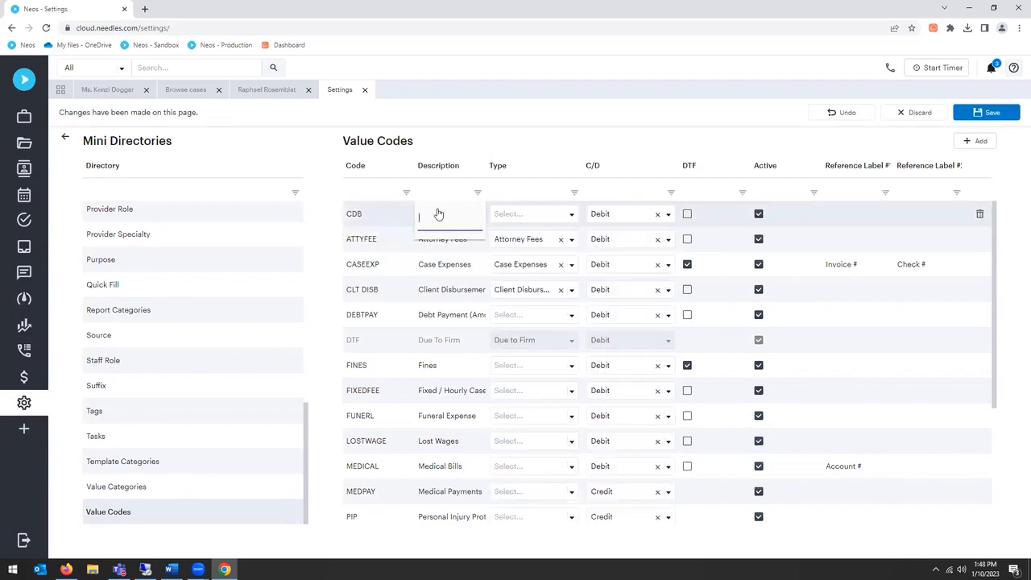
text(Client Disc)
key(BackSpace)
text(b)
click(564, 216)
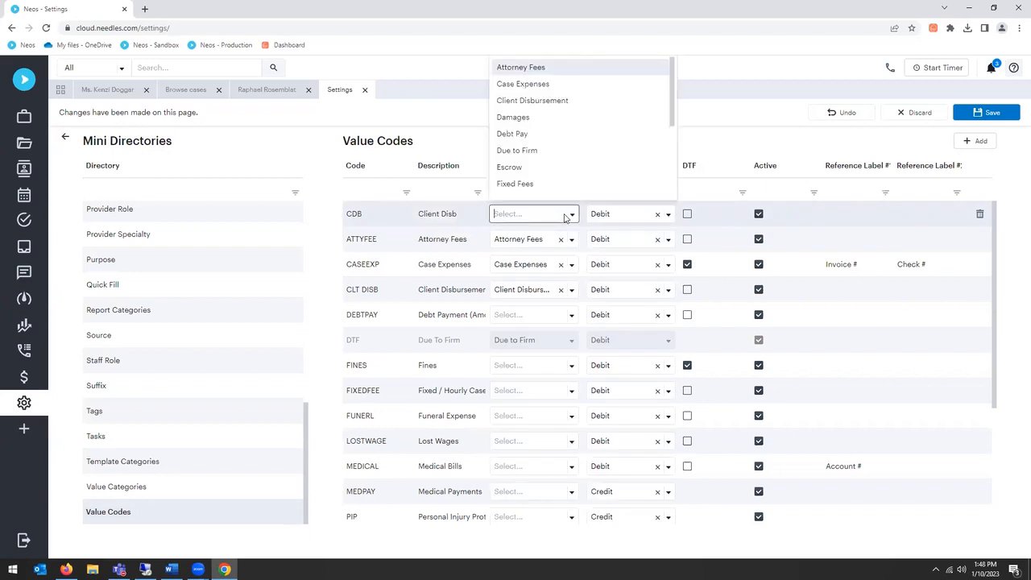
click(558, 101)
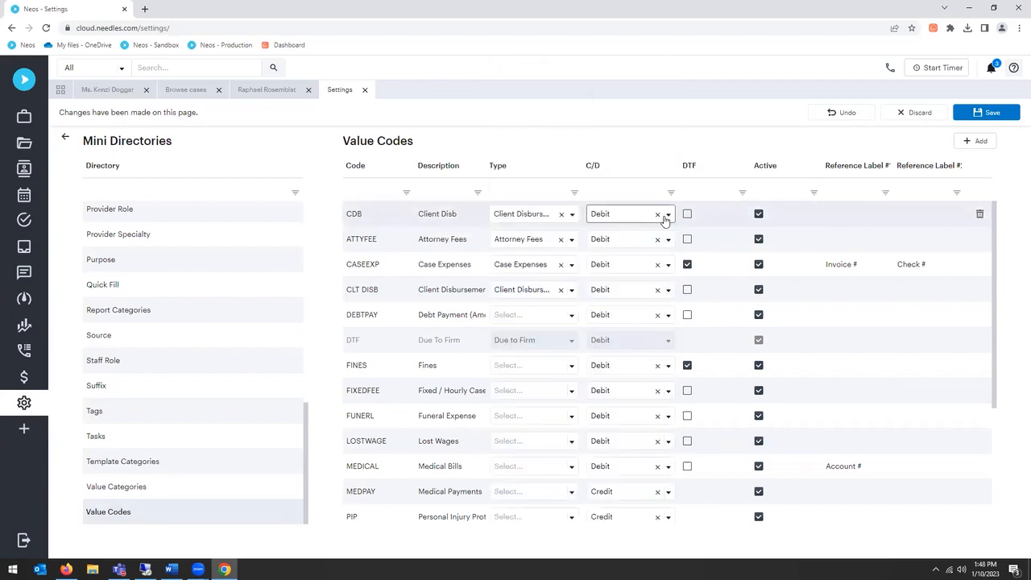
click(669, 215)
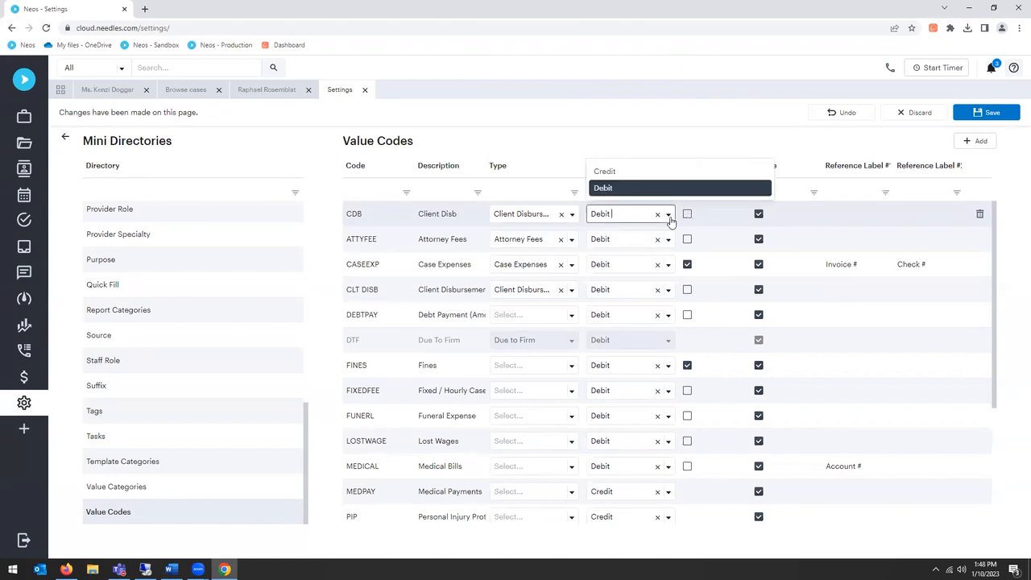
click(669, 215)
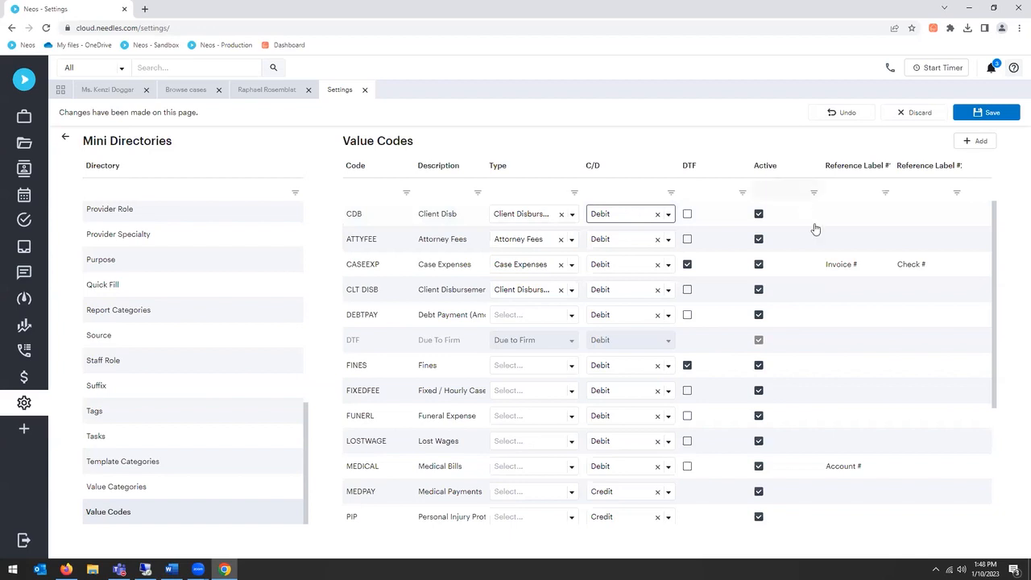
click(988, 117)
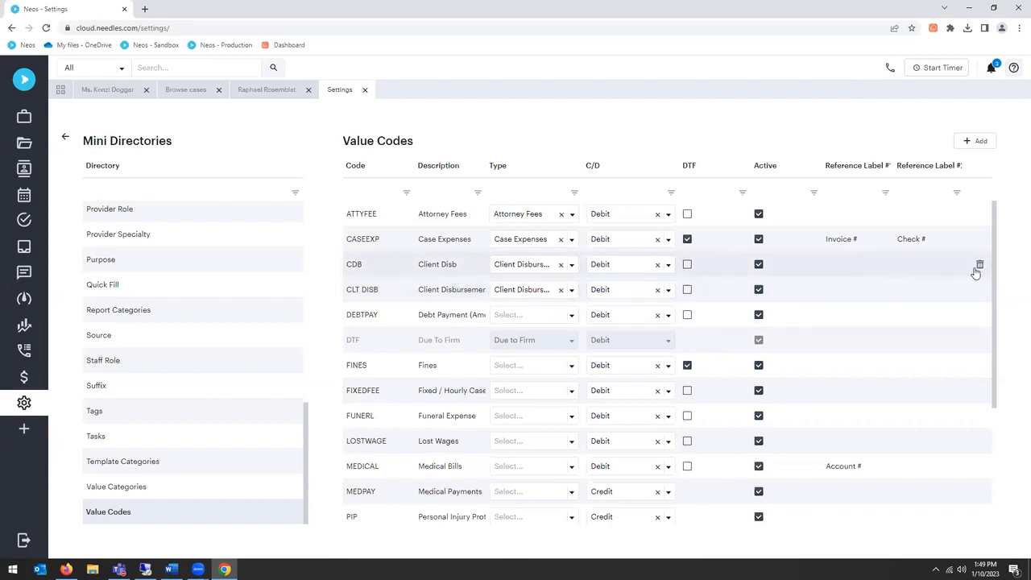
Step: Delete the CDB value code, save the change and close the settings
click(980, 266)
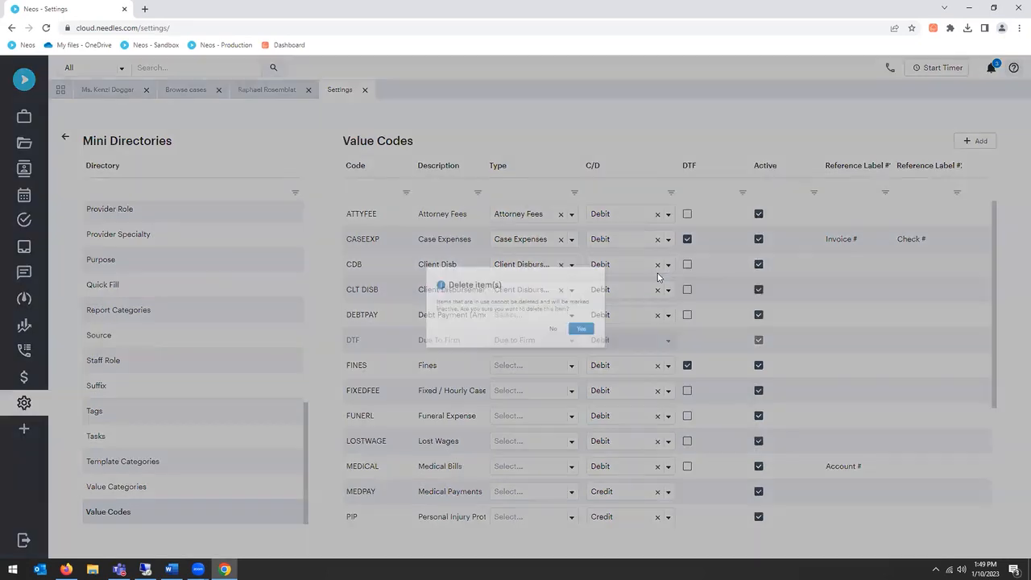
click(611, 333)
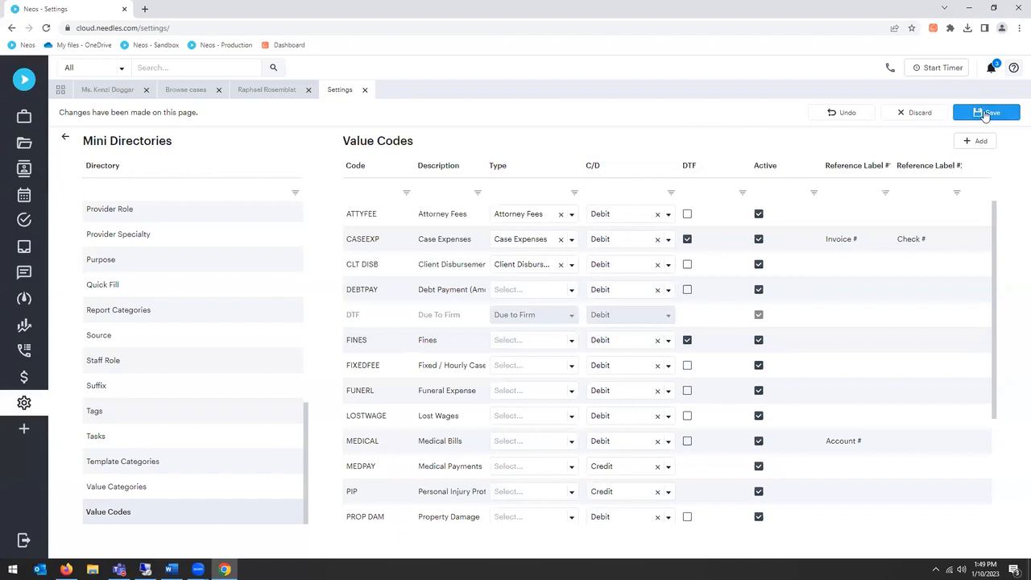
click(985, 114)
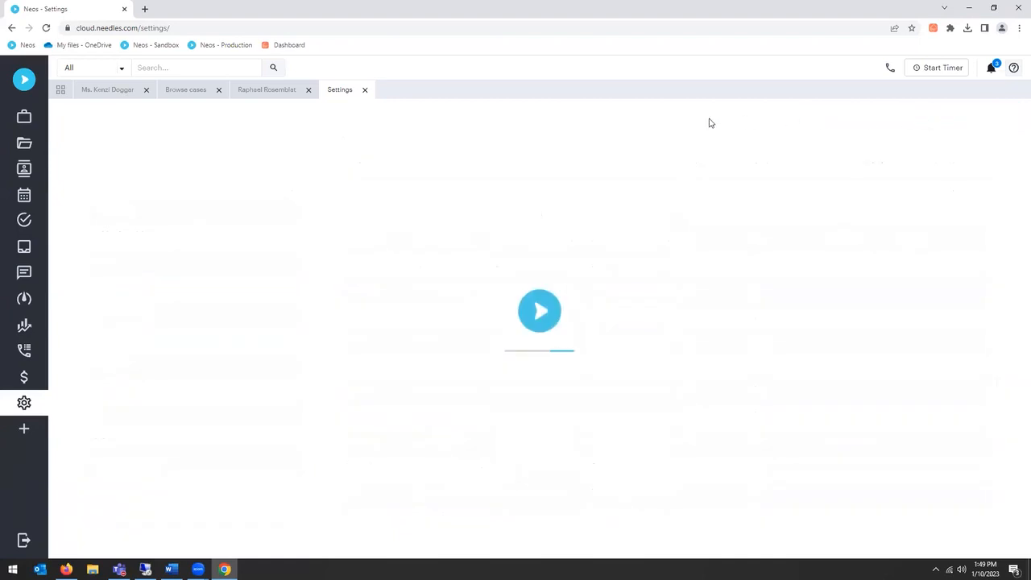
click(365, 91)
Step: Return to the MVA case's value list and view the available list views, keeping List
click(122, 94)
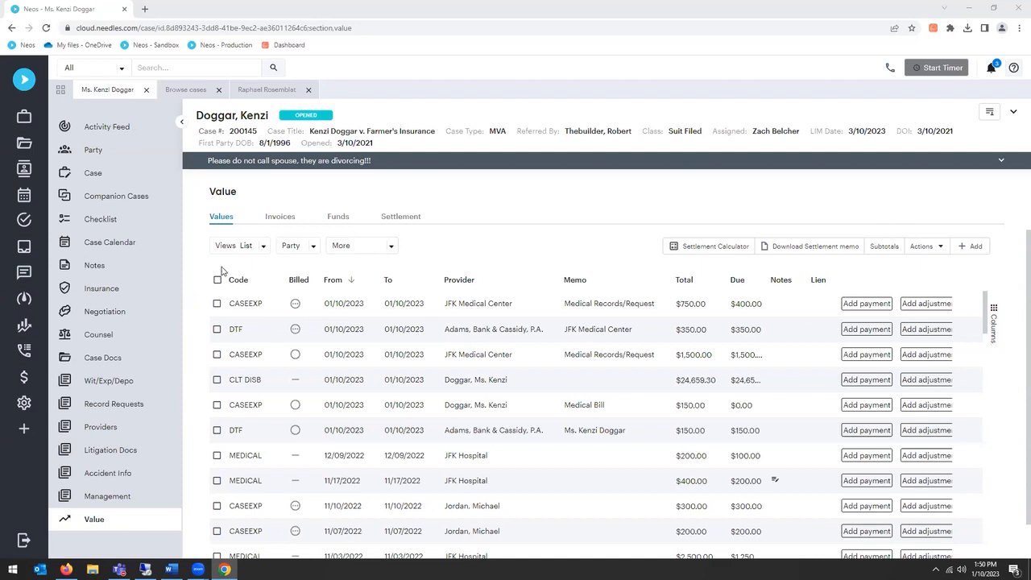
click(262, 246)
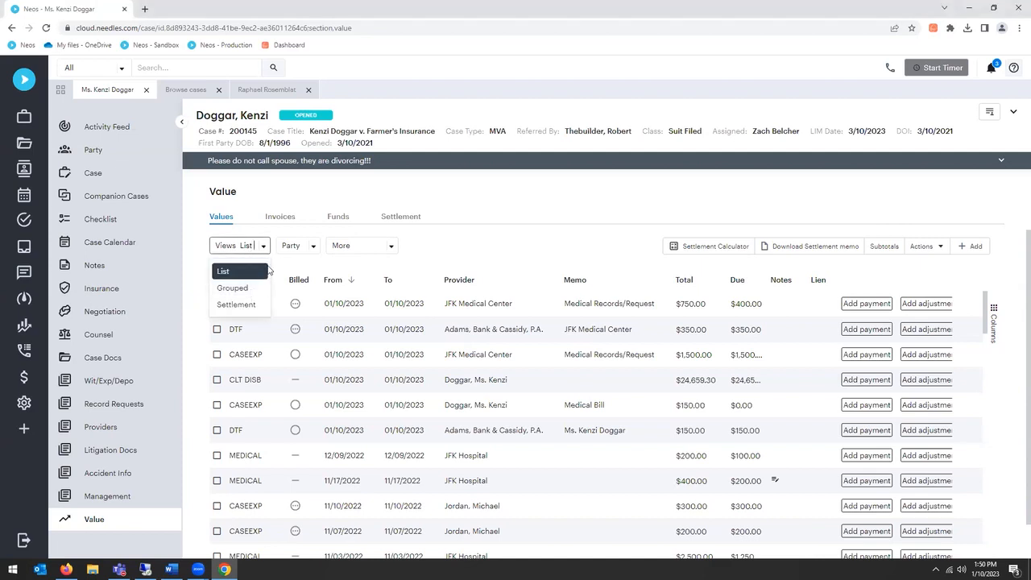
click(294, 267)
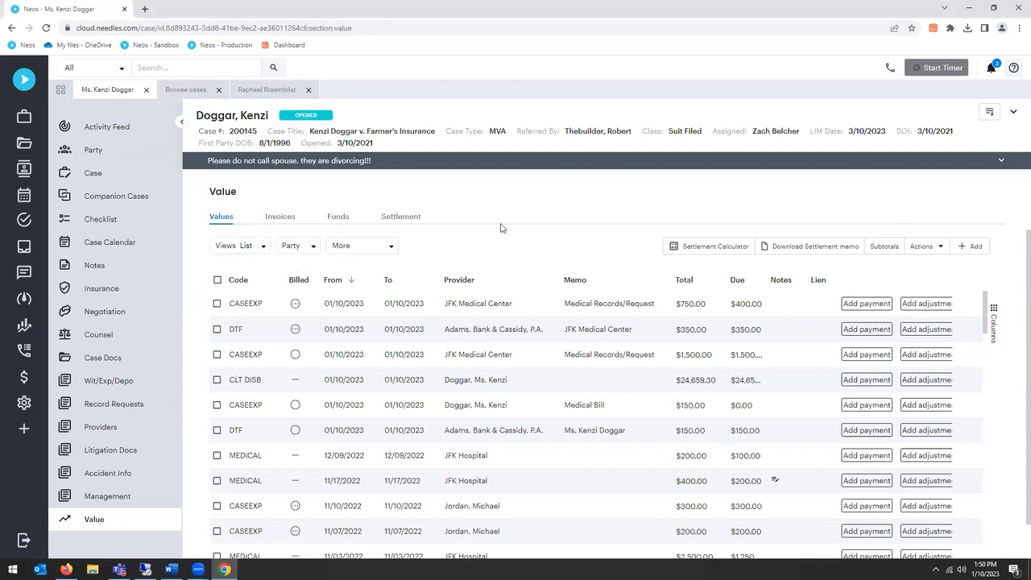
Step: Open the $750.00 JFK Medical Center CASEEXP entry, examine its details, transactions and balance, and return to the value list
click(488, 311)
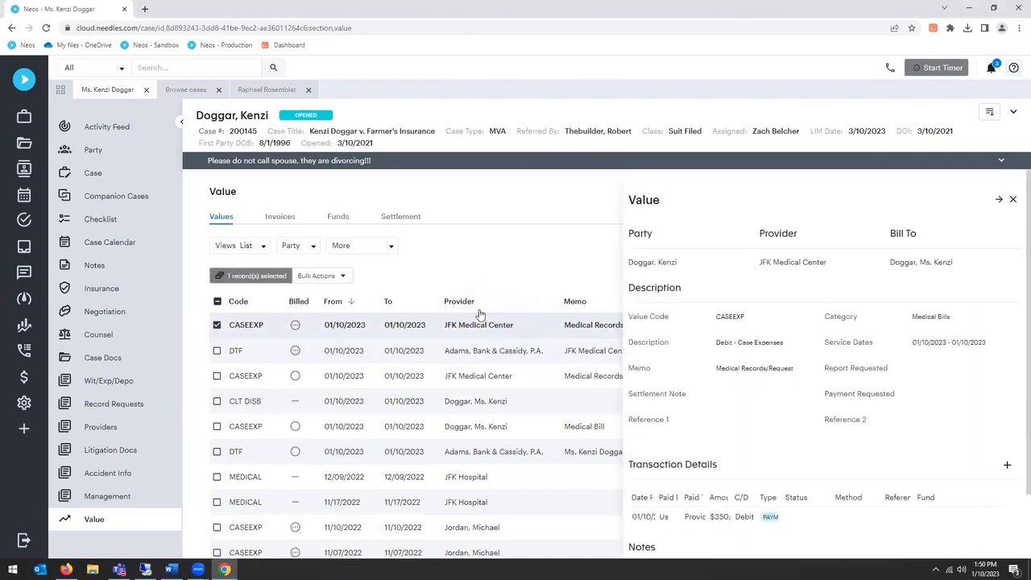
double_click(471, 326)
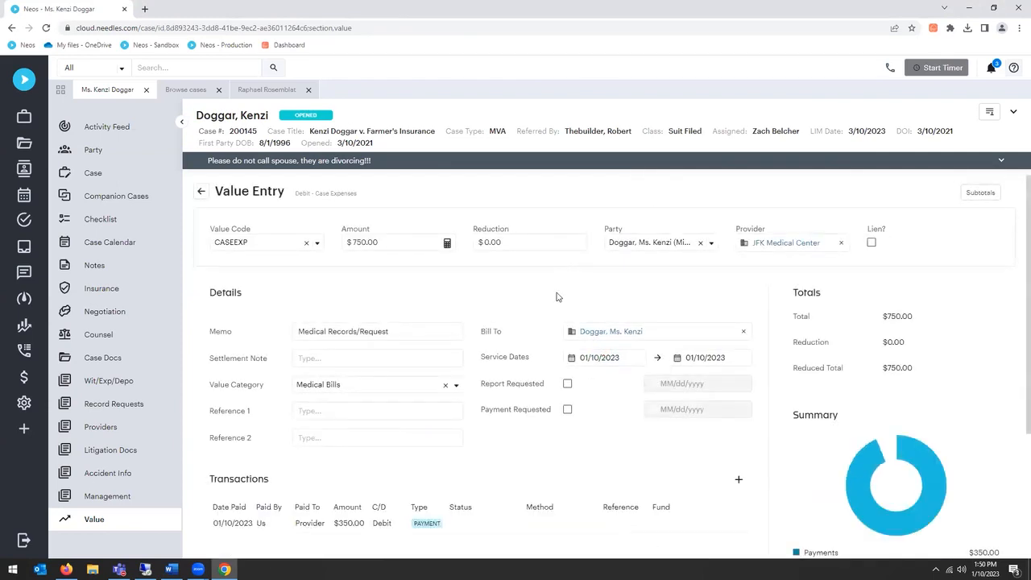
scroll(507, 347, down, 3)
scroll(517, 371, down, 1)
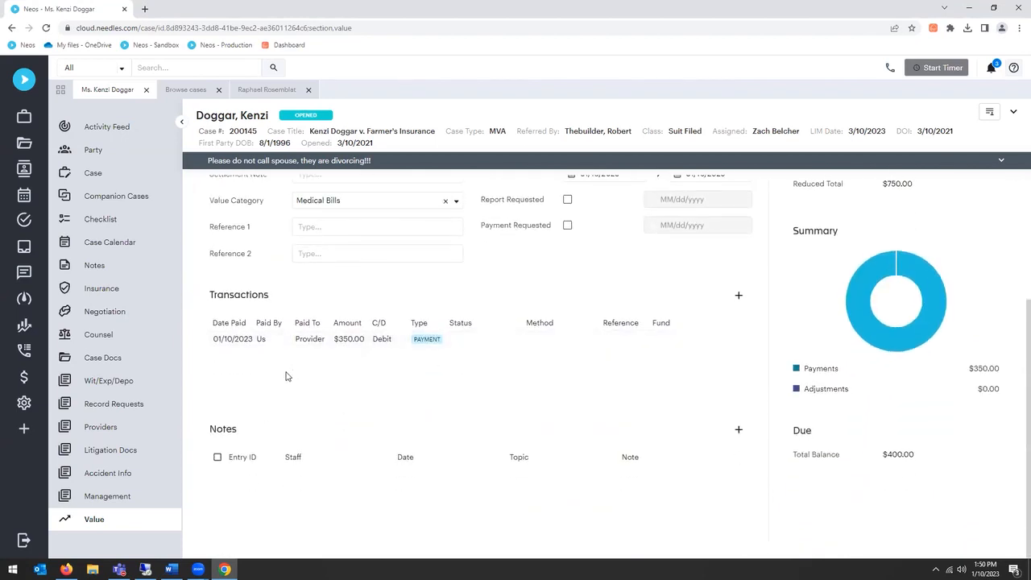
scroll(662, 302, up, 4)
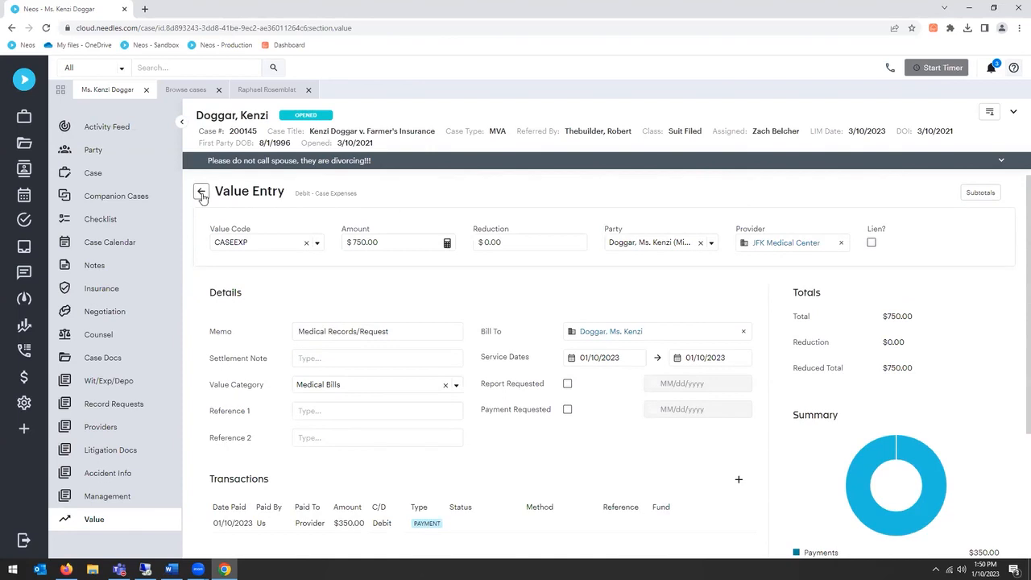
click(201, 194)
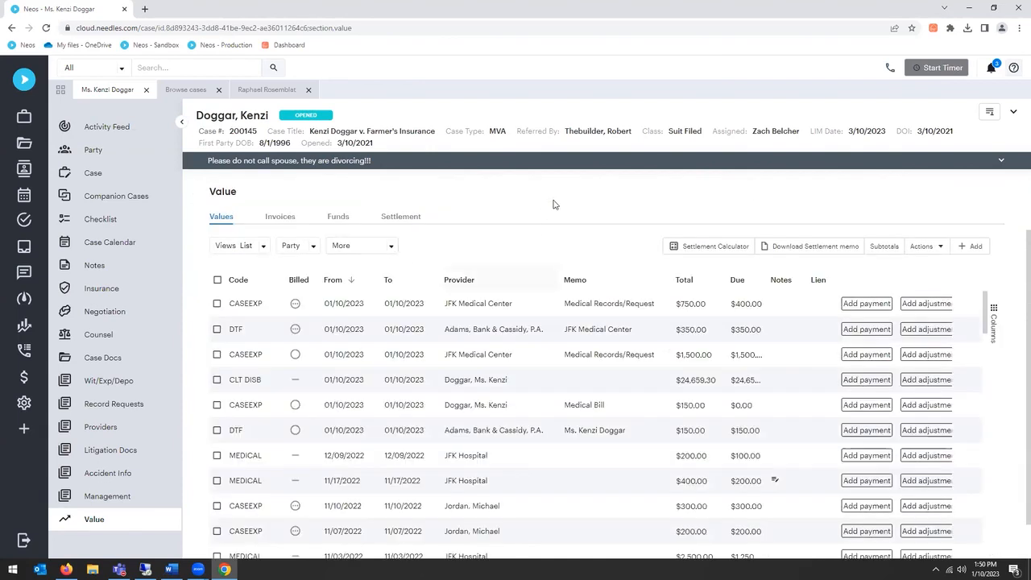